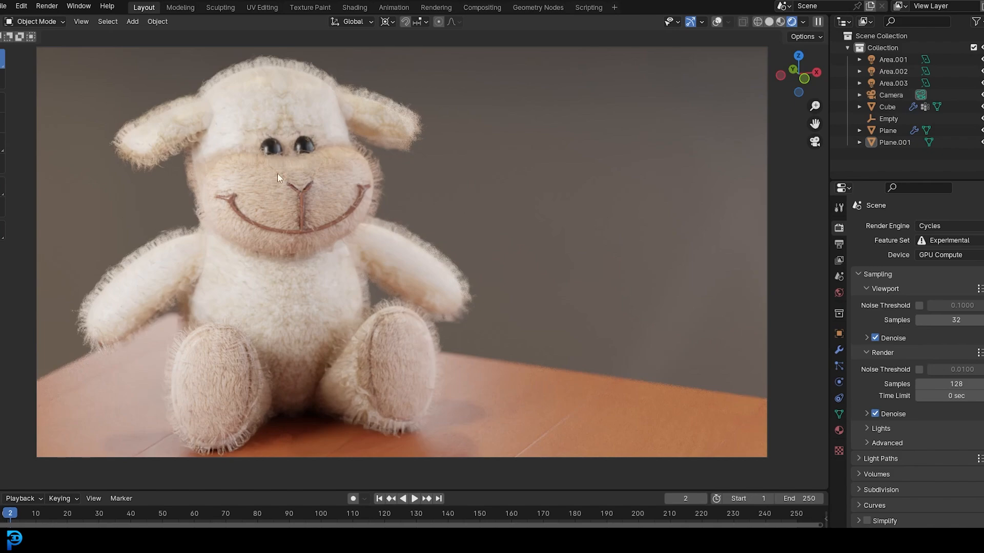
Switch the viewport to solid shading and examine the finished furry teddy model and its ground plane from several angles and distances.
key(z)
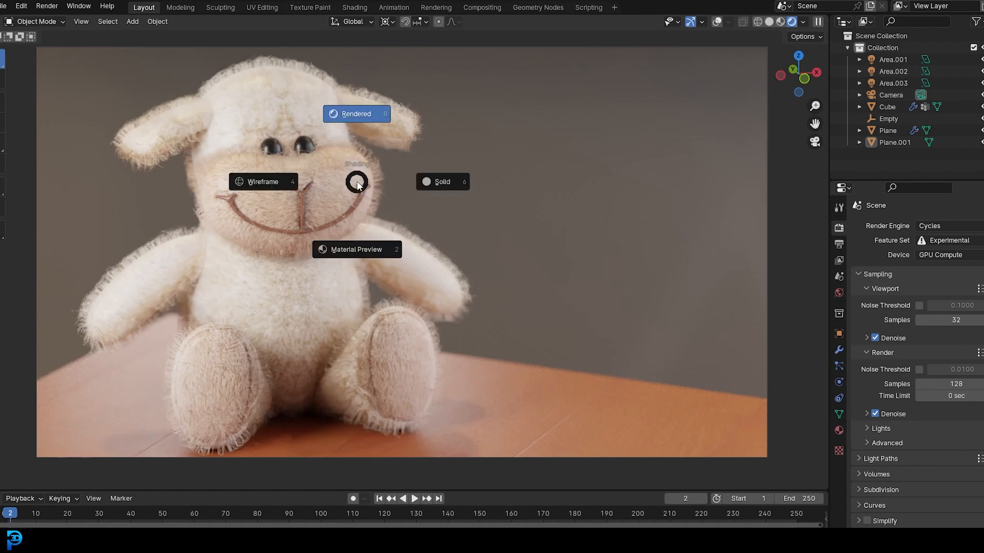
click(439, 169)
middle_drag(432, 223, 544, 208)
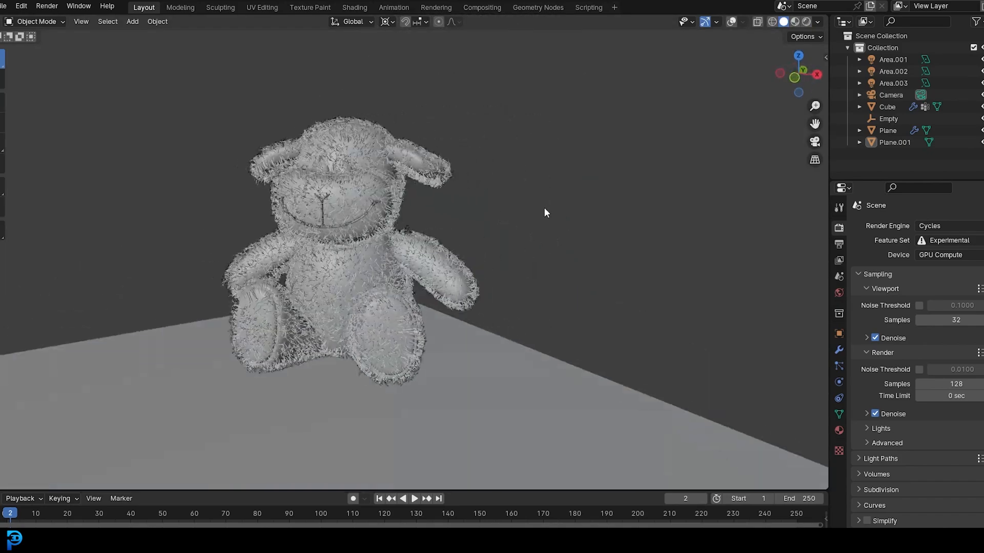
scroll(519, 218, up, 4)
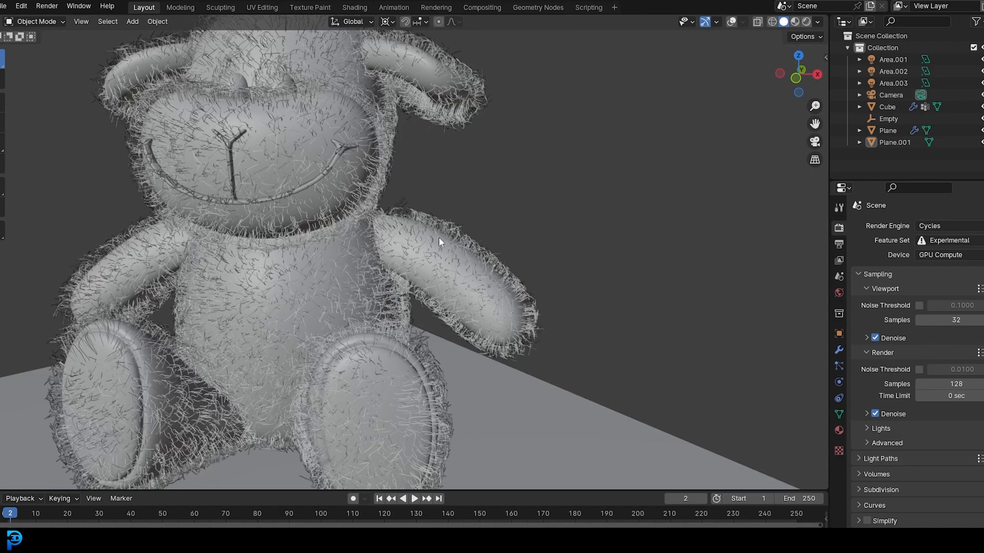
scroll(439, 241, down, 5)
mouse_move(408, 235)
middle_down()
mouse_move(365, 245)
mouse_move(428, 150)
mouse_move(337, 176)
mouse_move(464, 140)
mouse_move(423, 226)
middle_up()
click(427, 150)
scroll(423, 226, down, 3)
scroll(280, 163, up, 6)
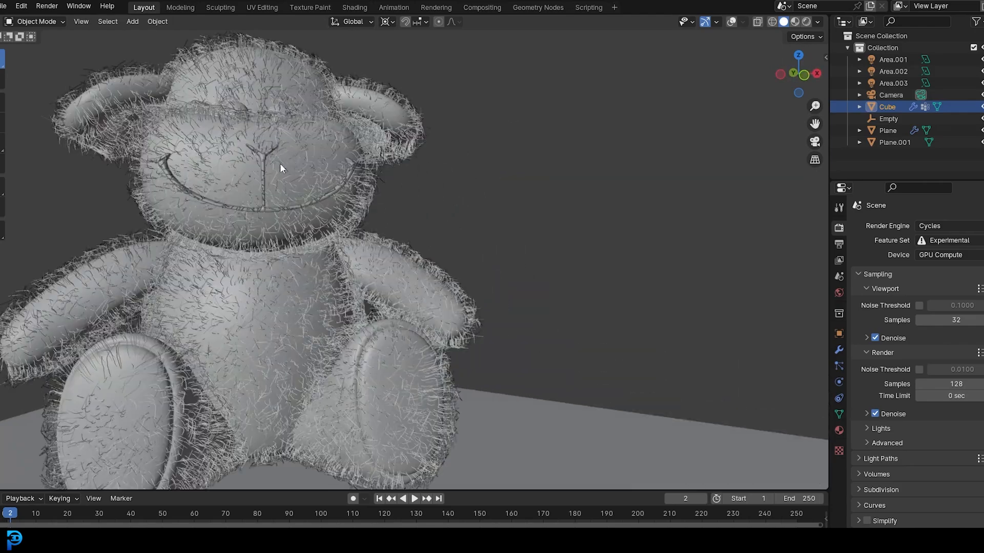
scroll(365, 159, down, 5)
mouse_move(365, 159)
middle_down()
mouse_move(279, 168)
mouse_move(368, 175)
middle_up()
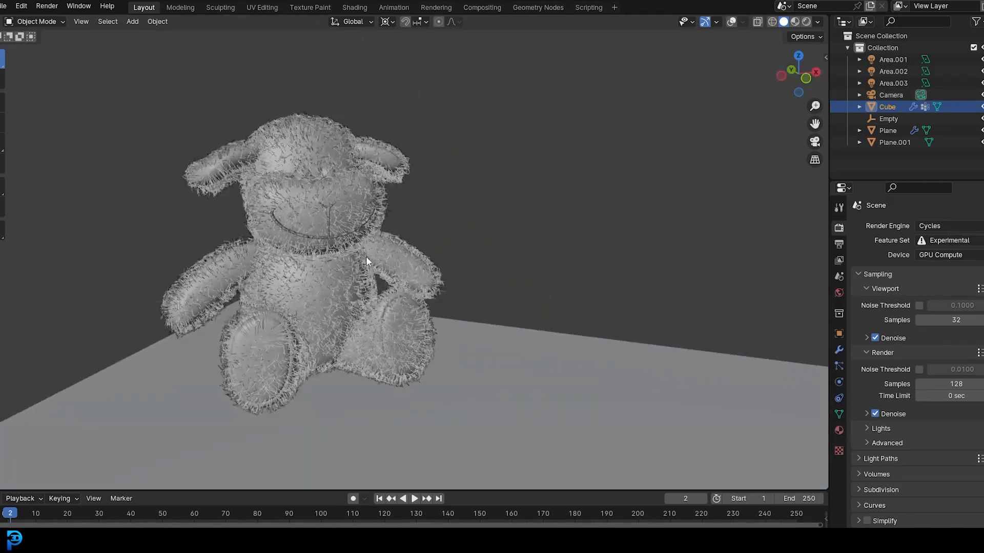
scroll(487, 244, down, 5)
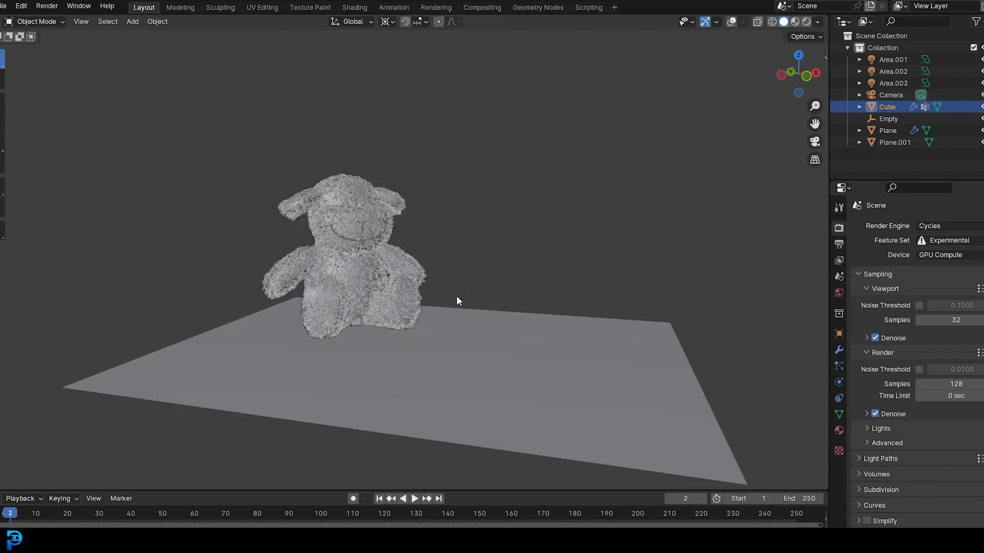
Preview the teddy on the wooden table in rendered shading and inspect it up close.
key(z)
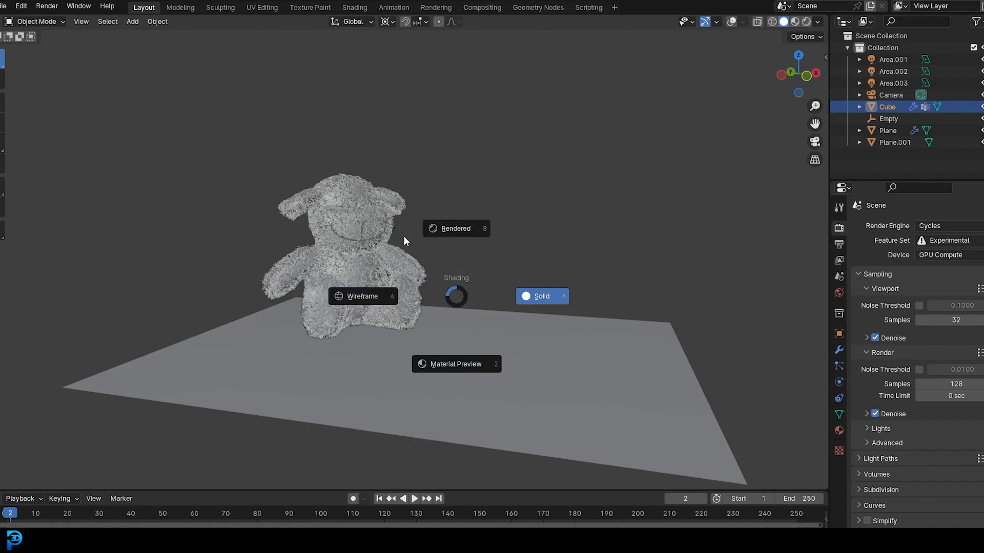
click(457, 229)
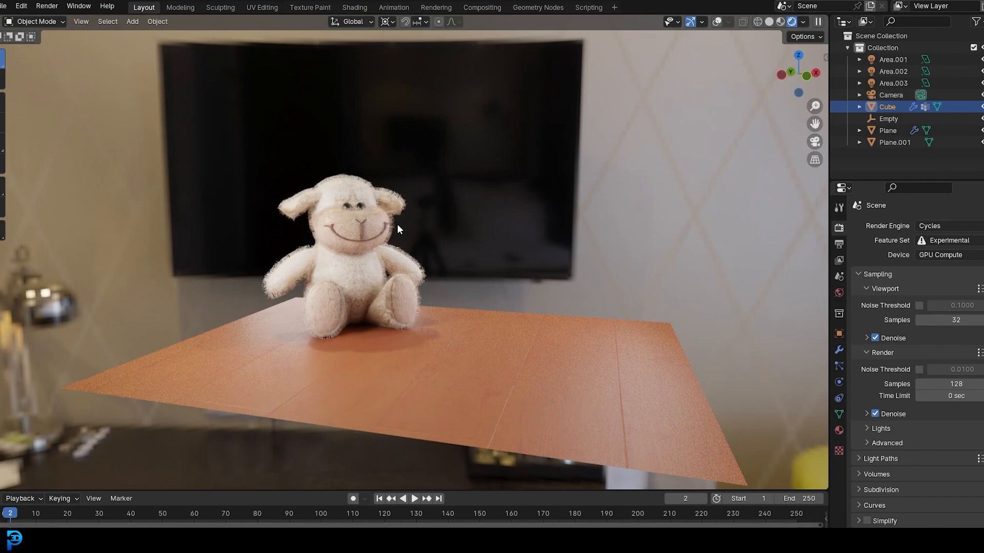
scroll(398, 224, up, 3)
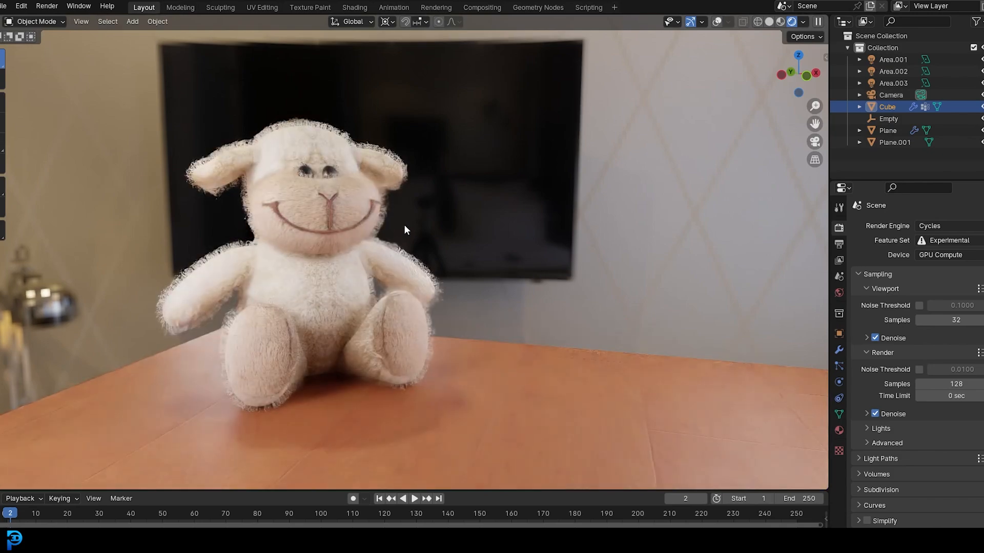
middle_drag(563, 273, 493, 277)
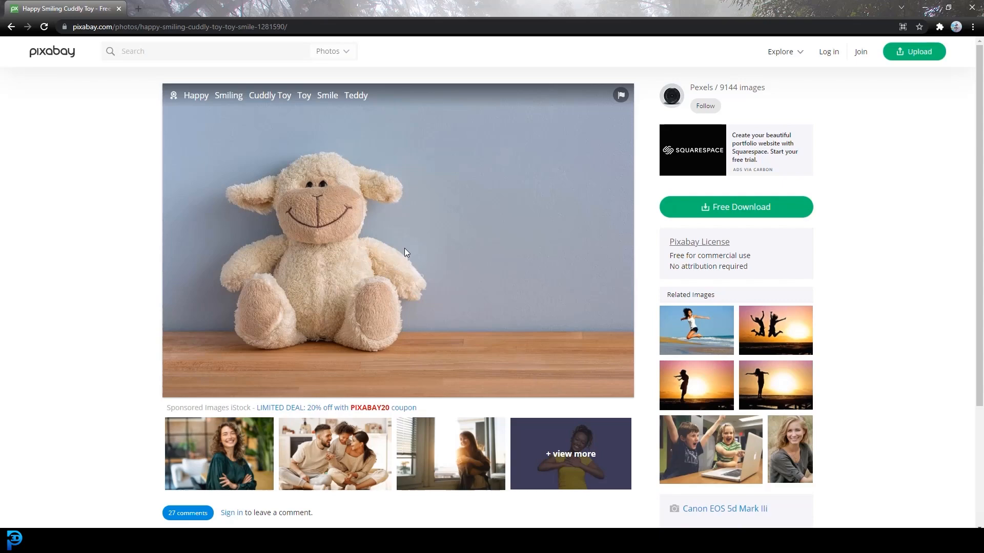
Open the download sizes for the smiling cuddly toy photo on Pixabay, and switch to a Blender window placed over the desktop.
click(734, 208)
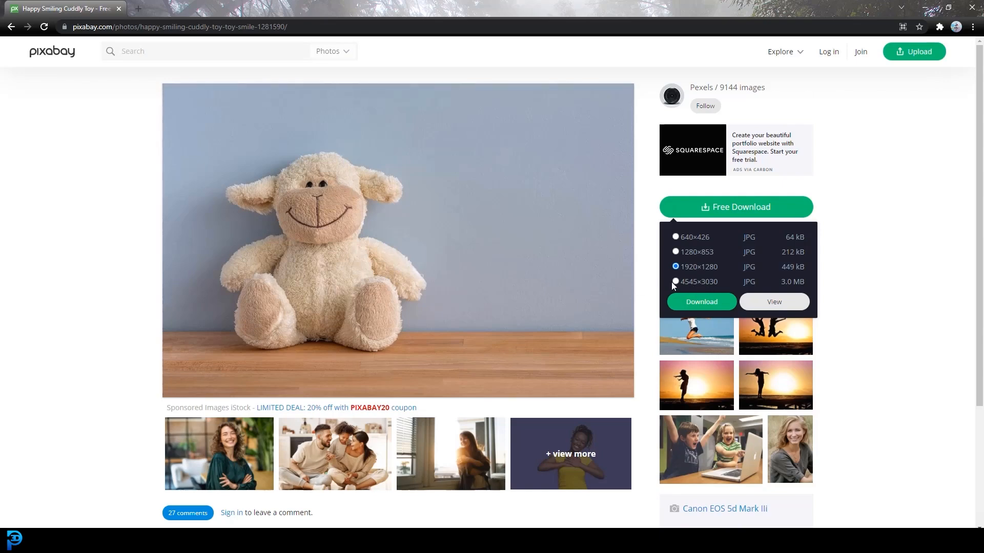
click(924, 8)
drag(817, 5, 837, 197)
drag(135, 114, 484, 54)
drag(75, 88, 62, 97)
drag(815, 198, 758, 60)
Add the teddy photo from the desktop as a reference image in the front orthographic view, and maximize the Blender window.
middle_drag(559, 334, 551, 305)
scroll(551, 305, down, 1)
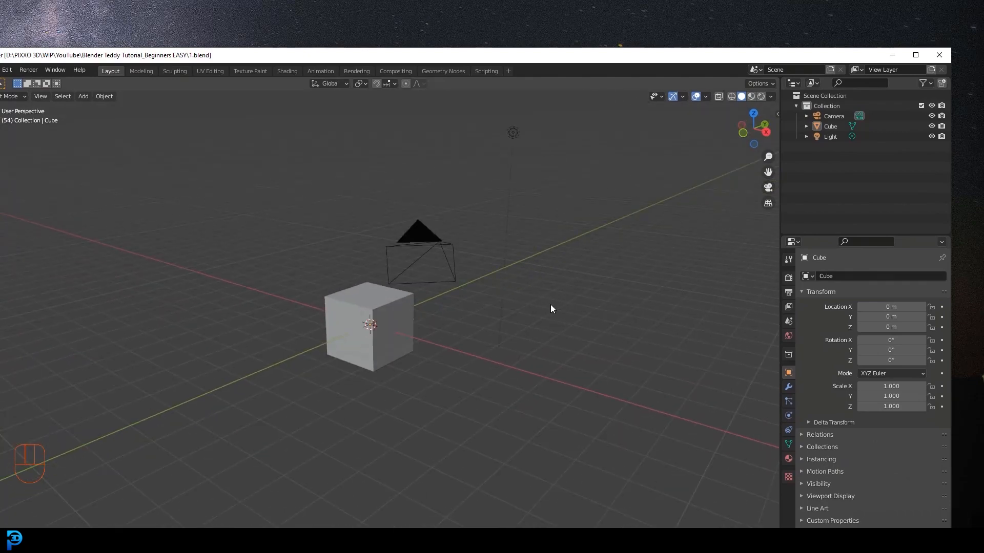
key(KP_1)
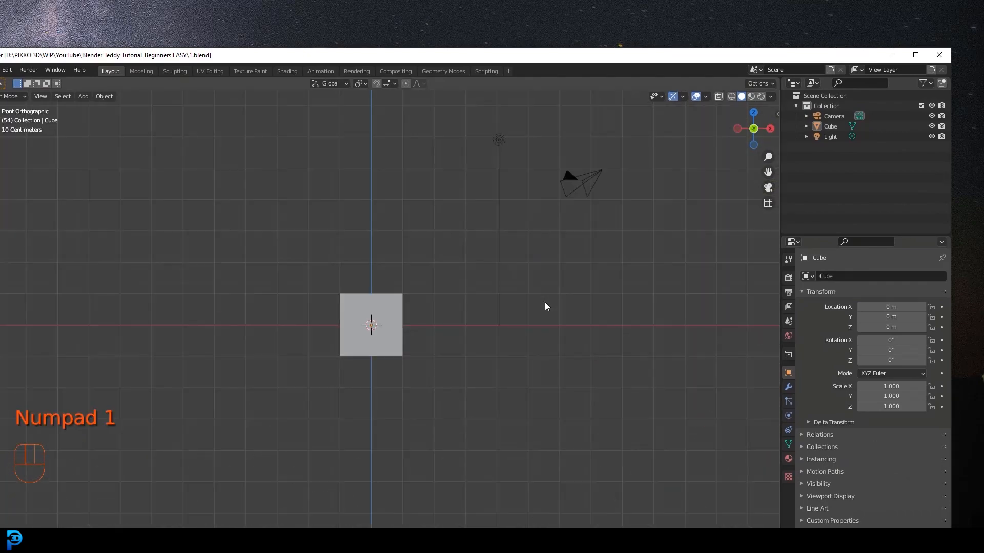
scroll(455, 281, up, 1)
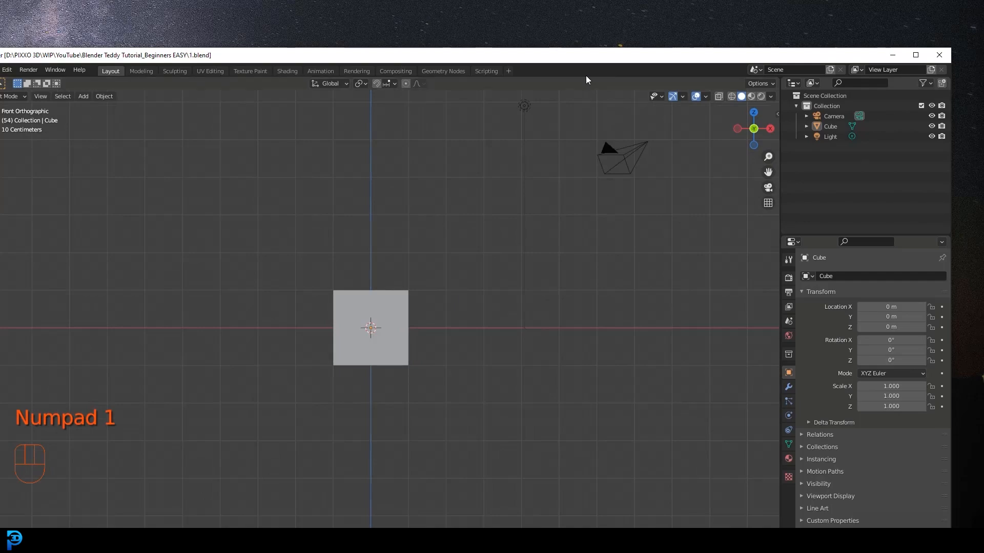
drag(604, 57, 683, 39)
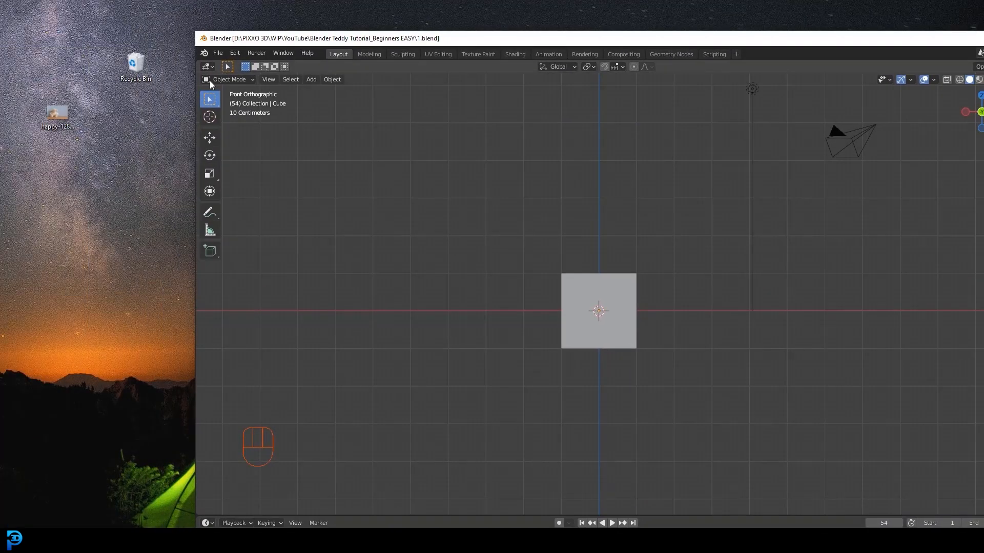
drag(66, 113, 598, 238)
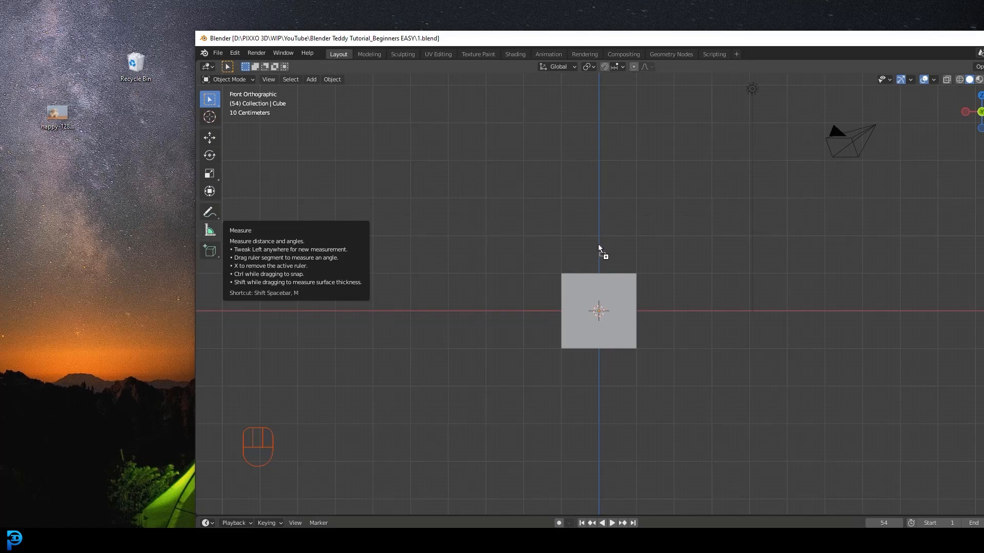
drag(597, 239, 598, 250)
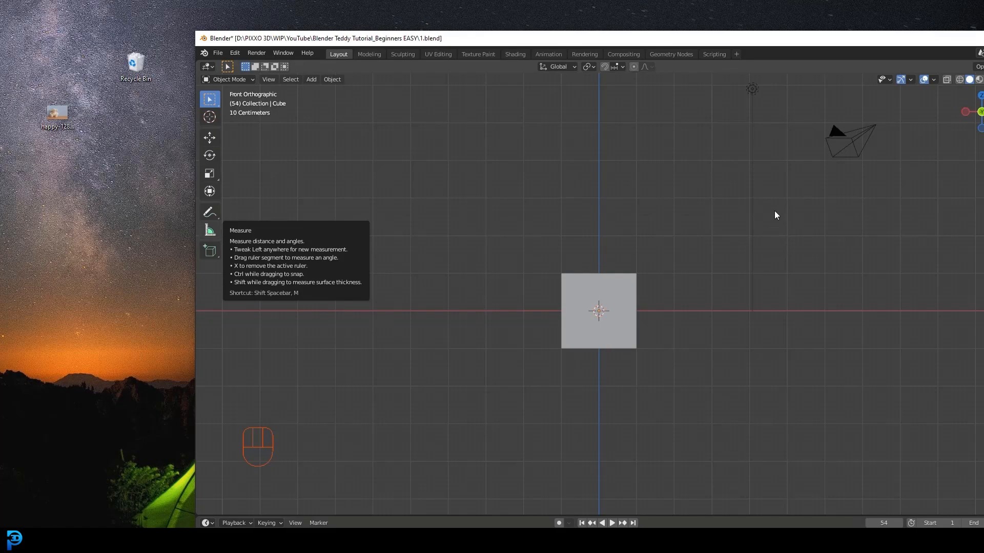
drag(811, 45, 567, 24)
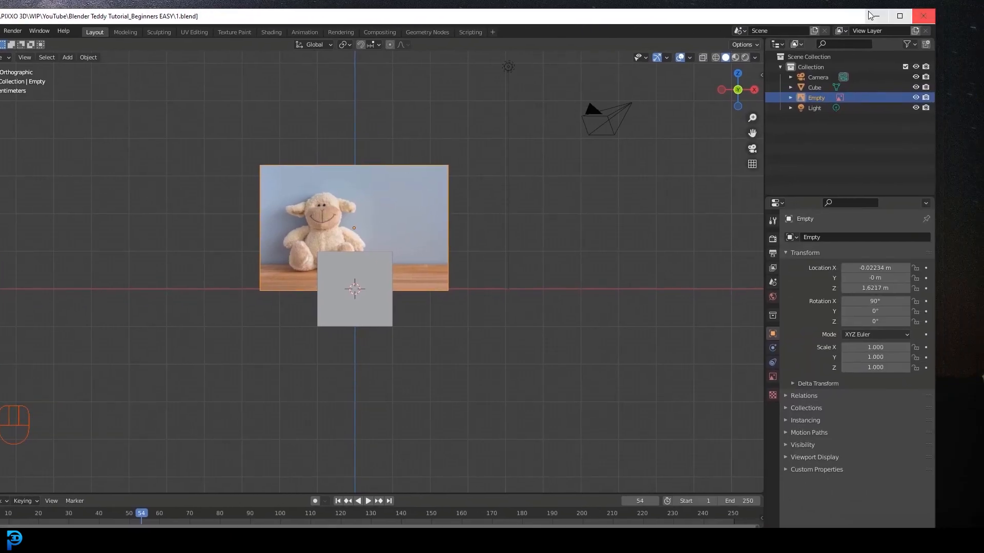
click(899, 16)
Move the reference image behind the cube along the Y axis to about 4.9 m.
middle_drag(395, 175, 415, 200)
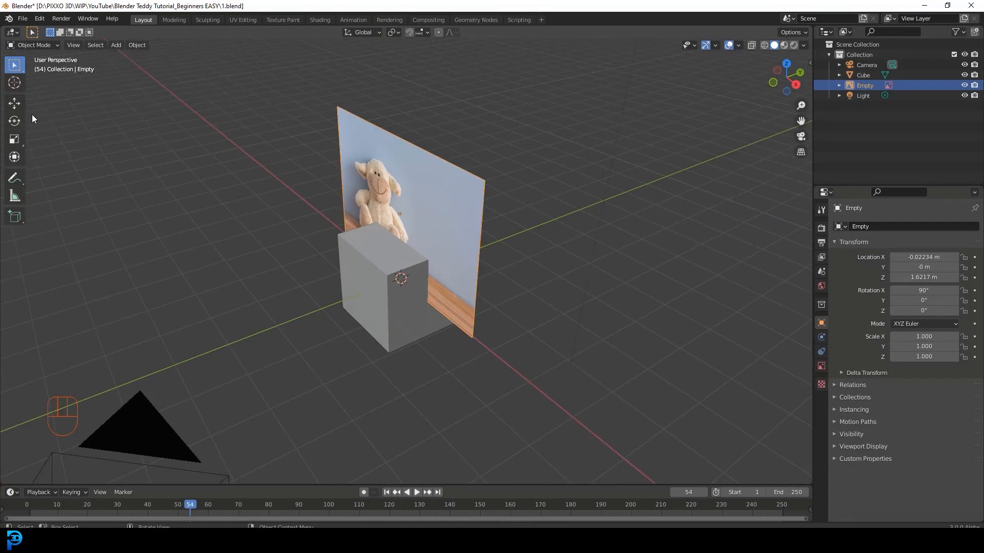
key(g)
key(y)
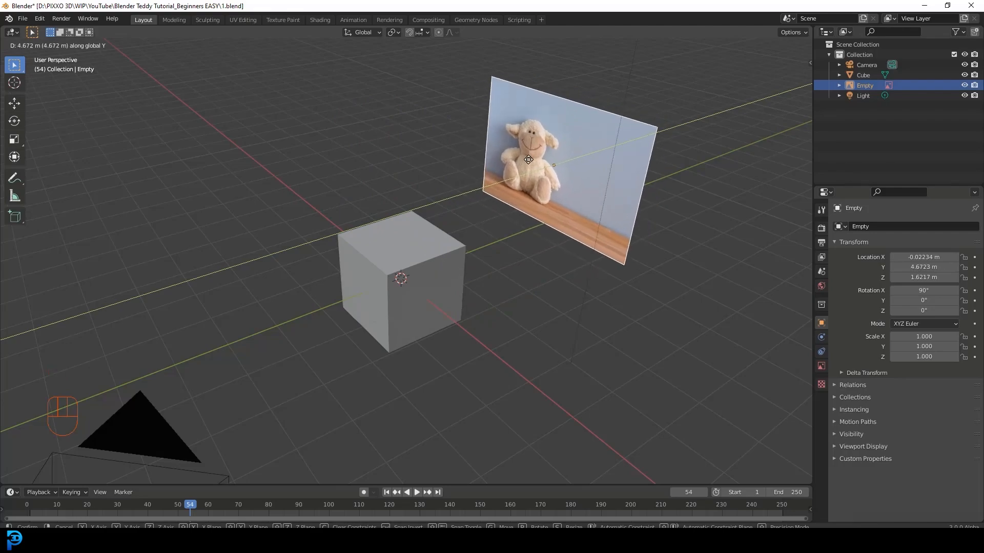
click(540, 156)
middle_drag(397, 275, 410, 266)
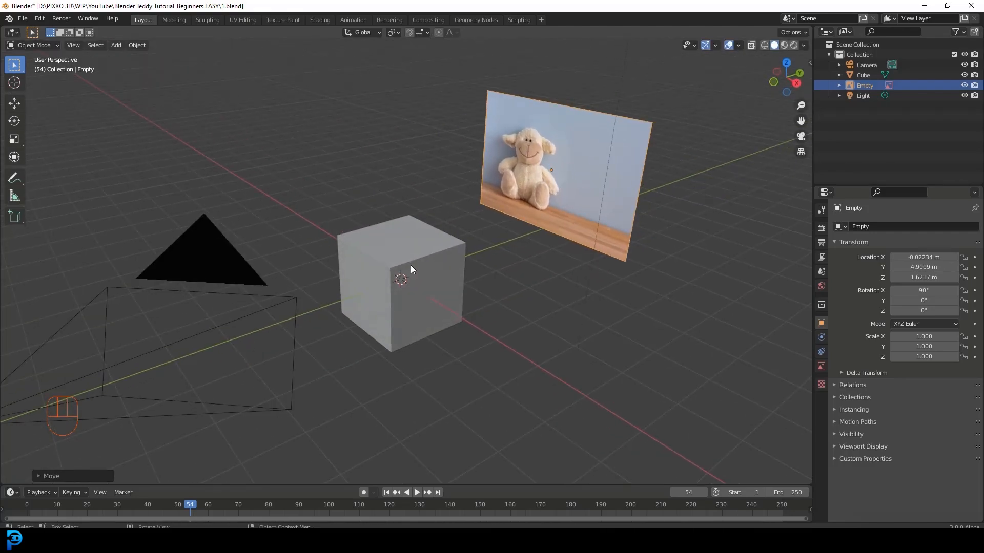
key(KP_1)
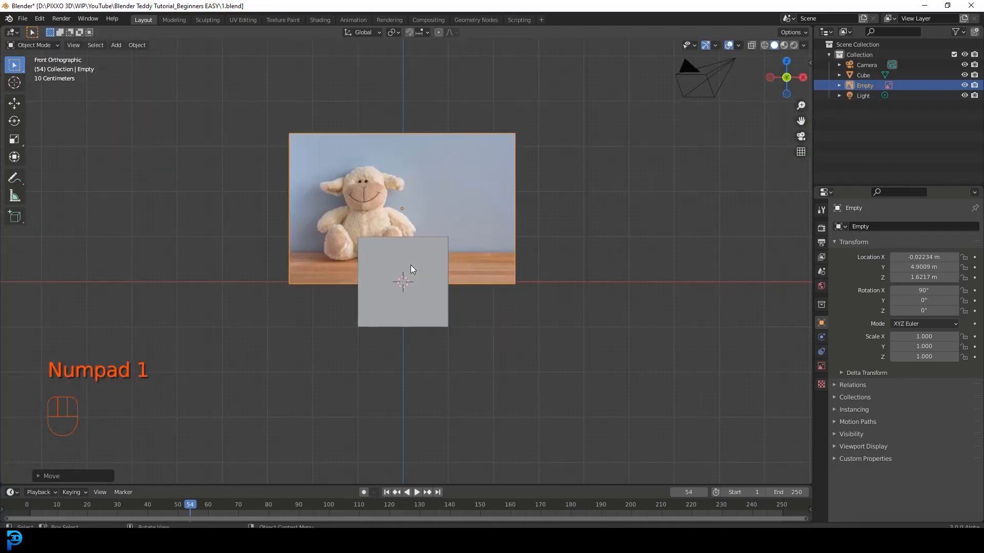
key(g)
right_click(497, 169)
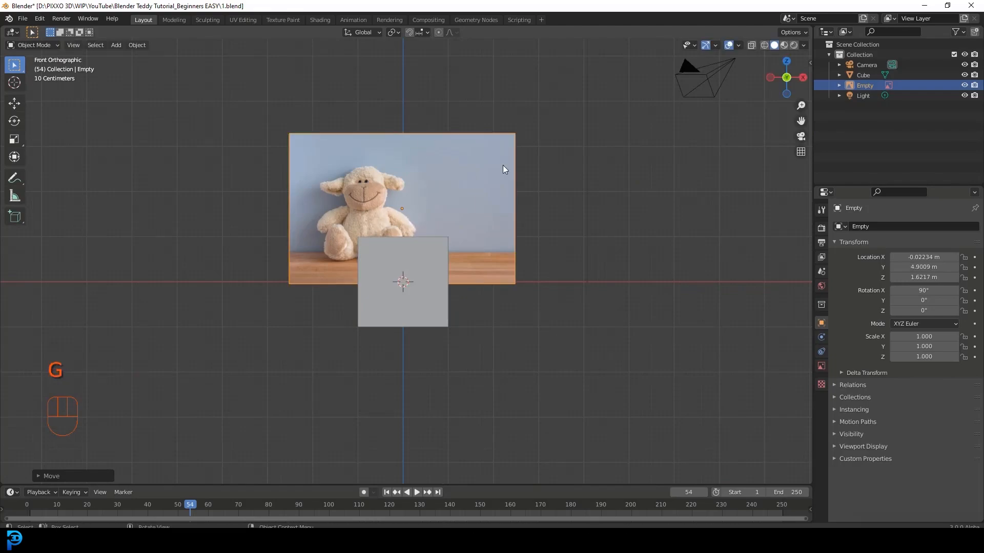
Move the reference image farther back along the Y axis to about 6.5 m.
middle_drag(505, 169, 414, 256)
key(g)
key(y)
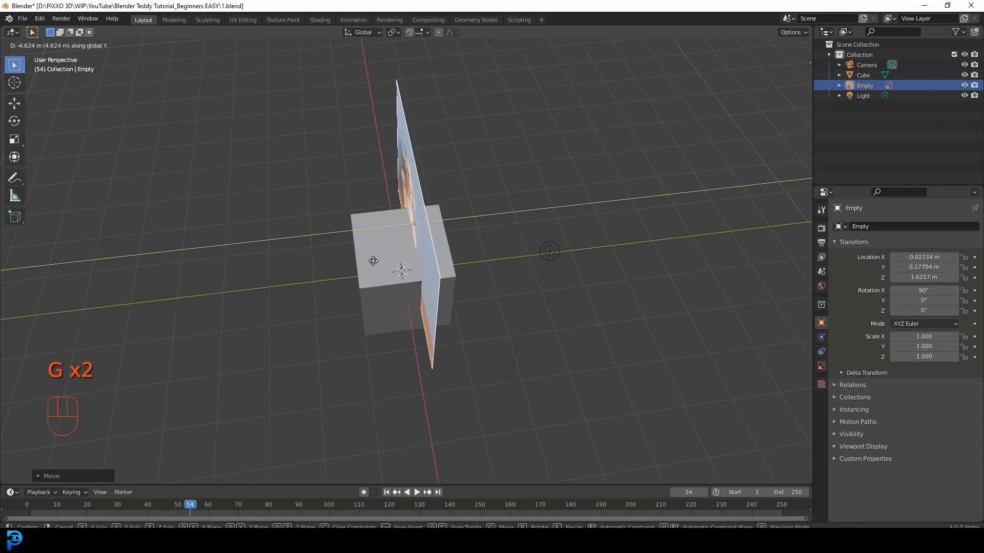
click(661, 252)
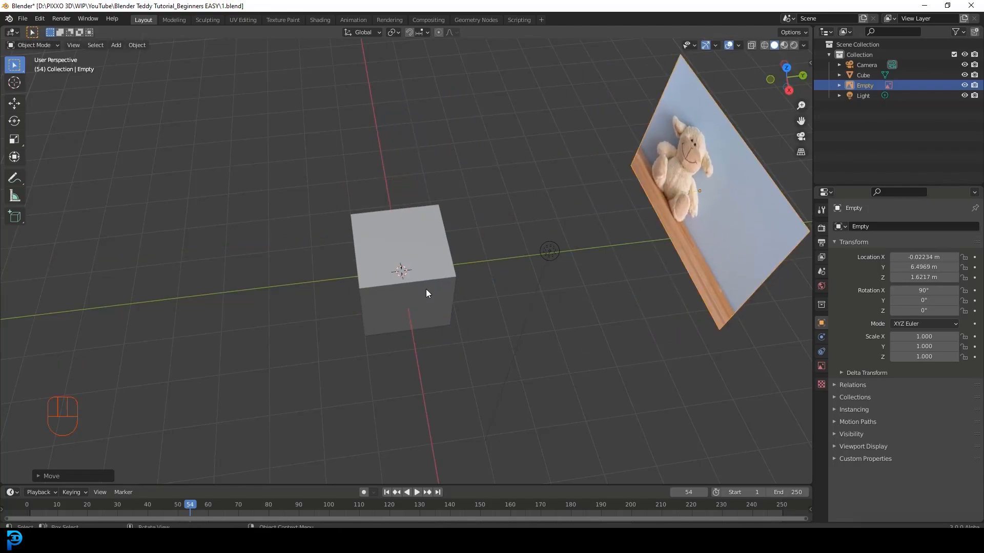
In front view, move the reference image along the X axis to about 0.8 m, centring the teddy on the cube.
key(KP_1)
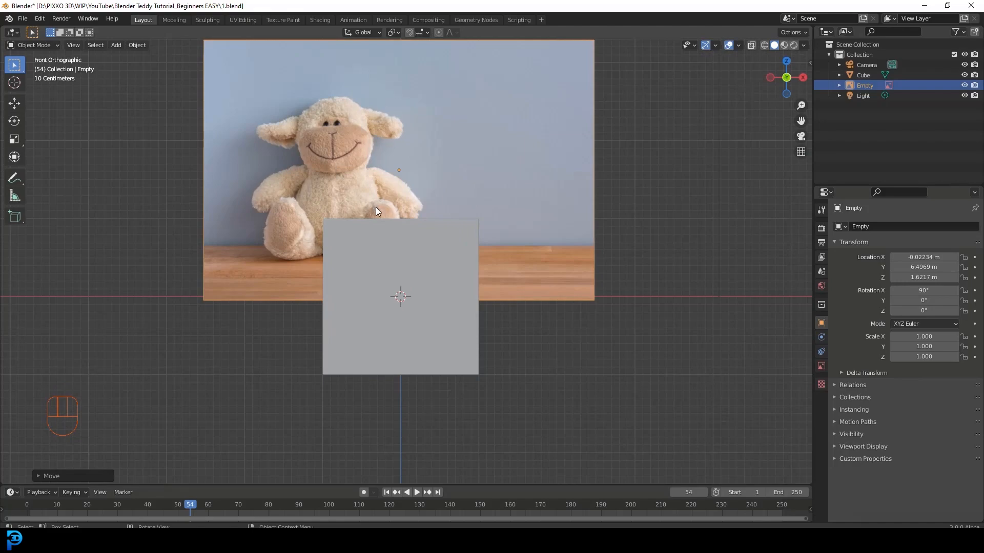
shift+middle_drag(376, 207, 407, 250)
scroll(364, 216, up, 1)
key(g)
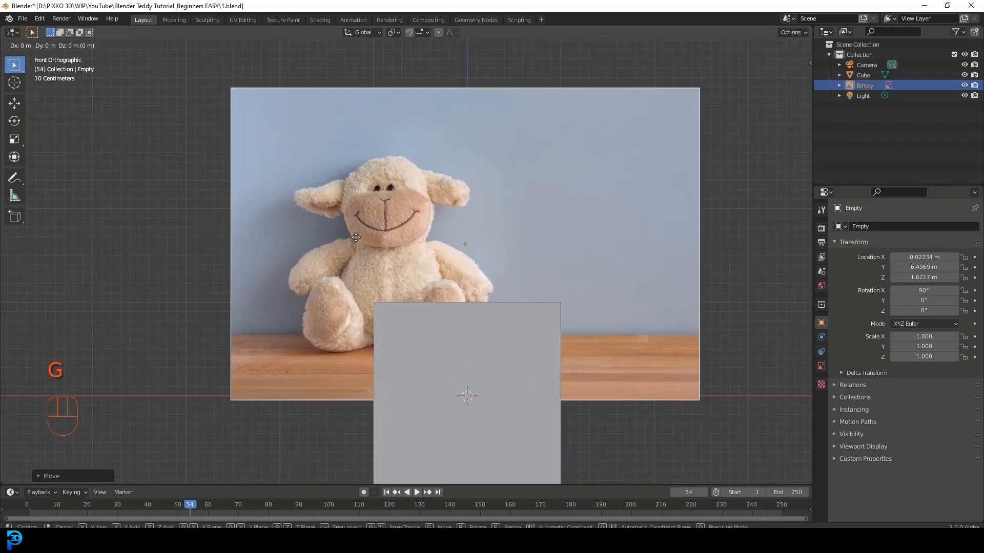
key(x)
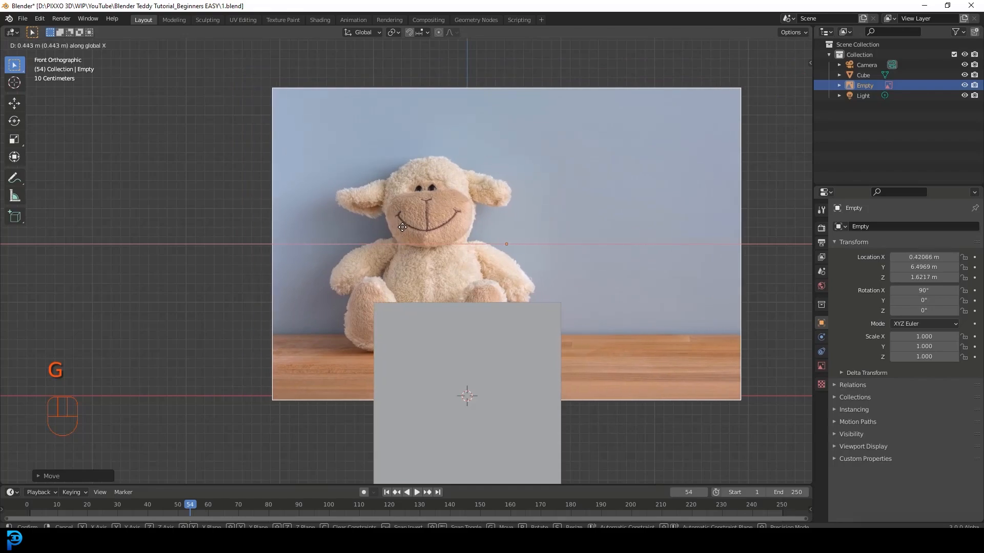
right_click(433, 242)
scroll(457, 222, down, 2)
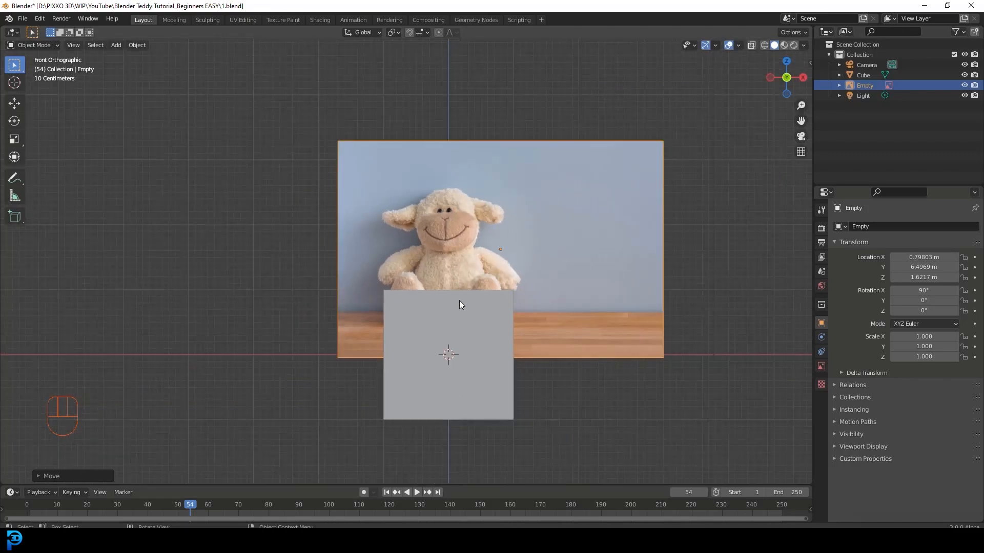
Switch the viewport to wireframe shading to see the teddy photo through the cube.
shift+middle_drag(470, 319, 463, 284)
scroll(469, 286, up, 1)
shift+scroll(446, 297, down, 1)
scroll(444, 296, up, 1)
key(z)
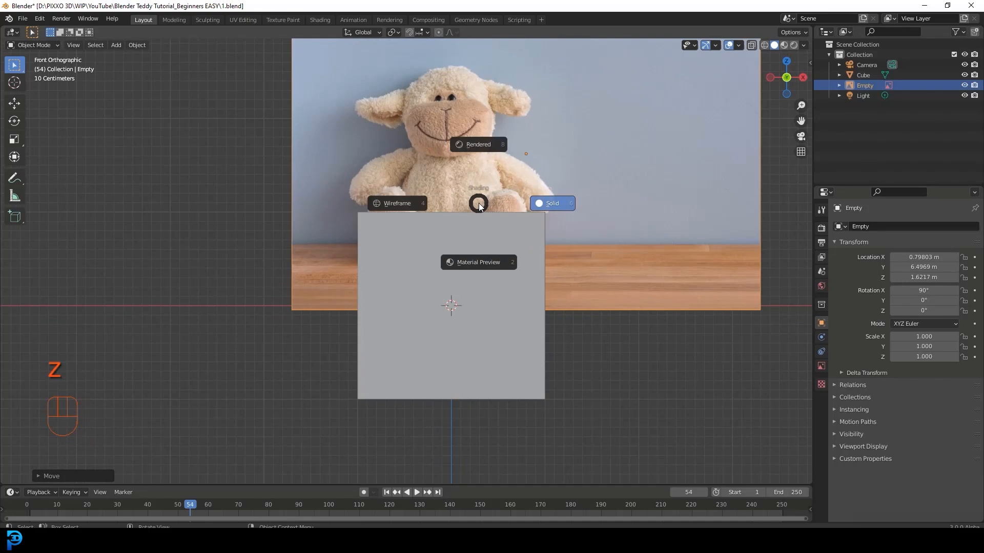
click(406, 210)
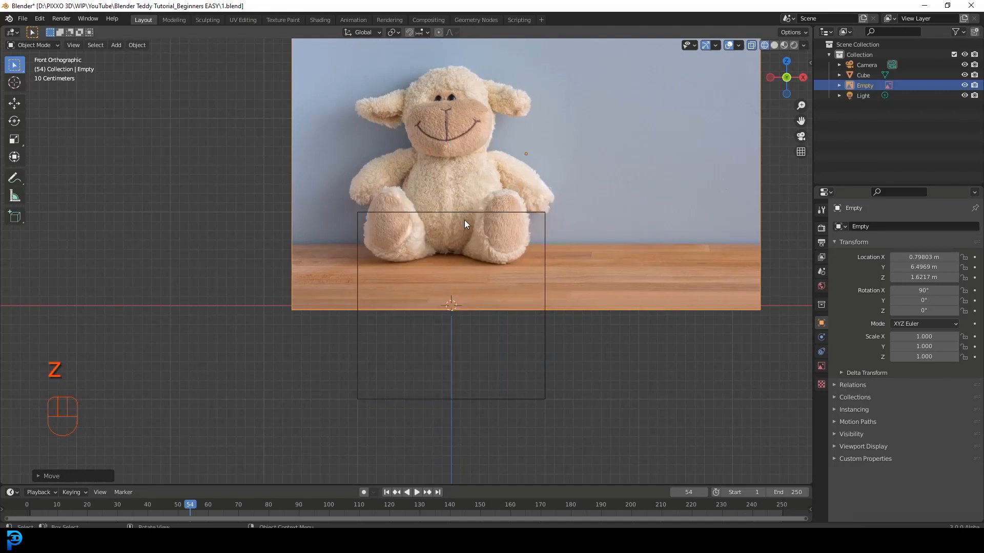
Lower the reference image to about X 0.82 m and Z 1.06 m, placing the teddy's base at the world origin.
scroll(464, 220, up, 1)
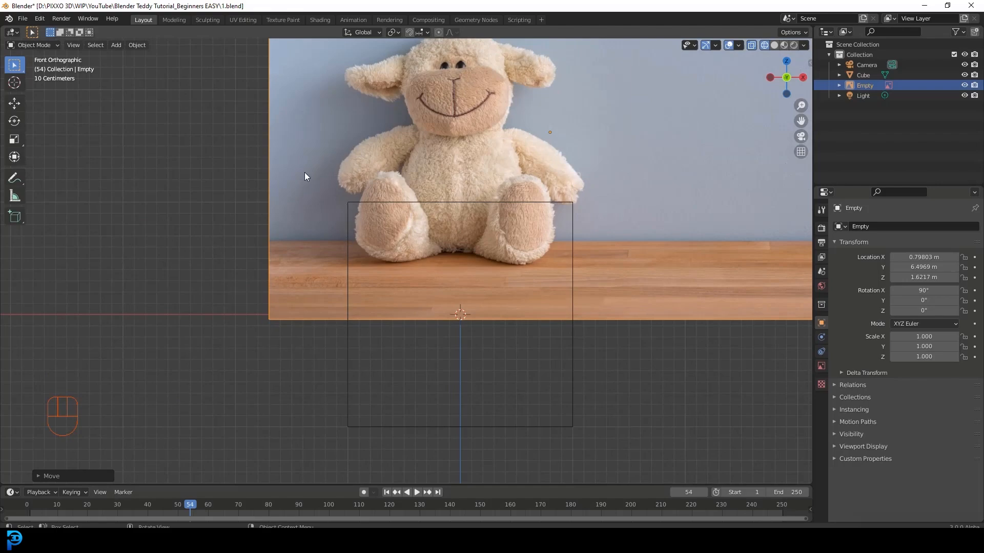
scroll(487, 244, up, 1)
scroll(503, 107, down, 2)
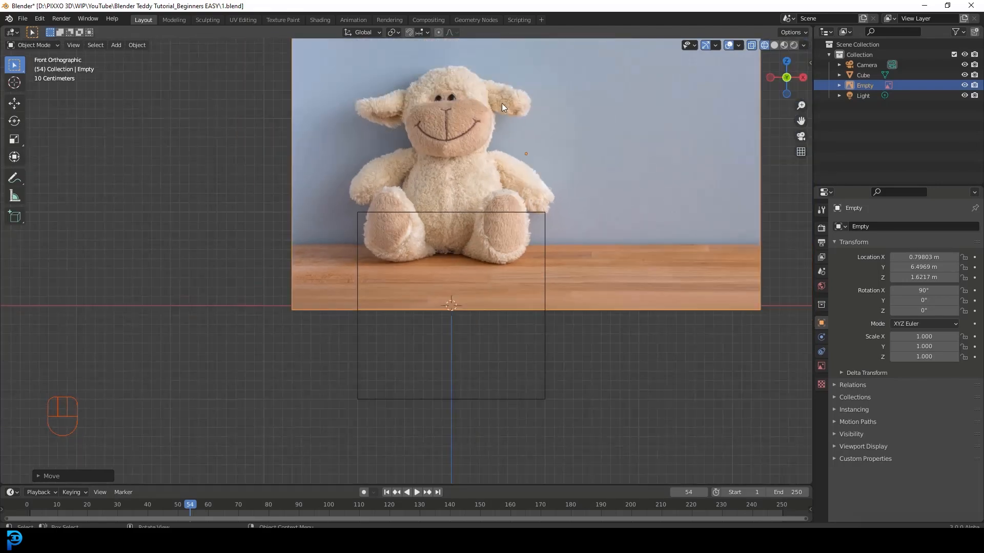
scroll(450, 137, up, 1)
key(g)
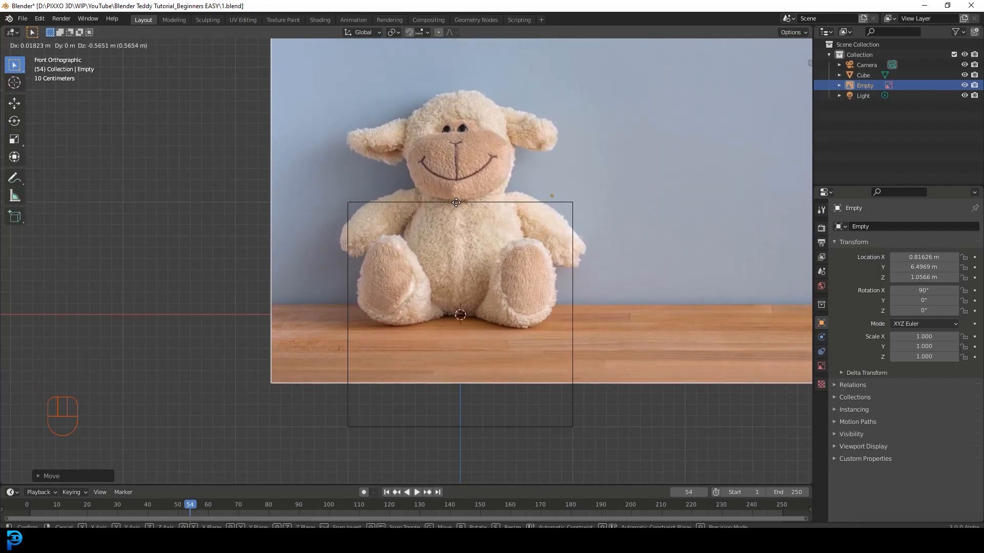
click(456, 202)
scroll(484, 172, up, 3)
shift+middle_drag(532, 127, 456, 171)
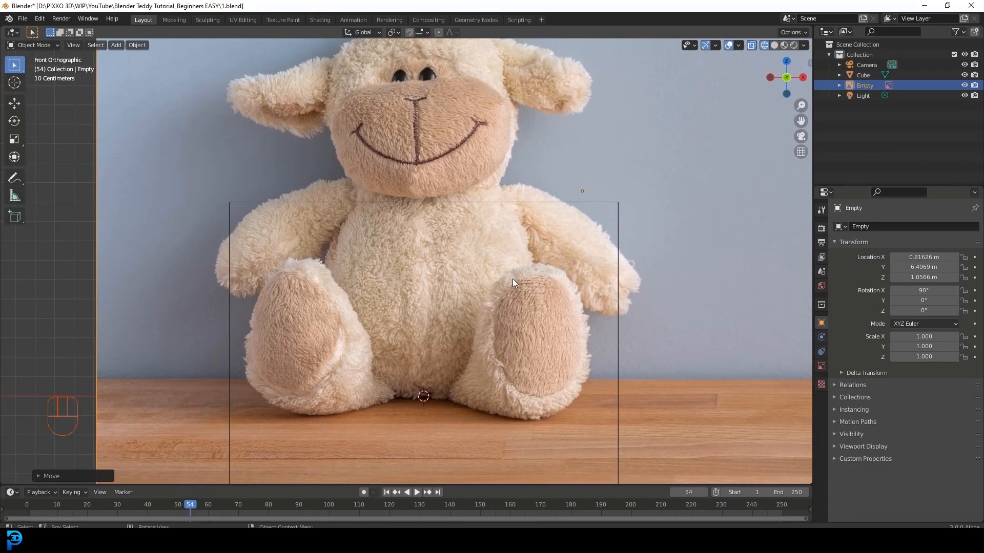
Nudge the reference image to about X 0.79 m and Z 1.03 m to refine the teddy's base position at the origin.
key(g)
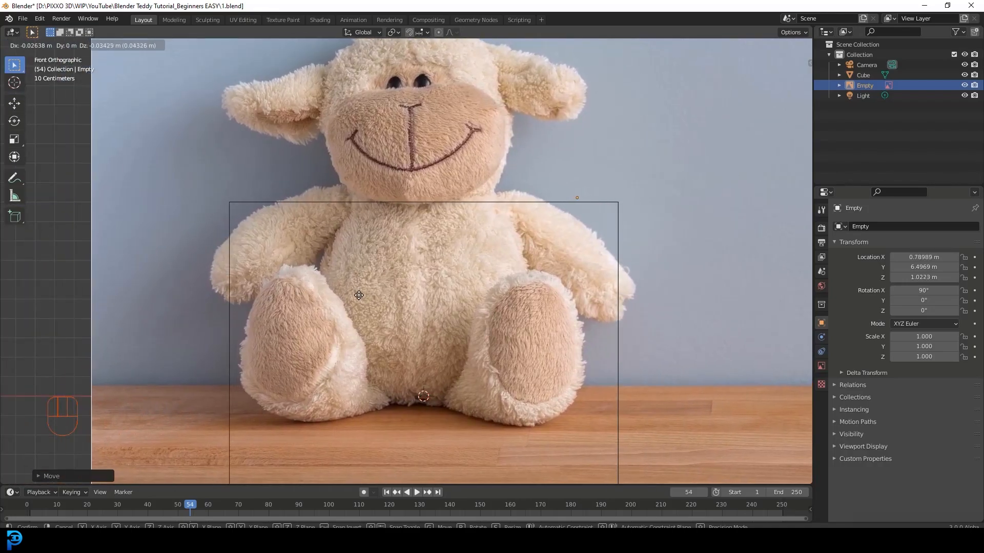
click(355, 295)
scroll(355, 295, down, 4)
shift+middle_drag(379, 308, 398, 293)
scroll(400, 297, up, 3)
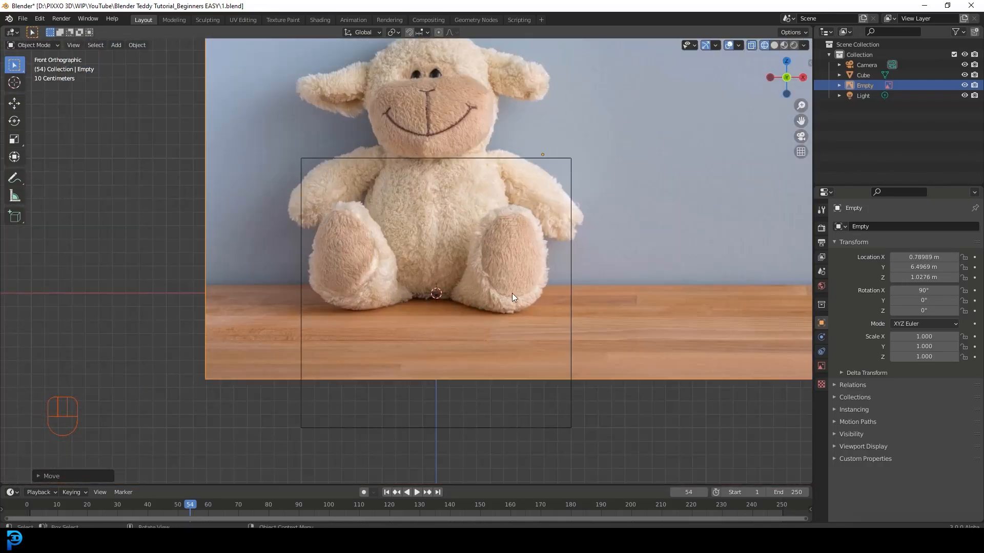
Examine in perspective and front view how the teddy photo lines up with the cube and the world origin.
shift+middle_drag(318, 314, 444, 279)
scroll(344, 279, up, 4)
scroll(307, 277, down, 4)
scroll(302, 255, up, 4)
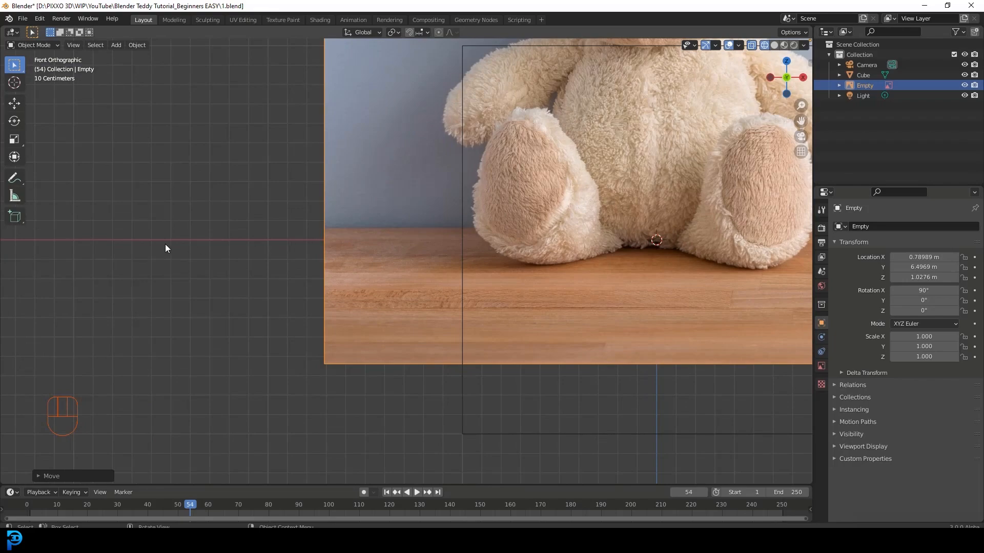
middle_drag(244, 239, 290, 266)
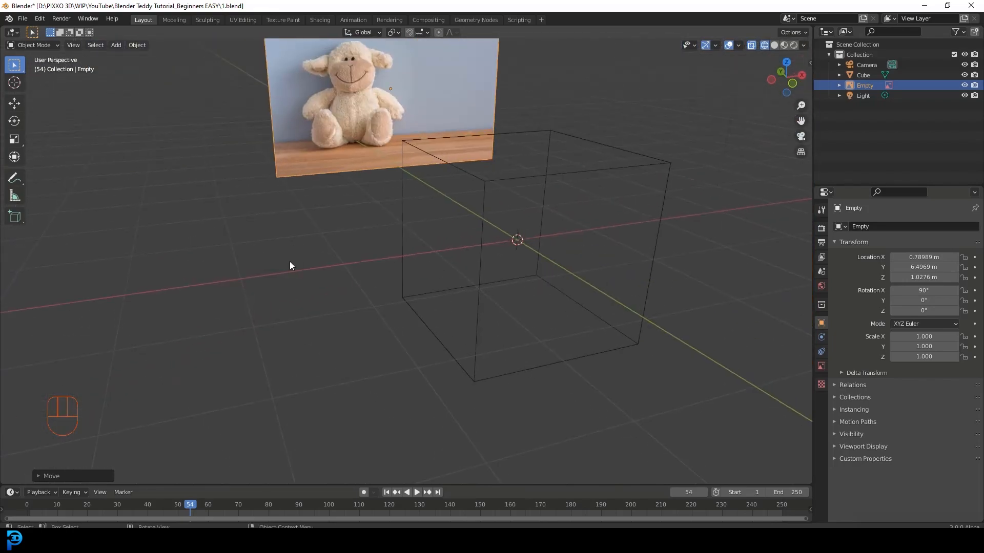
key(KP_1)
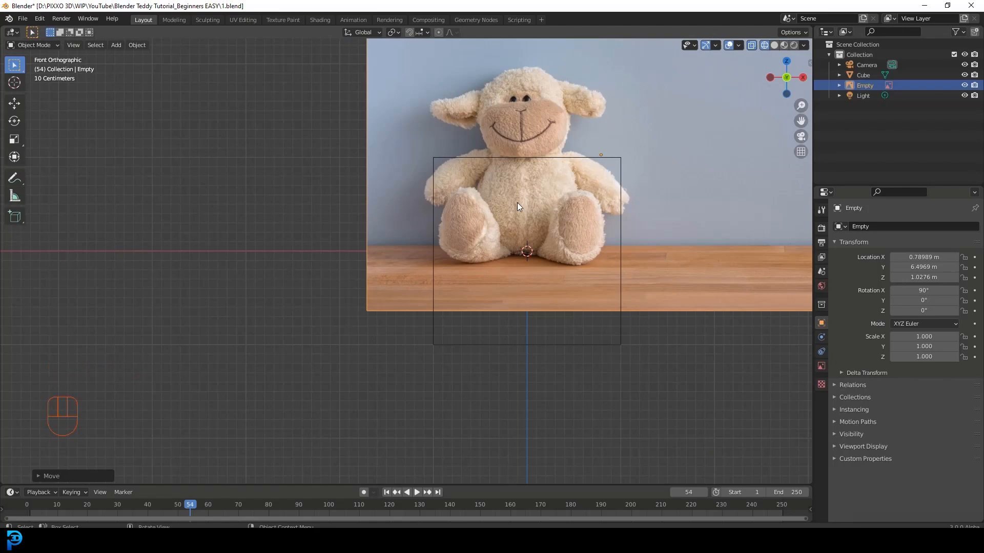
shift+middle_drag(542, 222, 517, 266)
scroll(518, 266, up, 3)
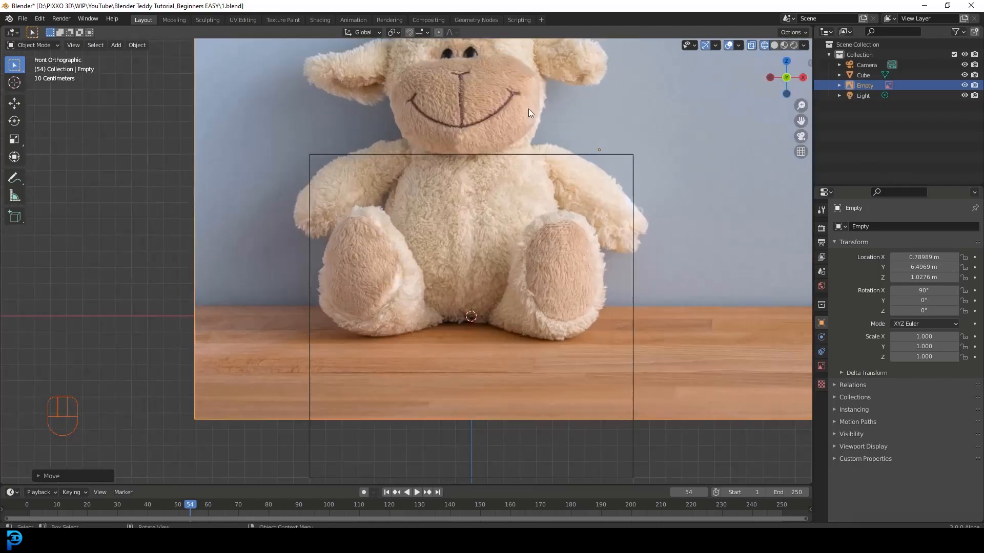
Select the cube and switch the viewport to solid shading in front view.
click(582, 155)
scroll(558, 205, down, 4)
shift+scroll(566, 226, up, 2)
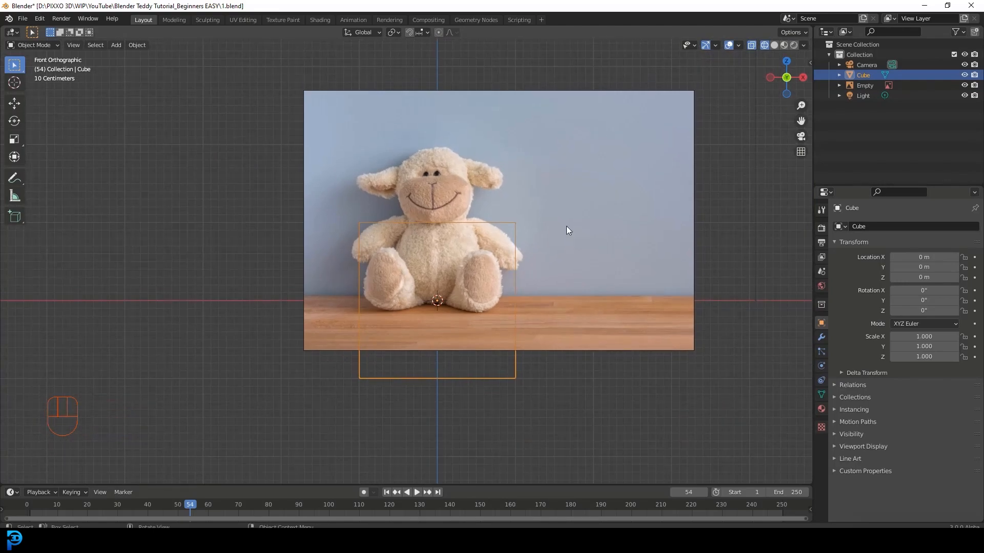
middle_drag(515, 200, 497, 214)
key(z)
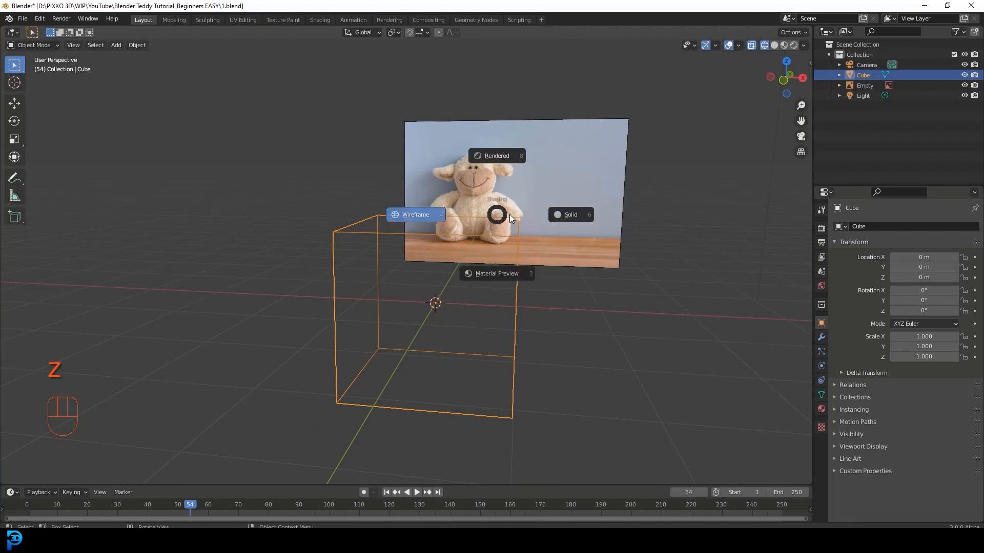
click(567, 209)
key(KP_1)
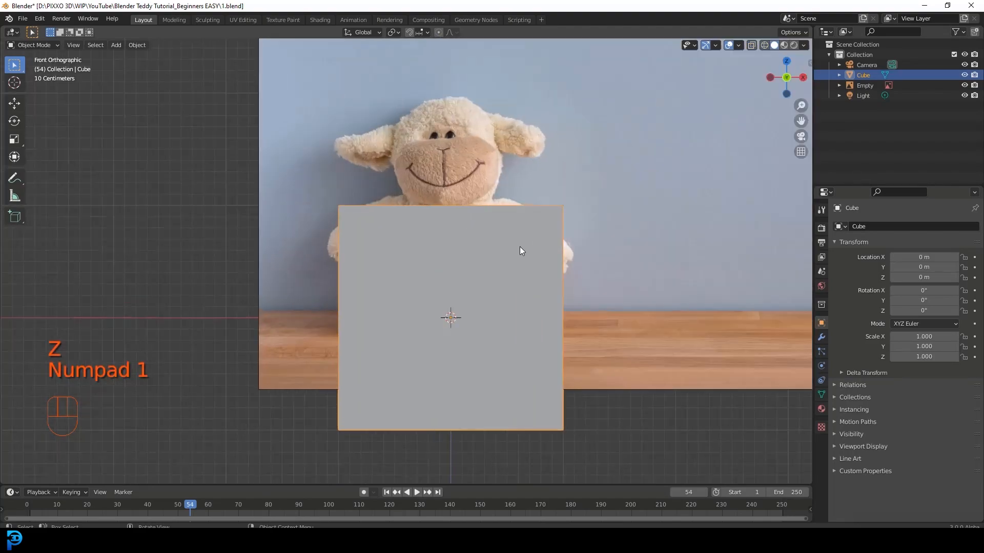
shift+middle_drag(520, 247, 539, 256)
scroll(539, 258, up, 2)
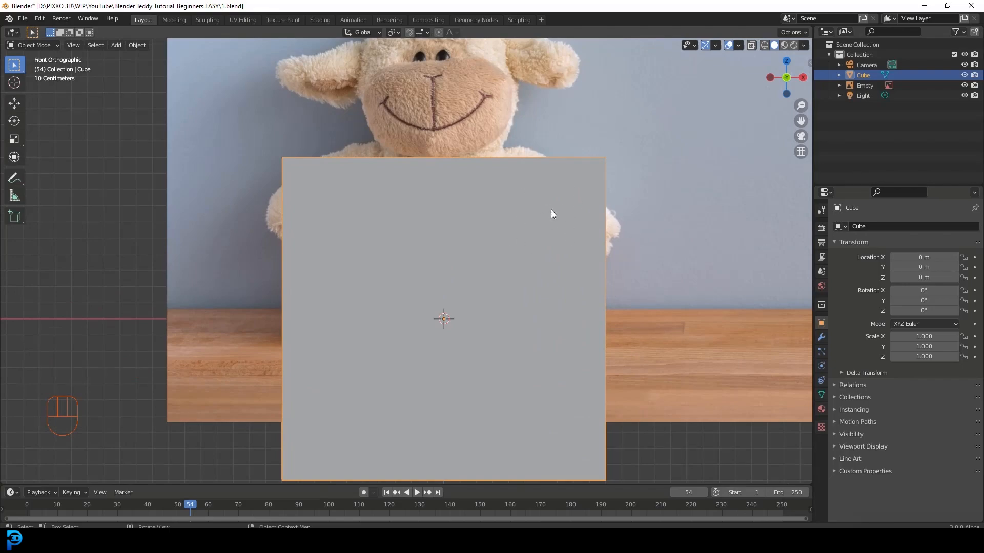
Switch the cube from Object Mode to Edit Mode.
click(39, 45)
click(48, 69)
key(Tab)
key(Tab)
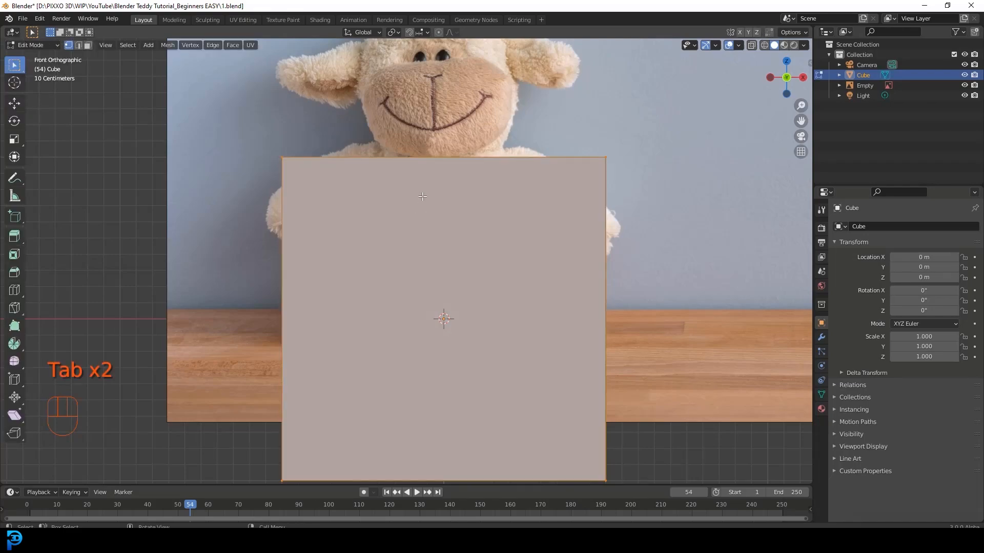
Scale the cube's entire mesh down uniformly to about 0.5 to suit the teddy's torso.
scroll(423, 200, down, 3)
scroll(493, 246, up, 2)
scroll(627, 296, up, 1)
key(s)
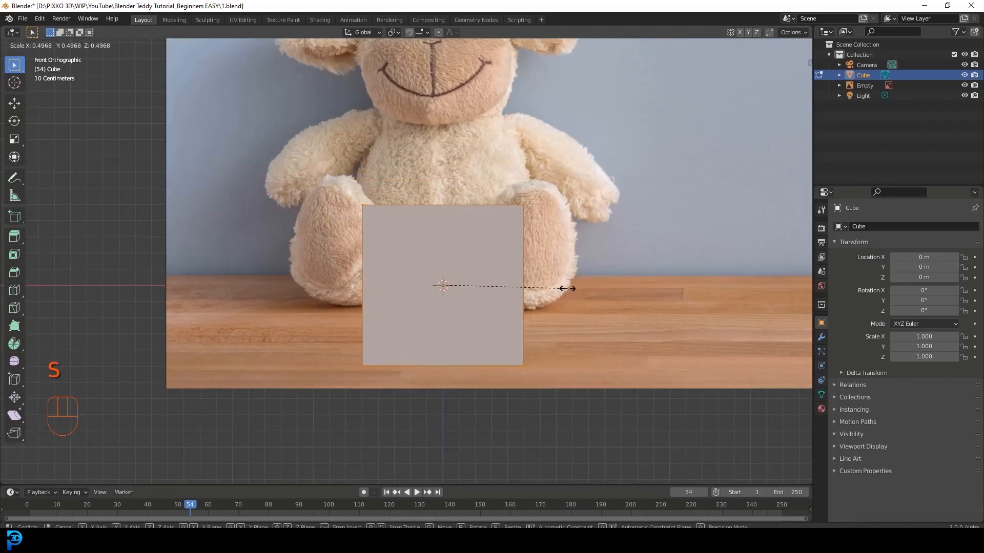
click(567, 285)
scroll(352, 110, up, 2)
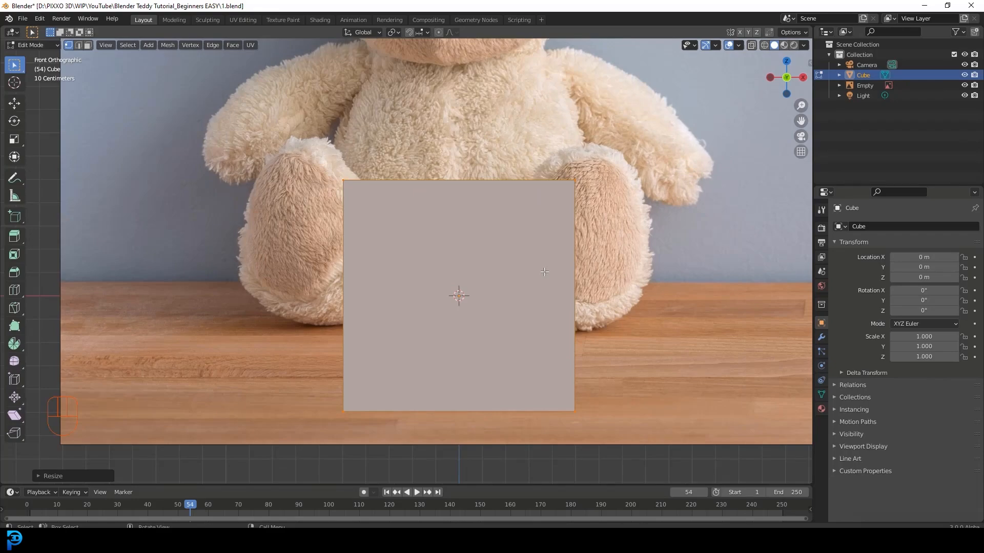
Raise the mesh along Z until it covers the teddy's torso, with its bottom edge just below the world origin.
key(g)
key(z)
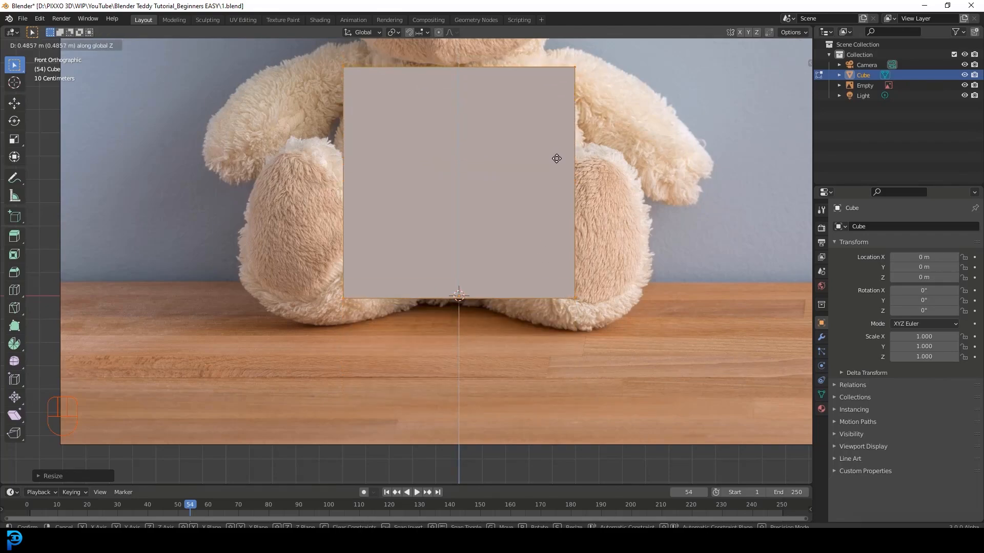
click(553, 167)
scroll(511, 271, down, 4)
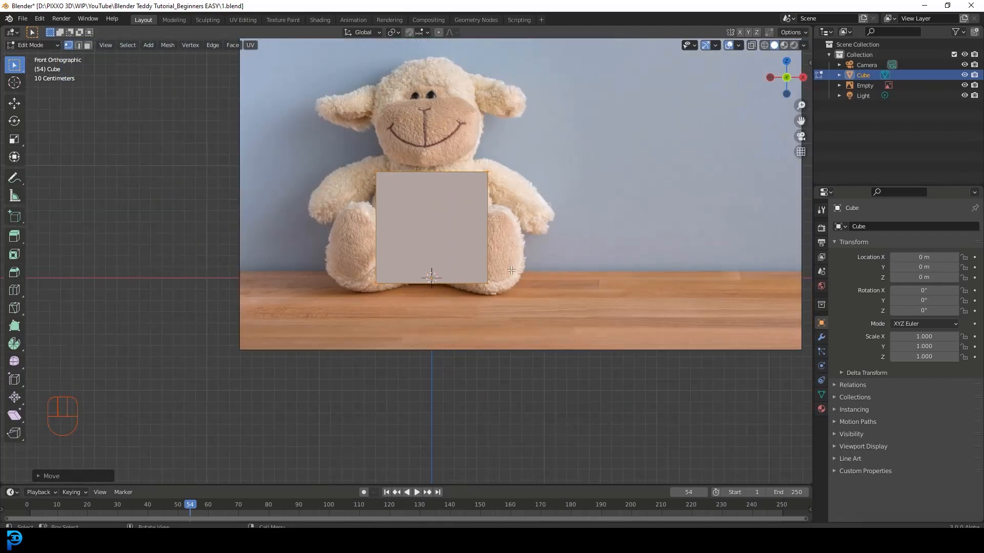
scroll(448, 284, up, 4)
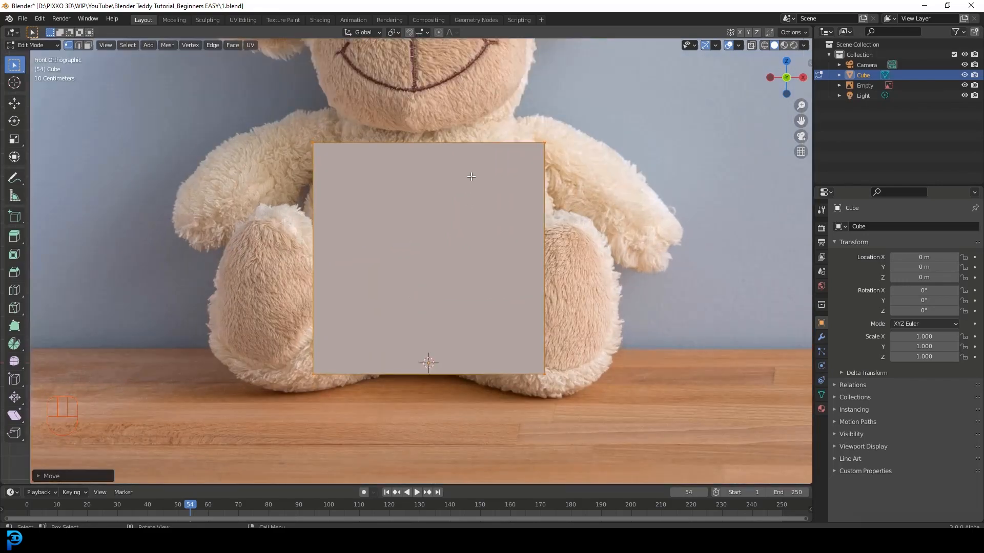
Show the mesh in wireframe shading and select the cube's four top vertices, front and back, in front view.
key(z)
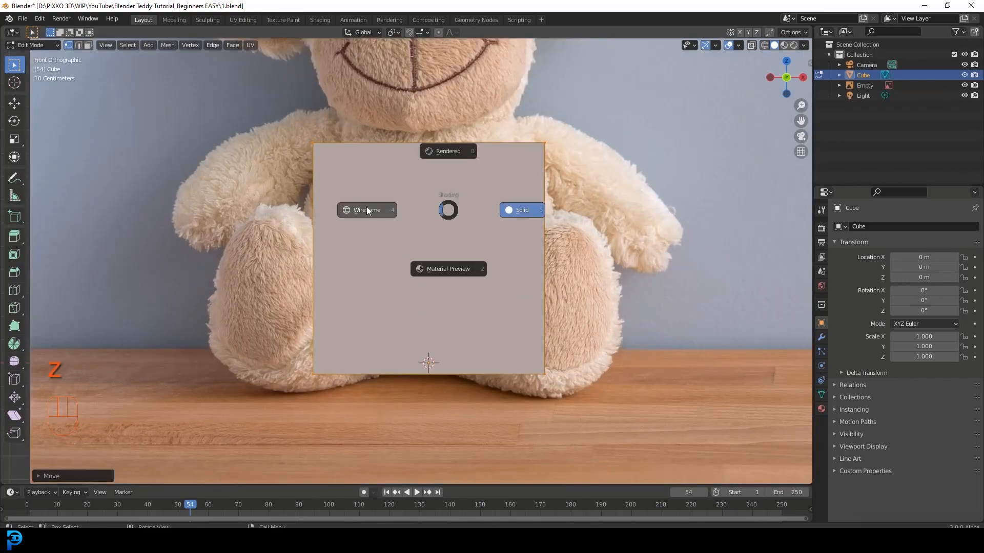
click(367, 210)
mouse_move(241, 99)
mouse_down()
mouse_move(225, 115)
mouse_move(307, 185)
mouse_move(637, 206)
mouse_up()
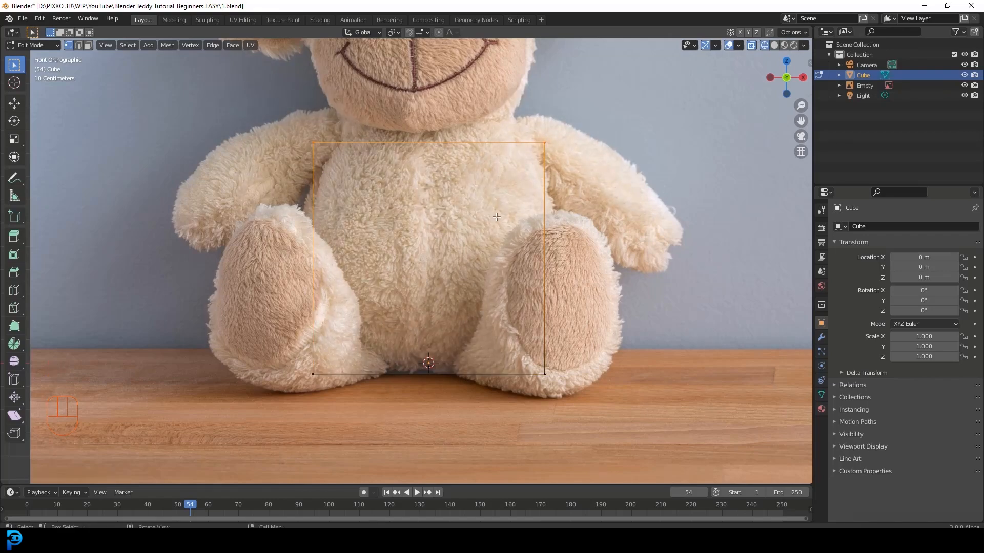
middle_drag(506, 203, 450, 226)
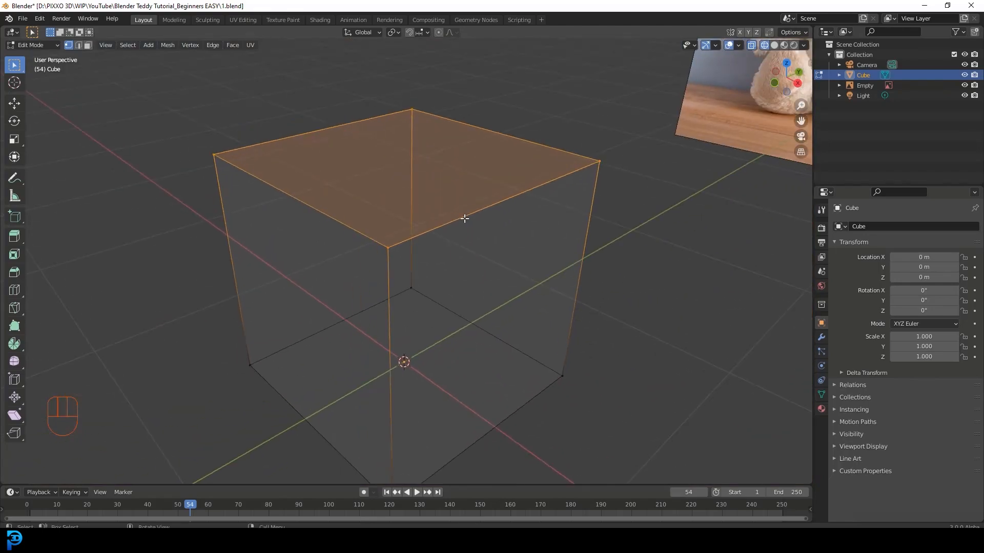
key(KP_1)
key(z)
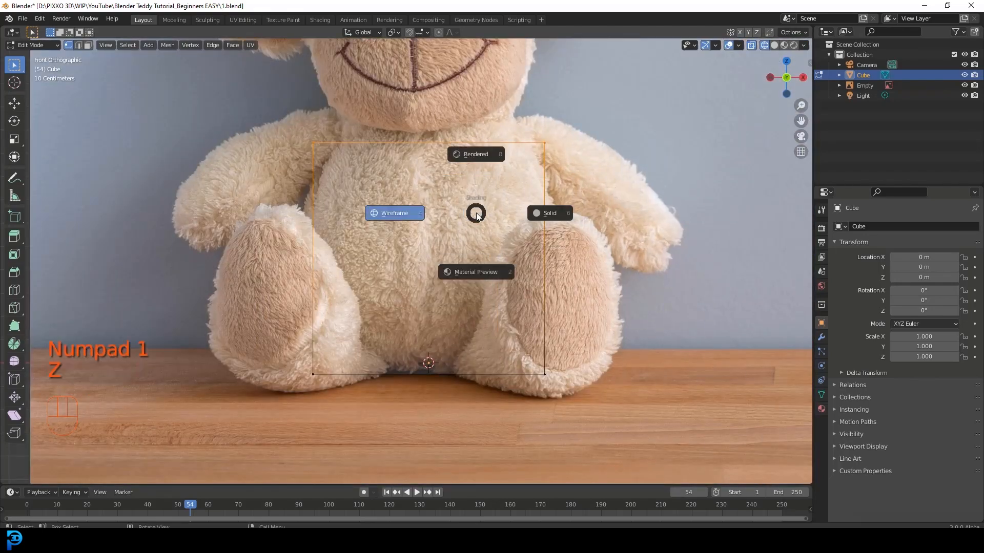
click(385, 214)
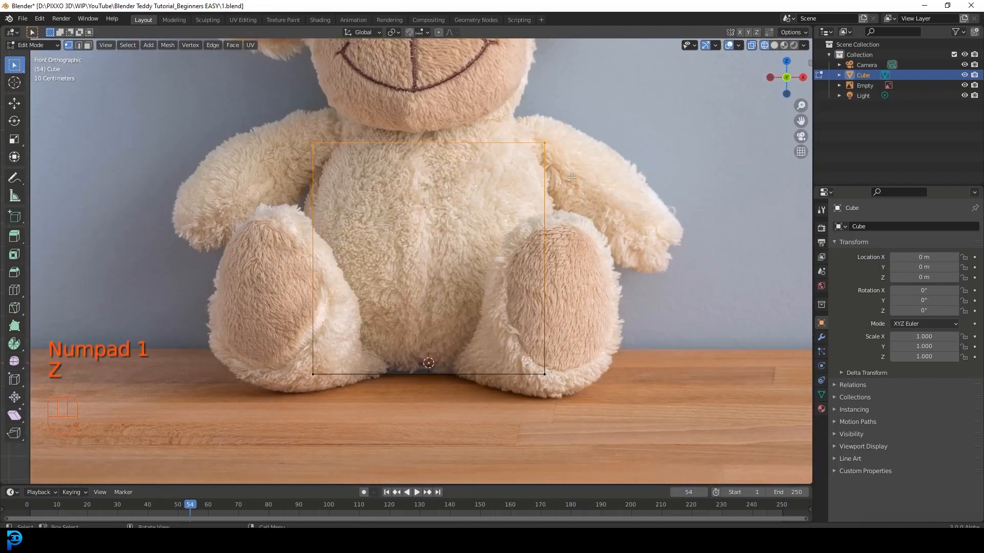
Raise the cube's top vertices past the teddy's chin up to the top of its shoulders.
key(g)
middle_click(487, 200)
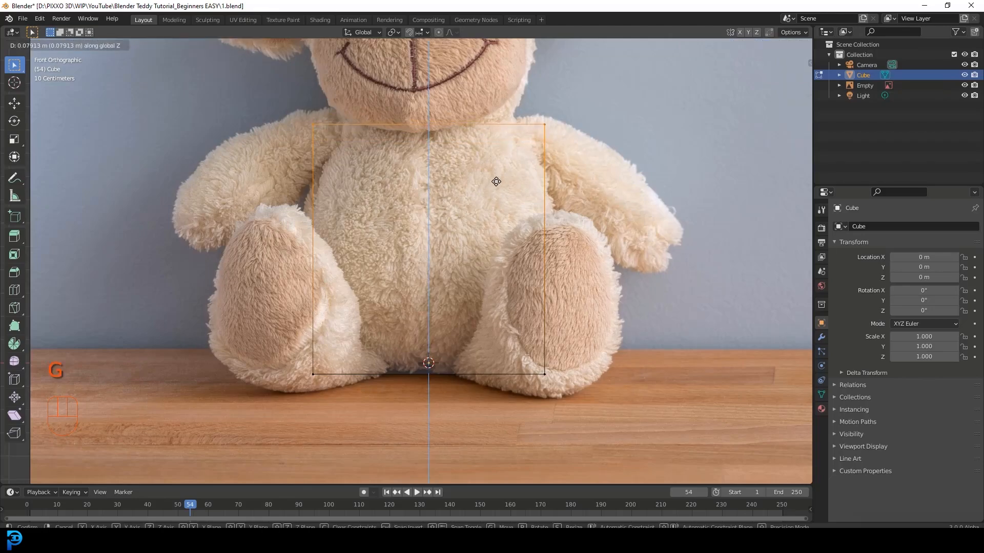
click(497, 185)
scroll(478, 121, up, 5)
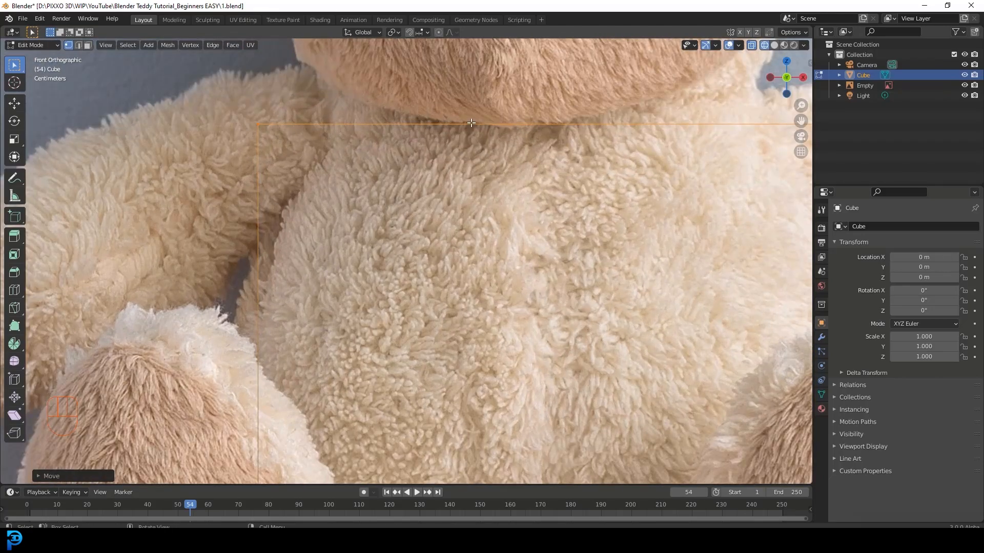
scroll(476, 119, down, 5)
scroll(529, 124, up, 4)
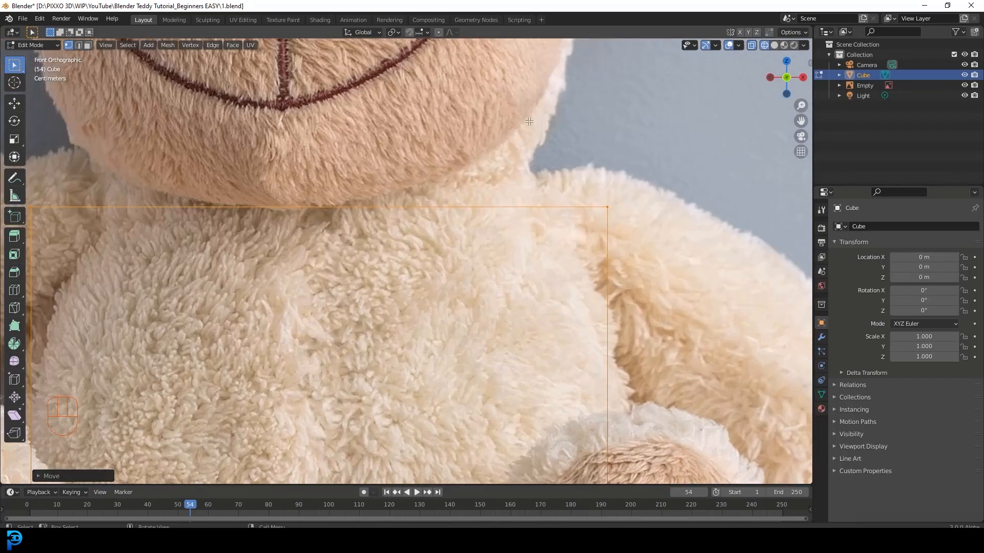
key(g)
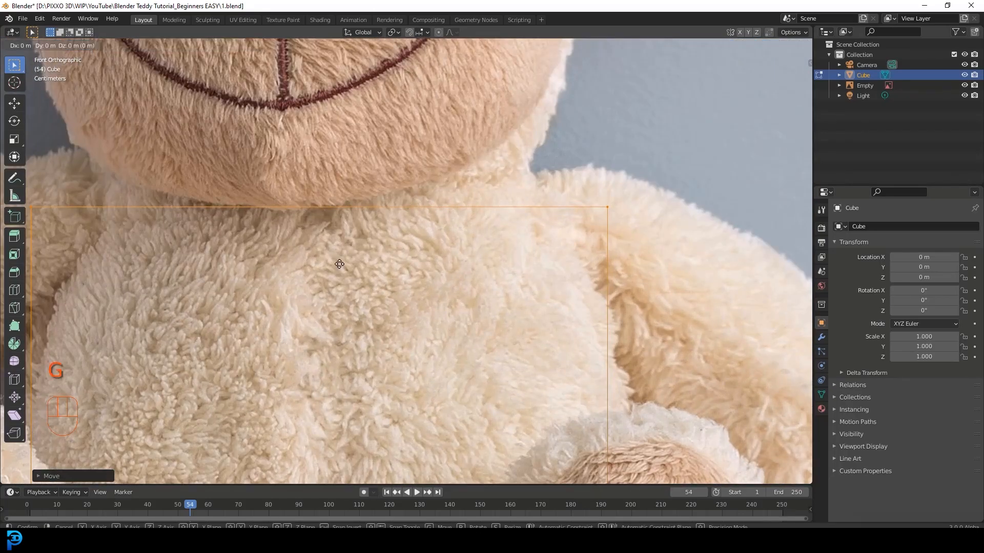
click(355, 231)
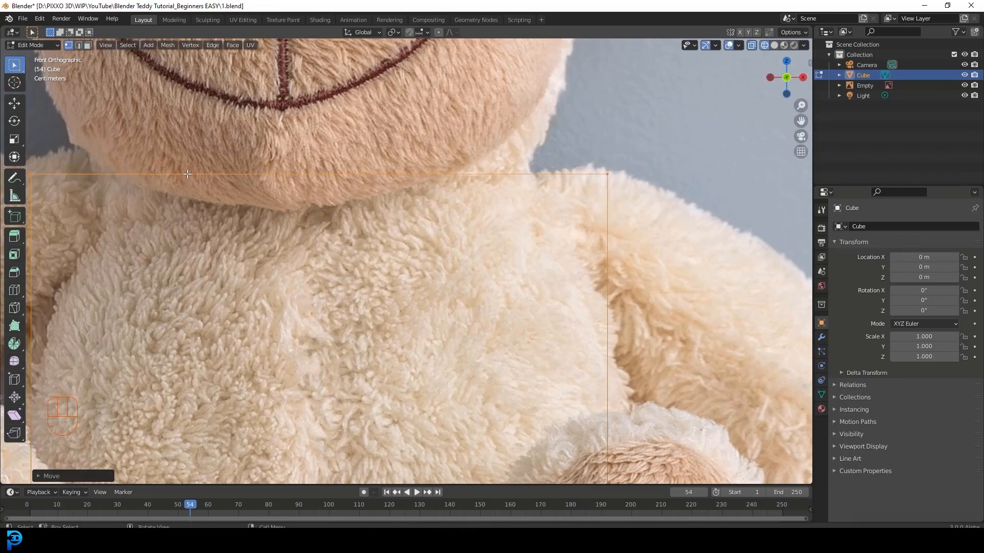
scroll(455, 188, down, 6)
scroll(477, 233, up, 2)
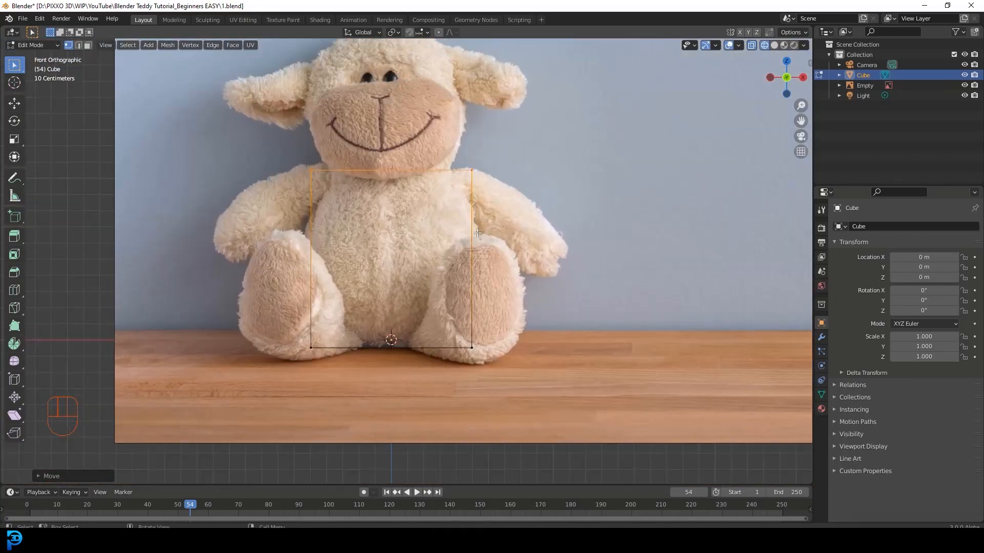
Extrude the cube's top face slightly upward and scale it to about 0.8 to form the neck.
key(e)
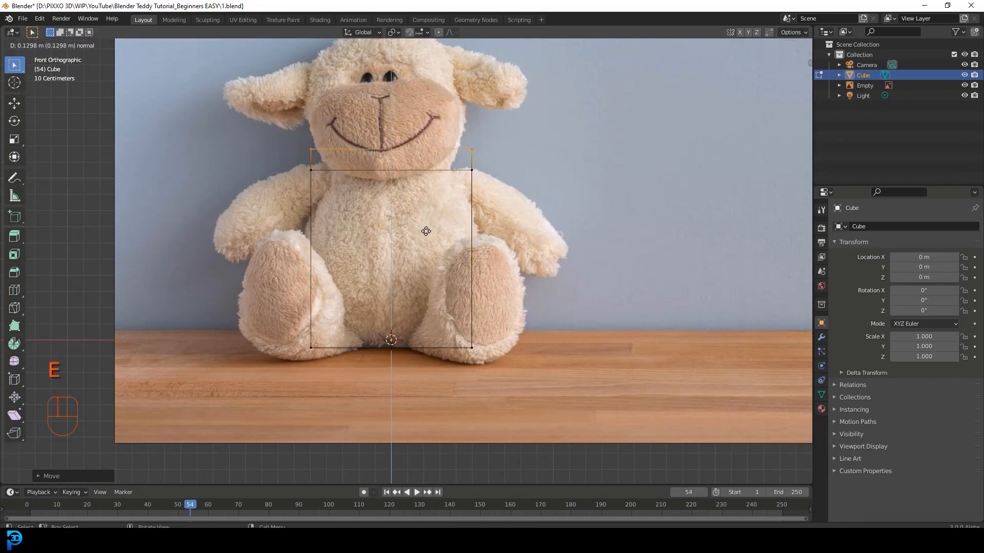
click(423, 229)
key(s)
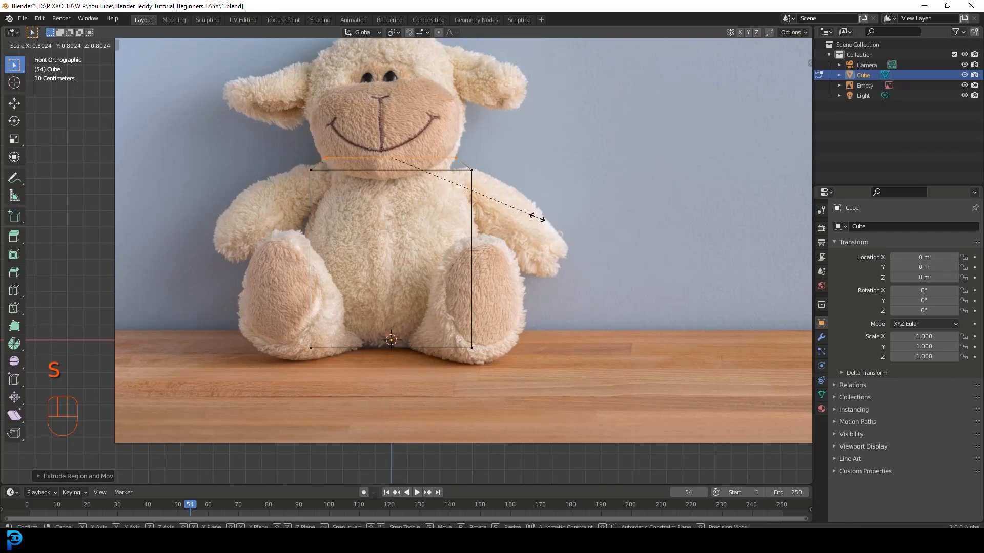
click(533, 213)
Extrude the narrowed top face about 0.84 m upward to the top of the teddy's head.
shift+middle_drag(452, 208, 469, 279)
key(e)
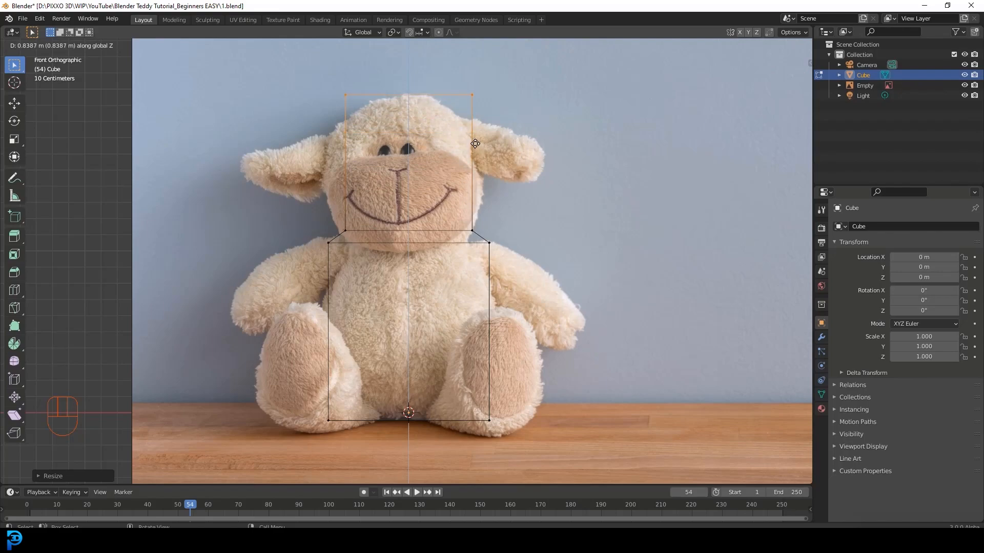
click(475, 144)
scroll(474, 154, up, 3)
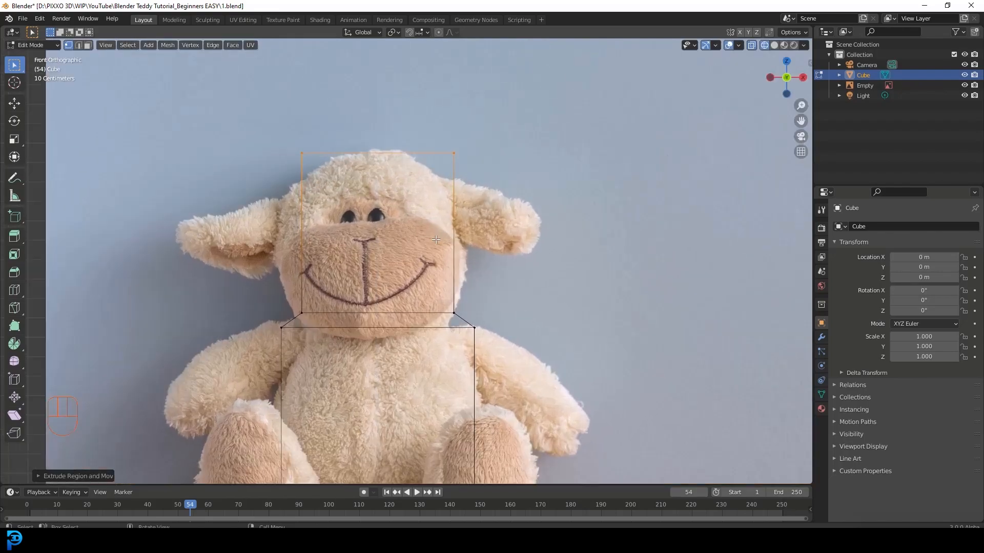
Add one horizontal loop cut around the head block, centred at mid-height without sliding it.
middle_drag(476, 215, 377, 240)
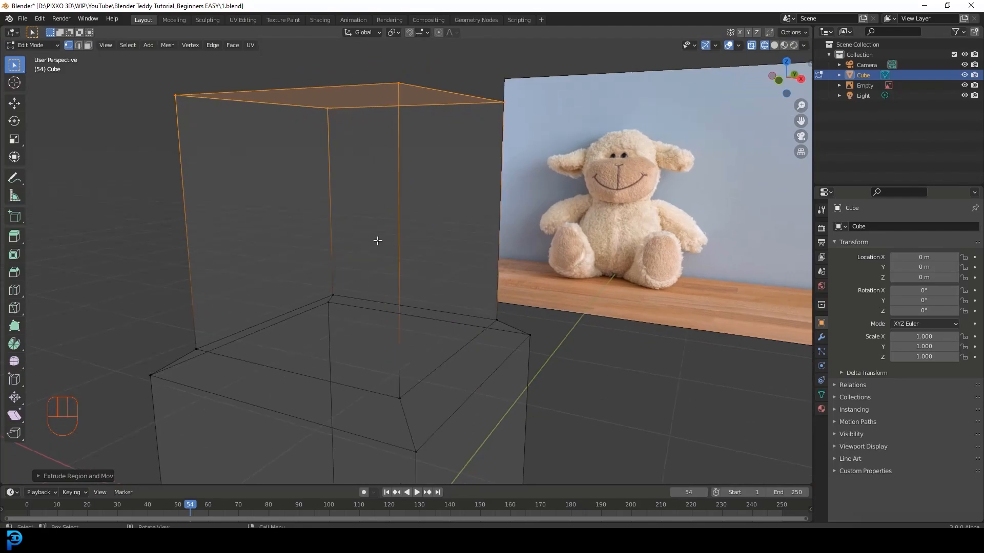
key(ctrl)
key(ctrl+r)
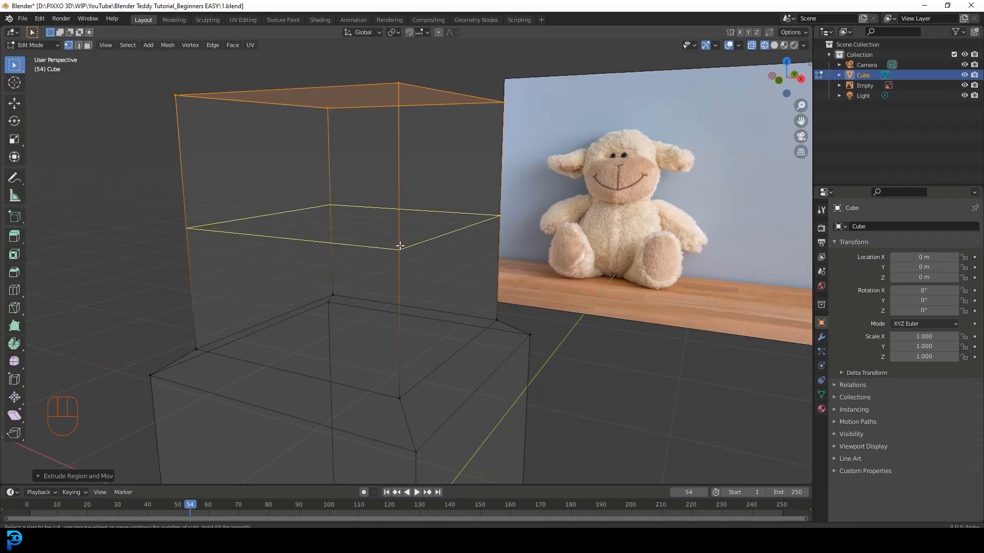
click(401, 243)
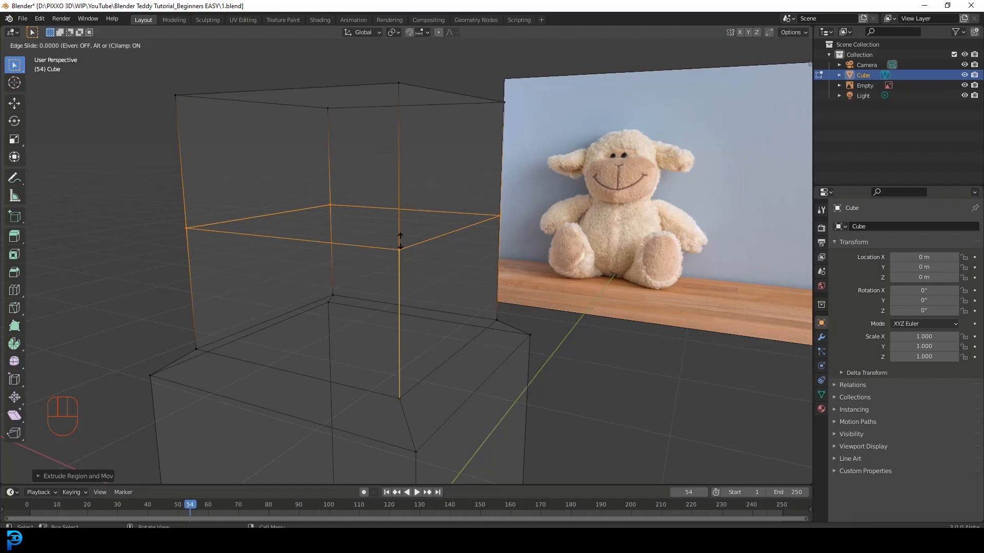
right_click(465, 227)
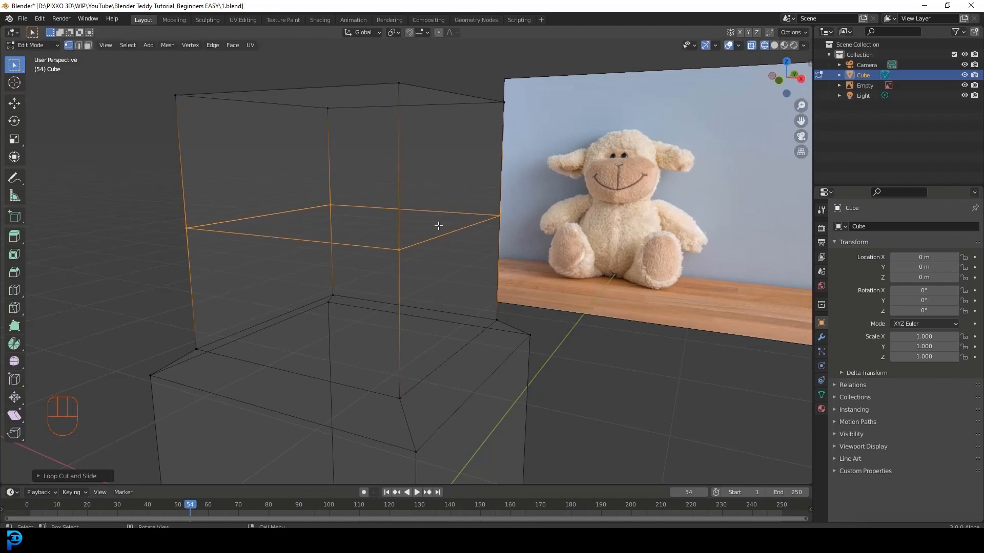
Scale the head's middle edge loop to about 1.36 and lower it along Z in front view to the teddy's muzzle.
scroll(466, 268, down, 2)
key(s)
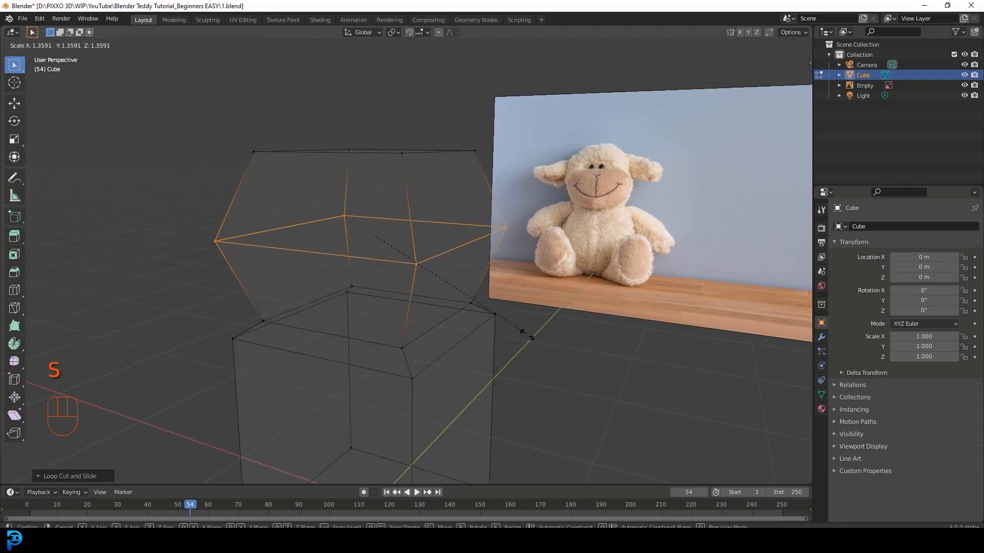
click(523, 336)
key(KP_1)
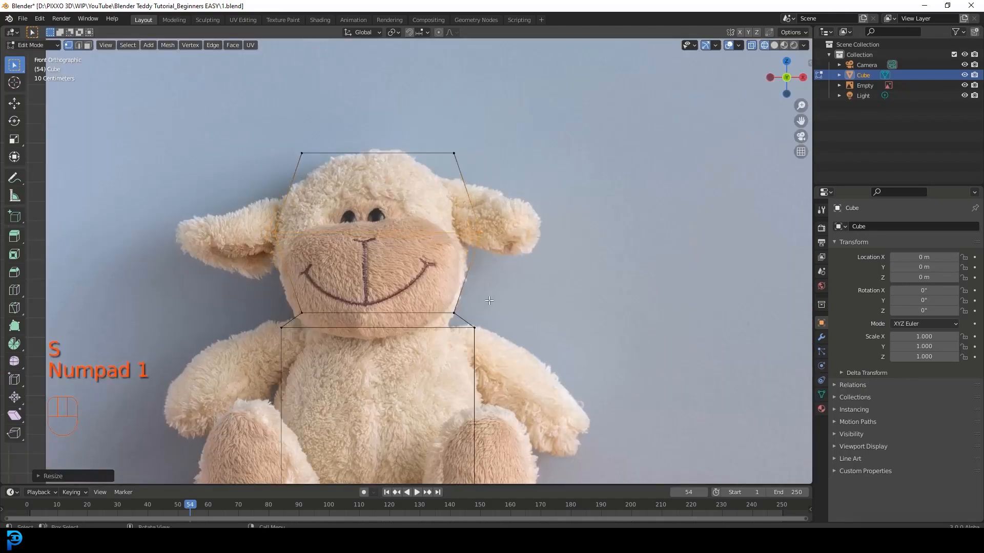
shift+middle_drag(441, 339, 463, 282)
scroll(320, 184, up, 1)
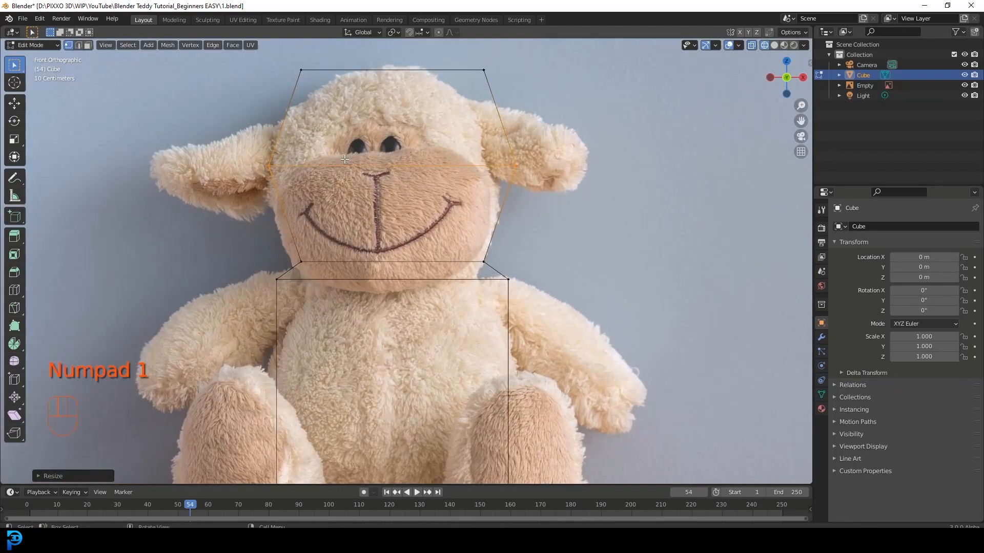
key(g)
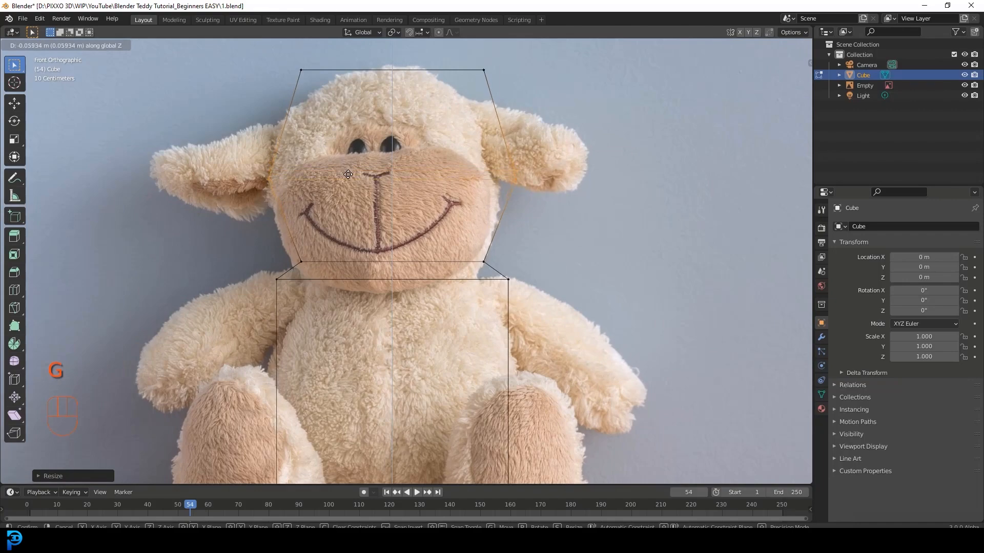
click(356, 184)
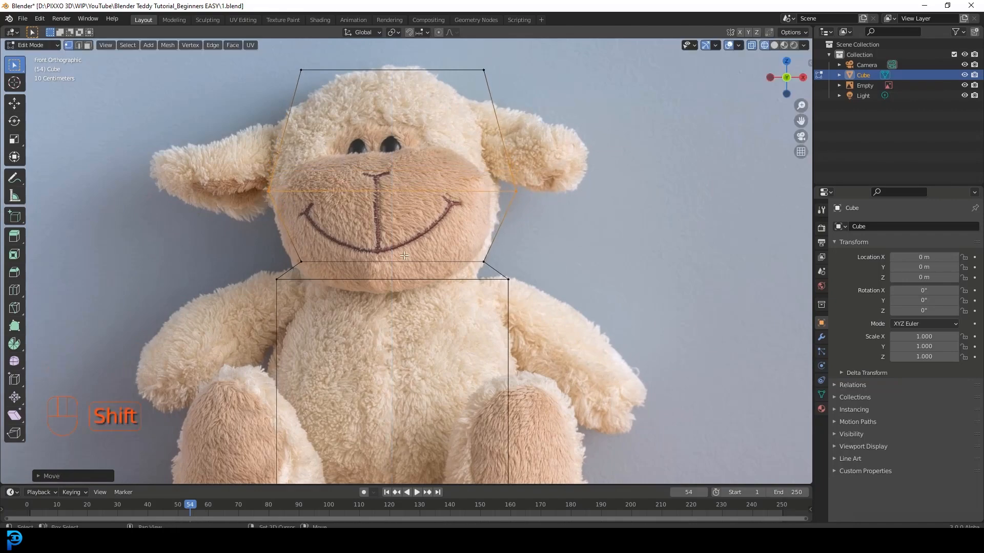
Add a horizontal loop cut around the torso, slid slightly above mid-height, and scale it outward to about 1.1.
shift+middle_drag(420, 180, 432, 232)
scroll(512, 169, down, 1)
shift+middle_drag(530, 338, 517, 206)
scroll(517, 206, down, 2)
scroll(444, 260, up, 4)
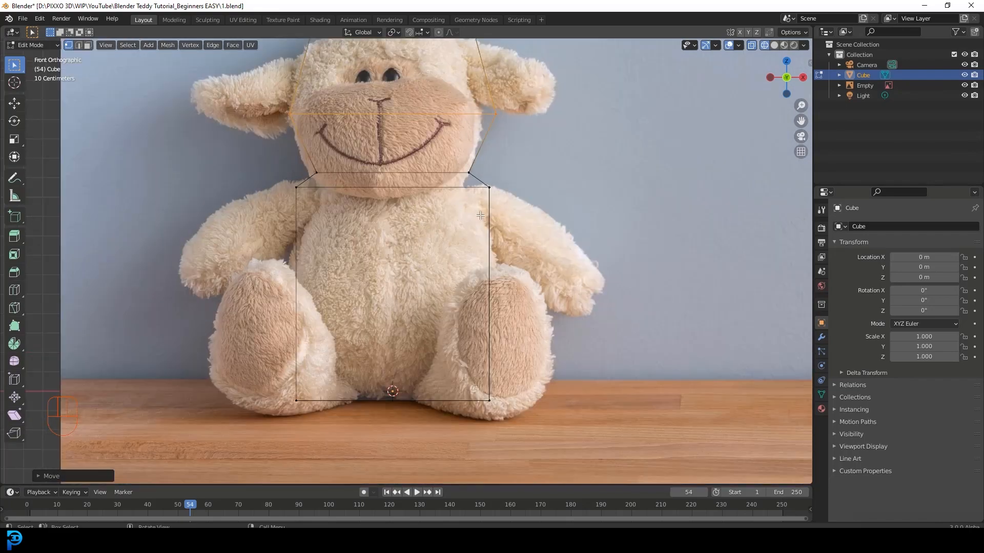
shift+middle_drag(548, 258, 525, 220)
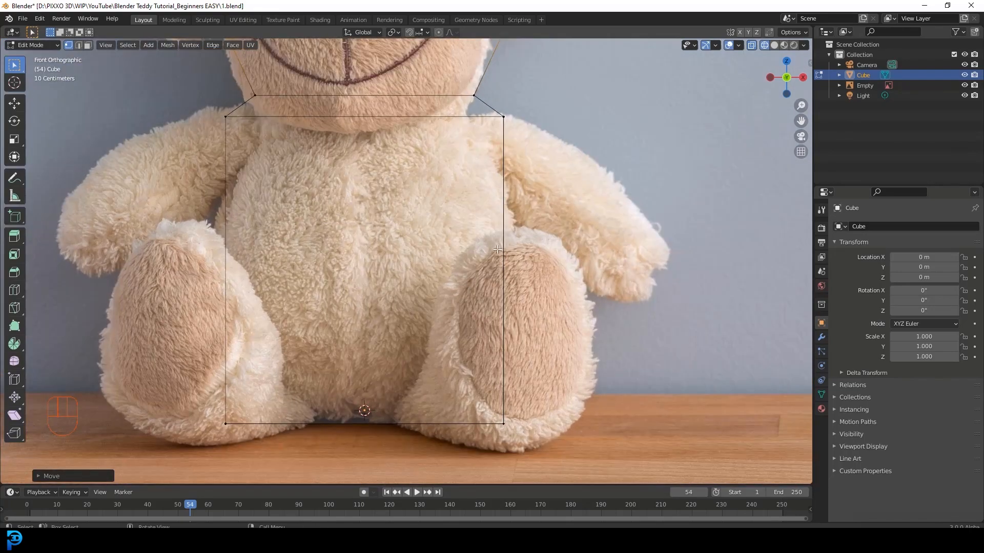
key(ctrl+r)
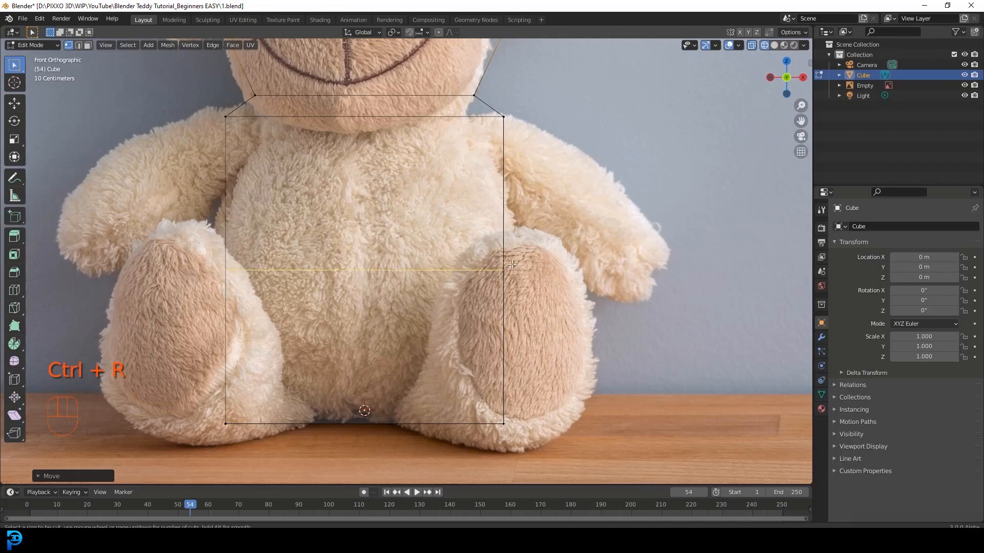
click(509, 272)
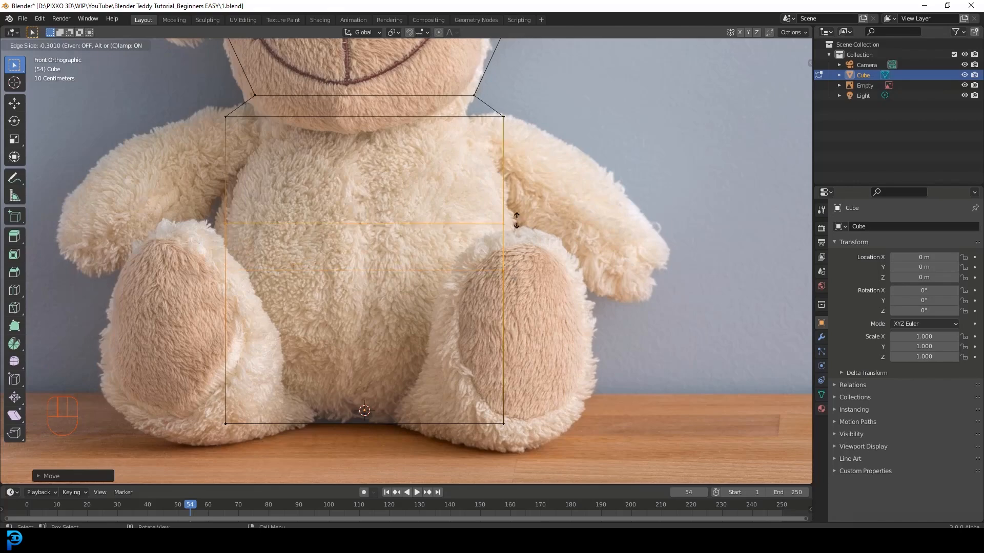
click(528, 245)
key(s)
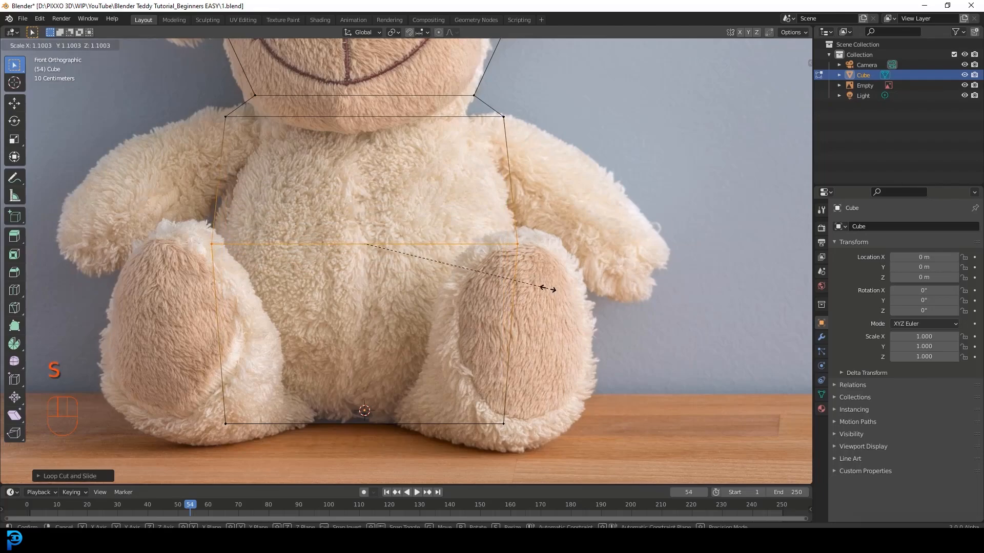
click(548, 288)
Add one vertical loop cut down the middle of the front of the whole body, centred without sliding it.
scroll(544, 370, down, 4)
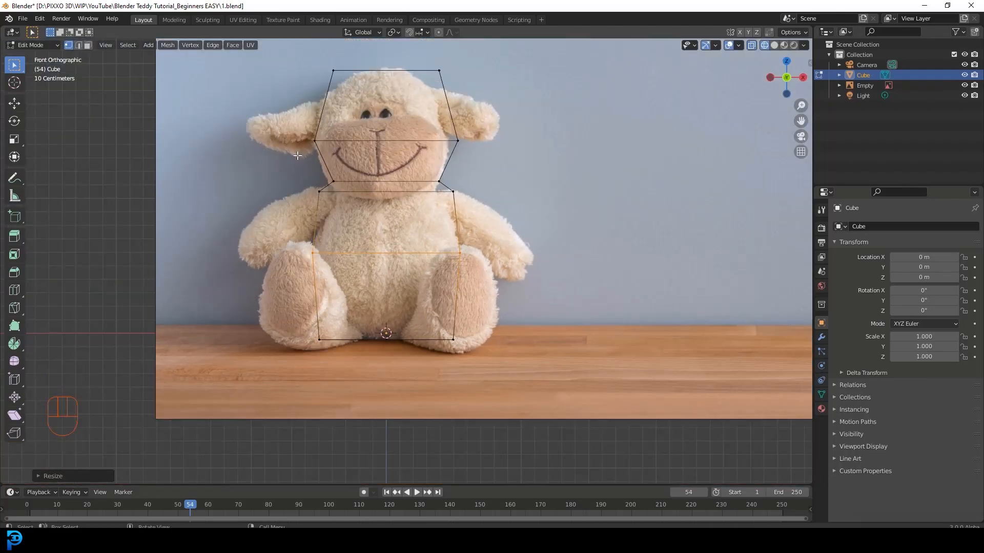
shift+middle_drag(310, 126, 313, 218)
scroll(405, 200, up, 2)
scroll(406, 199, down, 2)
scroll(392, 228, up, 1)
scroll(392, 319, up, 1)
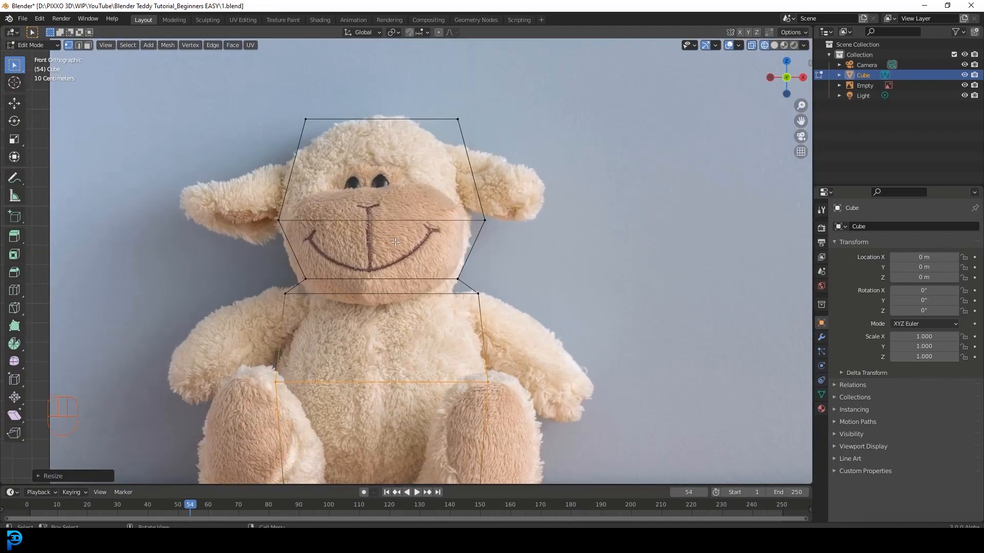
key(ctrl+r)
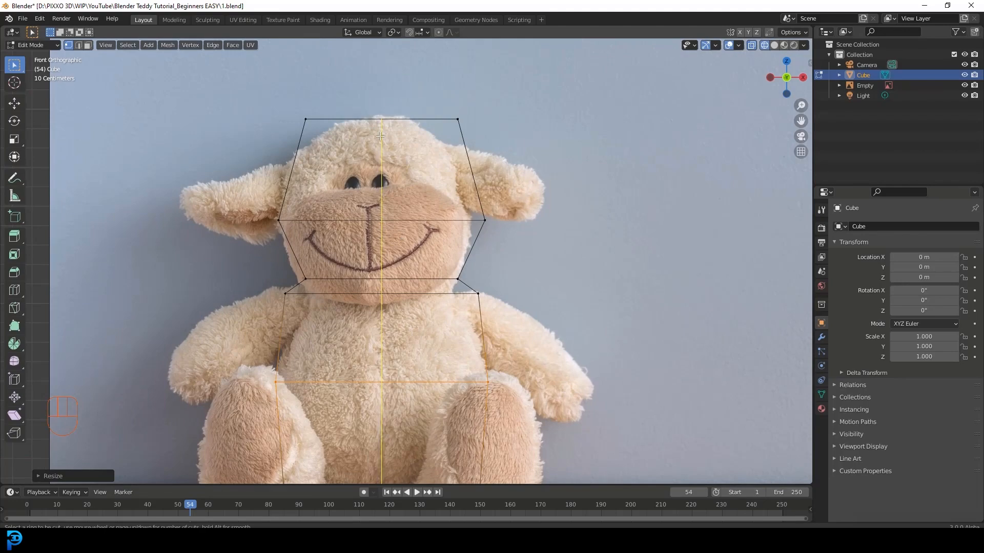
click(386, 286)
right_click(385, 287)
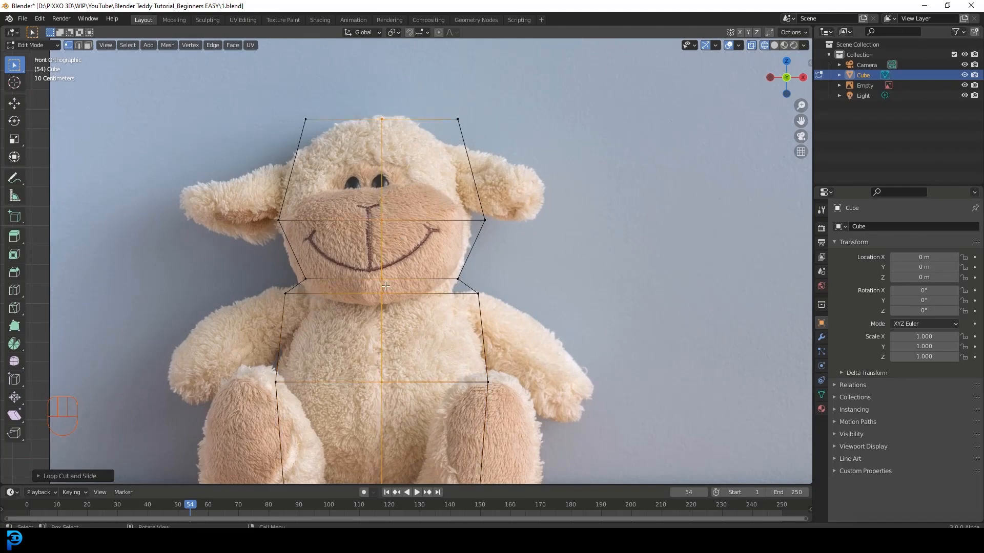
Add one vertical loop cut down the middle of the body's side, centred without sliding it.
scroll(387, 342, down, 5)
middle_drag(497, 246, 395, 239)
scroll(402, 214, up, 4)
key(ctrl+r)
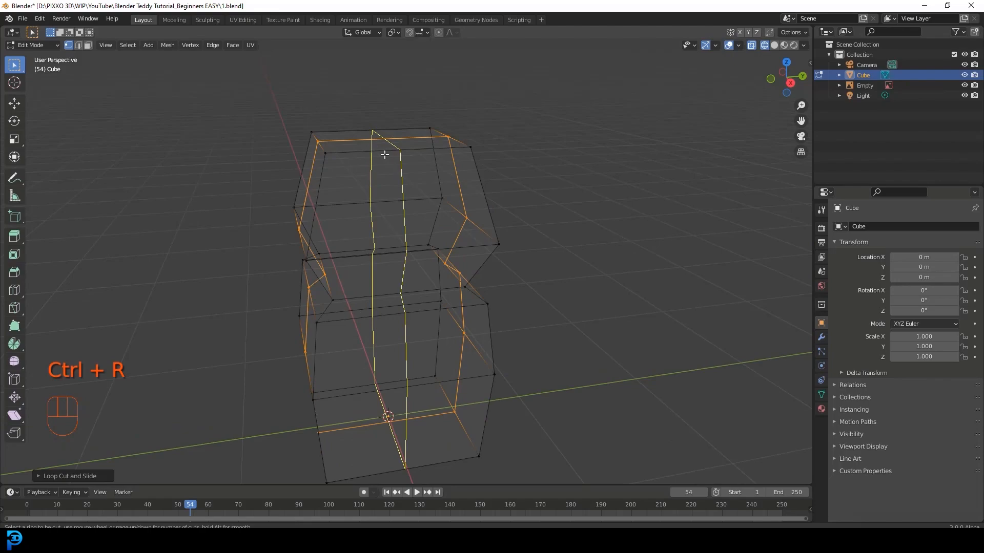
click(387, 150)
right_click(389, 151)
Smooth all the mesh's vertices with the Smooth tool, check the shape in solid shading and return to wireframe in front view.
middle_drag(389, 151, 453, 219)
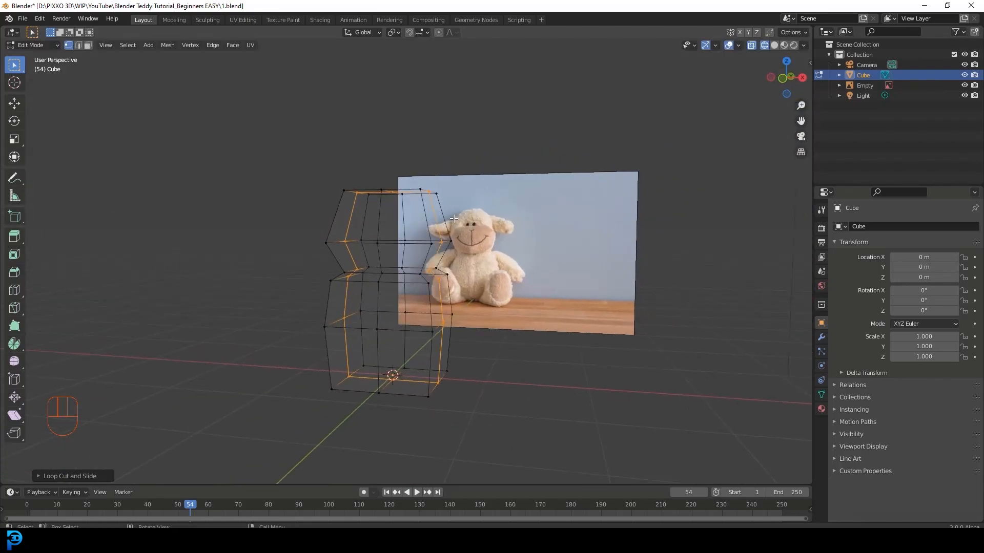
key(KP_1)
scroll(454, 219, up, 3)
shift+middle_drag(367, 229, 418, 258)
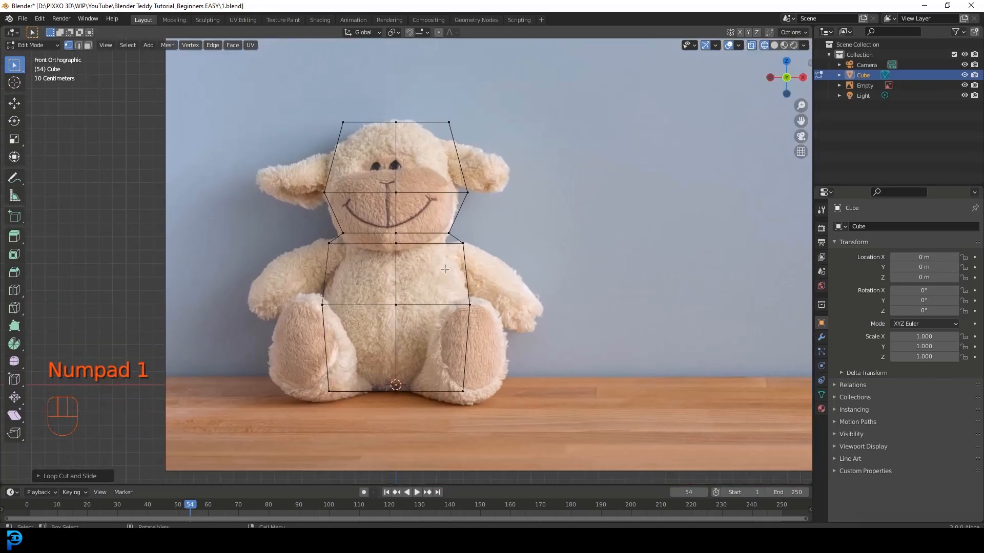
scroll(450, 257, up, 2)
key(a)
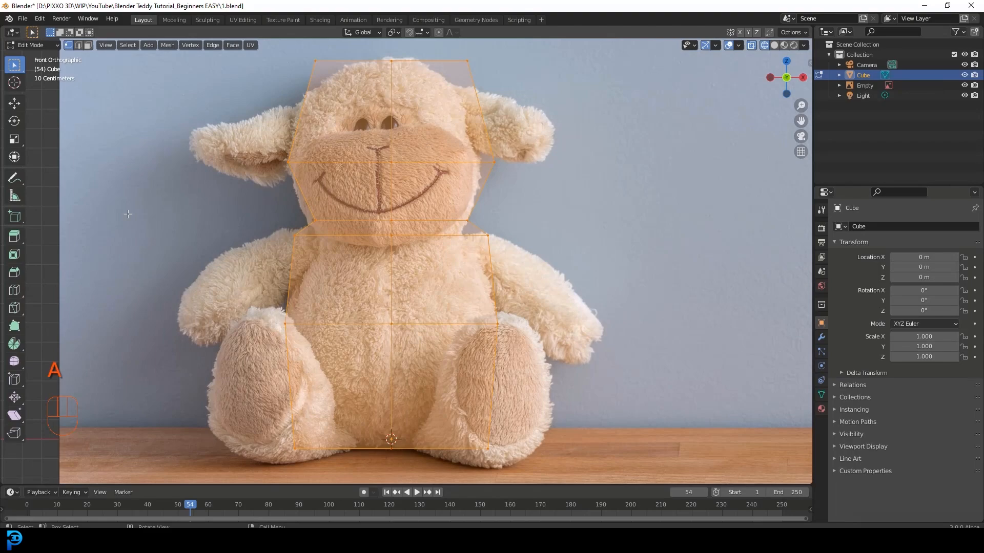
click(19, 365)
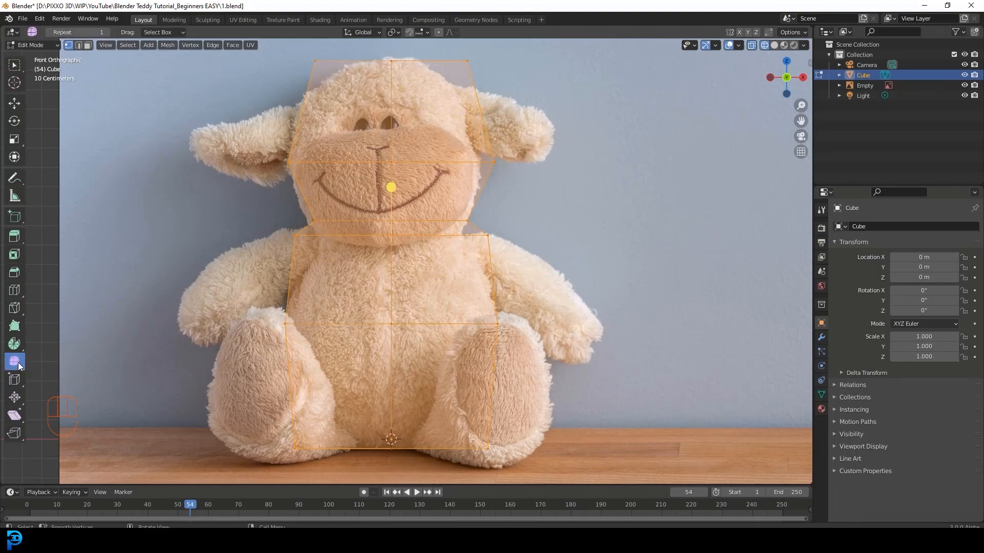
drag(391, 188, 515, 146)
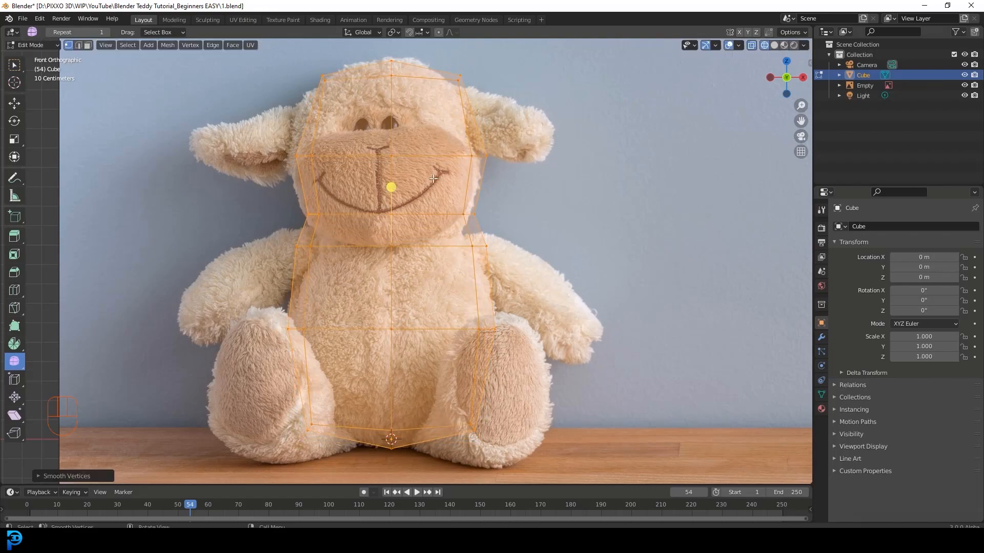
key(z)
click(497, 174)
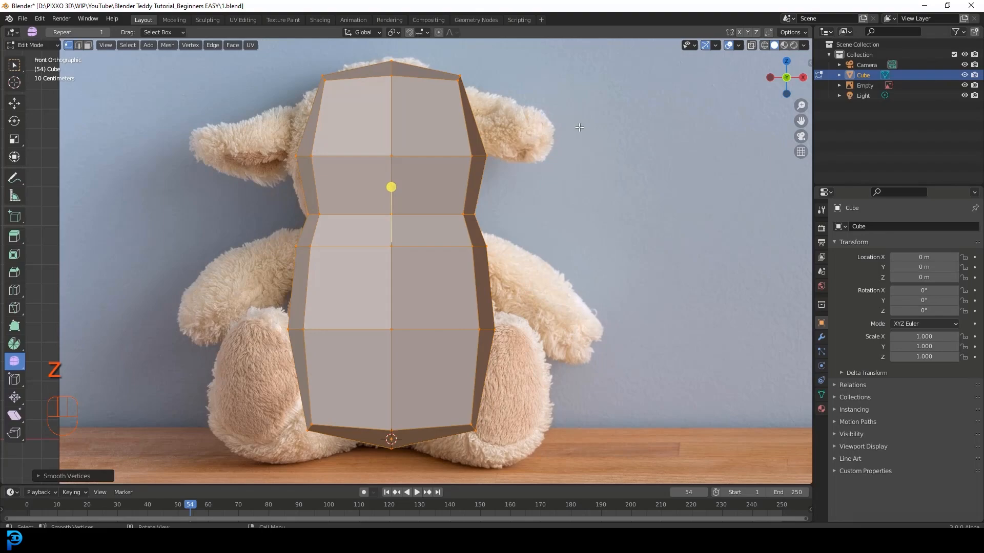
key(z)
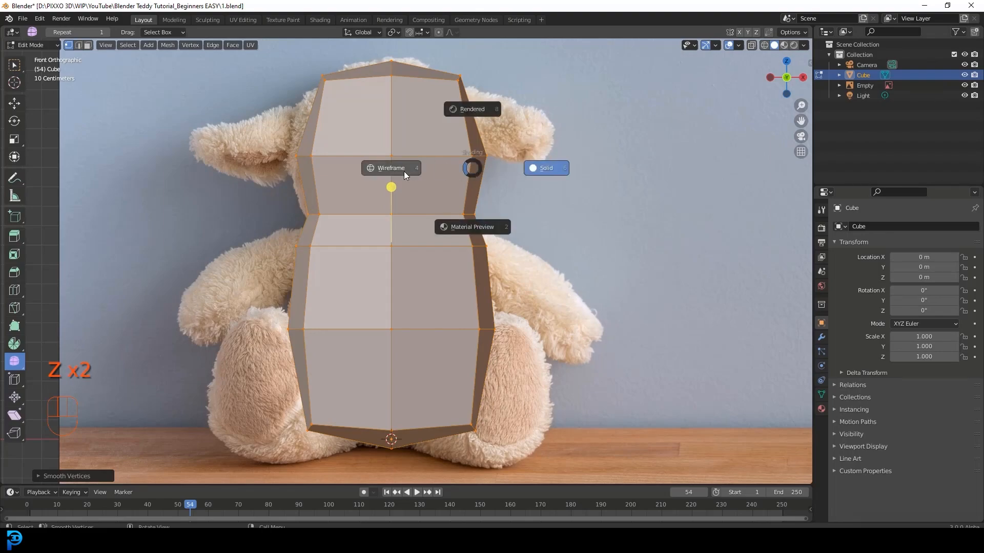
click(404, 171)
Lower the vertex ring at the base of the head along Z to the teddy's chin and scale it to about 0.88.
click(14, 104)
scroll(329, 228, up, 2)
drag(204, 167, 267, 213)
drag(222, 173, 260, 212)
drag(384, 154, 383, 175)
key(s)
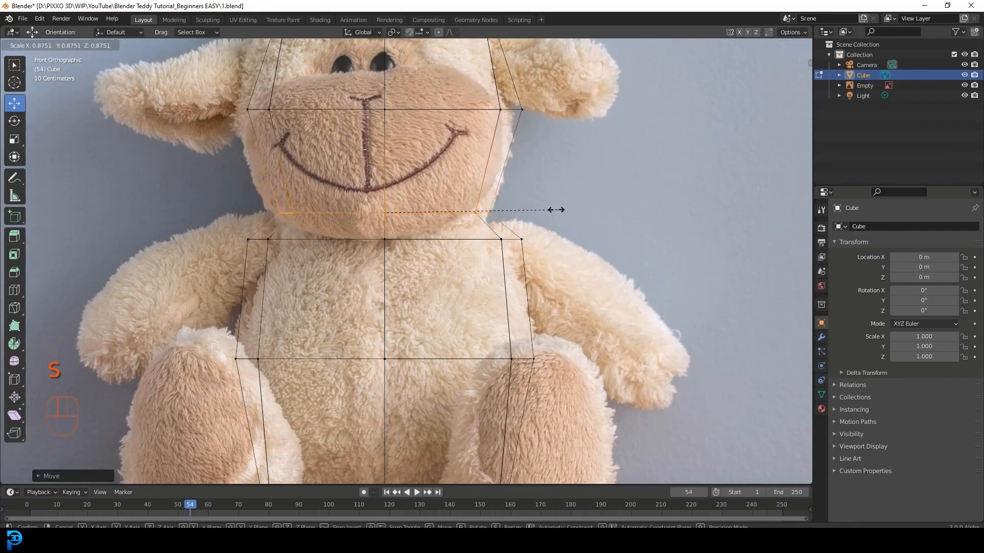
click(554, 211)
Move the mid-head vertices on the negative X side about 0.07 m outward and 0.08 m down.
scroll(456, 267, down, 4)
shift+middle_drag(456, 267, 457, 246)
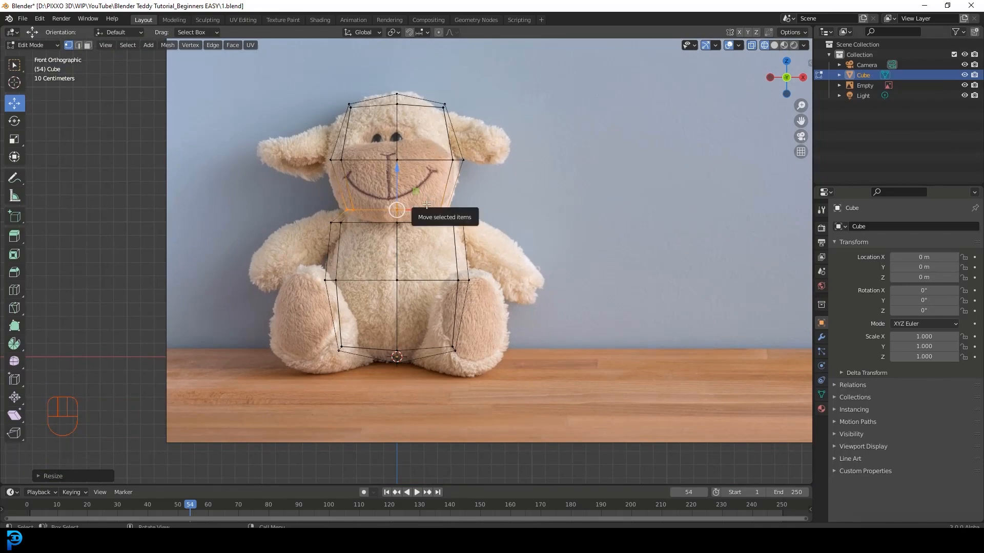
scroll(230, 161, up, 2)
drag(259, 134, 349, 109)
key(g)
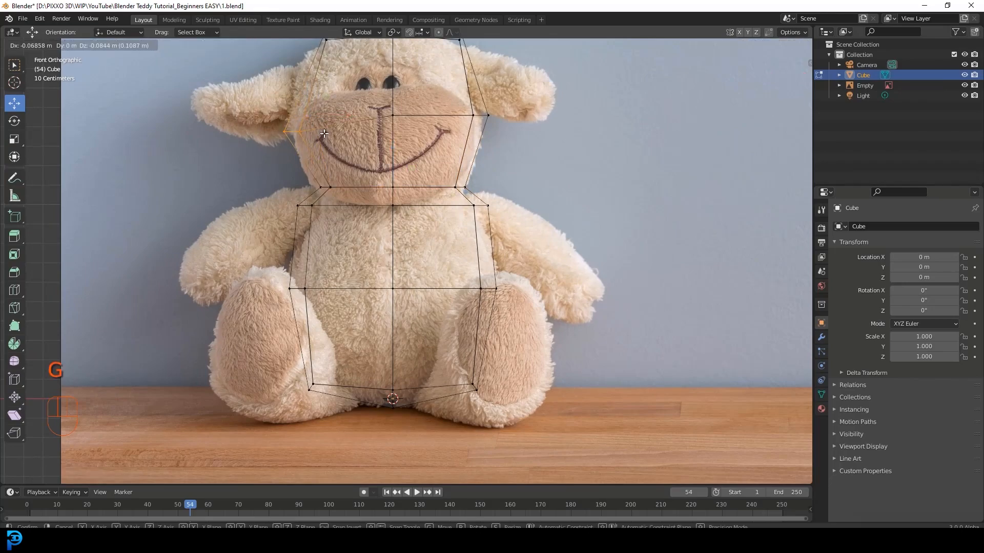
click(324, 131)
Delete all the vertices on the negative X half of the body, keeping the centre line.
scroll(454, 147, down, 2)
drag(311, 392, 378, 83)
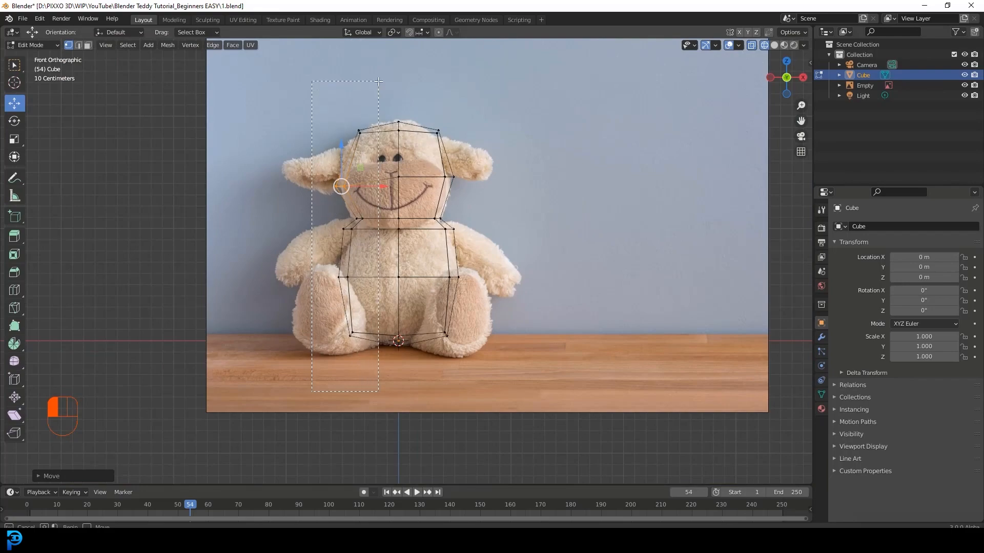
scroll(328, 200, up, 3)
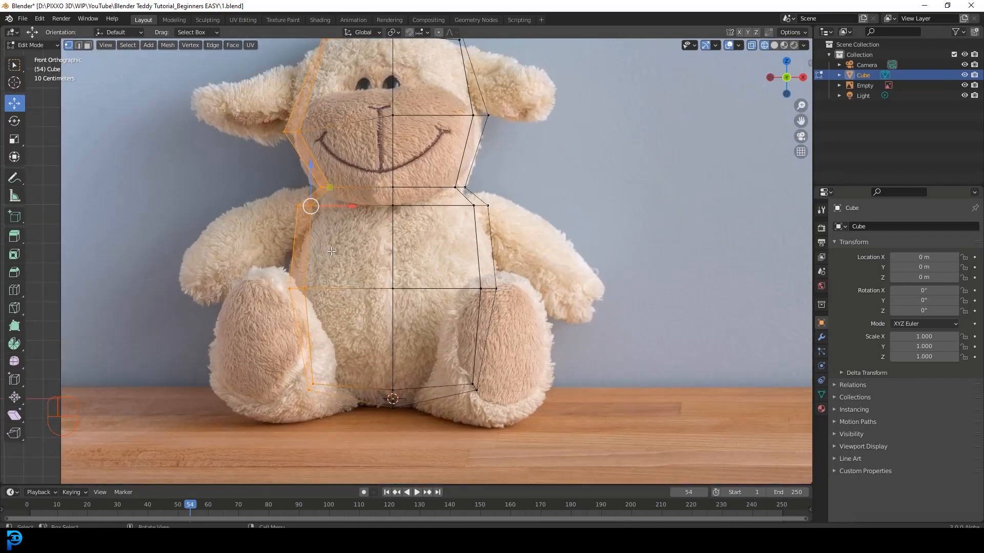
key(x)
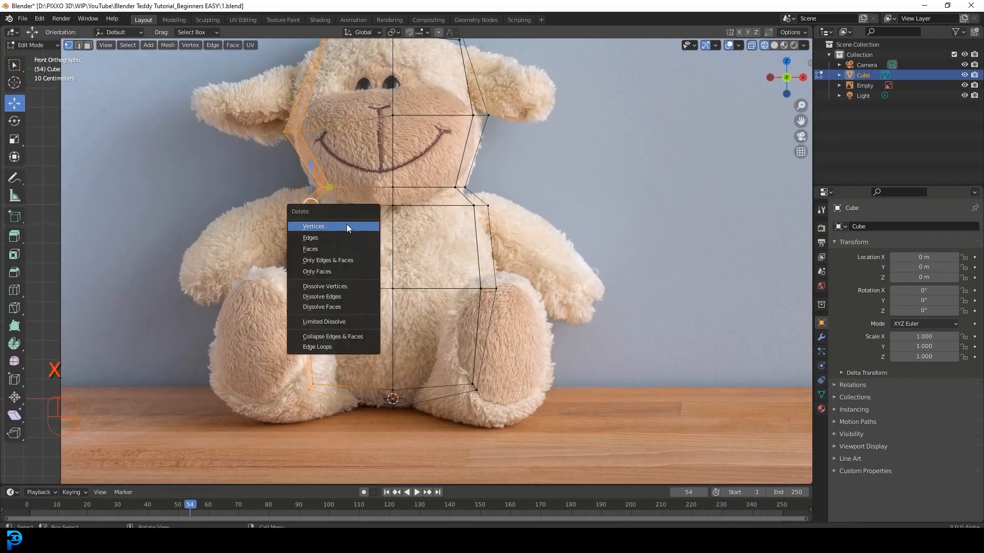
click(316, 229)
Select the remaining half's outer vertices, add a Mirror modifier on the X axis and enable its Clipping option.
scroll(435, 256, down, 3)
drag(400, 46, 486, 457)
scroll(629, 320, up, 1)
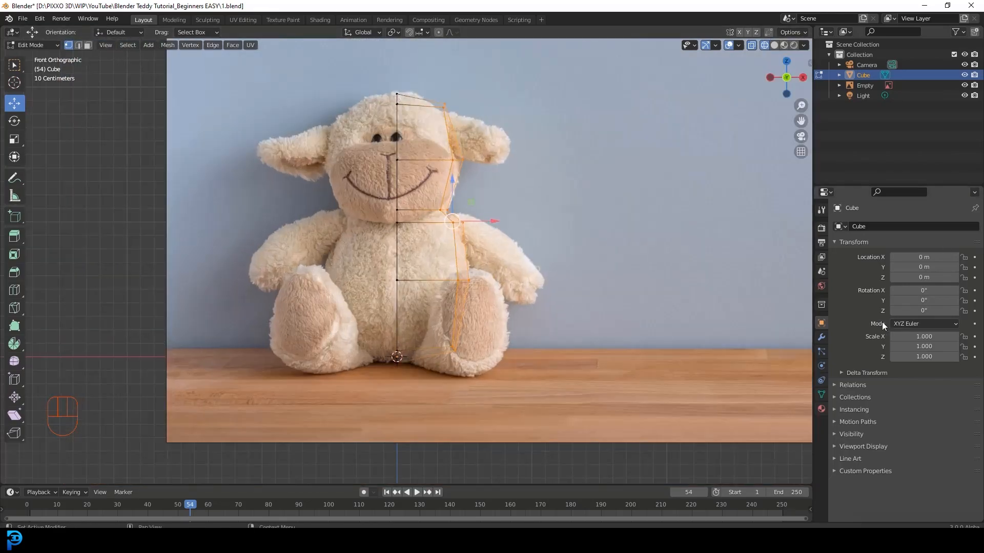
click(822, 338)
click(865, 227)
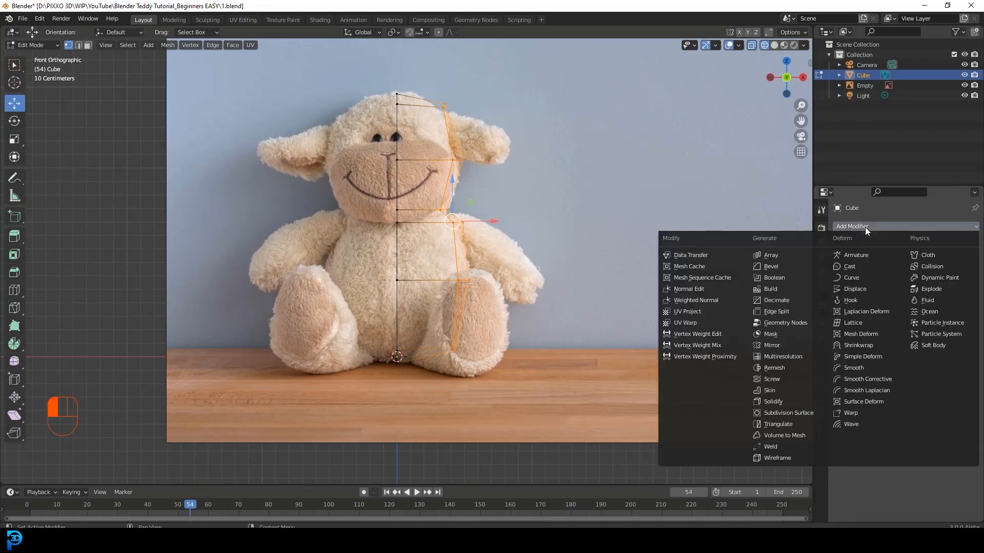
click(795, 345)
scroll(413, 151, up, 2)
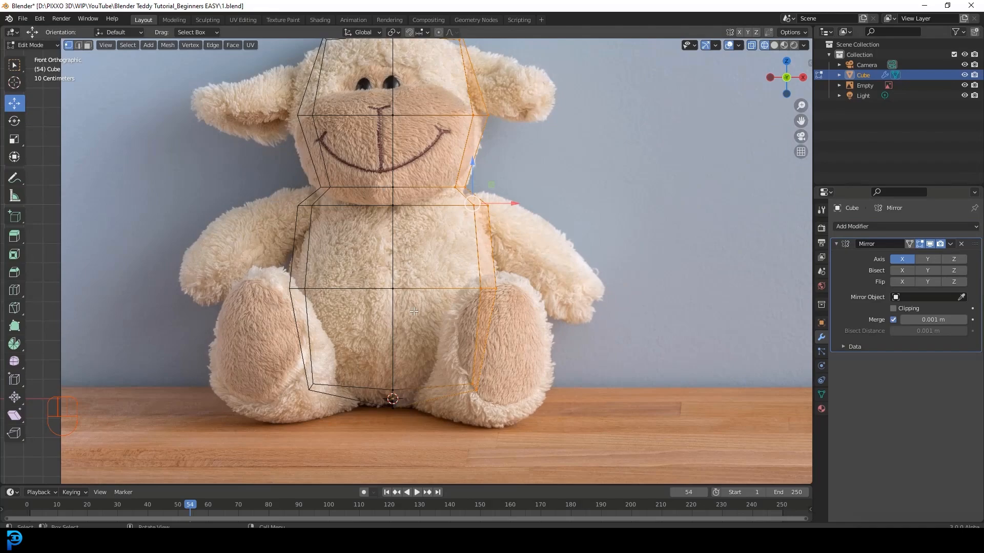
click(894, 309)
Try moving the neck and shoulder vertices with the mirror's Clipping on and off, cancelling each move and leaving Clipping enabled.
scroll(470, 217, down, 2)
key(g)
key(Escape)
click(894, 308)
key(g)
key(g)
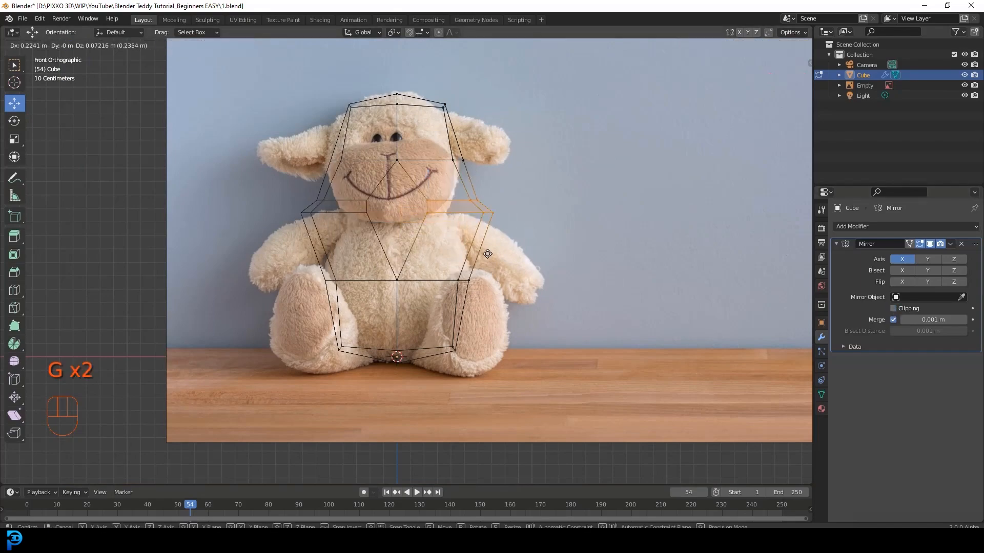
key(Escape)
click(893, 308)
Return to the front view of the head and enable proportional editing.
middle_drag(461, 221, 413, 210)
key(KP_1)
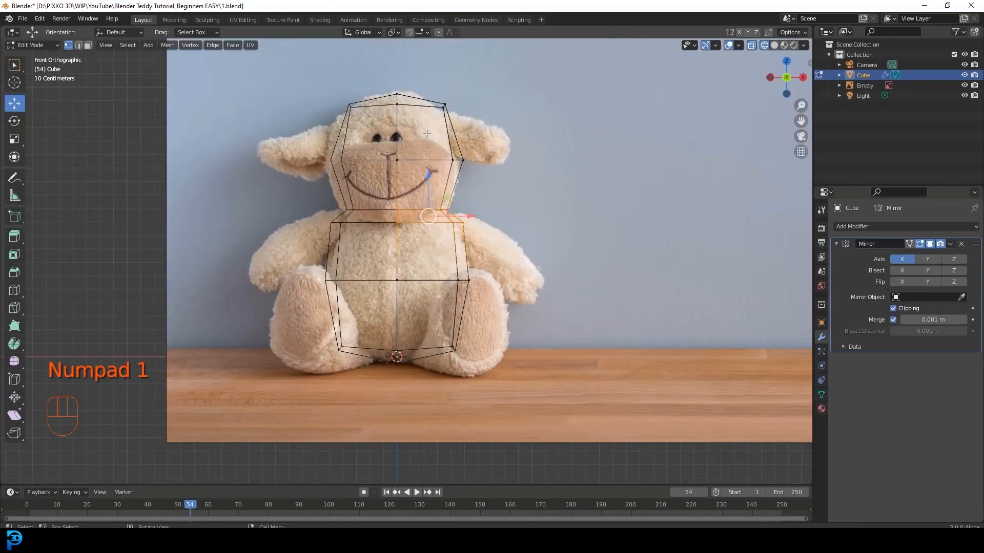
shift+middle_drag(583, 51, 579, 118)
scroll(579, 118, up, 4)
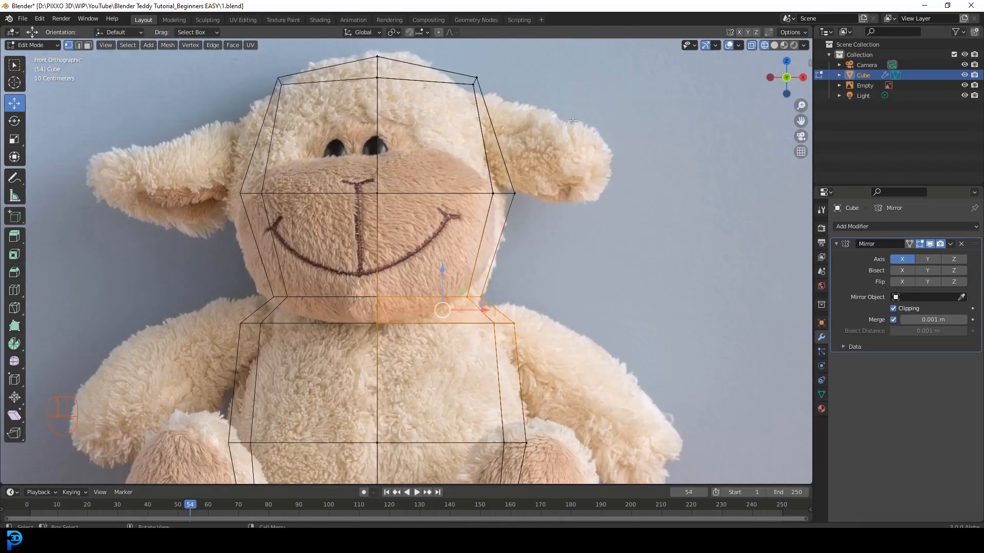
click(438, 32)
Move the head's upper outer vertices inward and down to follow the photo, using a proportional size of about 0.68.
scroll(409, 161, down, 3)
drag(509, 183, 426, 122)
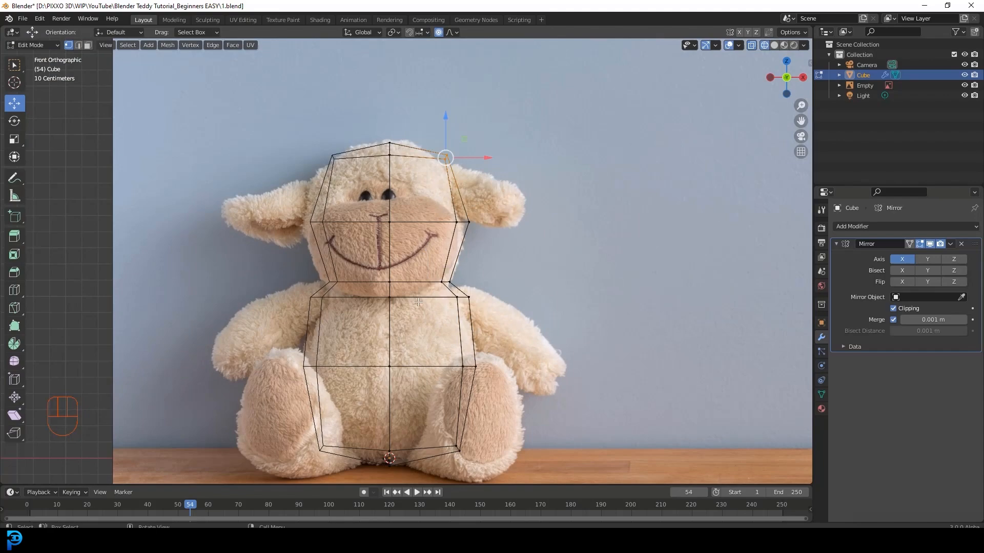
scroll(455, 224, up, 1)
shift+middle_drag(457, 205, 461, 259)
scroll(476, 235, up, 2)
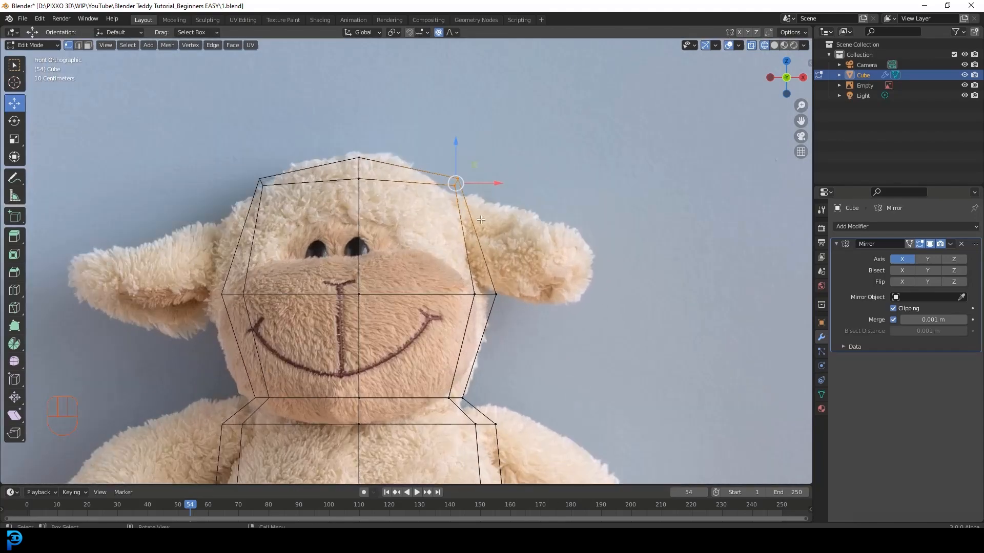
key(g)
scroll(478, 194, up, 4)
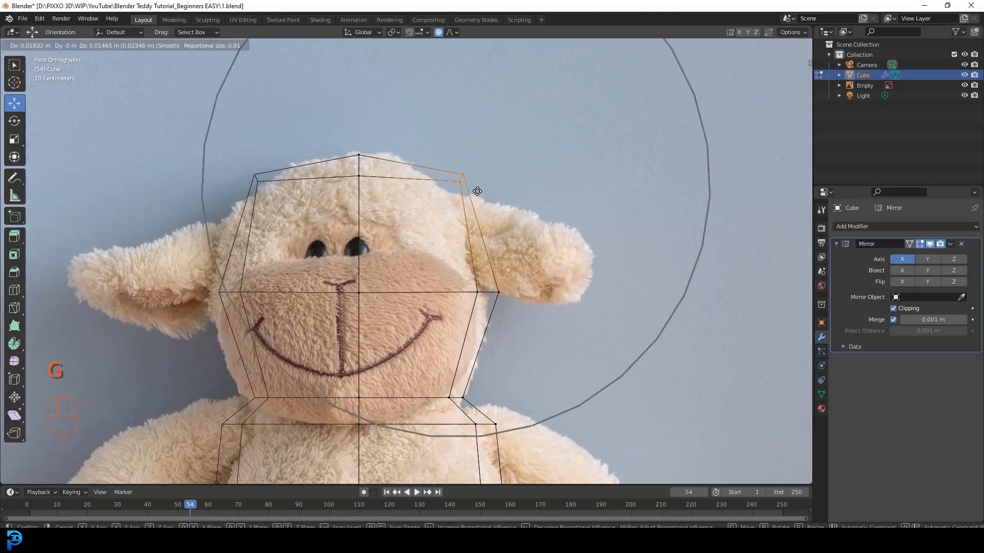
scroll(476, 196, up, 6)
scroll(436, 199, down, 4)
scroll(438, 202, down, 4)
scroll(446, 184, down, 9)
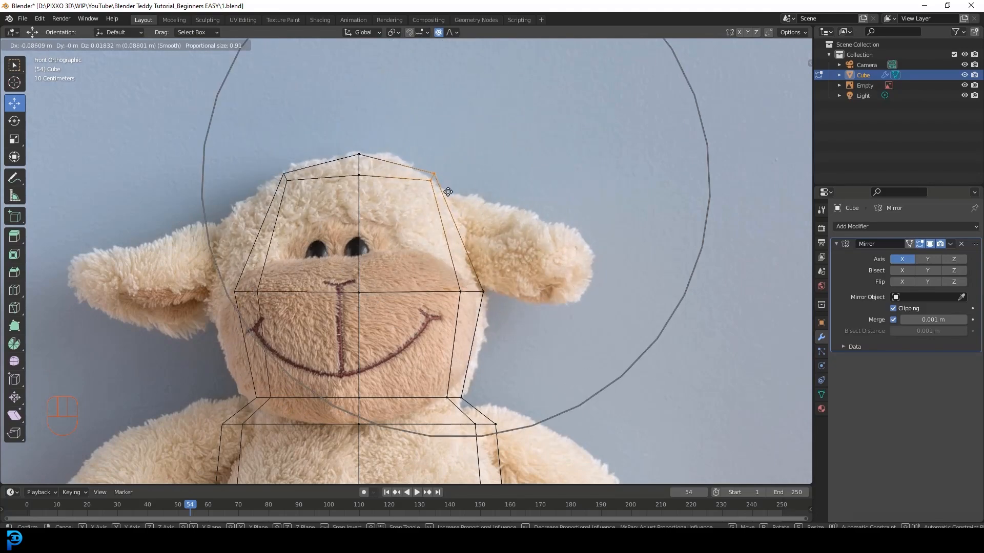
scroll(446, 225, up, 12)
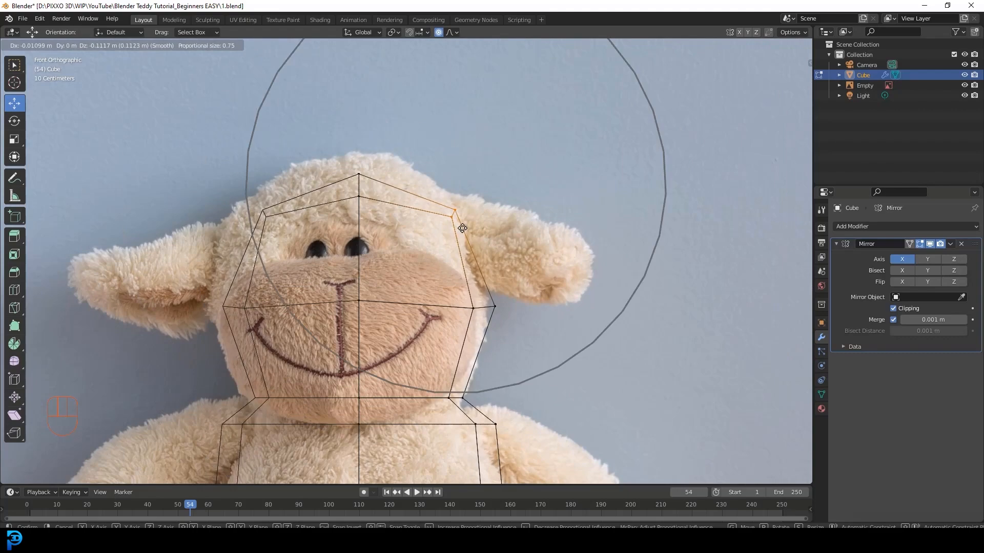
scroll(451, 226, up, 1)
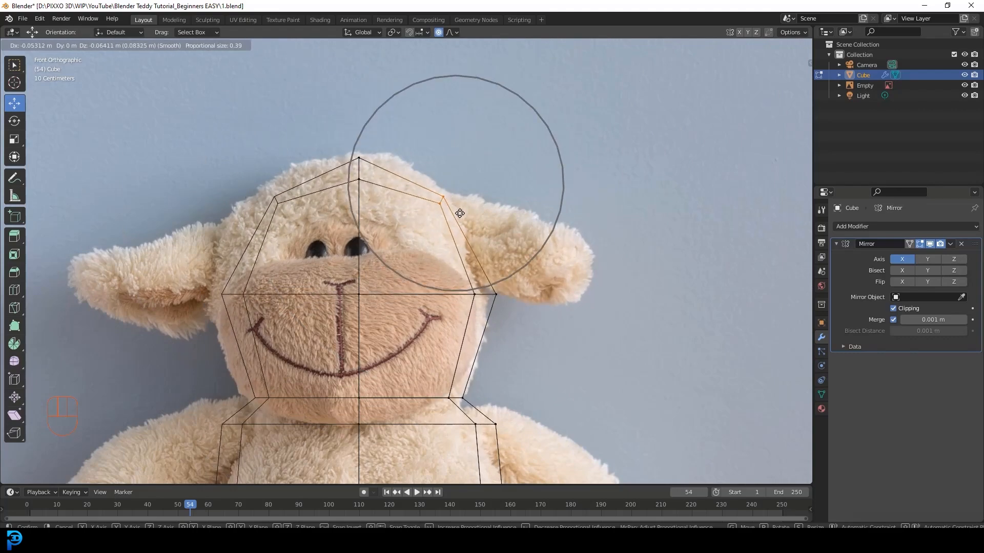
scroll(451, 213, up, 4)
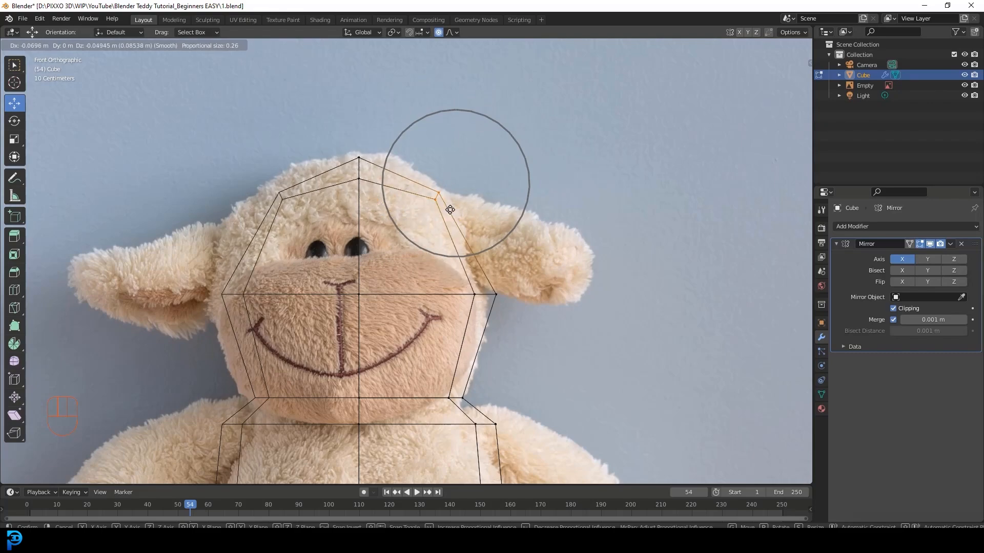
scroll(460, 218, down, 6)
scroll(461, 216, down, 3)
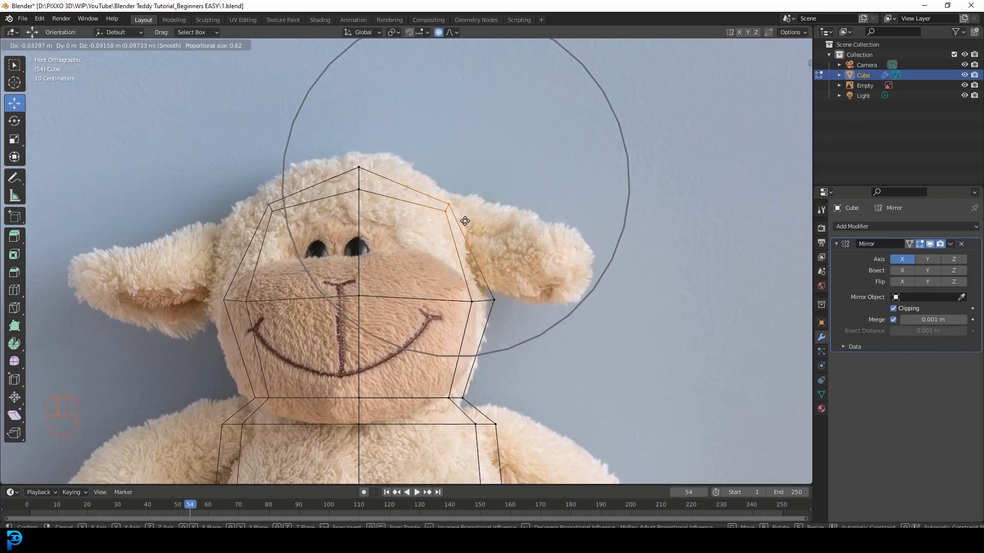
scroll(462, 215, down, 1)
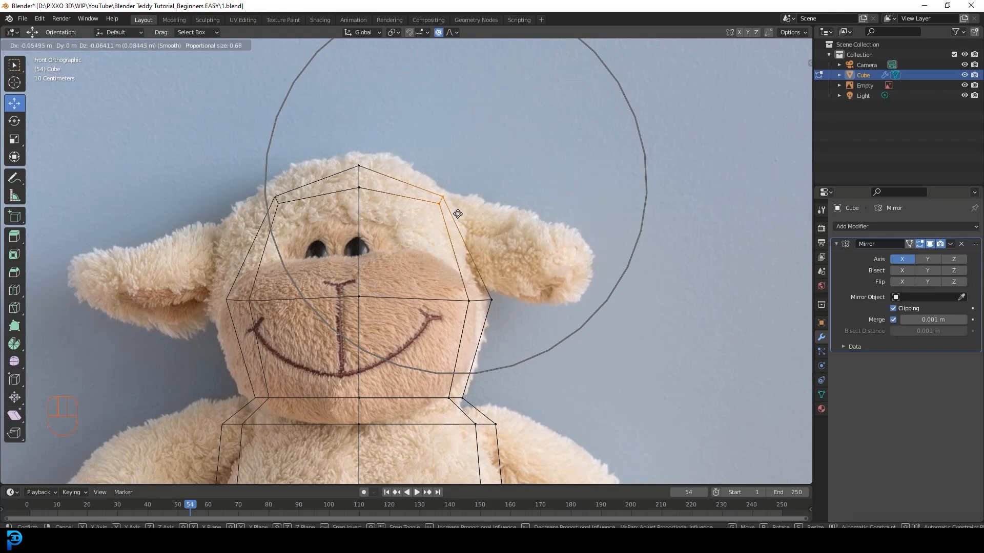
click(463, 217)
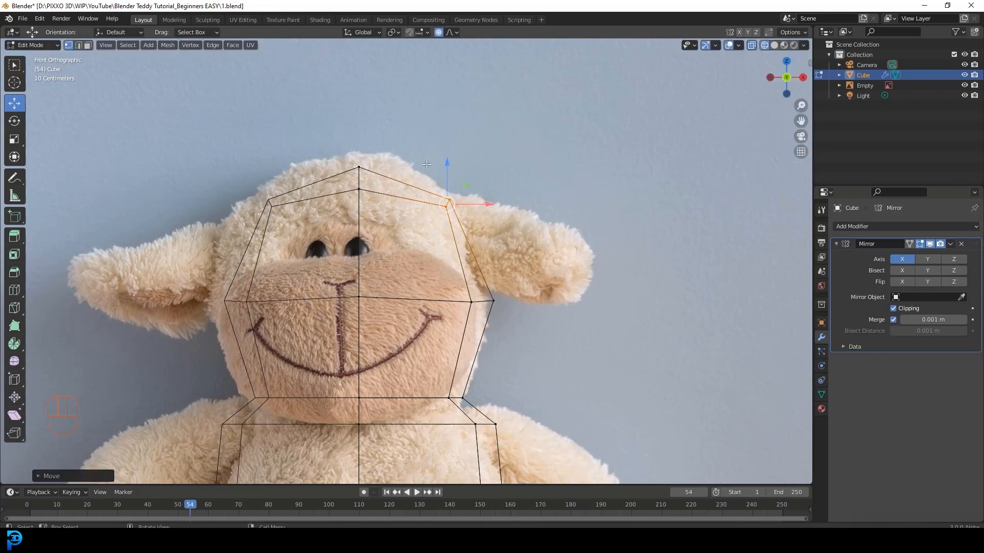
Move the mid-head outer vertices inward, followed by about 0.02 m outward with a proportional size of 0.42, to match the face's outline.
scroll(502, 311, down, 2)
drag(505, 327, 428, 272)
scroll(508, 332, up, 2)
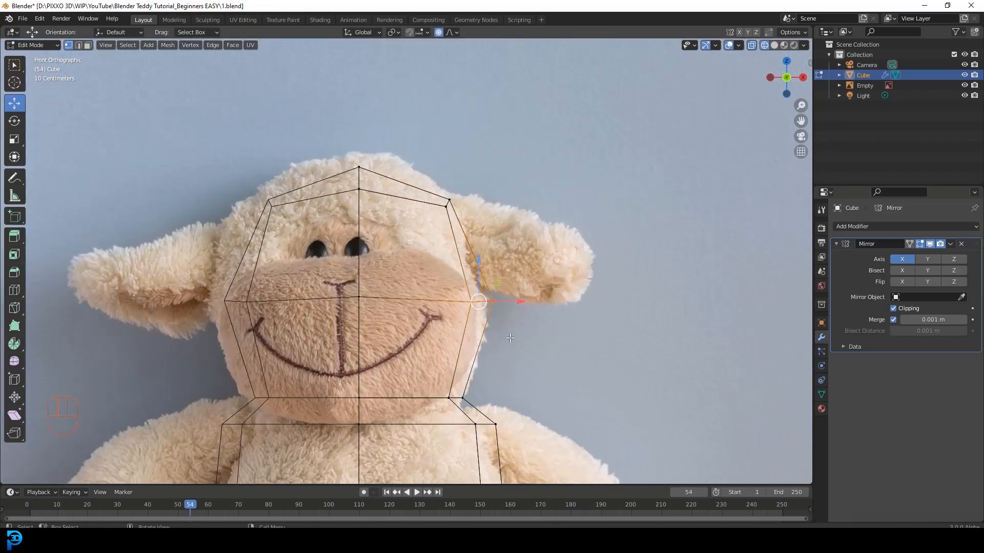
key(g)
scroll(510, 347, down, 2)
click(508, 347)
scroll(507, 347, down, 2)
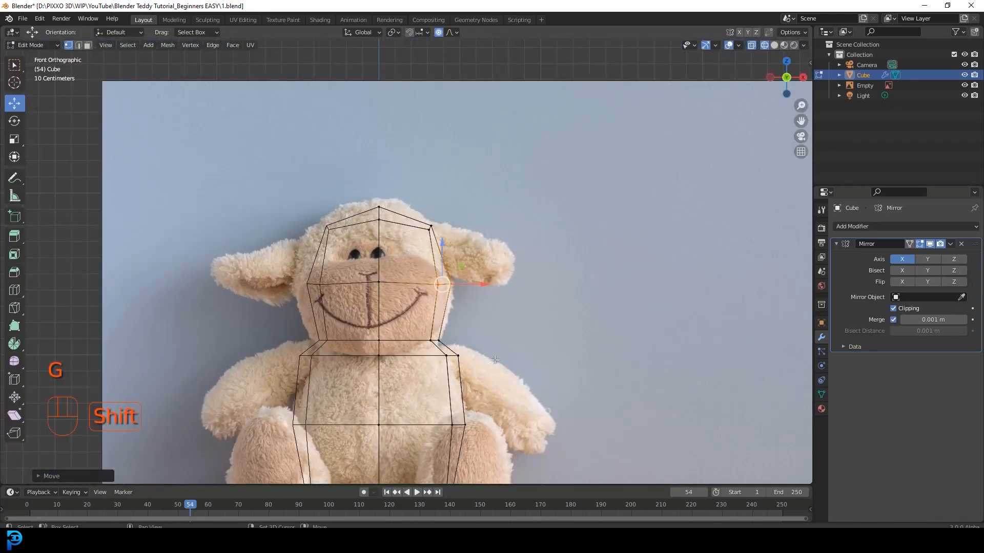
scroll(487, 310, up, 2)
key(g)
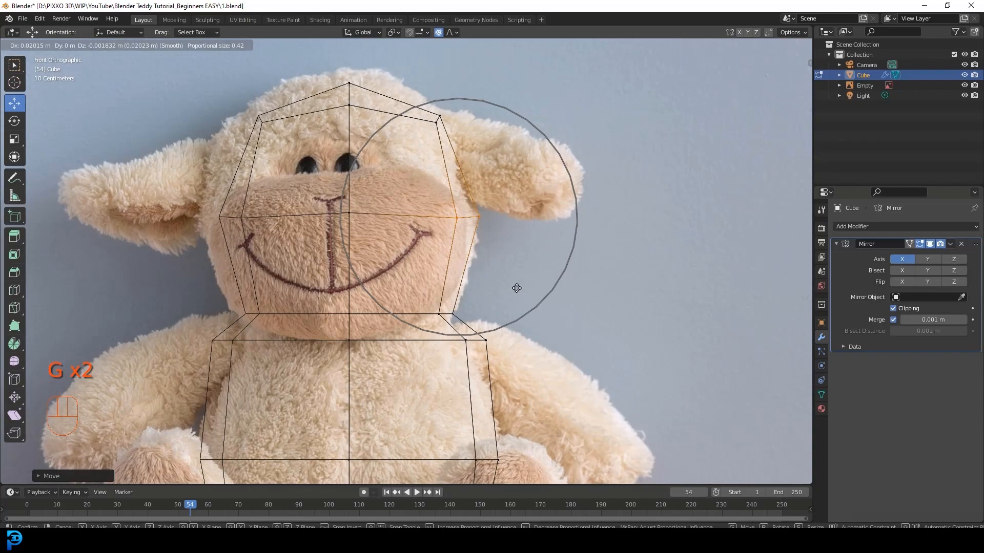
click(517, 288)
scroll(219, 234, down, 6)
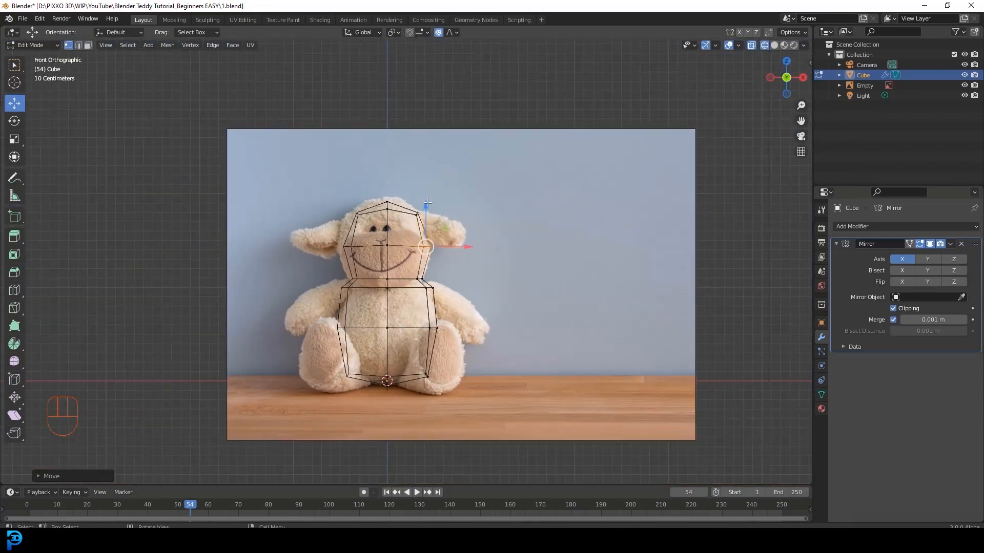
Leave mesh editing, select the reference image and move it along X to about 0.831 m so the toy is centred on the model.
scroll(427, 203, up, 1)
key(Tab)
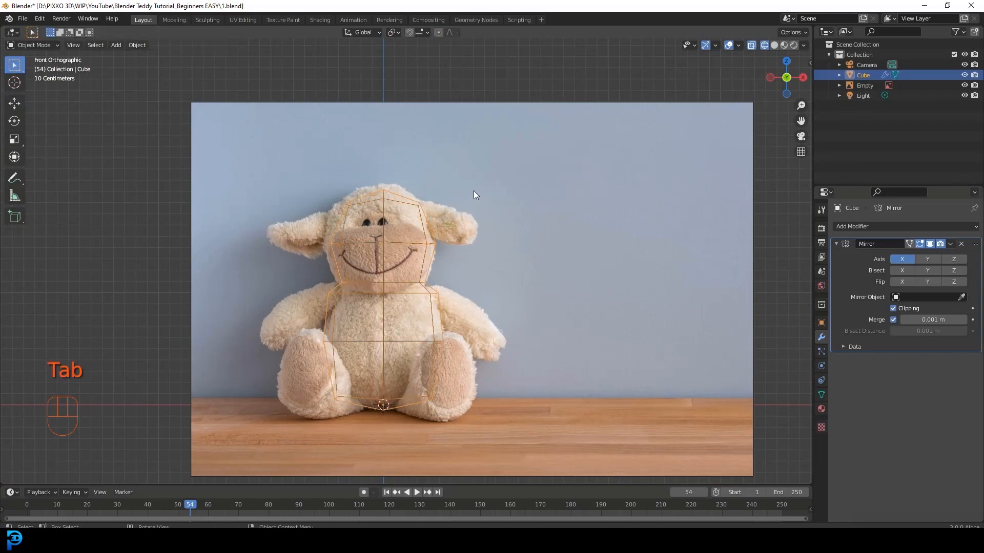
click(410, 115)
scroll(461, 205, up, 2)
key(g)
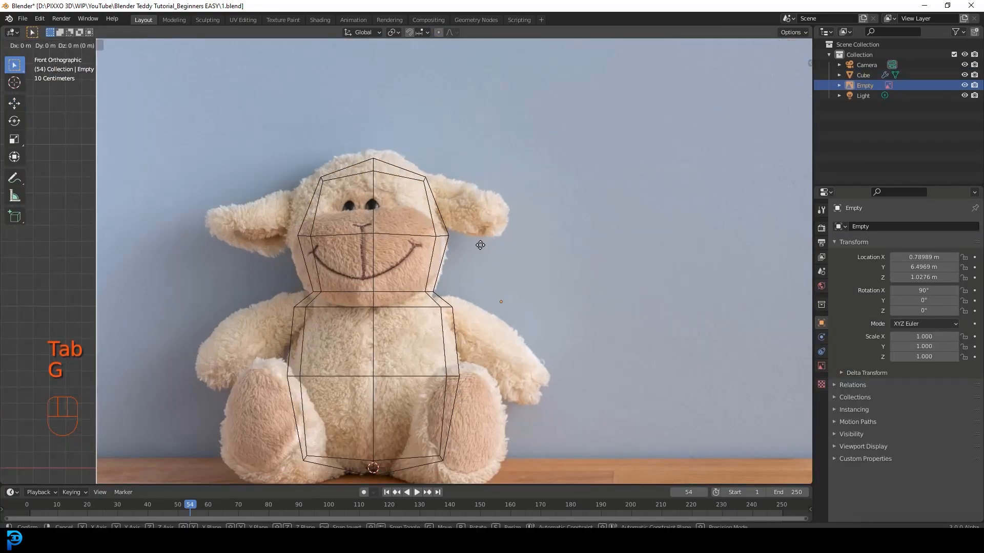
key(x)
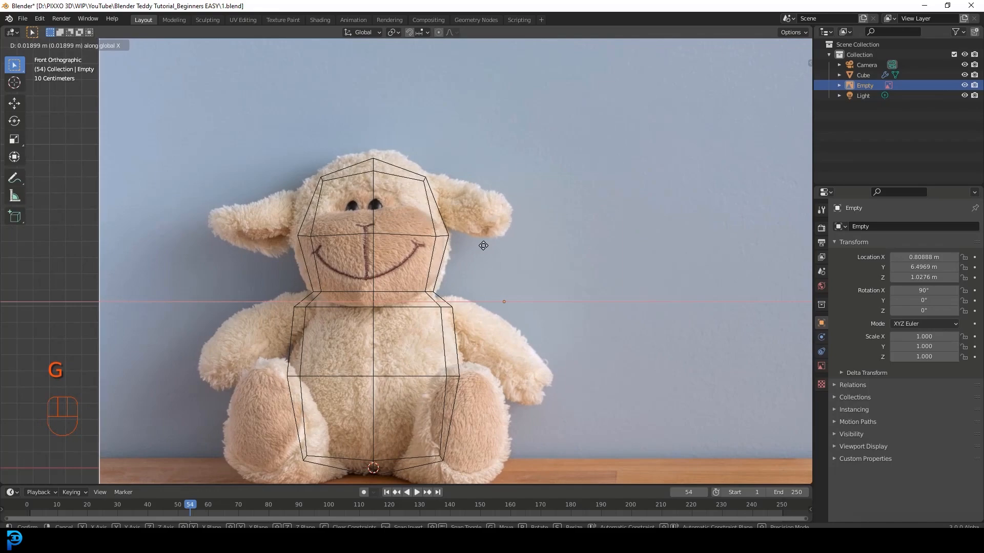
click(487, 247)
scroll(538, 220, down, 2)
scroll(586, 213, up, 2)
Rotate the reference image about 1.19° and lower it about 0.016 m to straighten the toy over the model.
key(r)
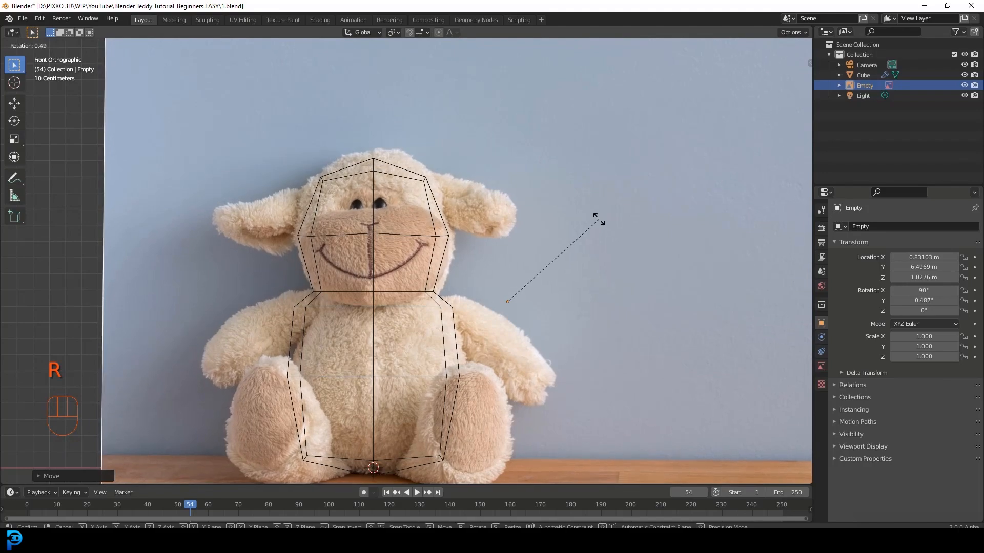
click(599, 221)
key(g)
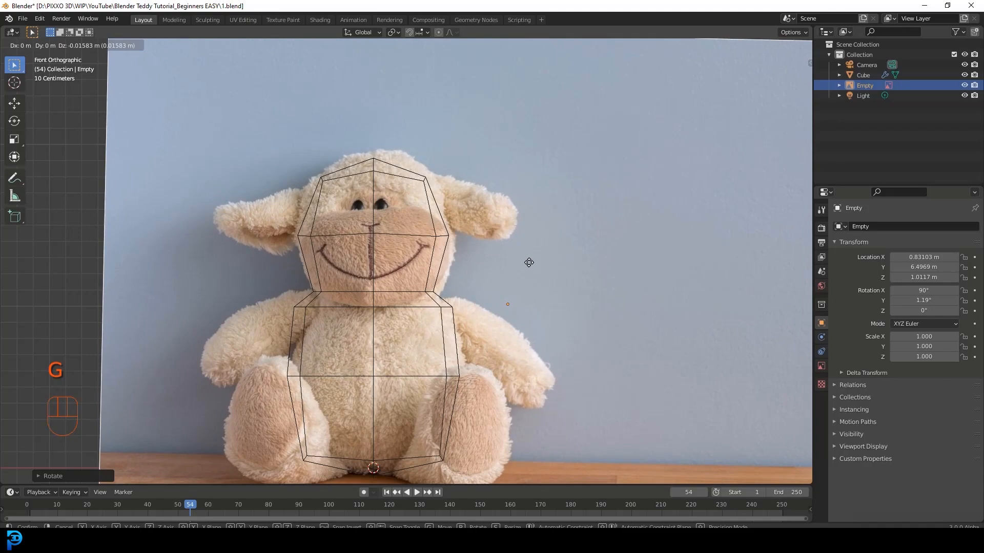
click(529, 263)
In the body mesh, move the shoulder vertices about 0.055 m inward and 0.034 m down with a proportional size of 0.10.
click(450, 236)
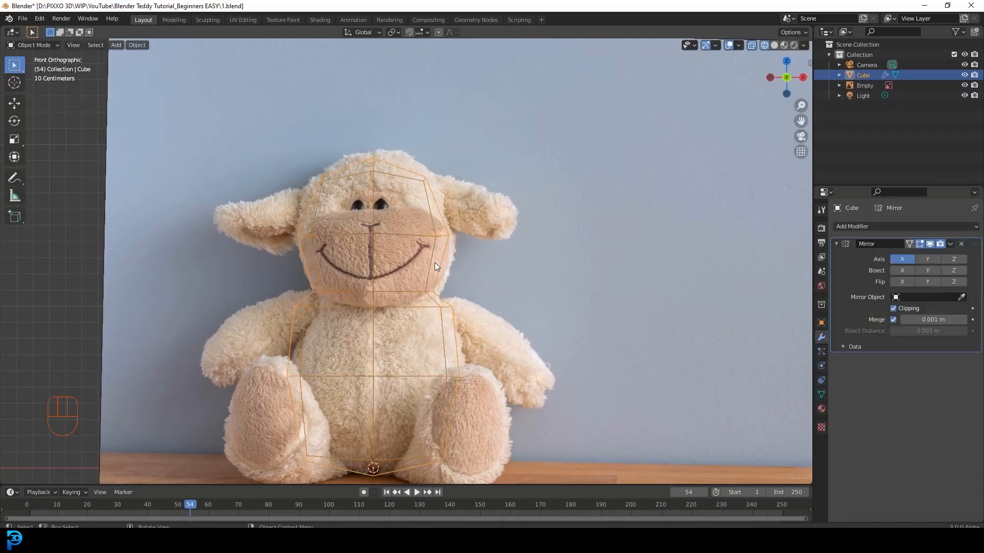
scroll(437, 261, down, 1)
scroll(415, 230, up, 3)
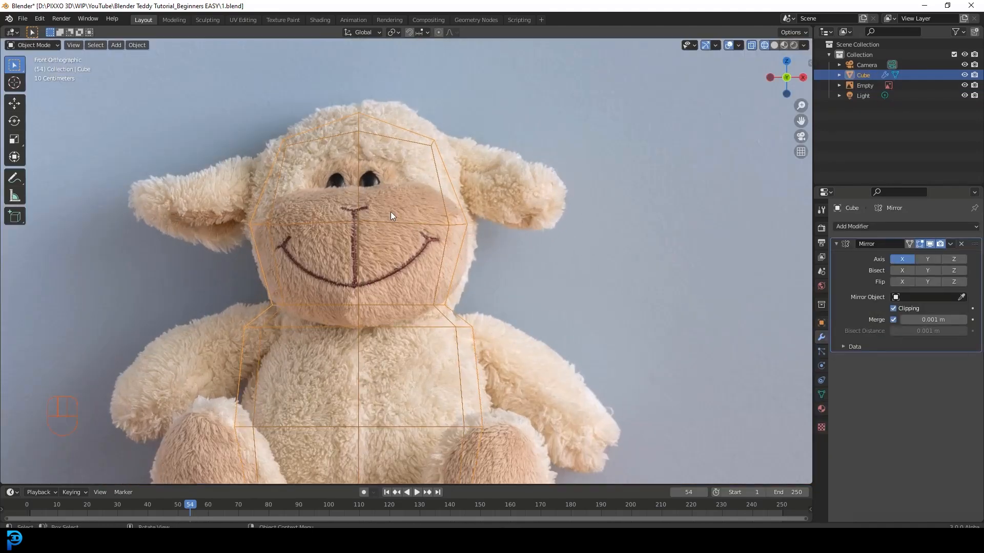
key(Tab)
scroll(394, 221, down, 3)
scroll(411, 233, up, 4)
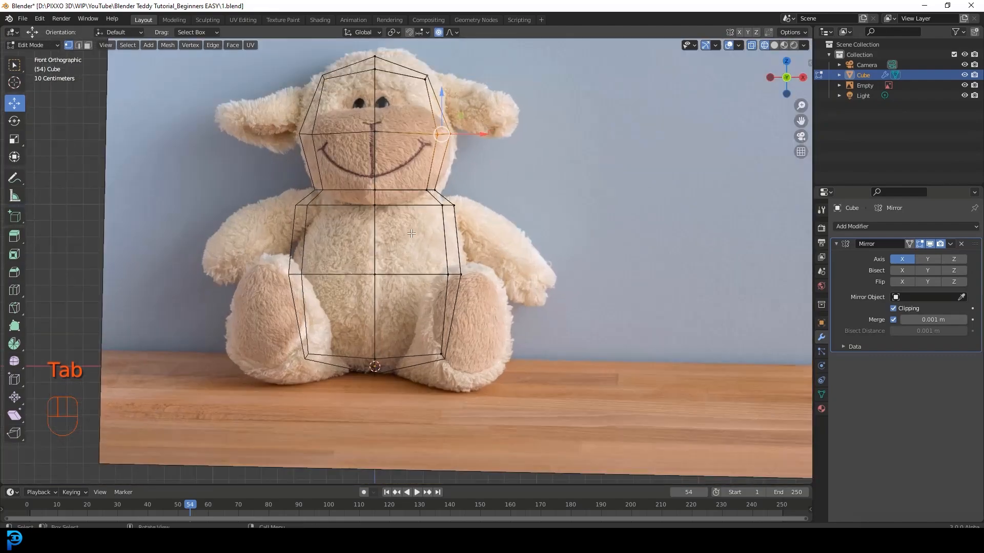
scroll(412, 236, up, 2)
drag(524, 234, 284, 174)
scroll(401, 206, up, 2)
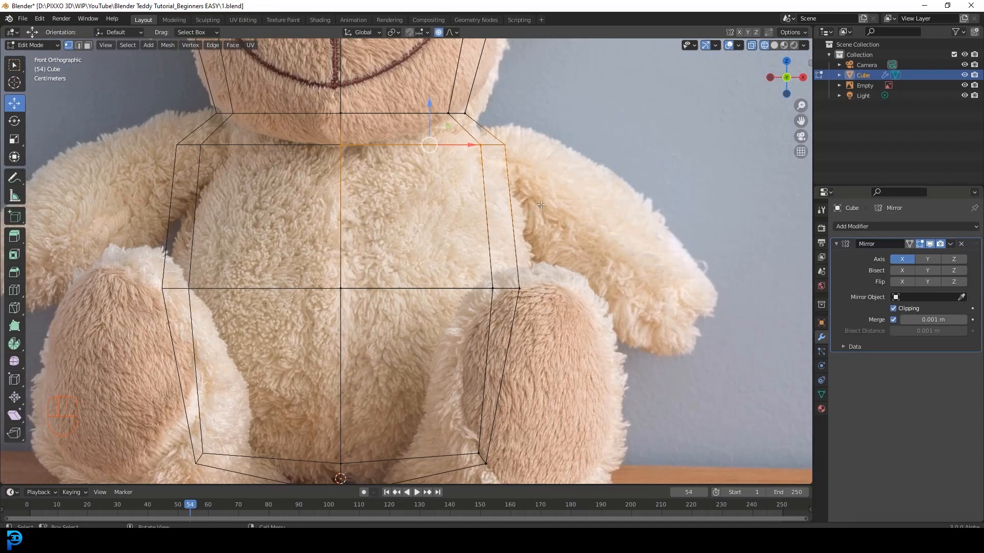
key(g)
scroll(533, 197, up, 12)
scroll(534, 197, up, 1)
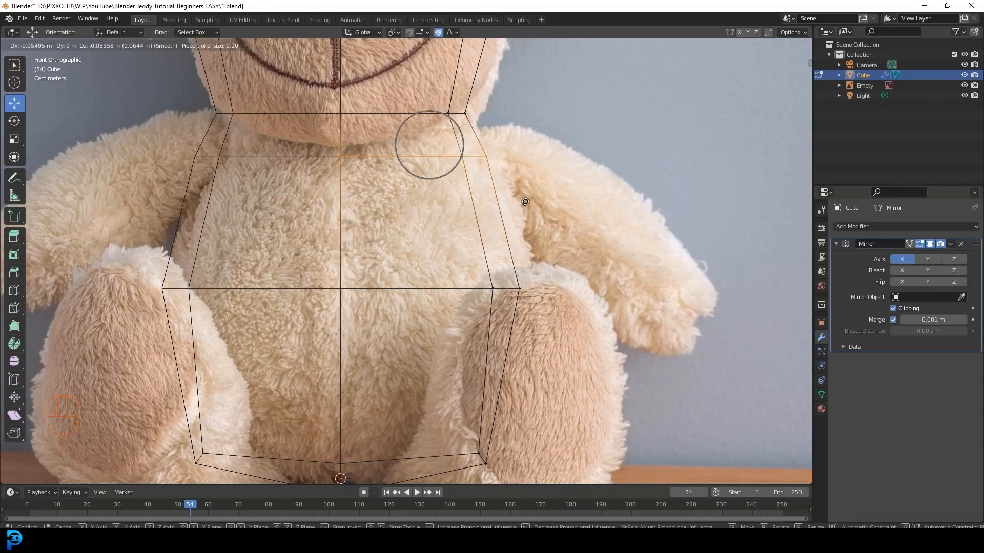
click(525, 201)
Move the body's bottom outer vertices about 0.053 m inward and 0.048 m down with a proportional size of 0.10.
scroll(463, 187, down, 4)
scroll(465, 274, up, 4)
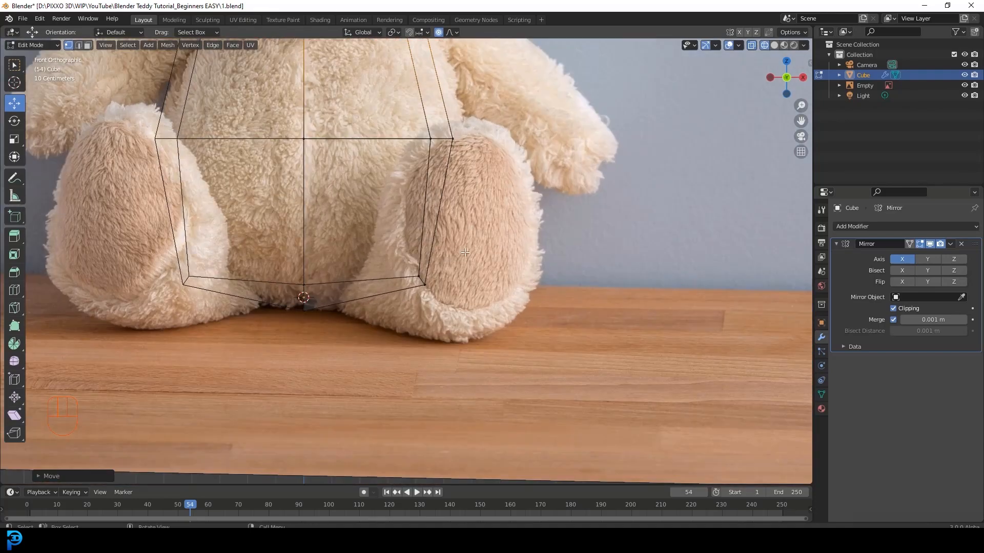
click(423, 238)
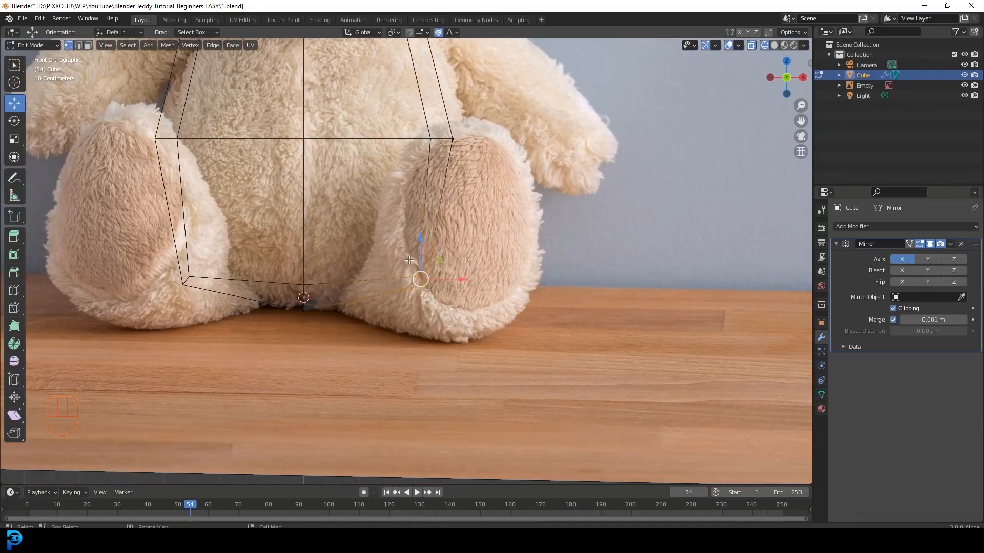
key(g)
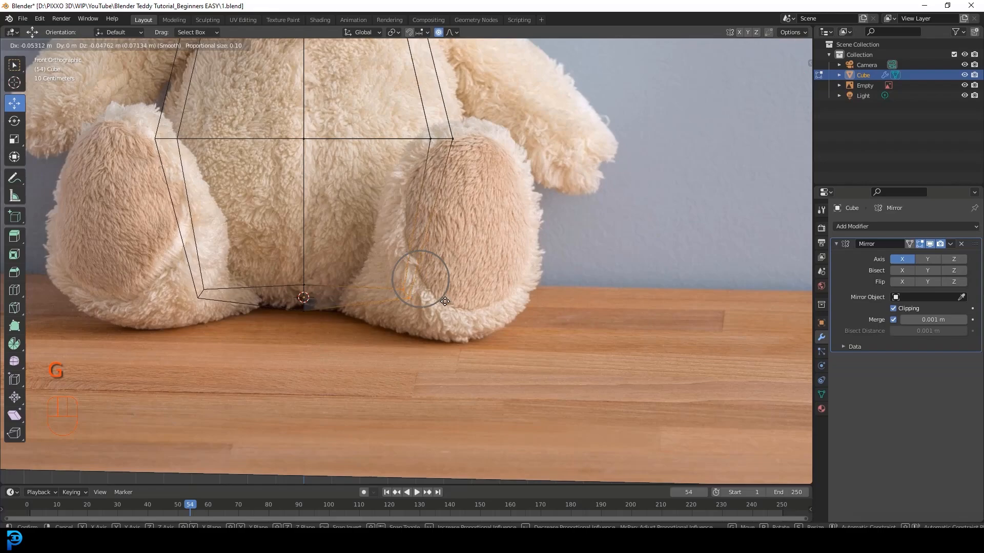
click(446, 302)
scroll(410, 231, down, 3)
shift+middle_drag(387, 159, 387, 226)
scroll(389, 135, up, 3)
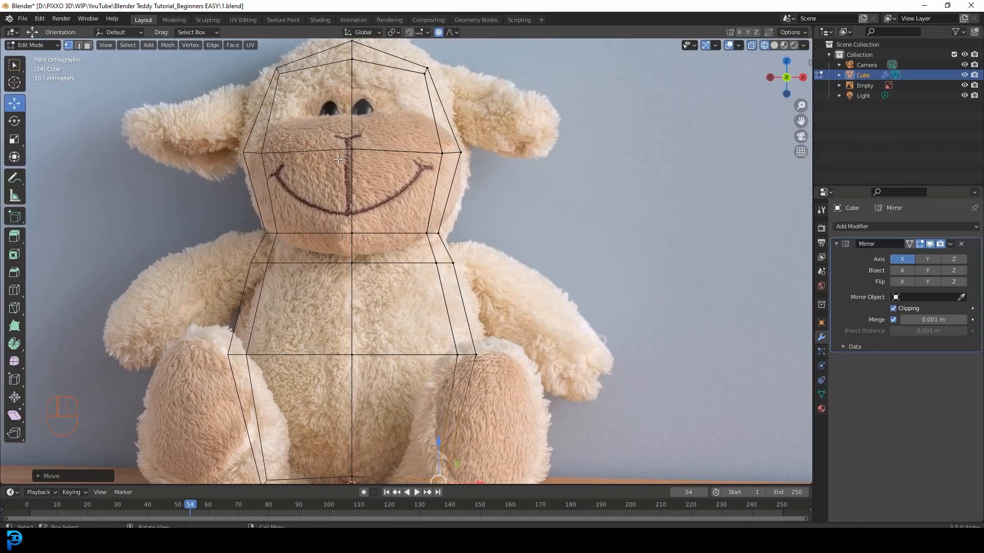
Show the model in solid shading and, in face selection mode, select the front face of the lower head beside the centre line.
middle_drag(394, 160, 334, 173)
key(z)
click(405, 172)
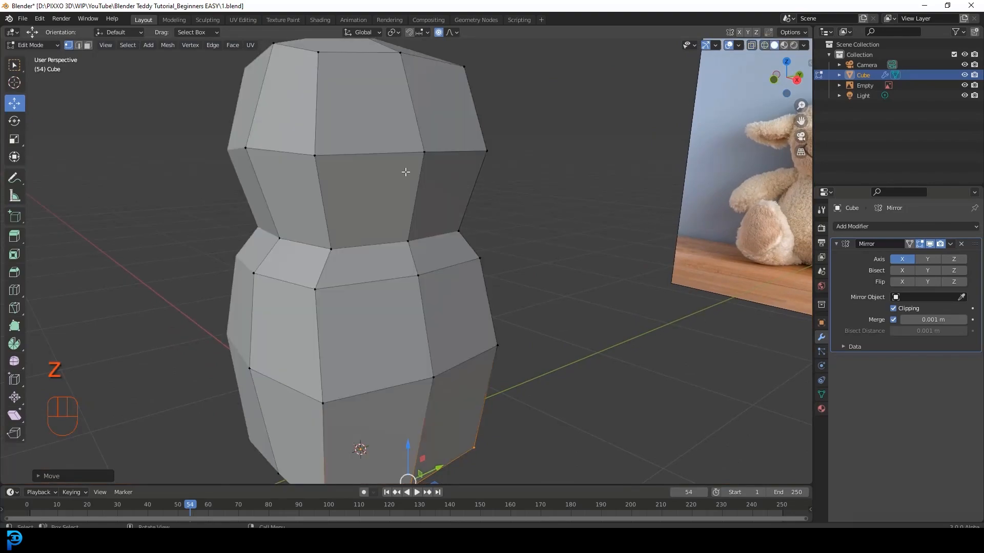
click(87, 46)
click(290, 179)
middle_drag(291, 180, 329, 258)
scroll(334, 225, up, 3)
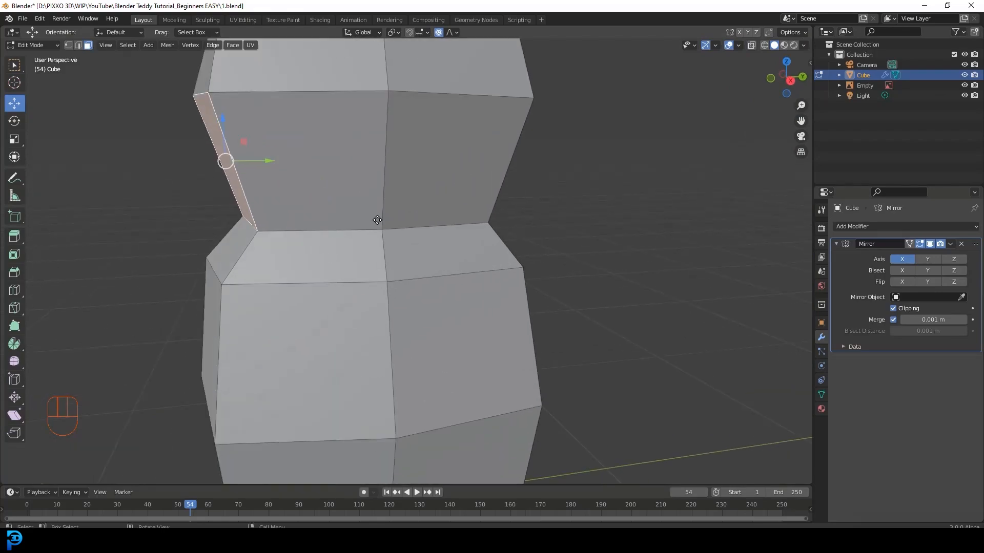
Try extruding the selected front face of the lower head.
key(e)
click(289, 224)
key(ctrl+z)
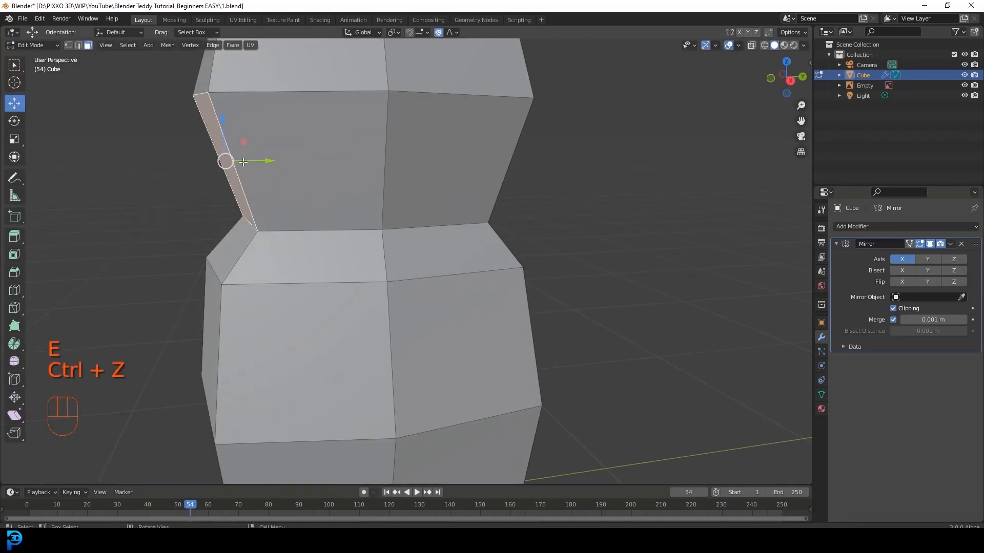
Duplicate the selected lower-head face and place the copy about 0.03 m in front of the head.
key(shift+d)
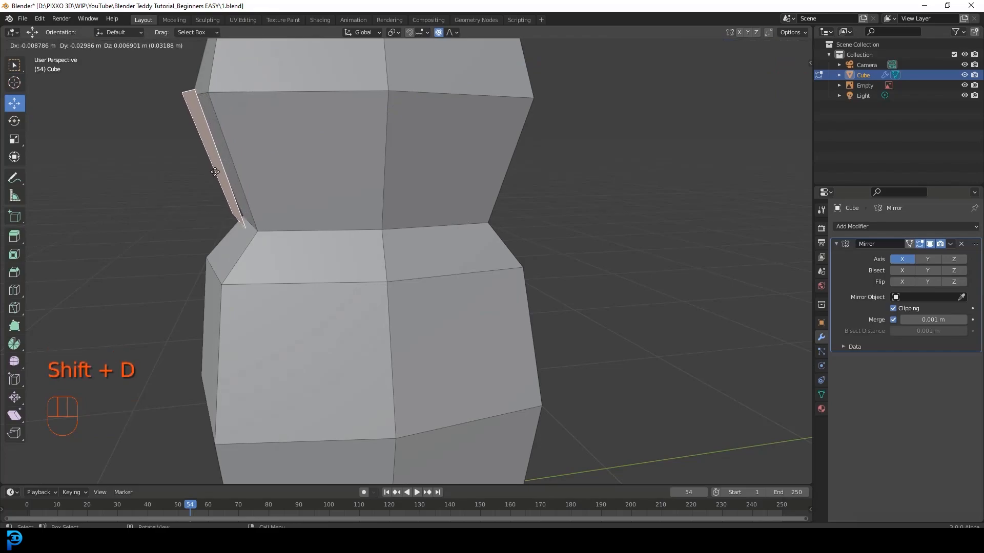
click(215, 172)
scroll(303, 177, down, 1)
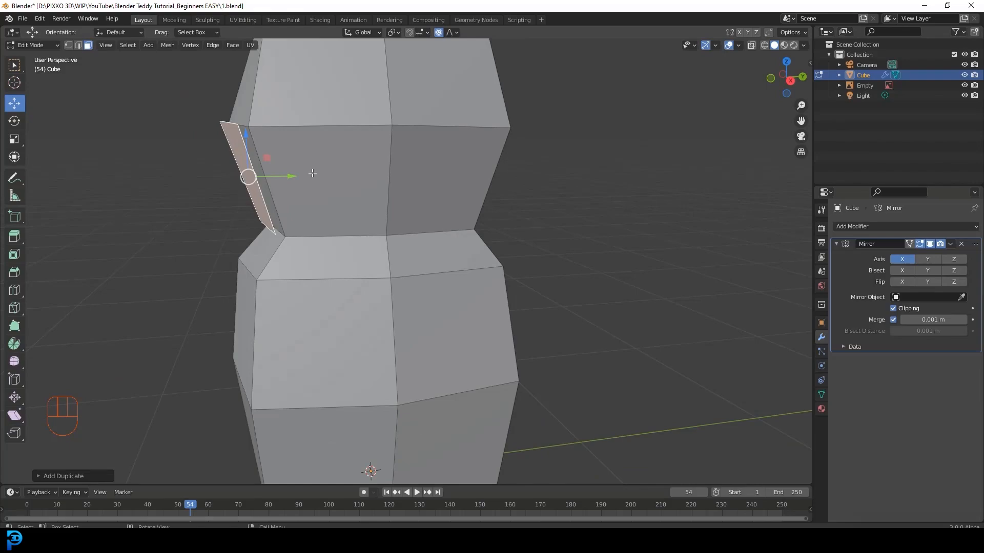
In the right view, scale the duplicated face along Y to about 0.4 with a proportional size of 0.06.
key(KP_3)
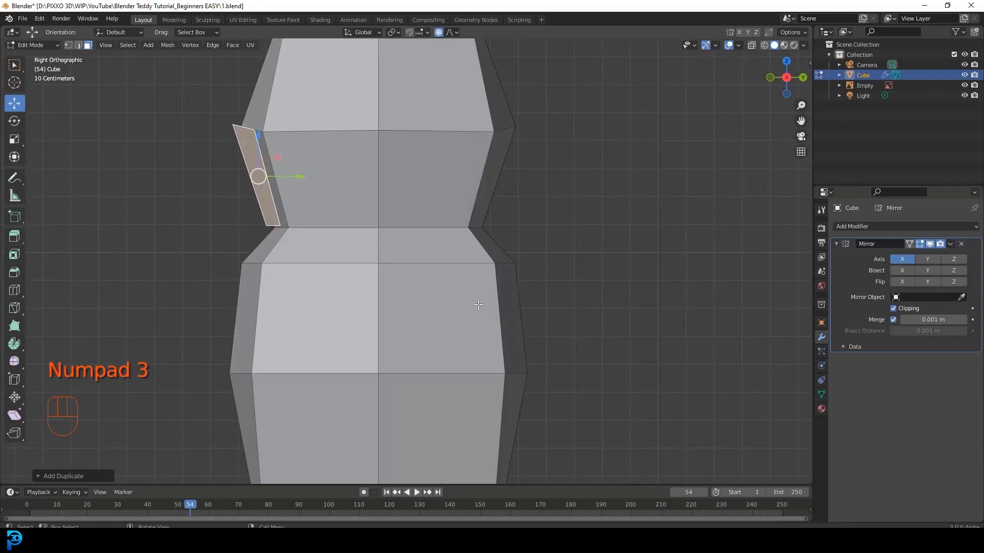
key(s)
key(y)
scroll(465, 294, up, 5)
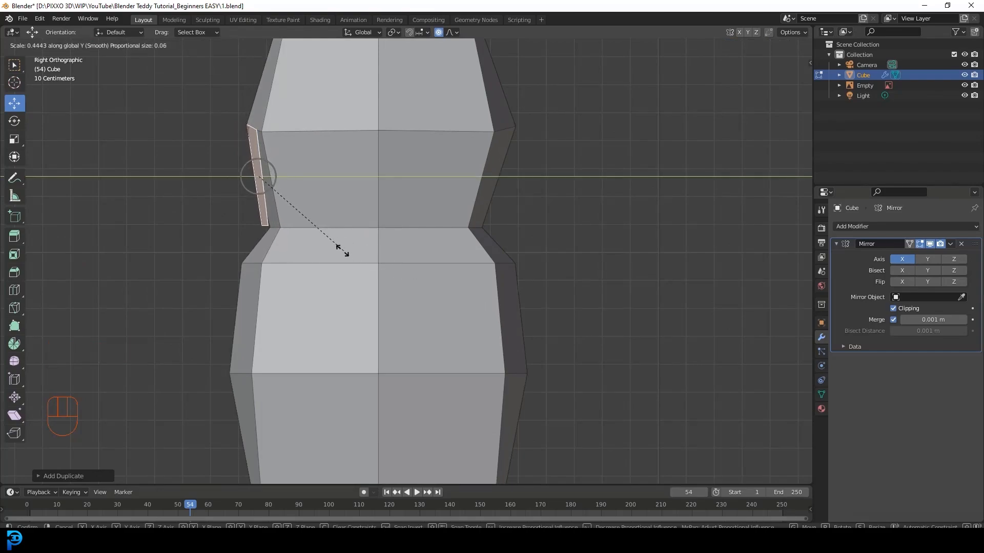
click(314, 238)
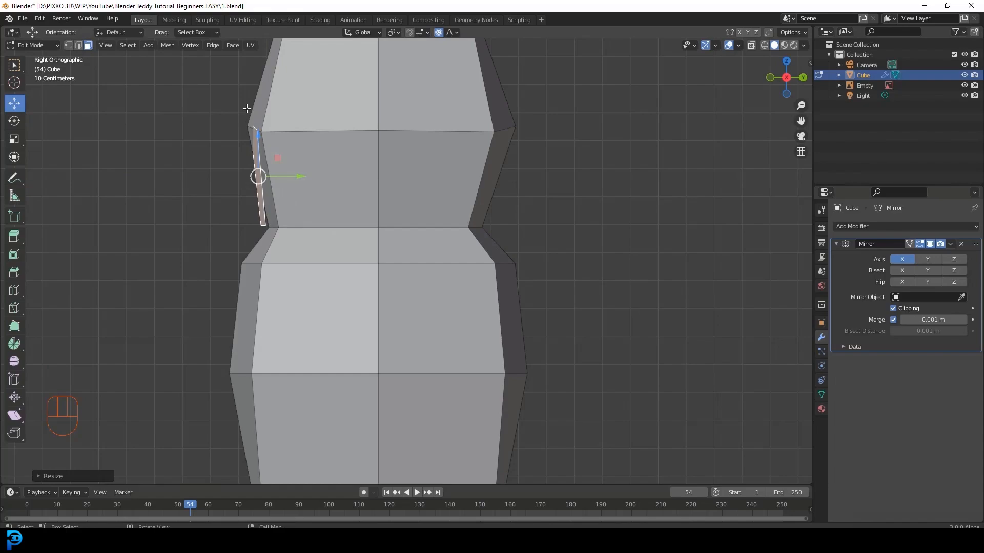
click(451, 32)
key(g)
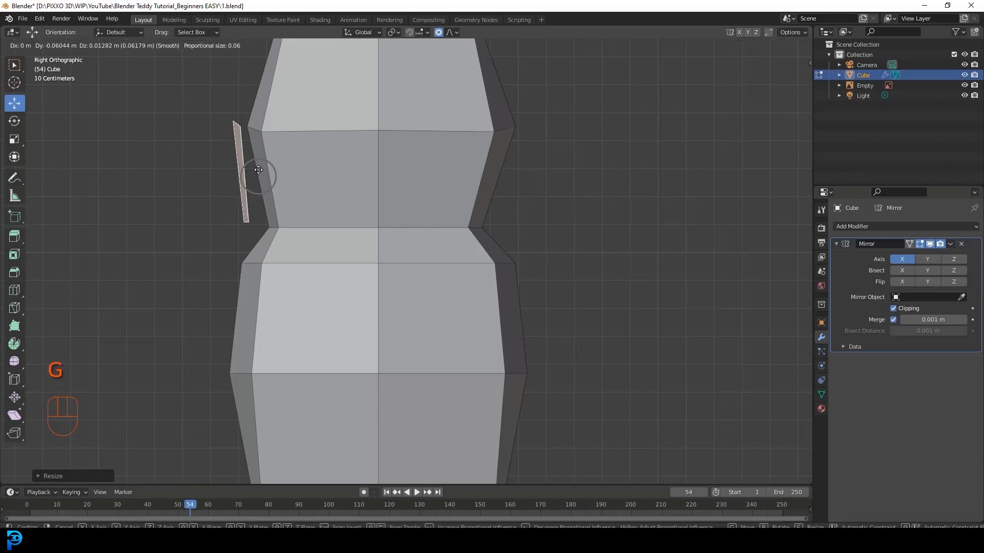
right_click(252, 183)
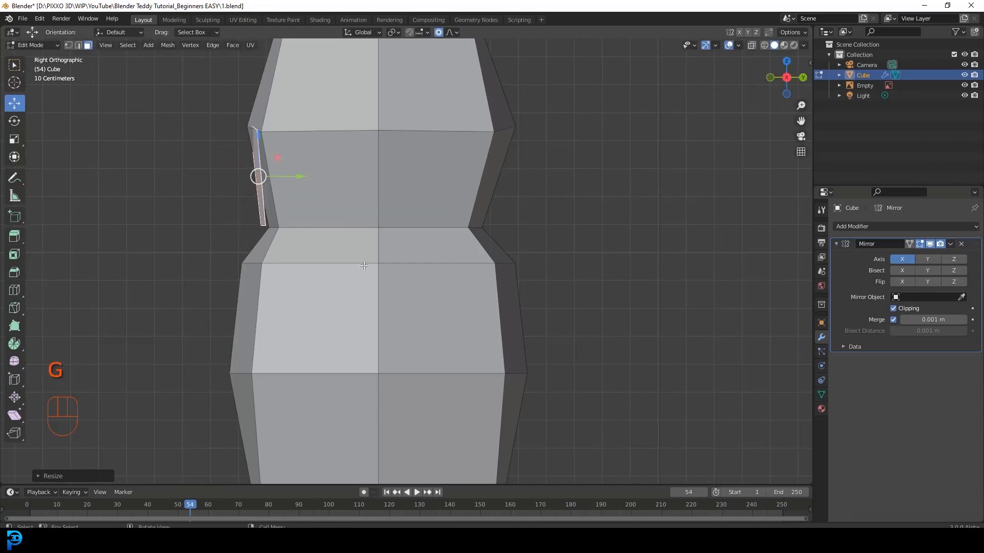
Scale the duplicated face along Y again to about 0.76 and extrude it forward into a snout block.
key(s)
key(y)
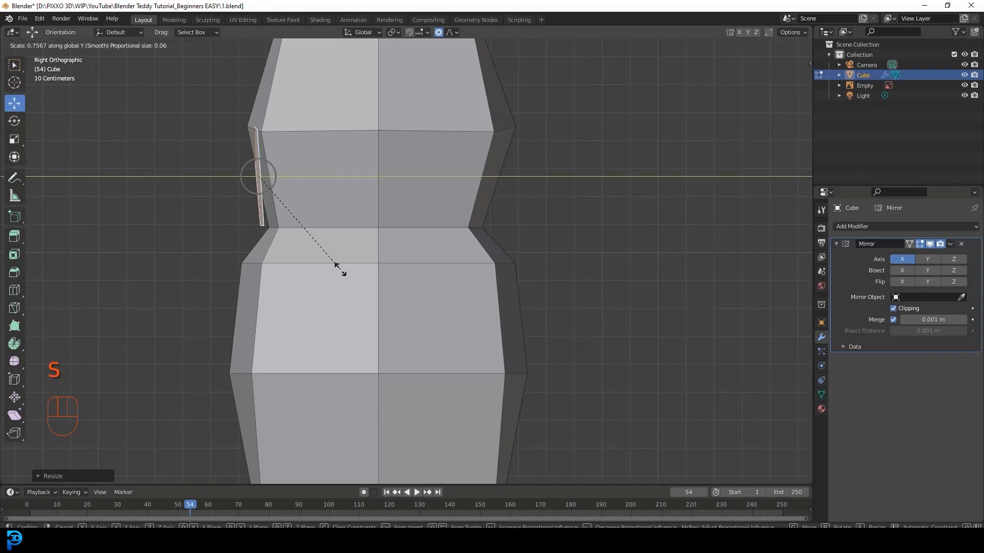
click(340, 273)
key(e)
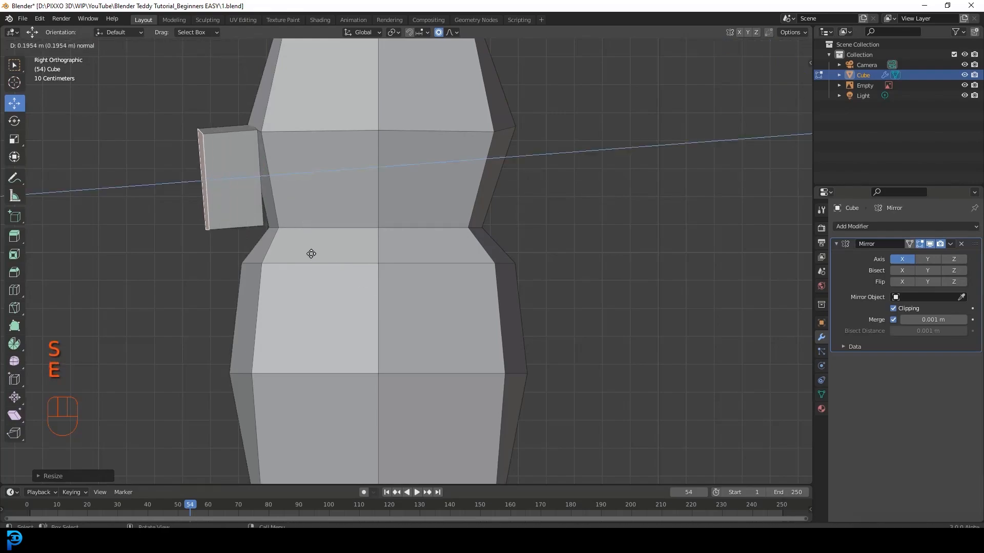
click(281, 251)
In edge selection mode, move the snout block's outer front edge back toward the head to angle its front face.
middle_drag(281, 250, 386, 106)
click(79, 45)
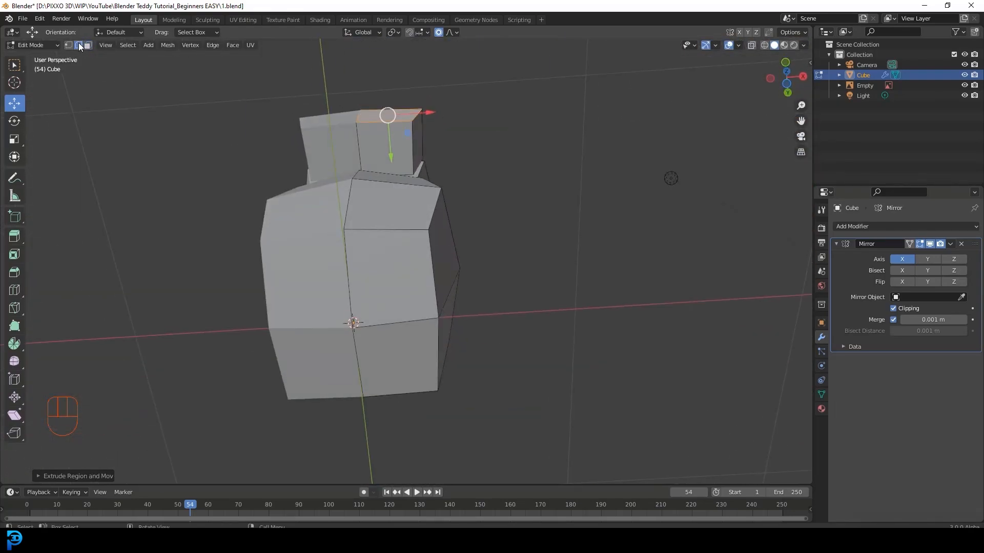
shift+middle_drag(444, 141, 421, 181)
scroll(420, 182, up, 4)
click(363, 130)
middle_drag(370, 136, 390, 144)
key(g)
click(380, 162)
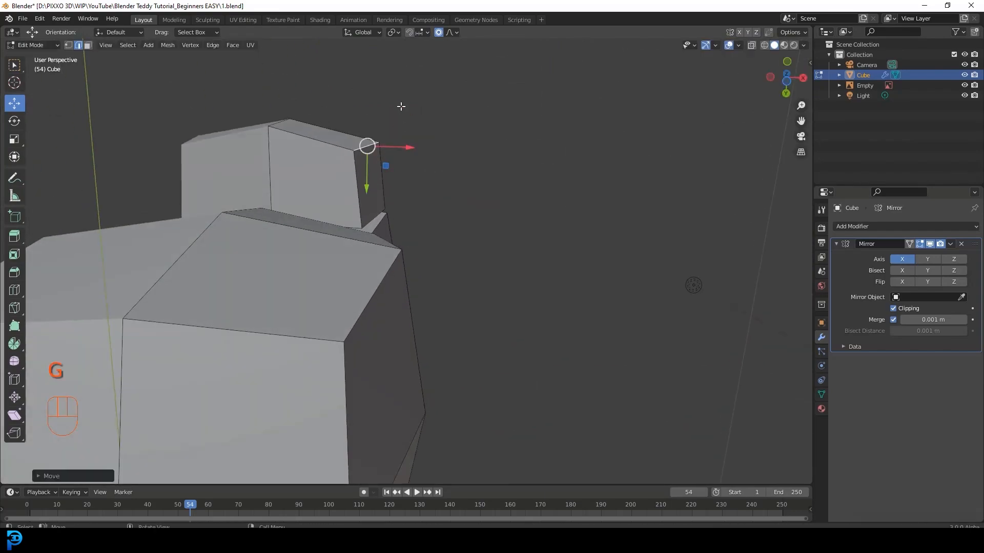
Add a centred vertical loop cut through the snout block's outer side, midway between its front and back.
middle_drag(401, 105, 292, 159)
key(ctrl)
key(ctrl+r)
click(293, 170)
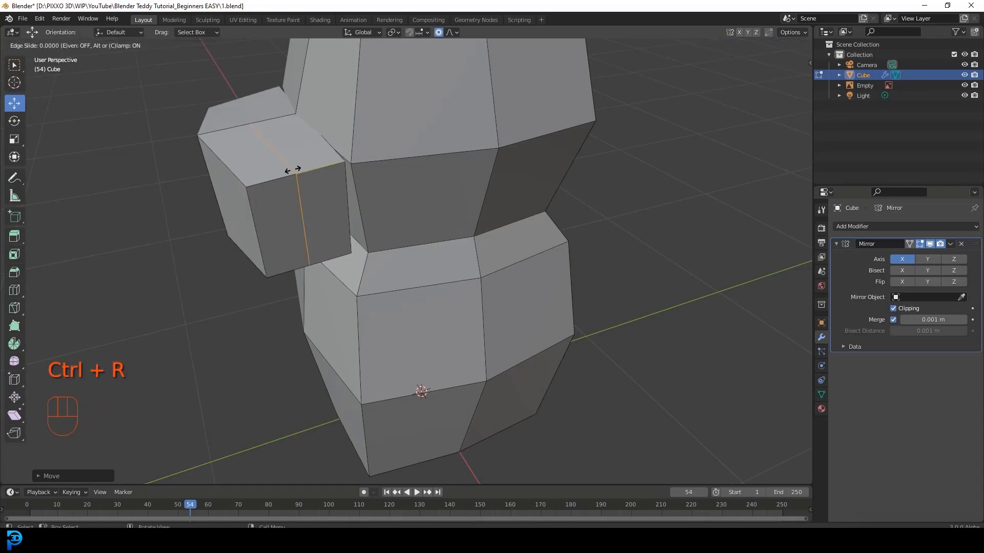
click(292, 170)
Push the snout's new edge loop outward about 0.04 m with Shrink/Fatten.
middle_drag(293, 171, 386, 159)
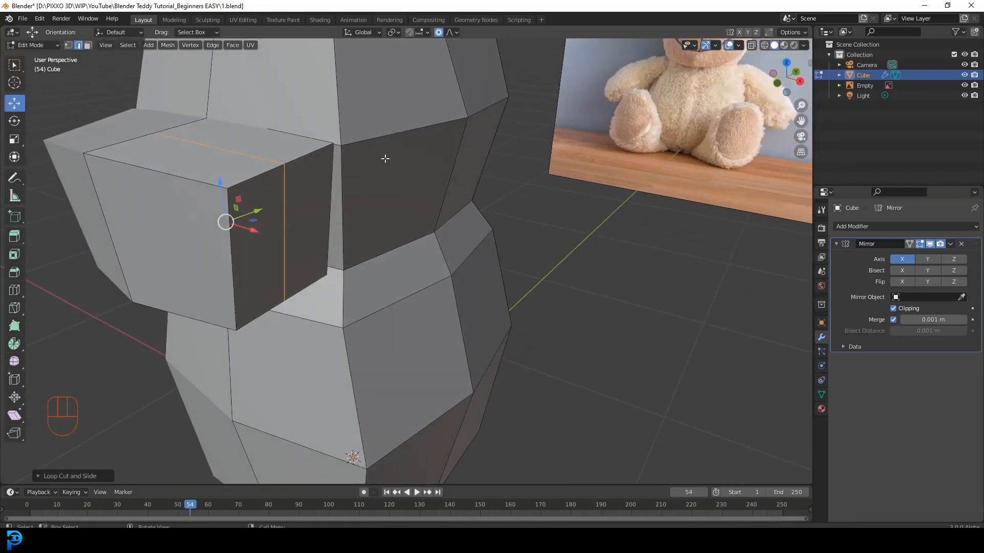
key(alt)
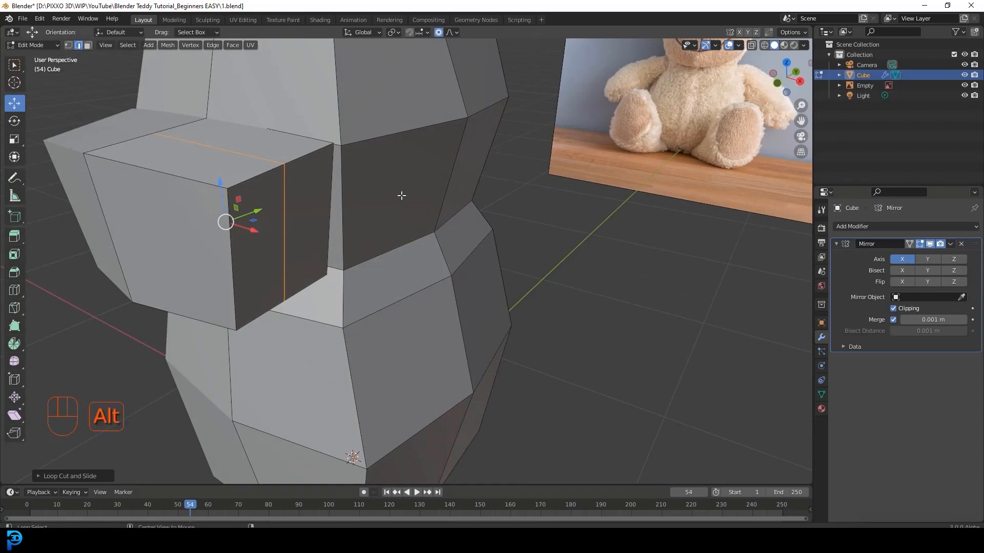
key(alt+s)
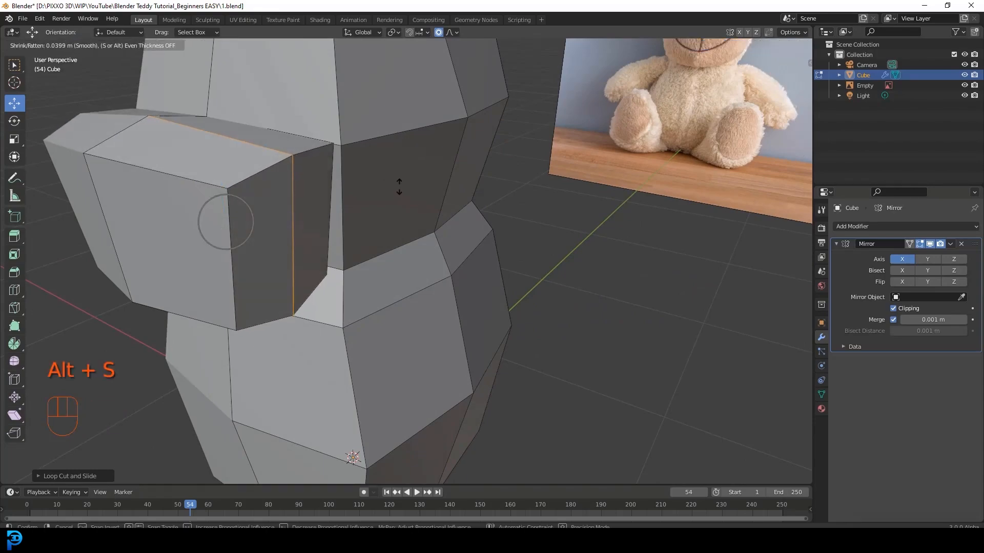
click(399, 187)
Select the whole connected head and body mesh and hide it, leaving only the snout block.
scroll(399, 187, down, 3)
middle_drag(404, 185, 413, 188)
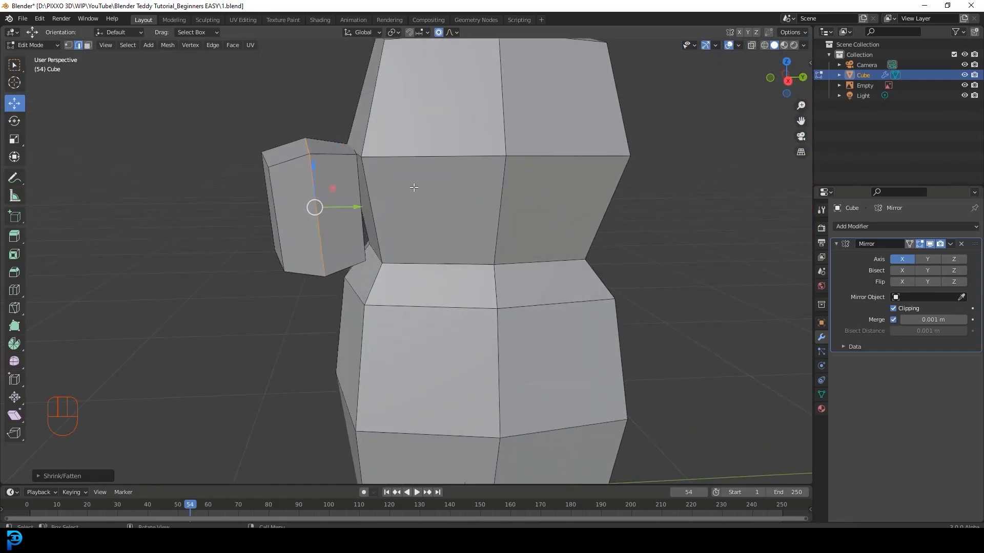
click(498, 65)
middle_drag(541, 199, 501, 199)
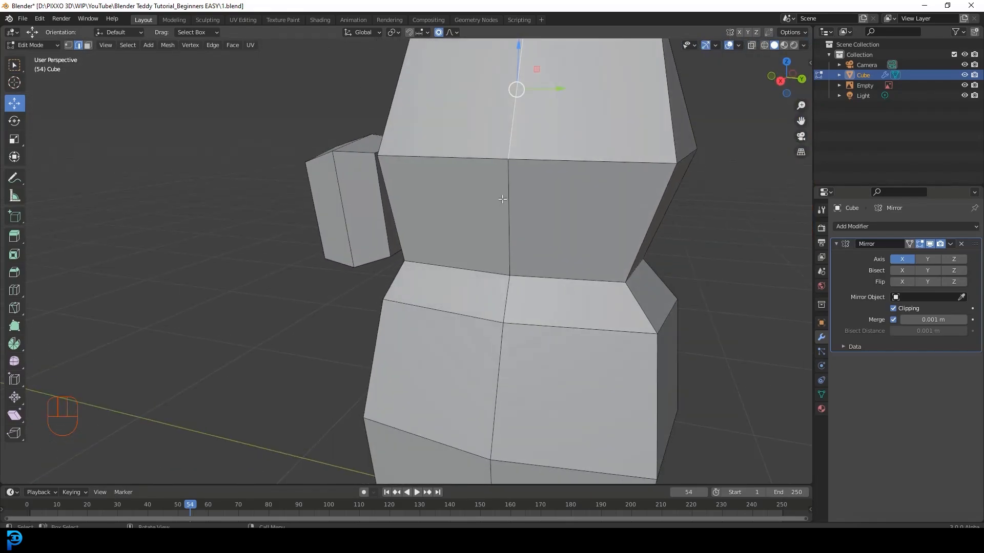
key(ctrl+l)
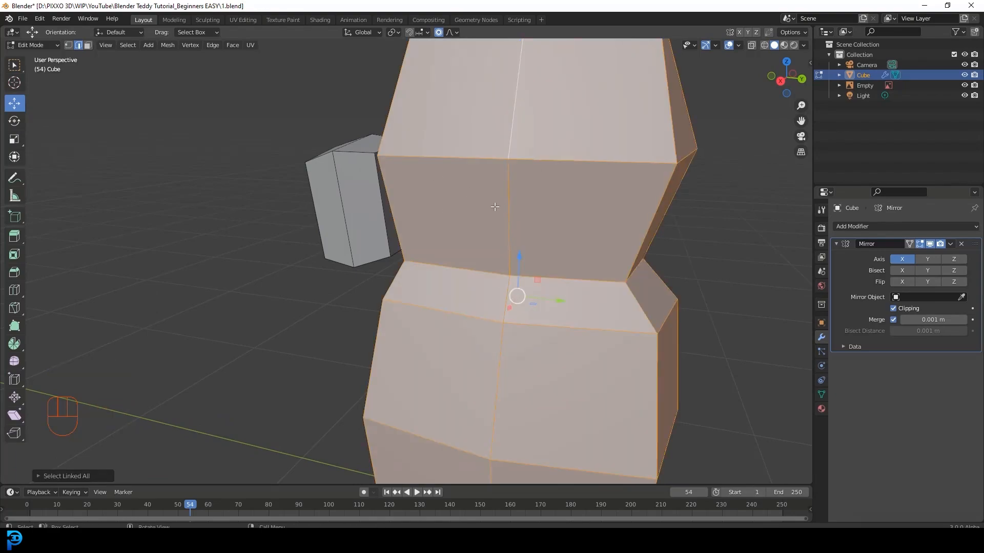
key(h)
middle_drag(606, 182, 482, 164)
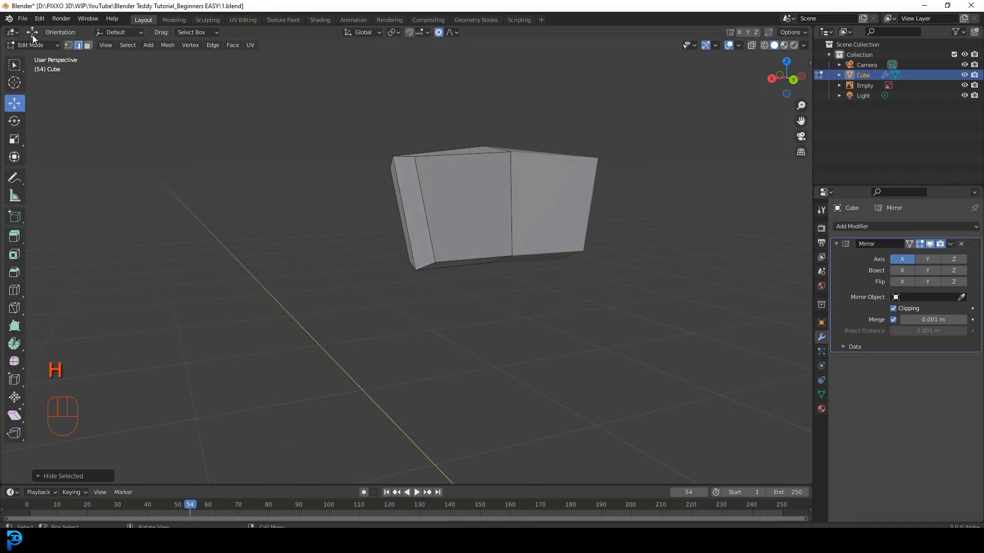
Delete the snout block's back face, then unhide the head and body and deselect everything.
click(89, 45)
click(478, 203)
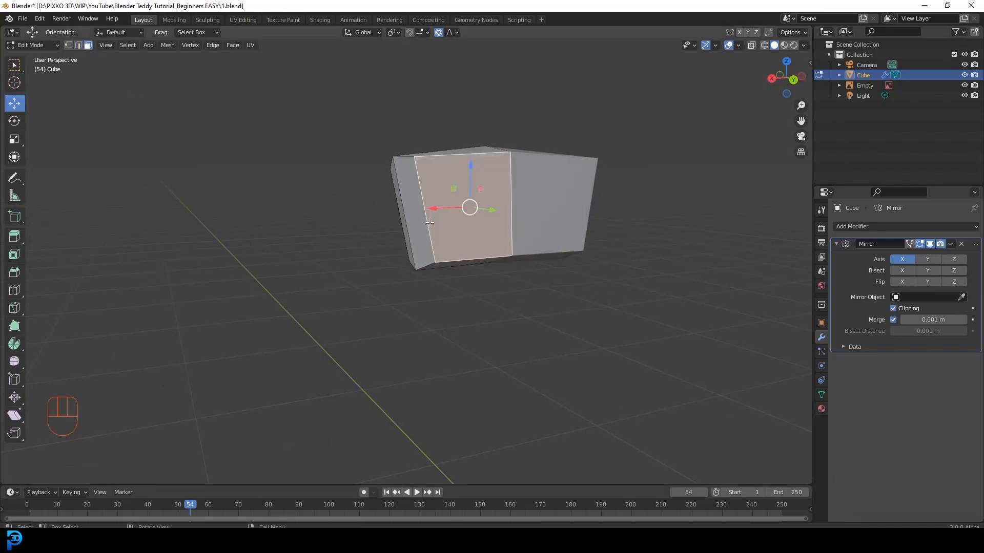
key(x)
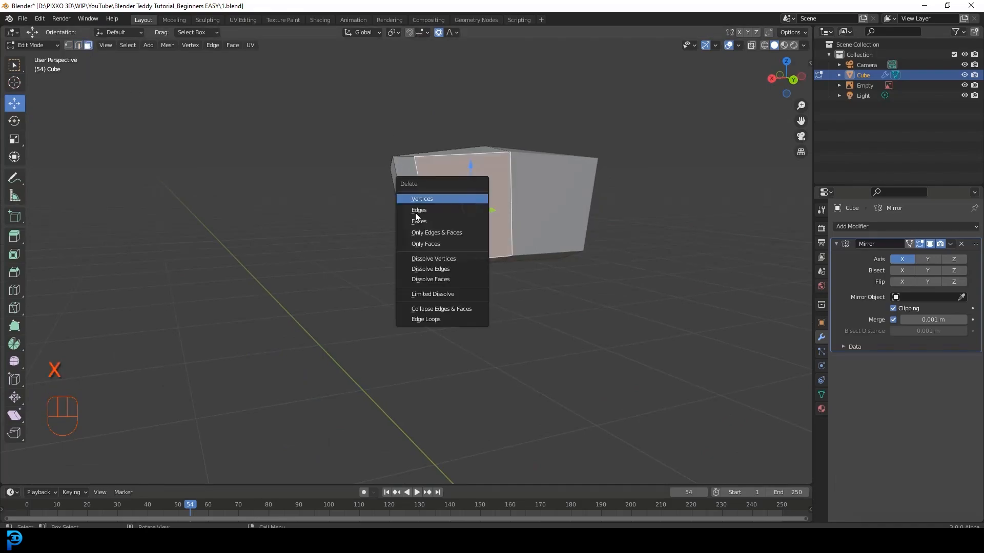
click(460, 224)
middle_drag(439, 226, 454, 272)
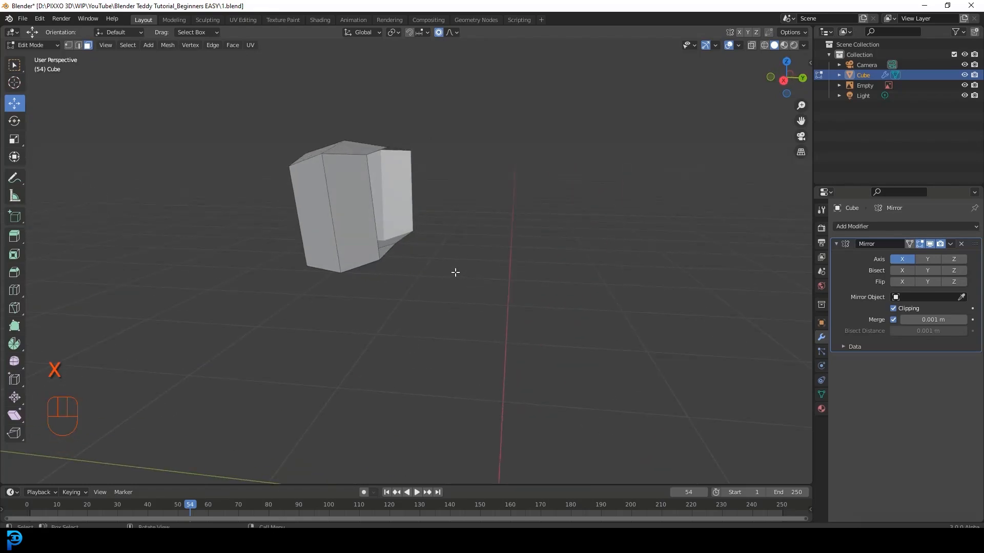
key(alt+h)
key(alt+a)
Select the snout's rear outer edge and move it back along Y into the head with a proportional size of 0.06.
click(78, 45)
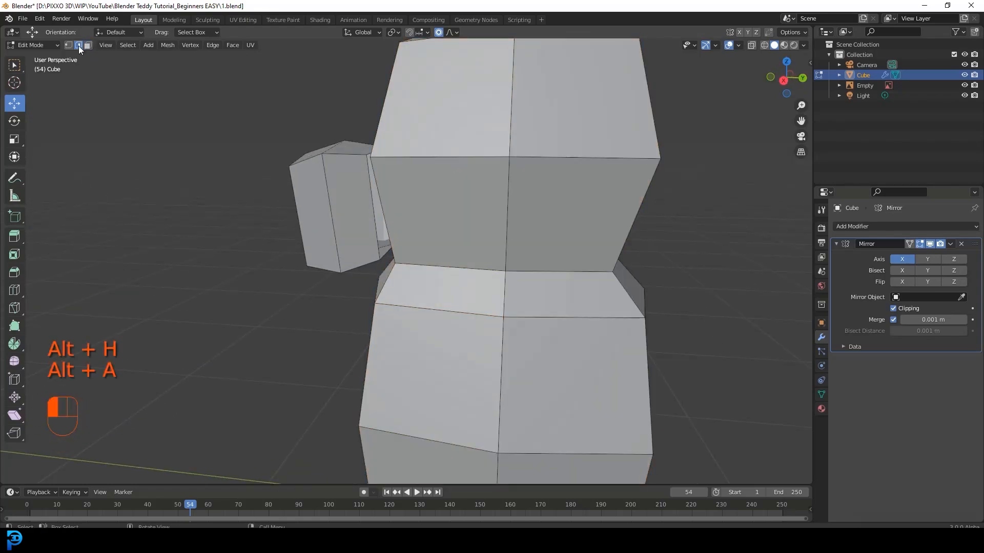
alt+shift+click(371, 194)
middle_drag(367, 263, 386, 261)
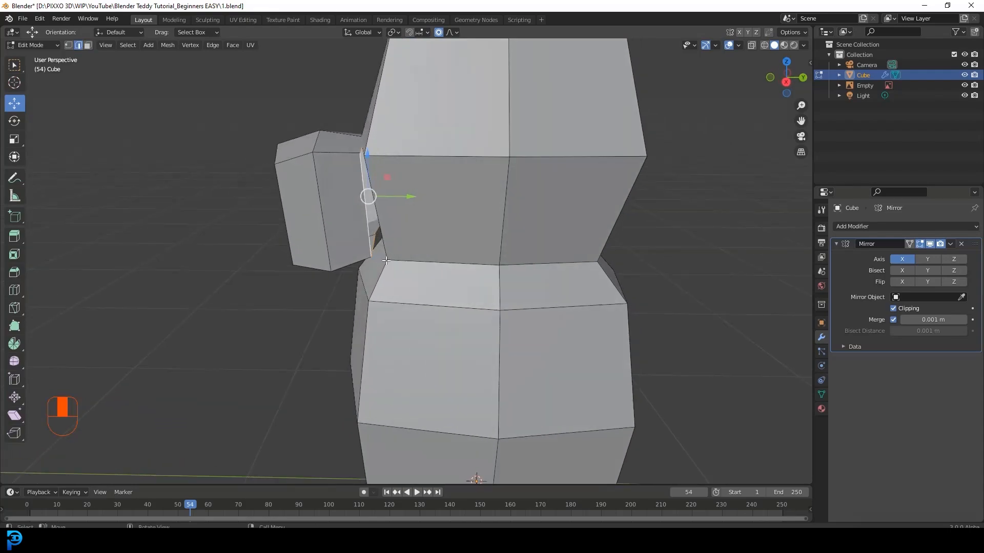
key(g)
key(y)
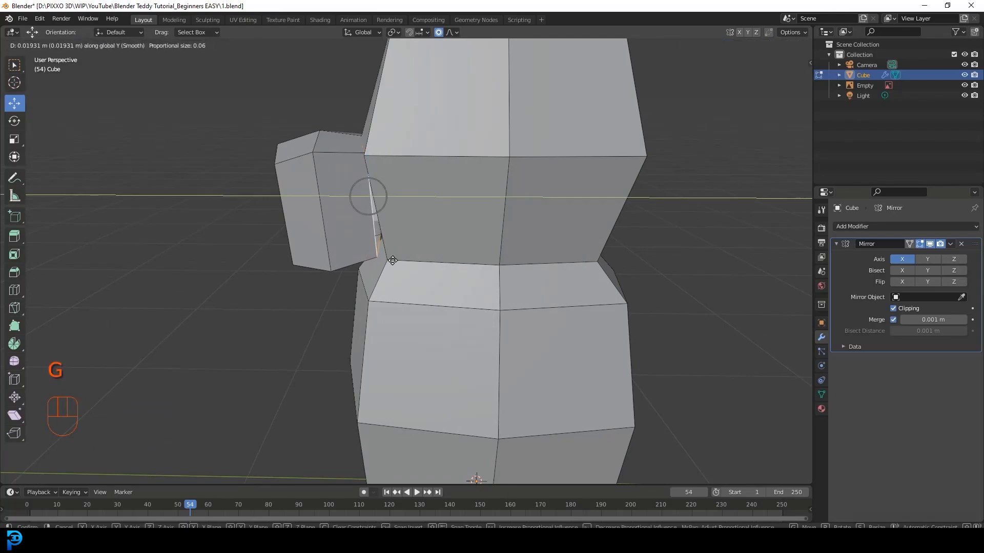
click(409, 262)
Add a Subdivision Surface modifier to the toy mesh.
scroll(409, 262, down, 3)
middle_drag(409, 262, 459, 229)
key(KP_1)
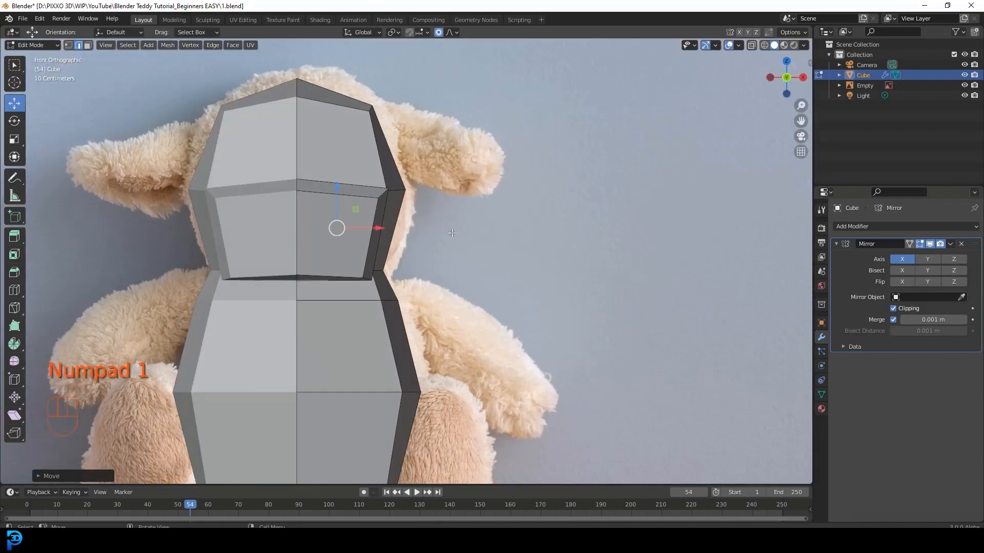
click(847, 226)
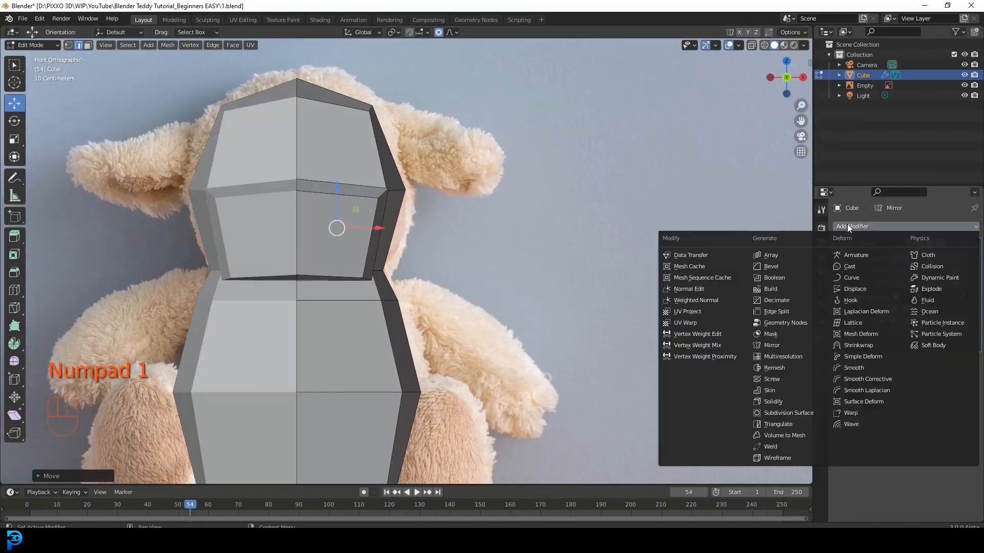
click(797, 414)
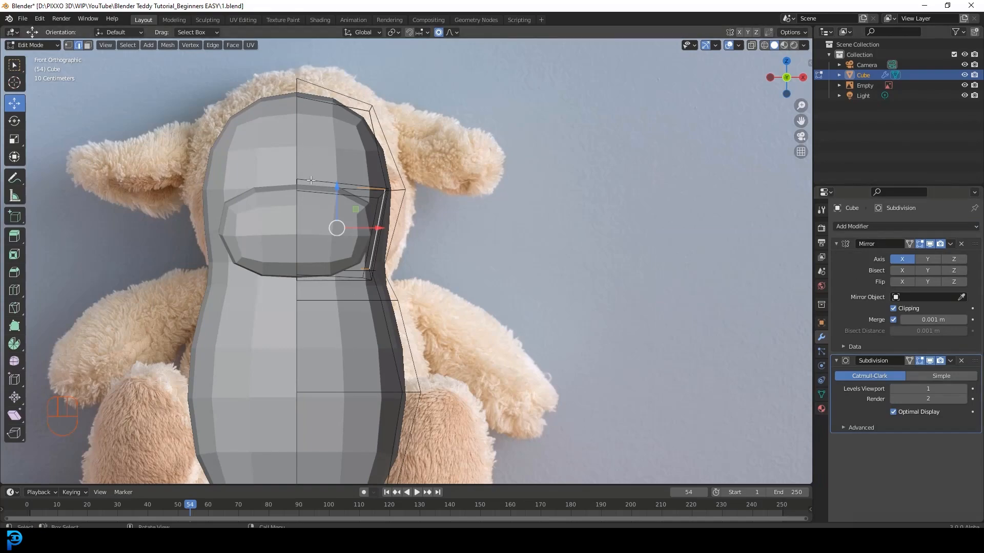
Add a centred horizontal loop cut around the snout at mid-height.
scroll(354, 301, down, 3)
middle_drag(594, 246, 523, 257)
key(KP_1)
scroll(338, 204, up, 4)
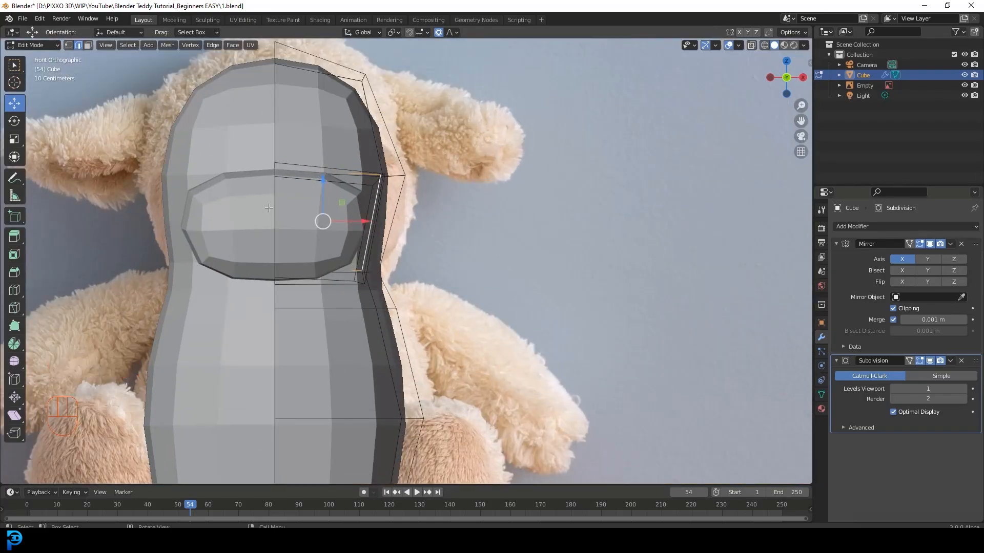
middle_drag(180, 189, 333, 216)
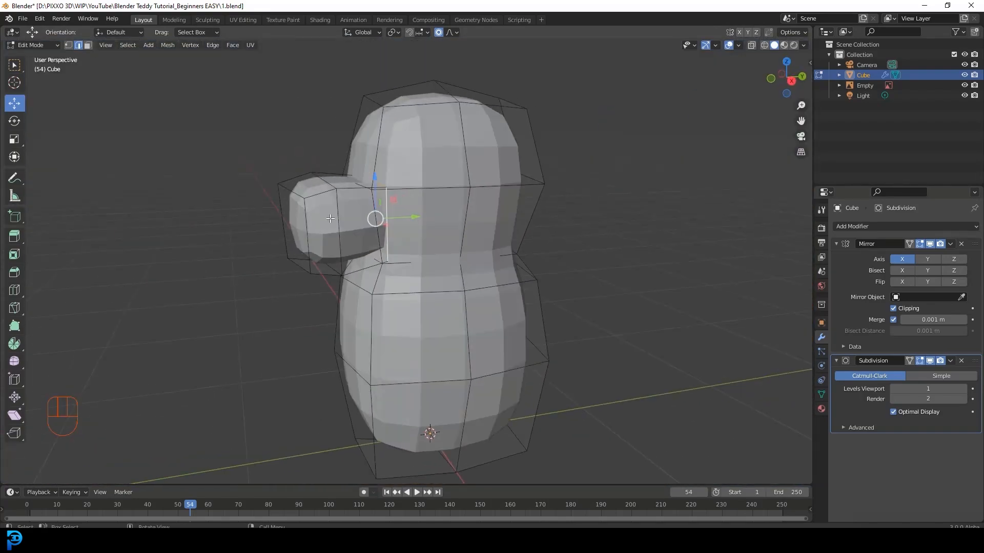
key(KP_1)
scroll(354, 220, up, 3)
middle_drag(365, 191, 228, 205)
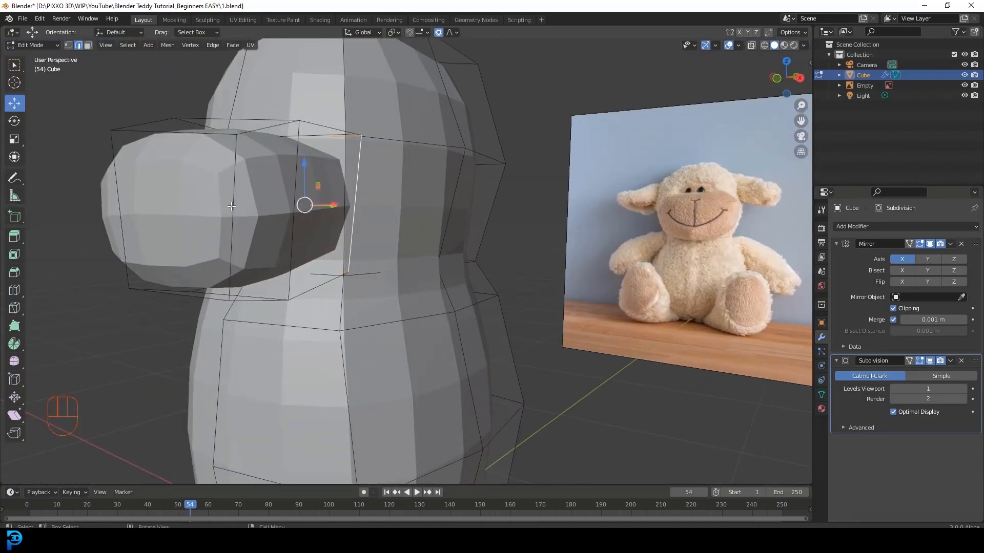
key(ctrl+r)
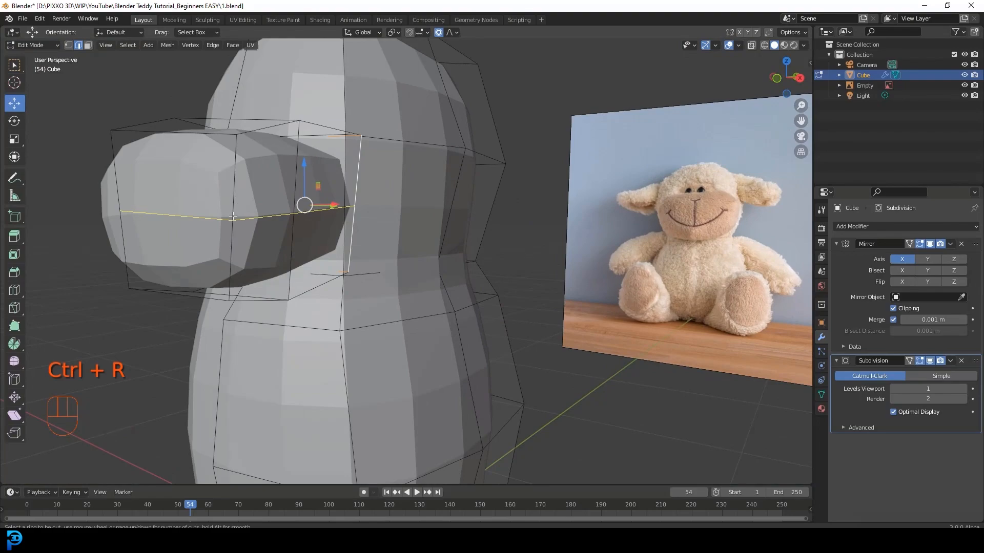
click(232, 217)
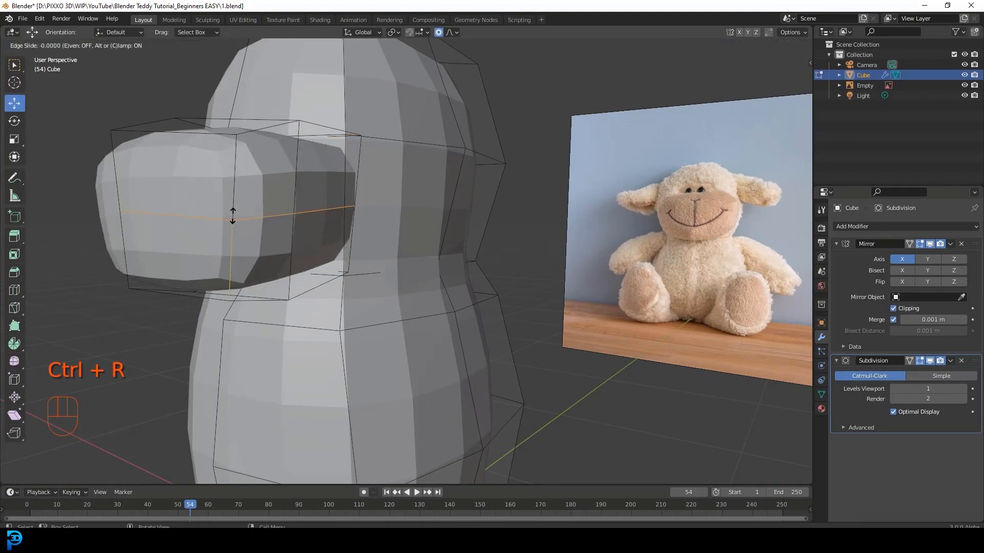
right_click(233, 216)
Show the model in wireframe over the teddy photo in front view, framed on the snout.
middle_drag(241, 246, 294, 218)
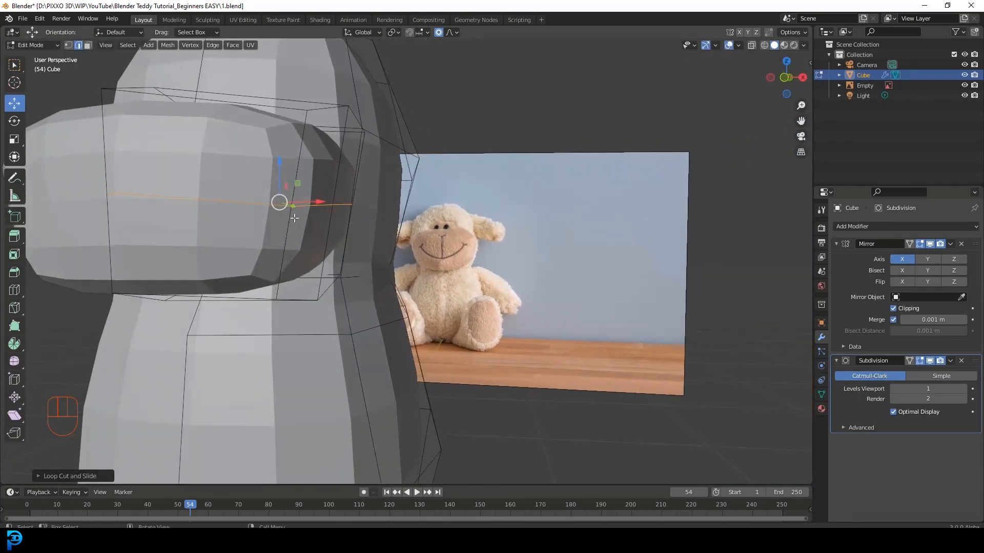
scroll(249, 209, down, 3)
key(z)
click(214, 217)
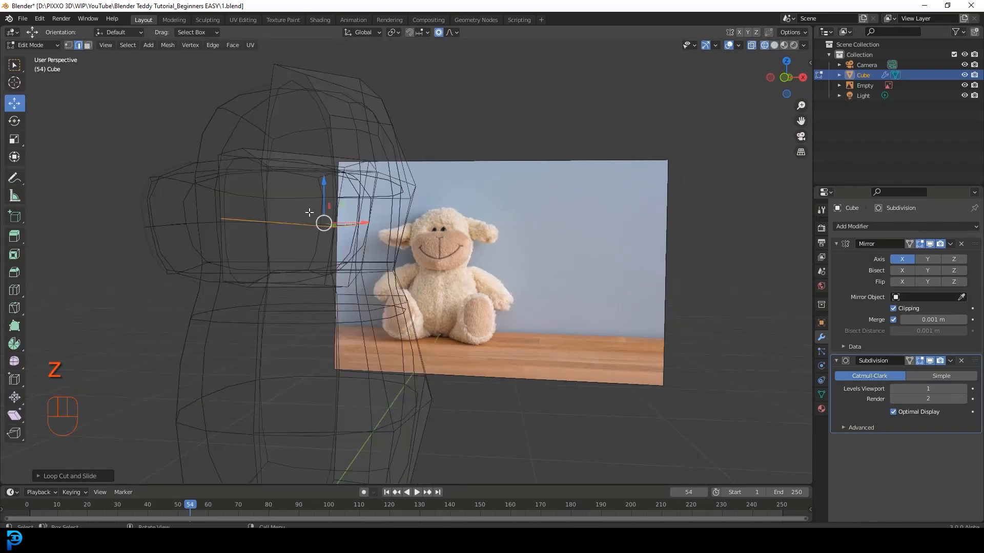
key(KP_1)
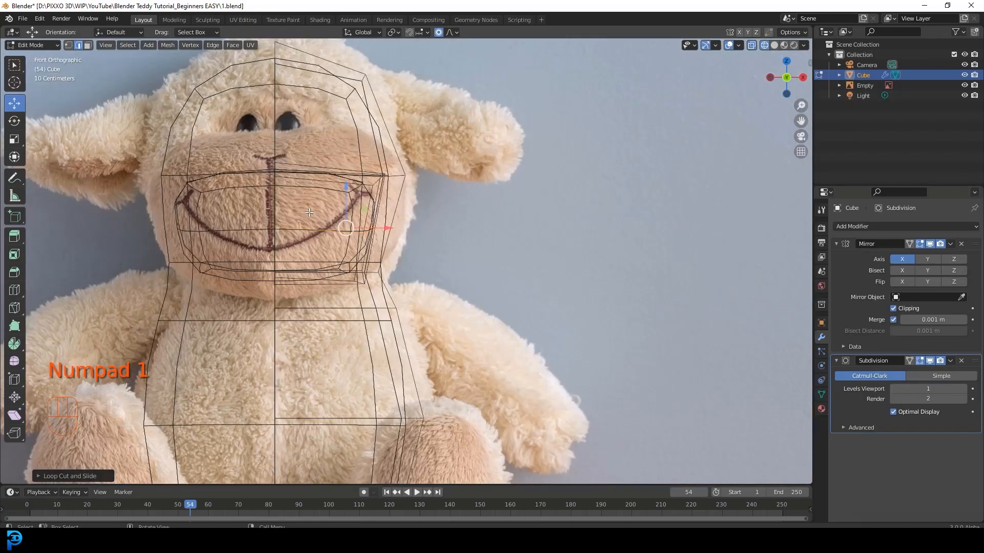
scroll(393, 283, up, 2)
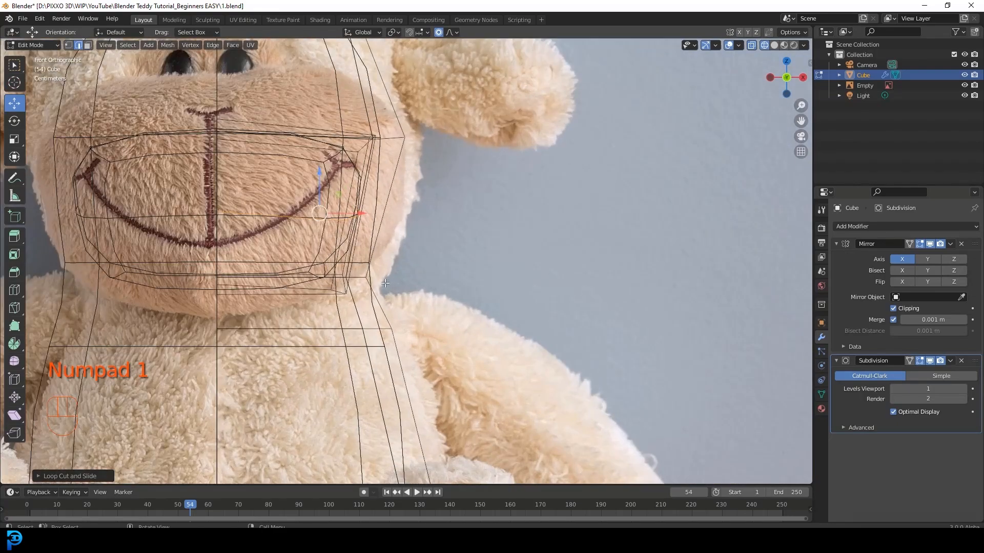
Fatten the snout's new mid-height loop outward by about 0.1 m with a widened proportional falloff, matching the photo's muzzle width.
key(alt+s)
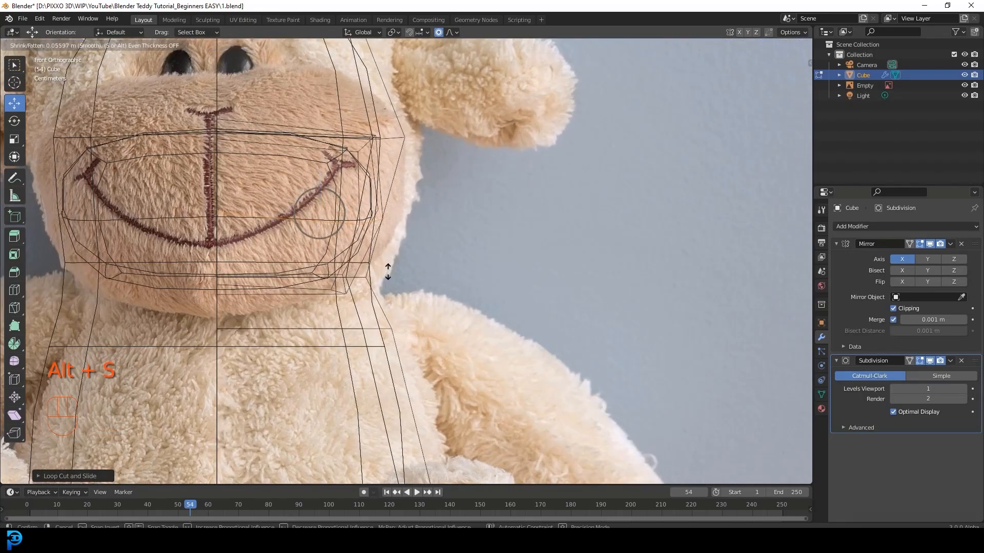
scroll(388, 269, down, 3)
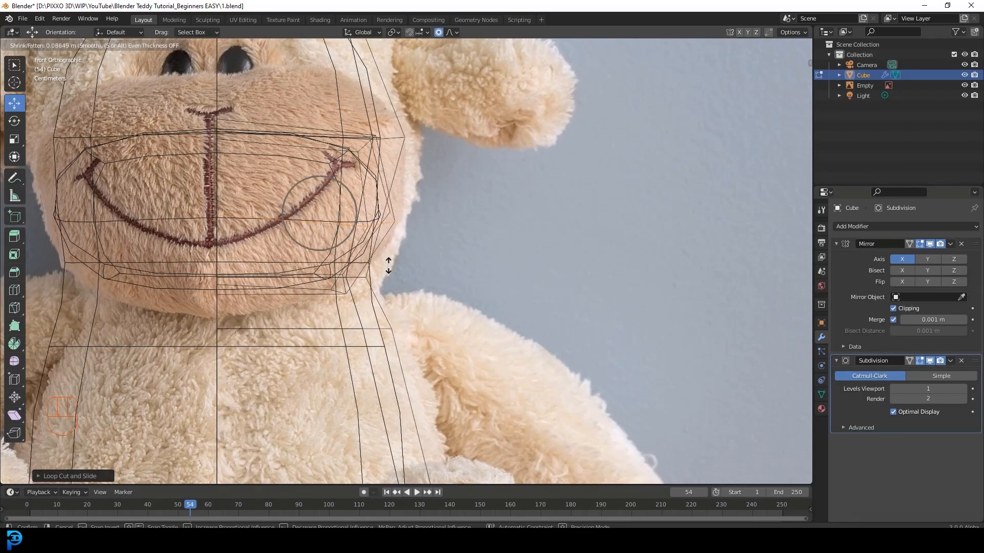
scroll(387, 266, down, 10)
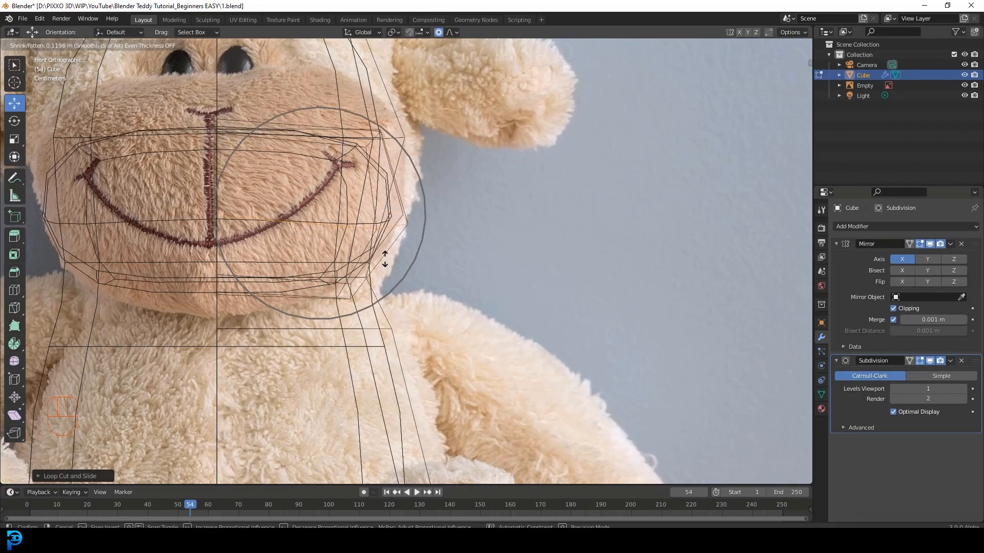
scroll(384, 266, down, 6)
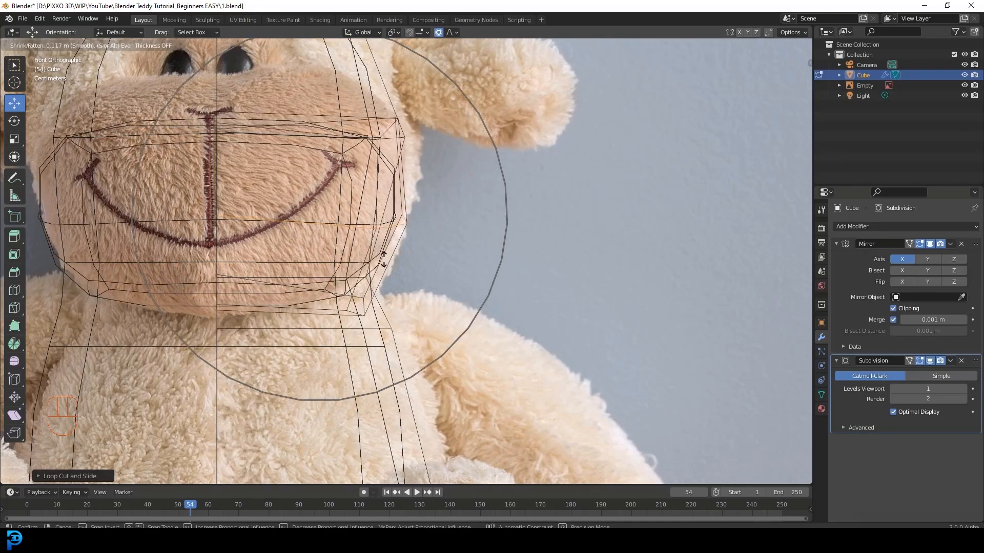
click(384, 261)
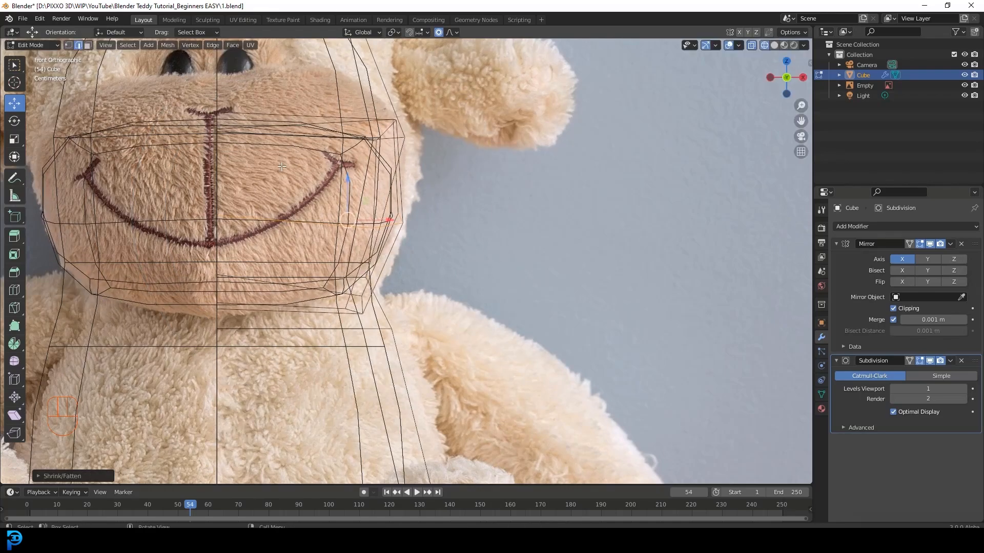
Select the snout's upper centre edge and raise it about 0.1 m along Z in front view with a proportional size of 0.62.
scroll(172, 128, down, 2)
key(z)
mouse_move(287, 163)
shift+middle_down()
mouse_move(343, 193)
mouse_move(297, 206)
shift+middle_up()
click(436, 194)
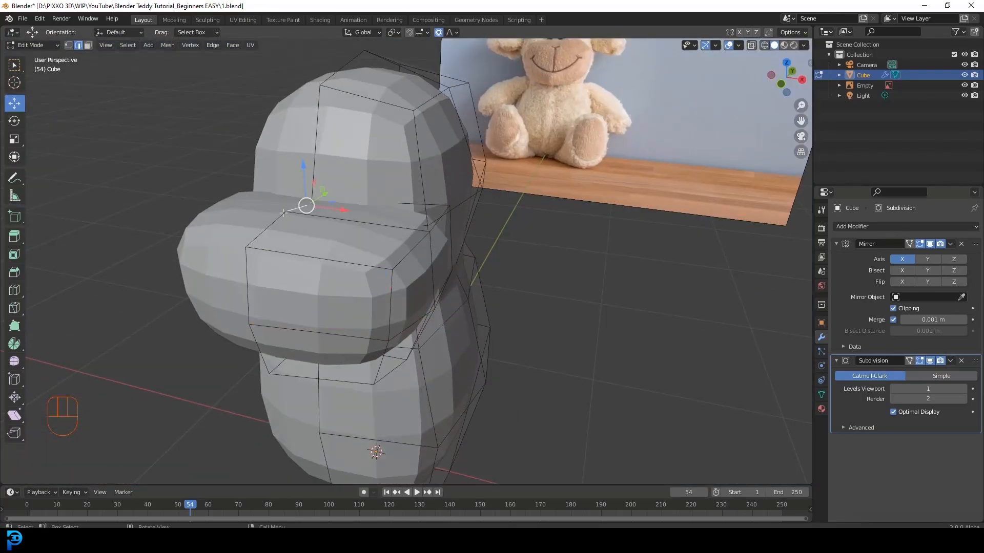
key(KP_1)
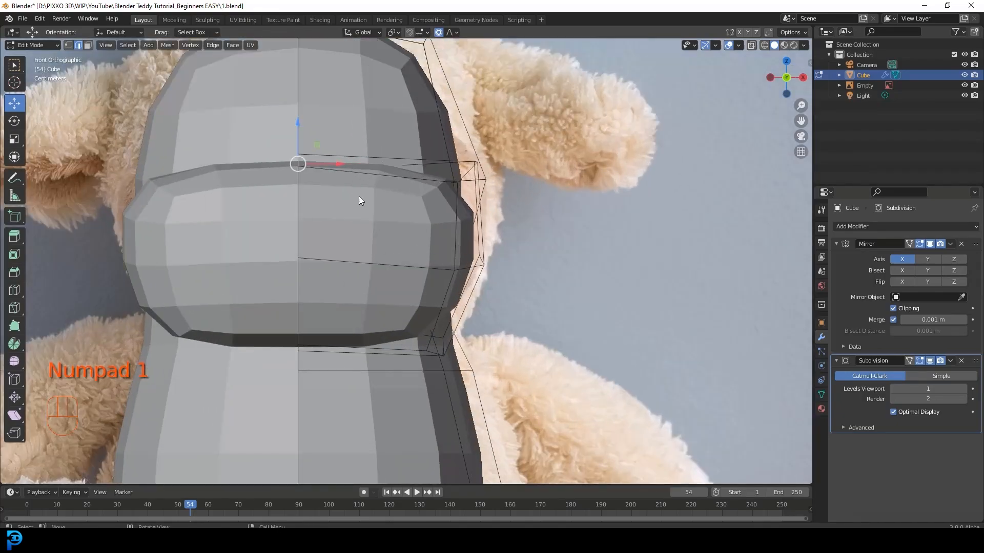
key(z)
click(275, 196)
scroll(276, 196, up, 2)
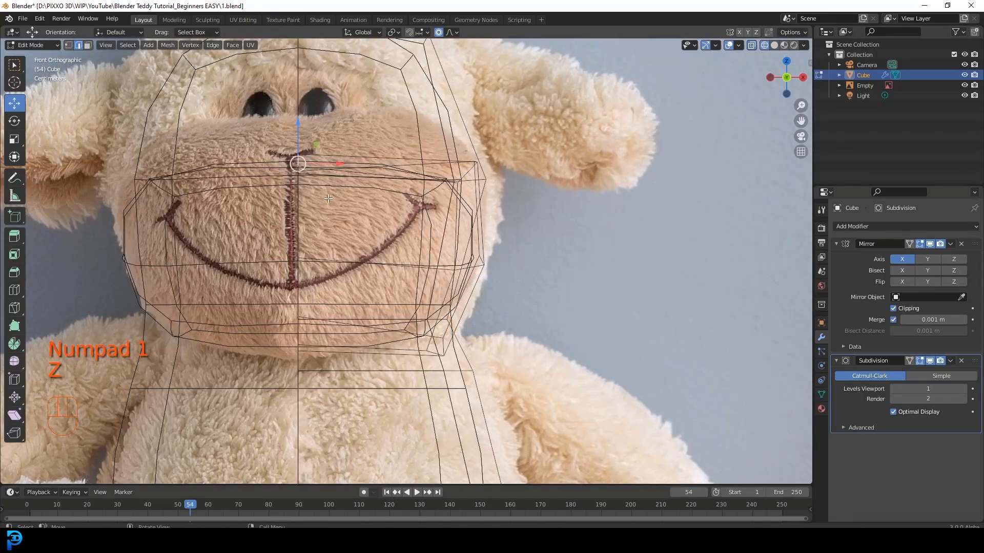
shift+middle_drag(328, 198, 379, 258)
key(g)
key(z)
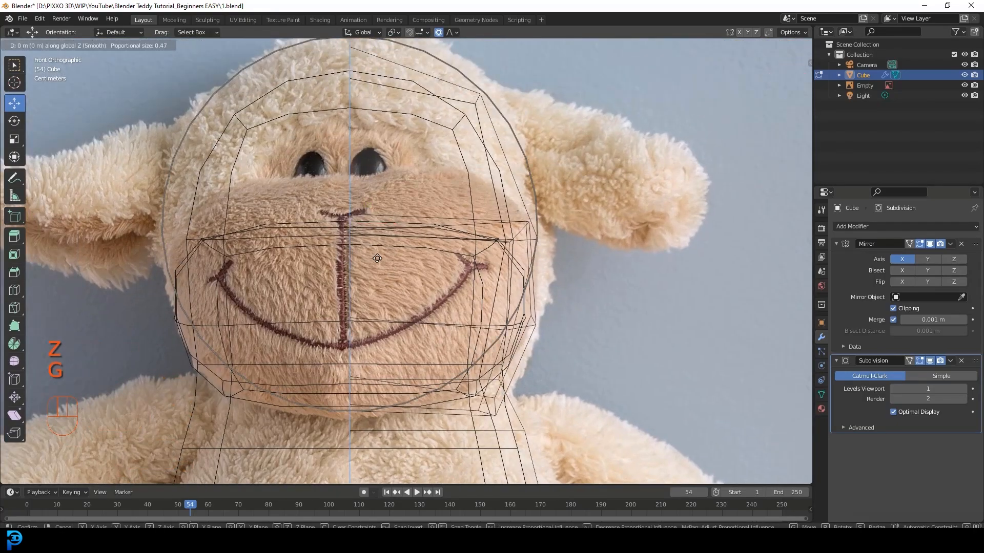
scroll(374, 213, down, 3)
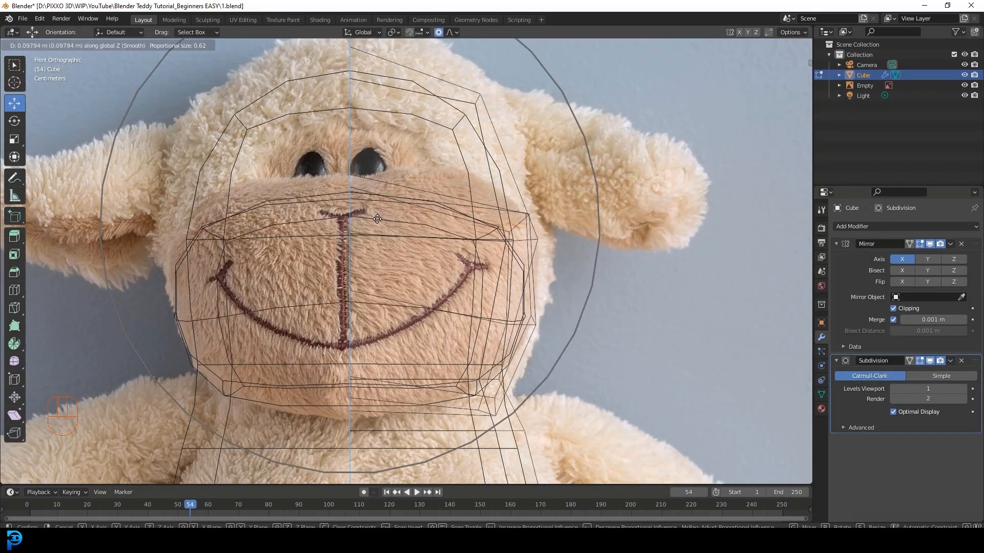
click(444, 208)
Return to solid shading and add a centred vertical loop cut through the side half of the snout.
key(z)
click(435, 200)
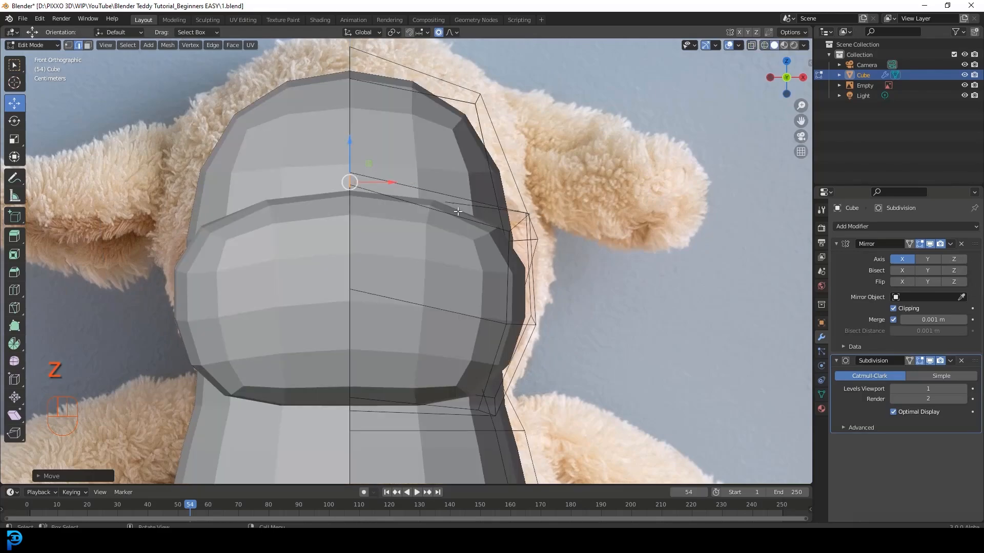
middle_drag(466, 210, 365, 243)
key(ctrl+r)
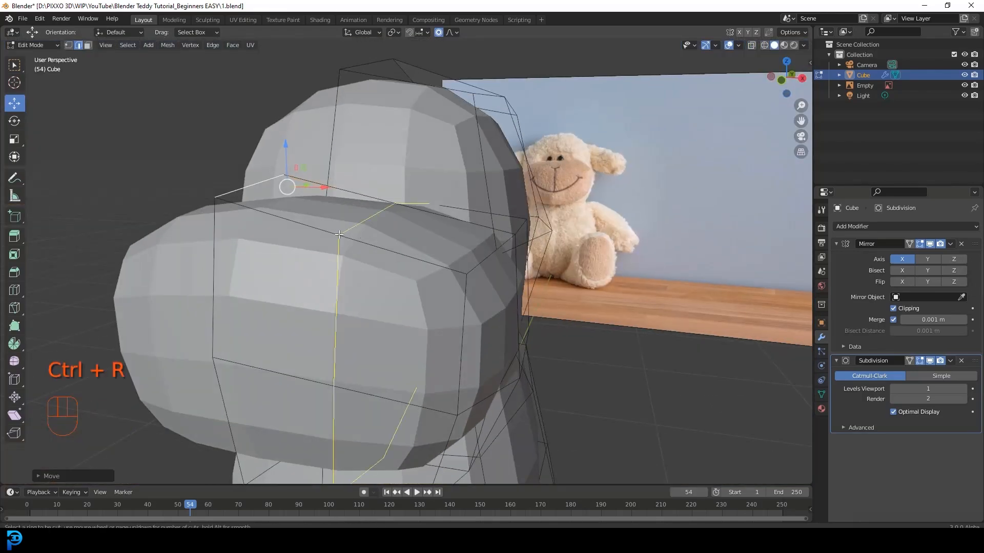
click(338, 234)
right_click(342, 234)
Select the new loop's upper snout edges and move them up and slightly outward in front view with a proportional size of 0.18.
click(371, 218)
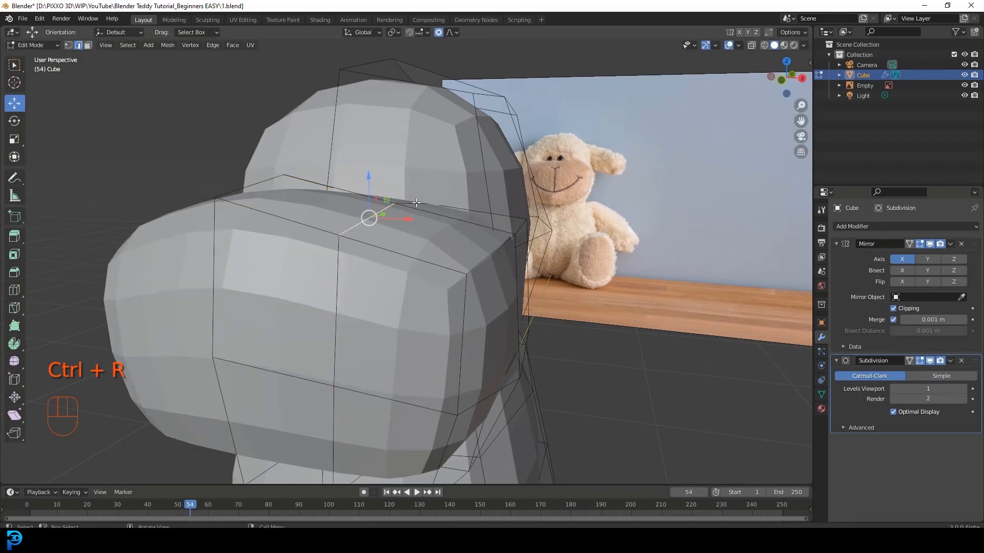
shift+click(377, 224)
key(KP_1)
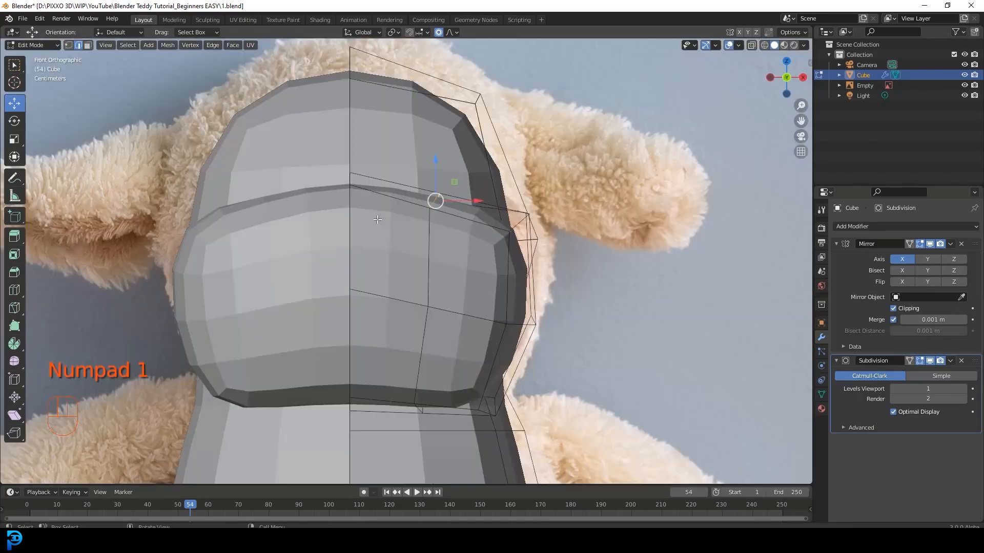
scroll(449, 222, up, 2)
key(g)
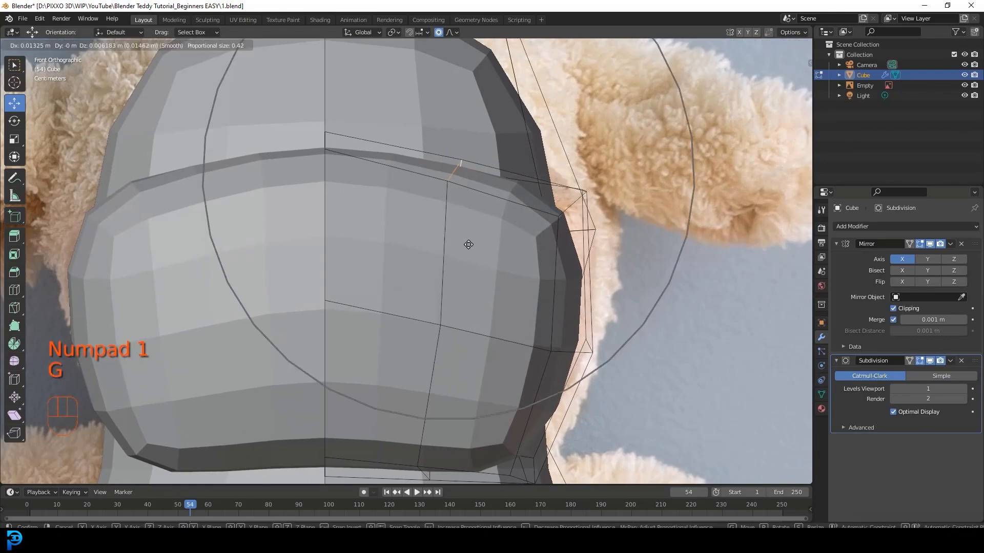
scroll(476, 211, up, 4)
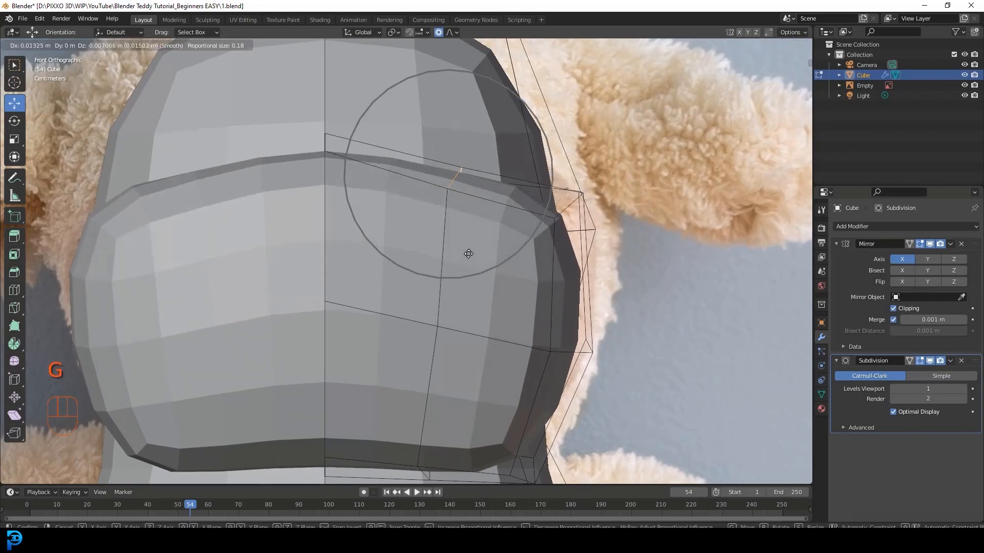
click(475, 221)
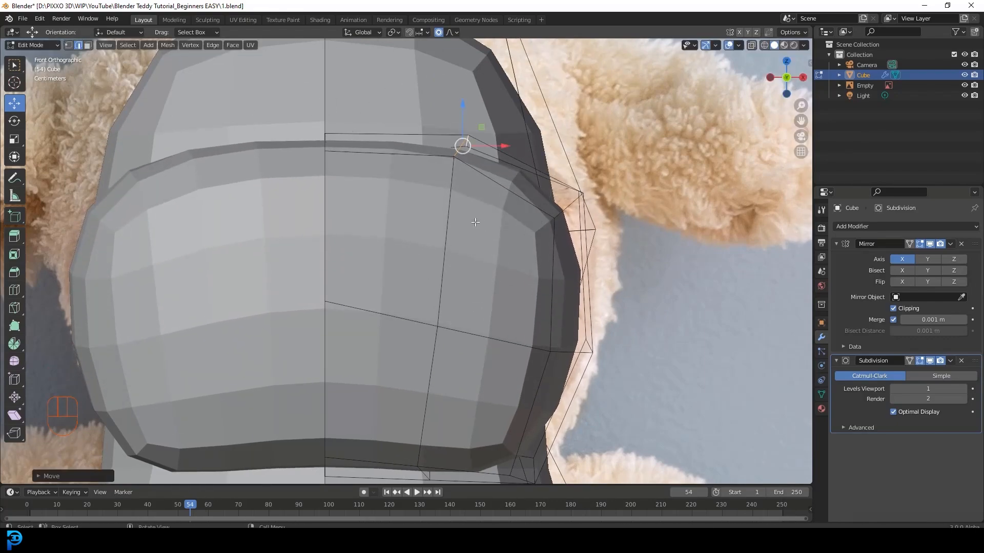
Over the photo in wireframe, fit the selected snout edges to the muzzle's upper outline with a proportional size of 0.35.
key(z)
click(381, 226)
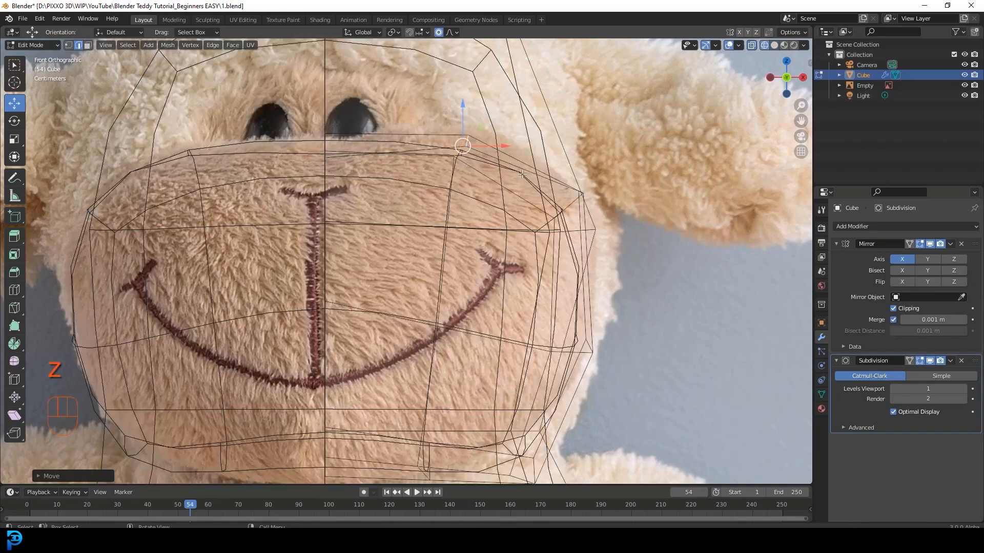
key(g)
scroll(484, 209, down, 3)
click(484, 209)
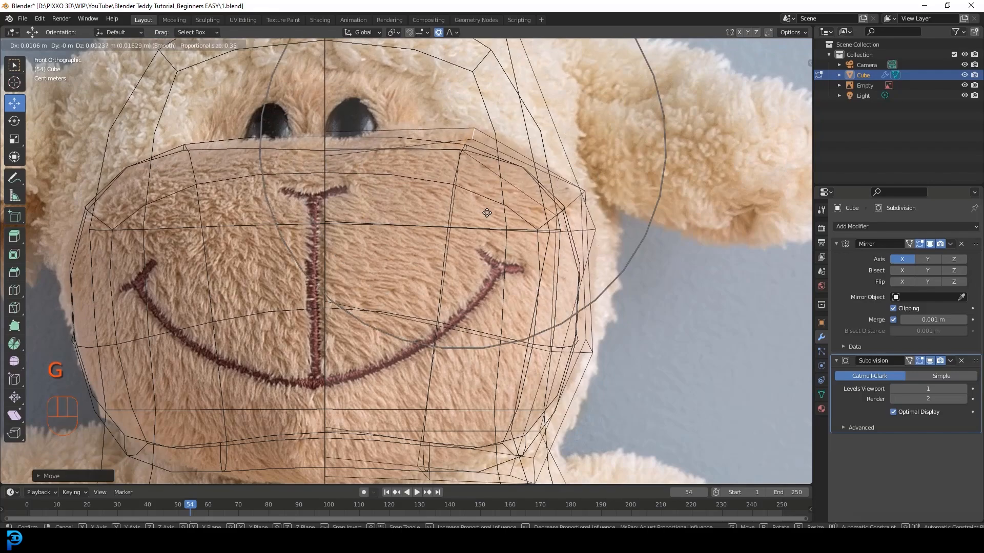
In solid shading, select the head's vertical side edge and move it about 0.13 m outward in front view with a proportional size of 0.68.
scroll(544, 264, down, 3)
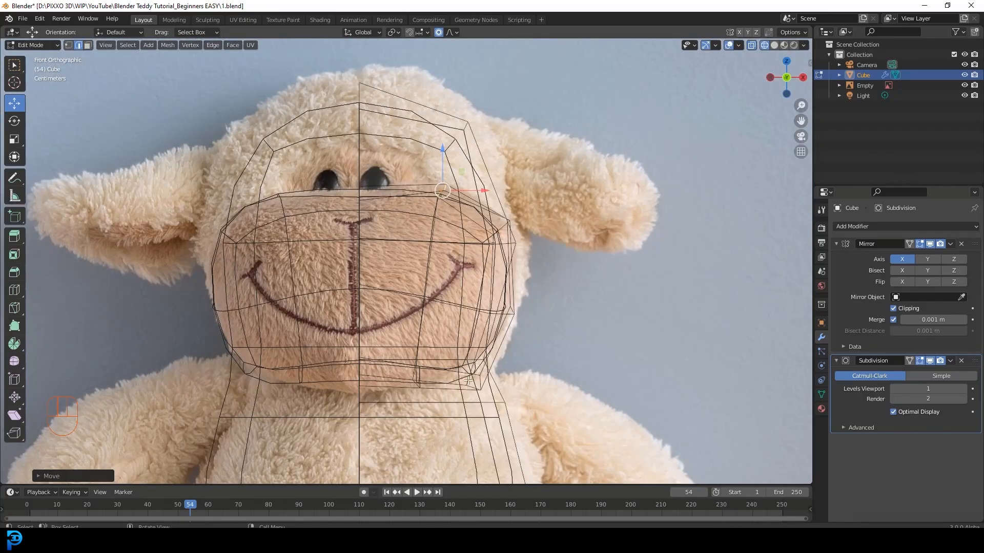
shift+middle_drag(468, 381, 457, 351)
key(z)
click(567, 340)
middle_drag(536, 251, 449, 281)
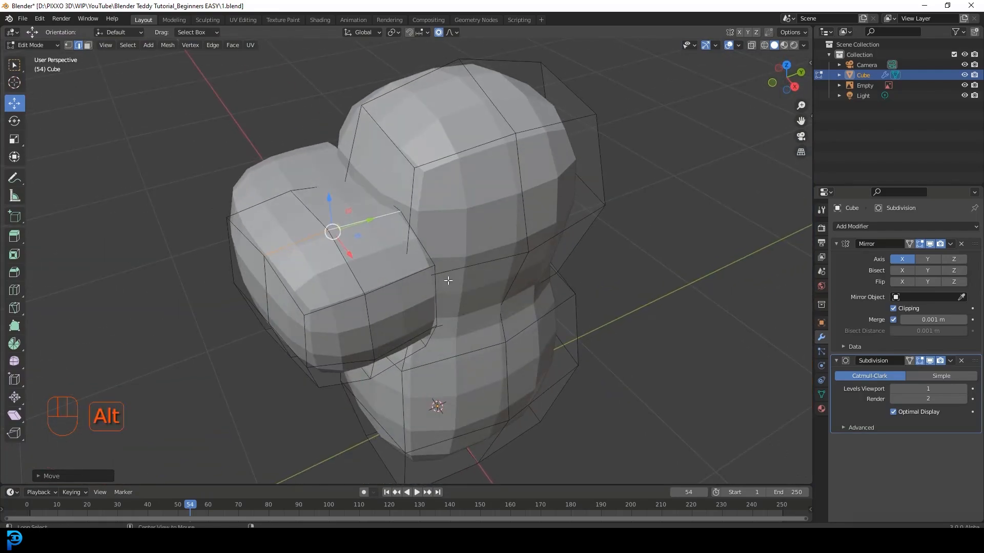
key(alt+a)
scroll(448, 281, up, 6)
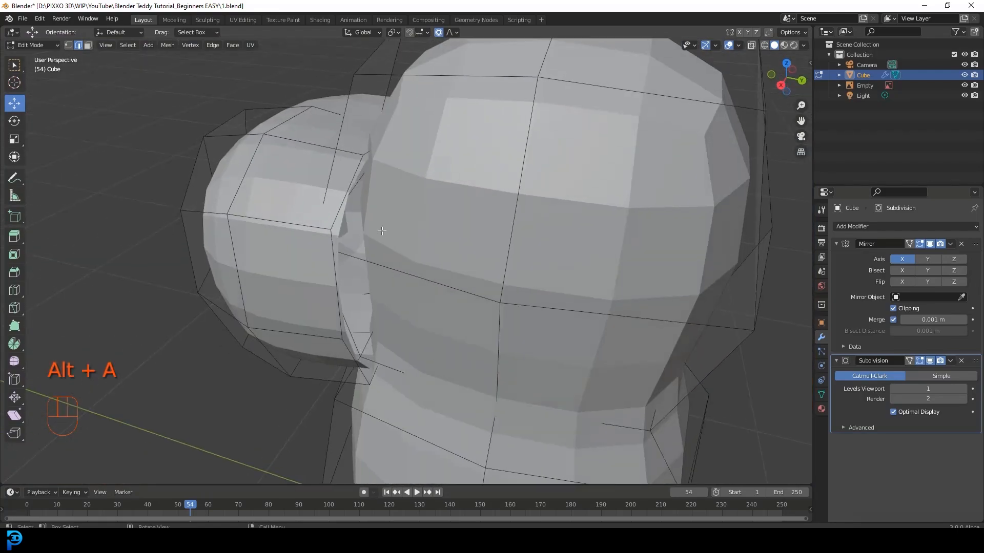
alt+click(522, 154)
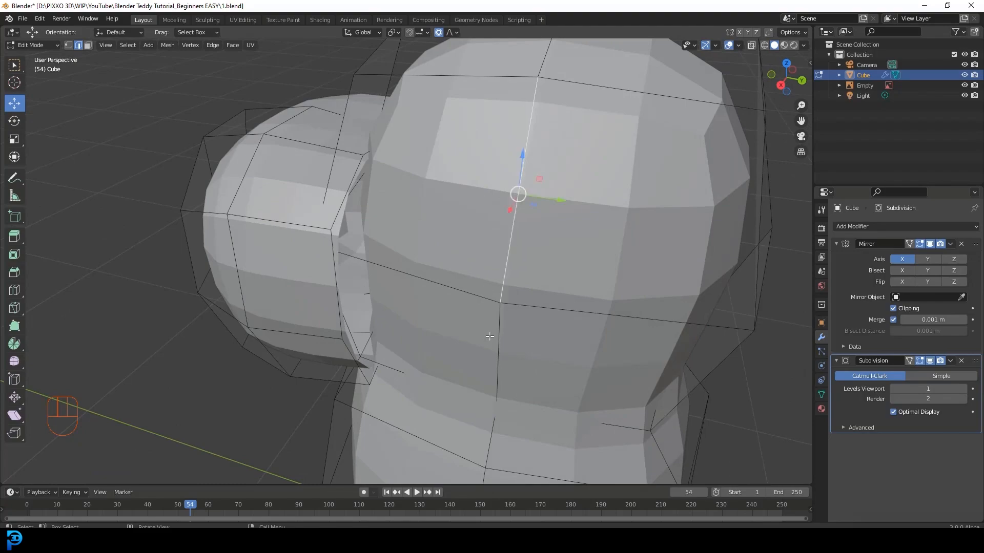
key(KP_1)
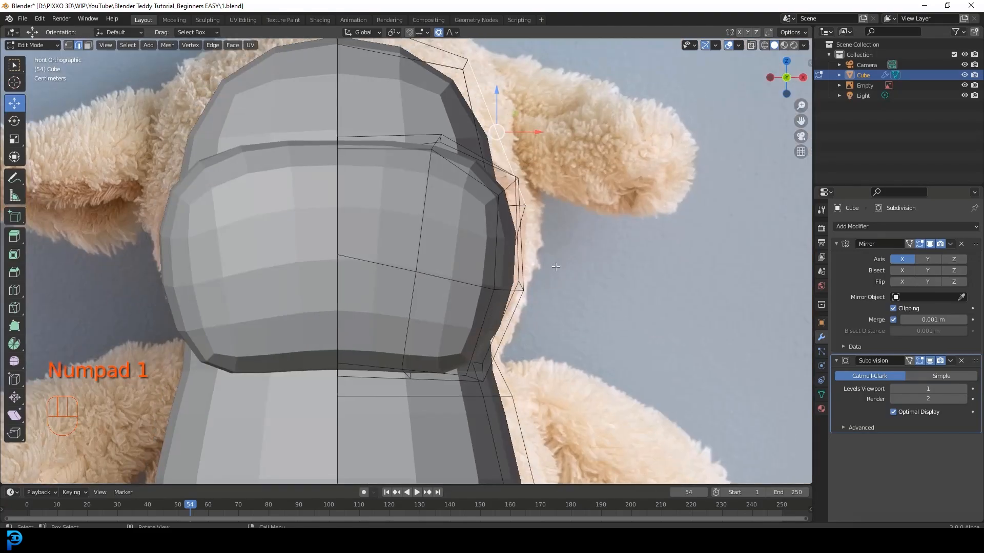
key(g)
scroll(517, 247, down, 4)
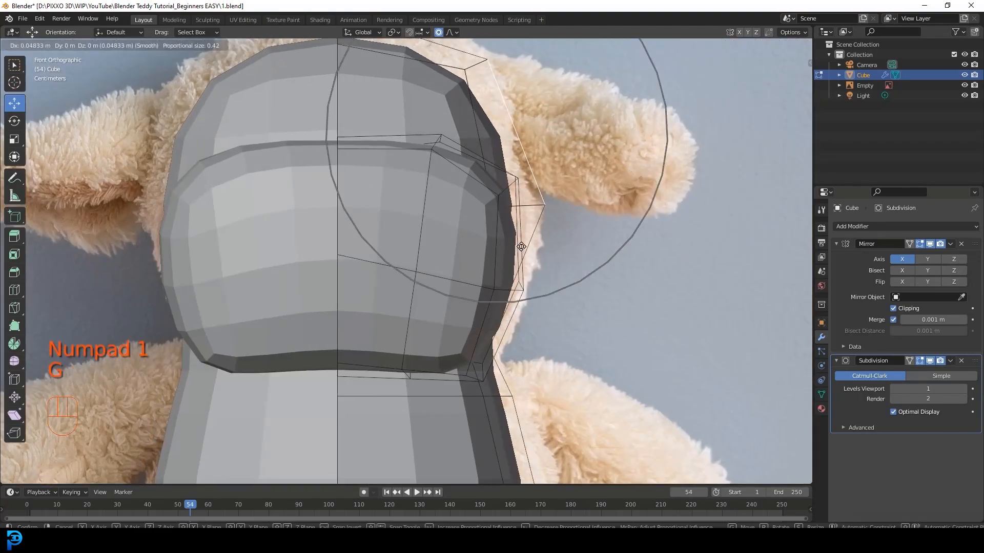
scroll(540, 247, down, 2)
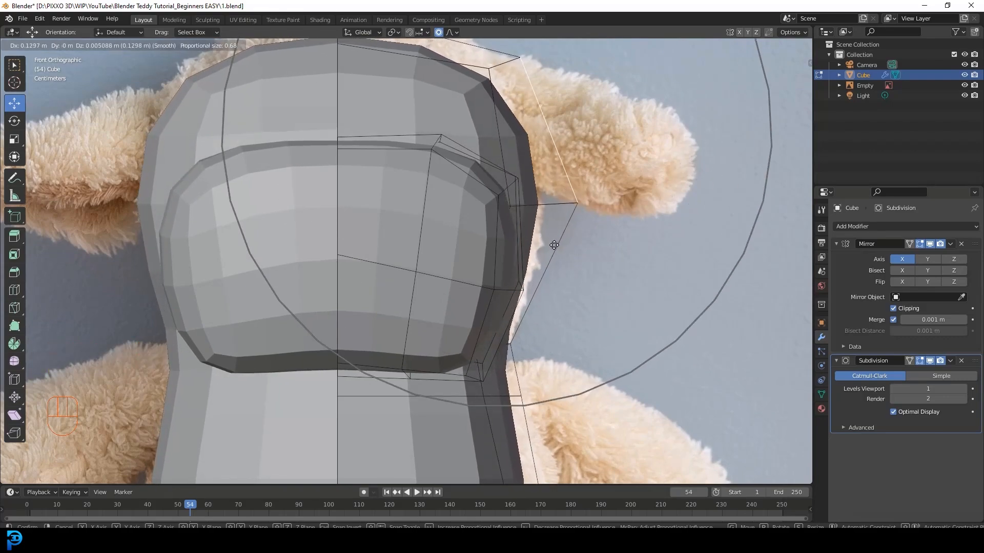
click(556, 245)
Select the head's top edge and raise it to the photo's crown with a proportional size of 0.56.
scroll(556, 245, down, 3)
scroll(465, 207, up, 2)
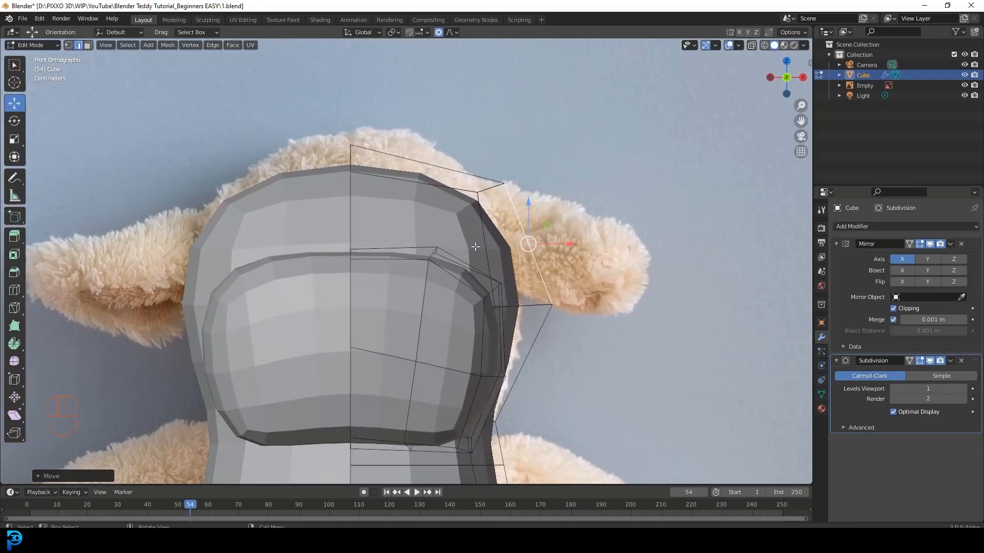
key(g)
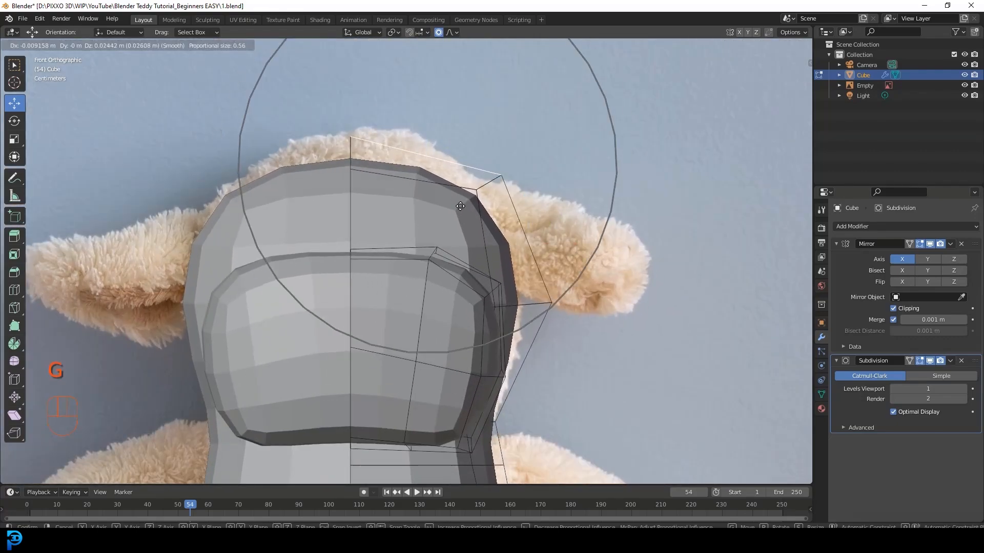
click(462, 184)
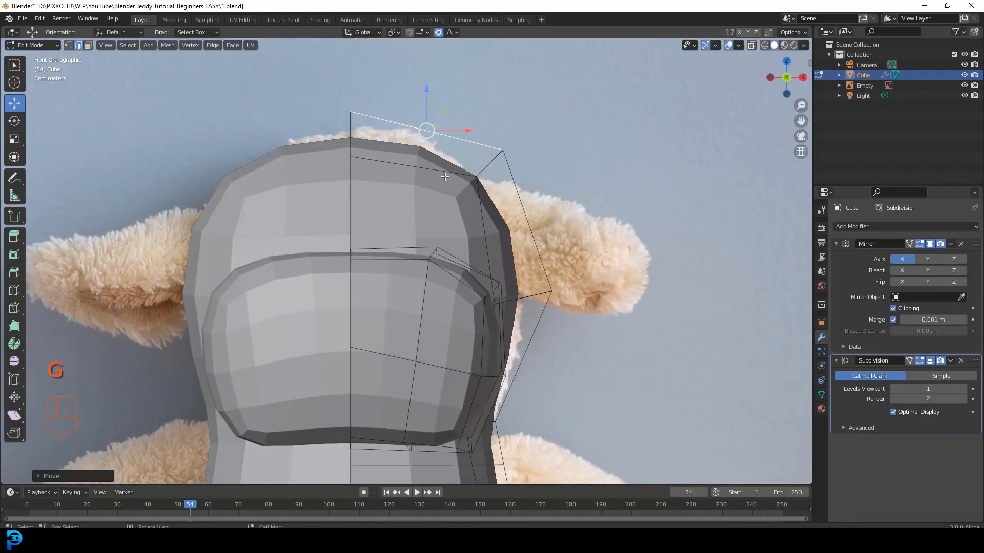
Add a centred horizontal loop cut around the lower head, behind the snout and above the neck.
scroll(499, 323, down, 3)
shift+middle_drag(460, 283, 455, 258)
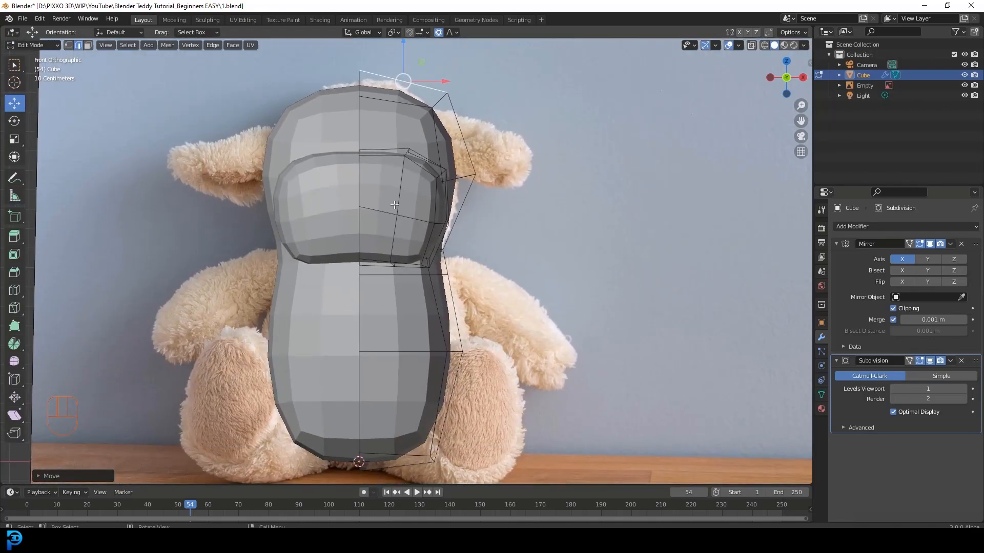
shift+middle_drag(396, 205, 404, 205)
scroll(496, 210, up, 2)
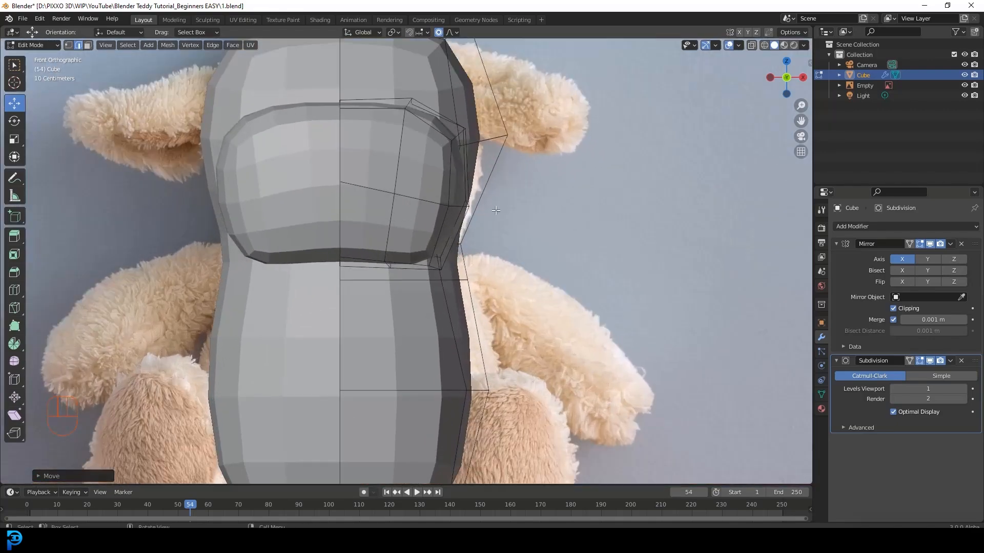
middle_drag(496, 210, 544, 159)
scroll(549, 155, up, 2)
key(ctrl+r)
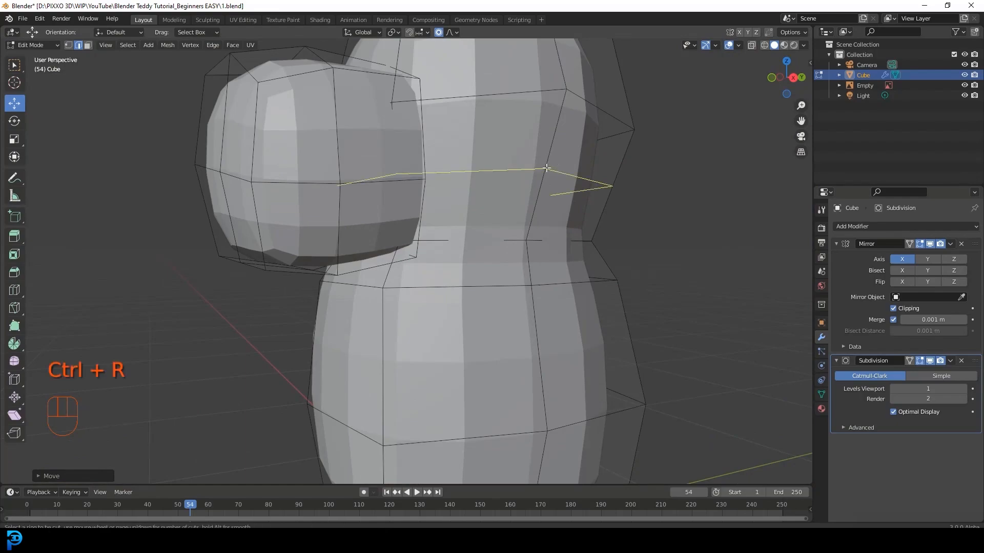
click(547, 168)
right_click(547, 169)
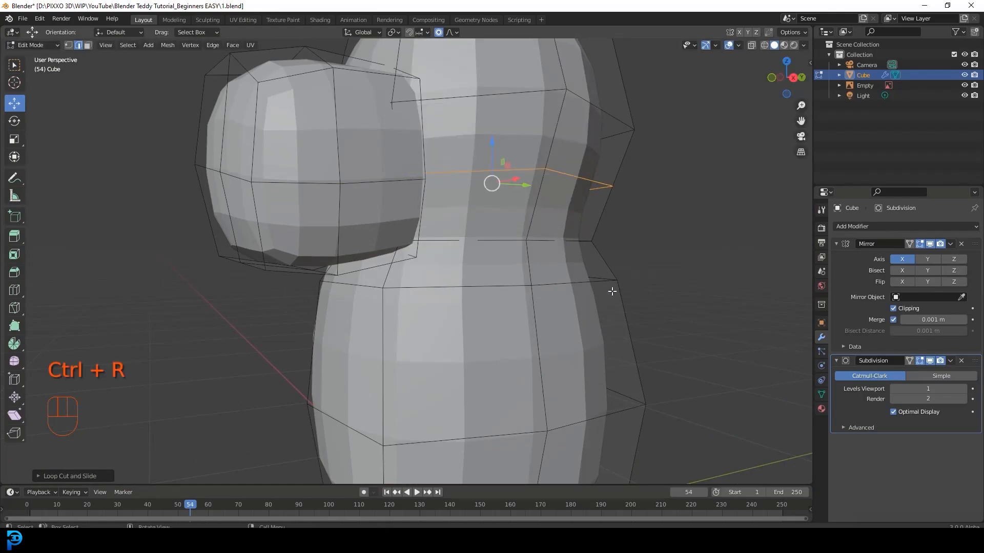
Fatten the lower head's new edge loop outward with a reduced proportional falloff to round the cheeks.
key(alt+s)
scroll(613, 314, up, 4)
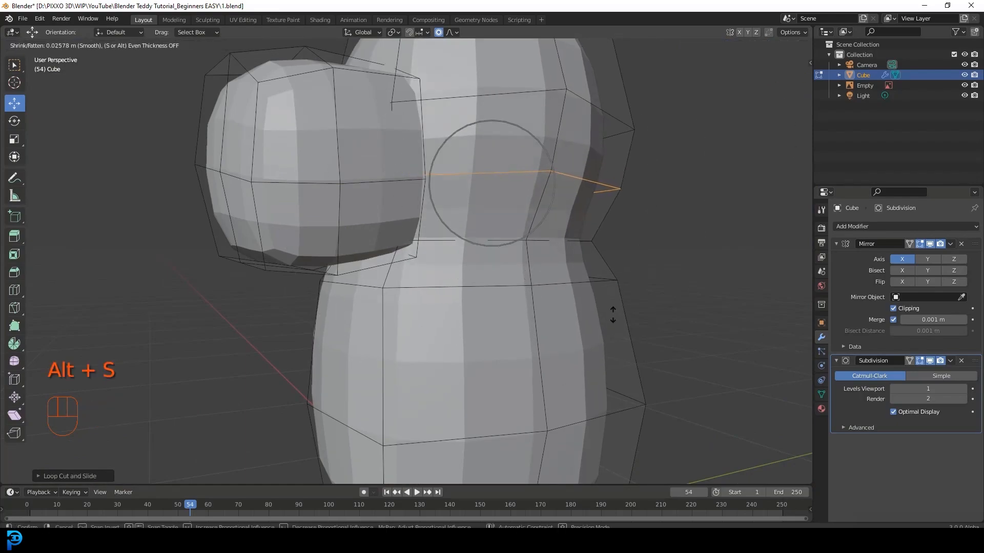
click(610, 311)
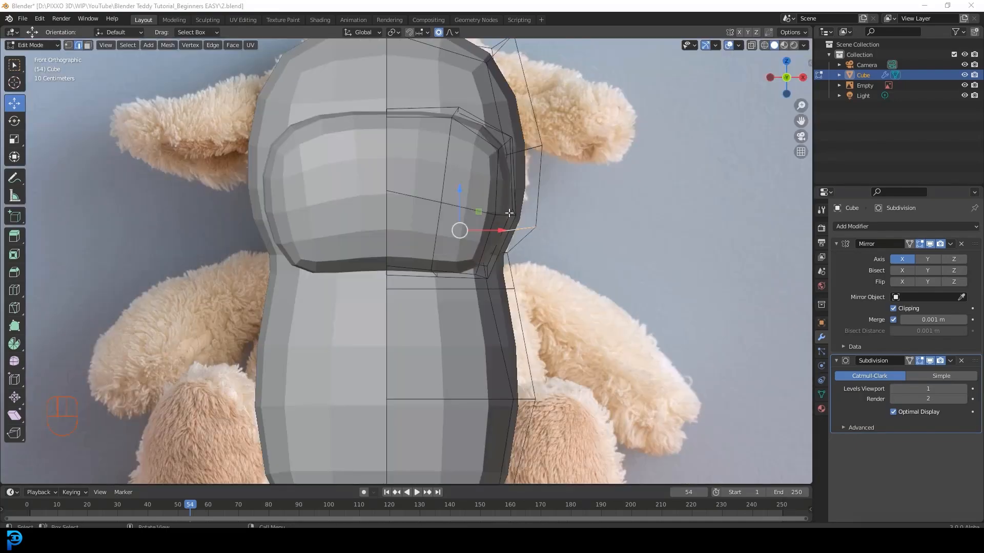
In vertex selection mode, select the head's two outer side vertices and move them inward to match the photo's cheek outline.
scroll(535, 191, up, 1)
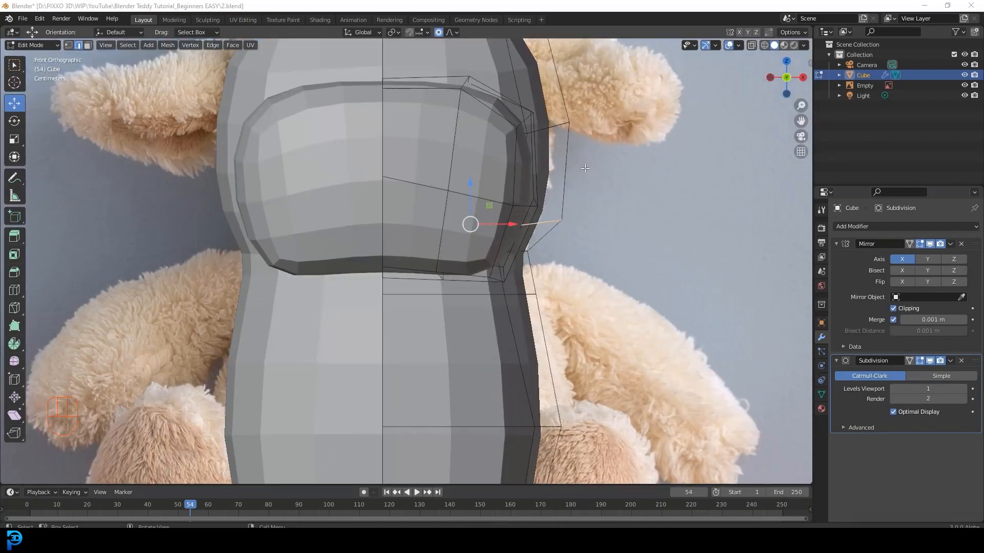
scroll(583, 185, down, 2)
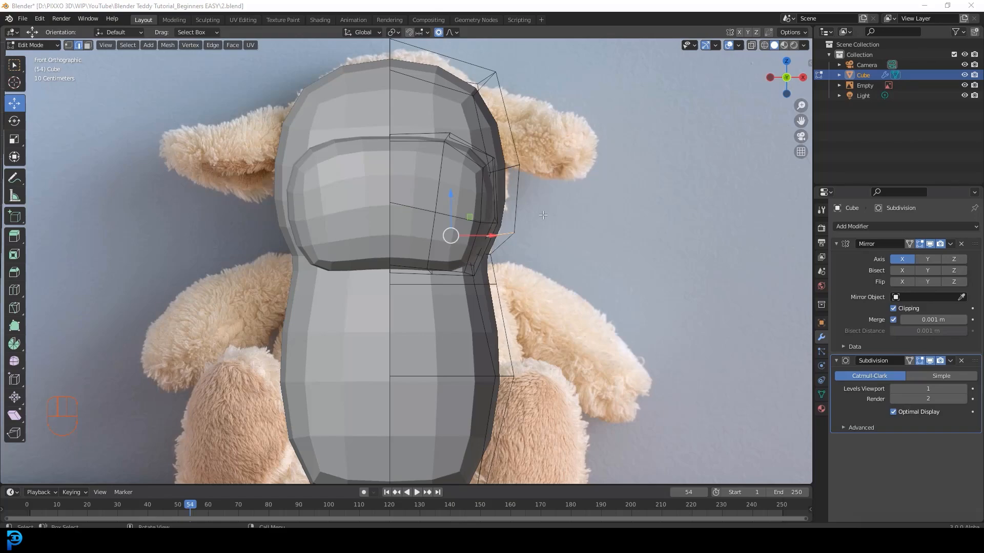
click(71, 44)
click(520, 167)
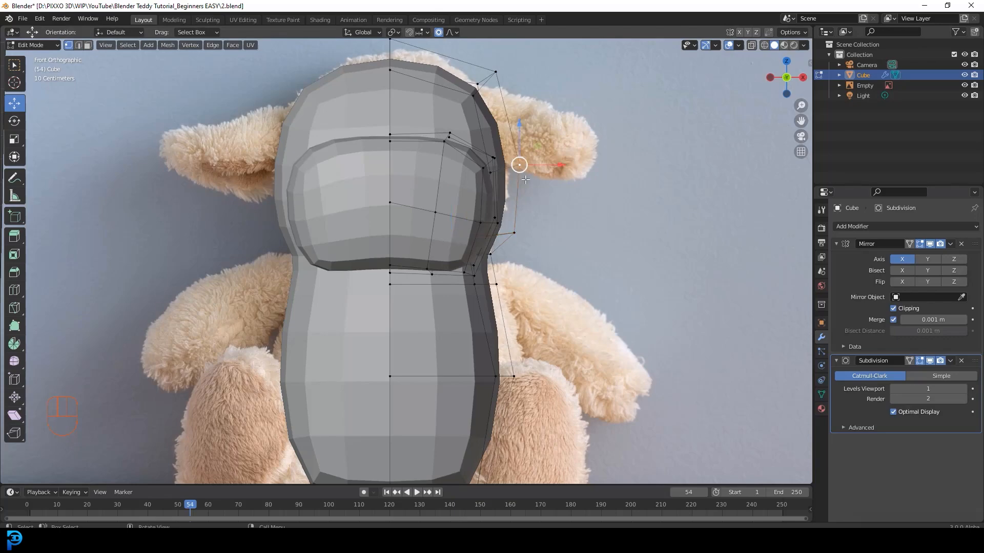
shift+click(519, 237)
scroll(533, 210, up, 1)
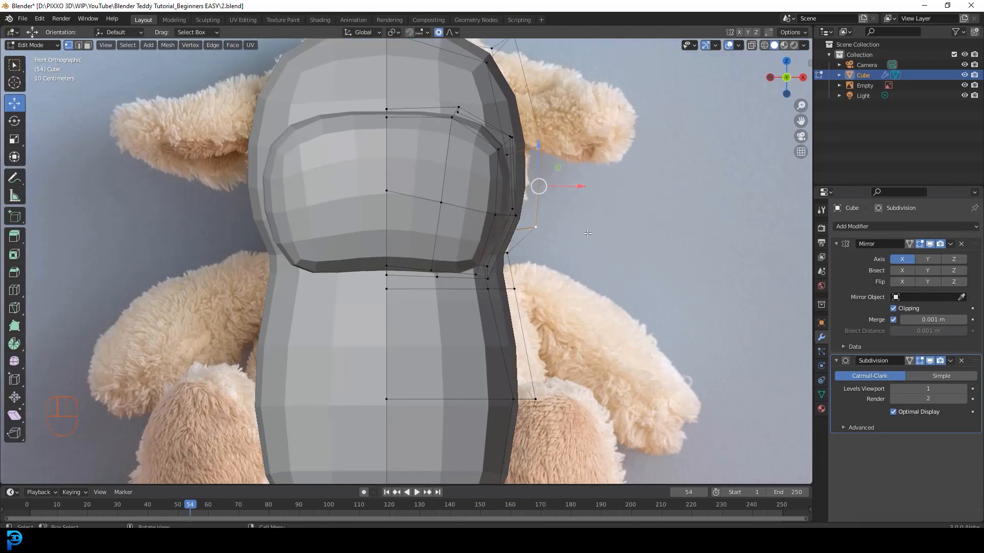
key(g)
click(572, 234)
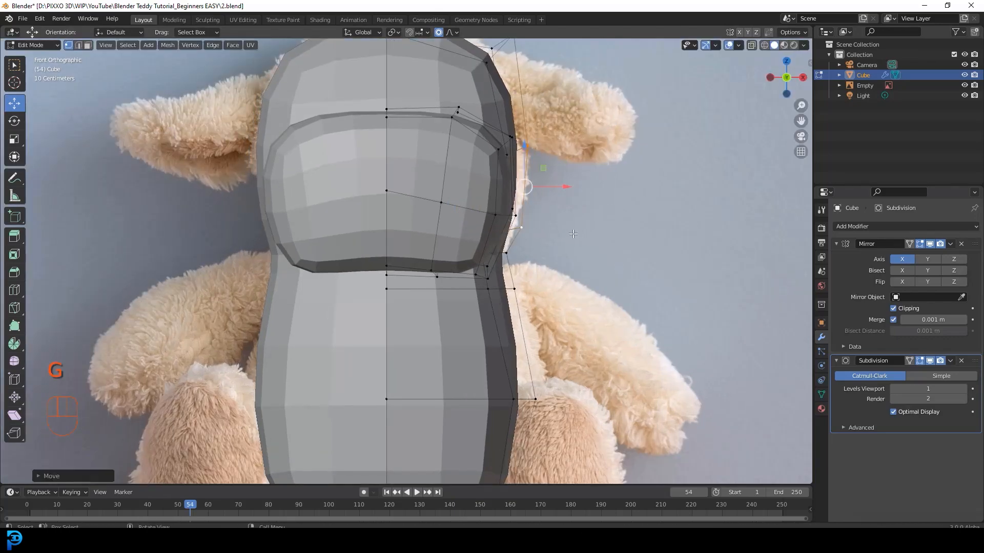
Switch to wireframe shading and pull the head's upper corner vertices inward and down toward the photo's outline.
scroll(564, 226, down, 2)
drag(515, 112, 446, 131)
key(g)
click(481, 116)
drag(576, 121, 446, 95)
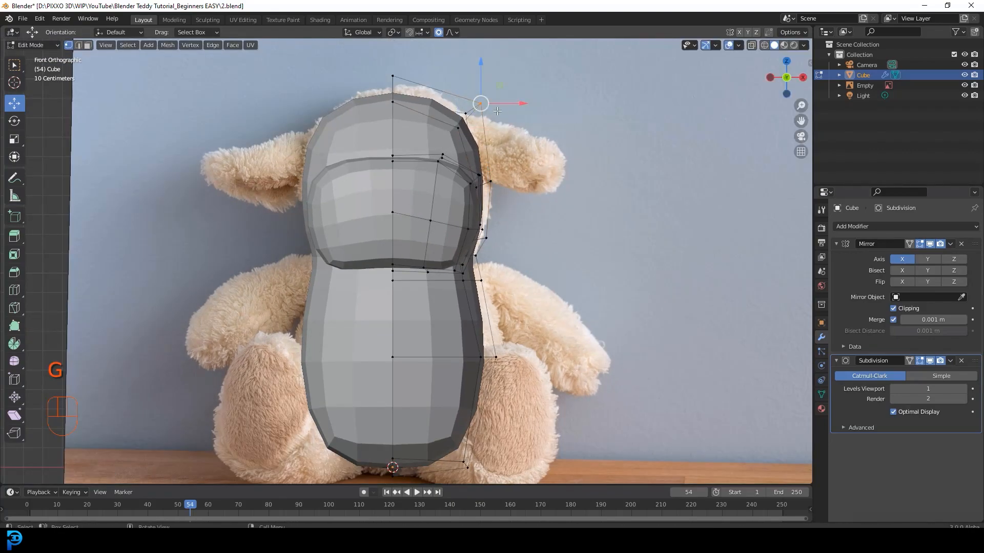
key(z)
click(441, 119)
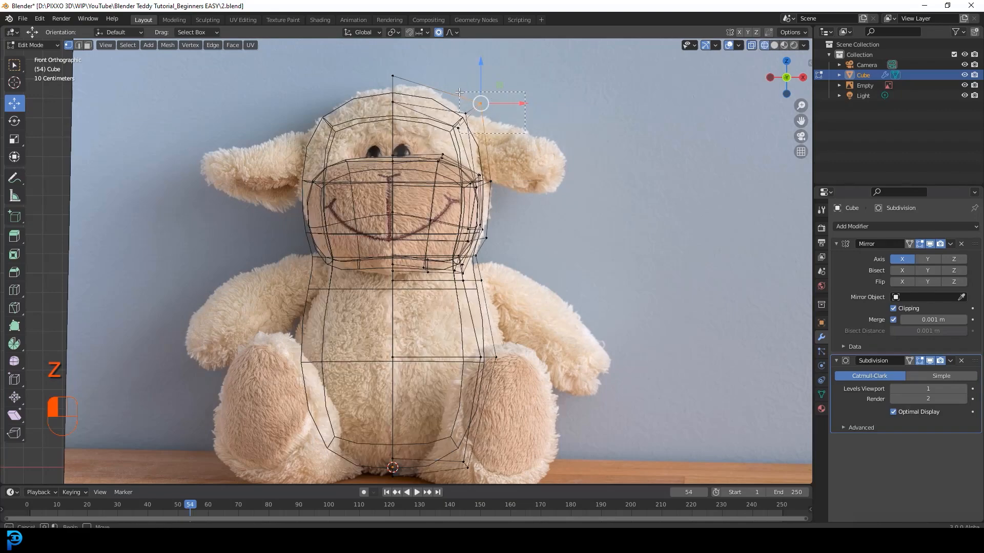
key(g)
click(519, 122)
Box-select the crown's centre vertices and lower them toward the top of the photo's head, then return to solid shading.
drag(384, 66, 435, 149)
key(g)
click(408, 128)
key(z)
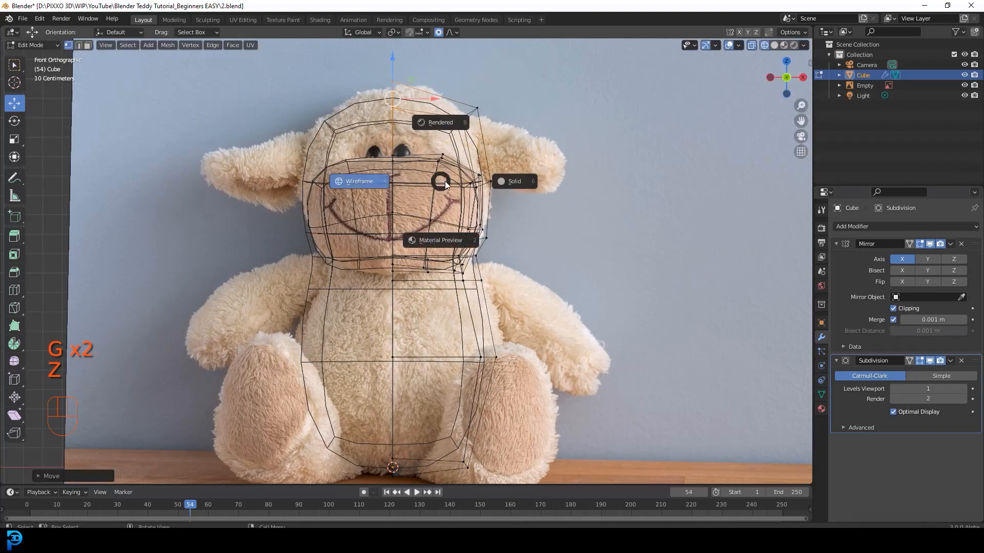
click(512, 182)
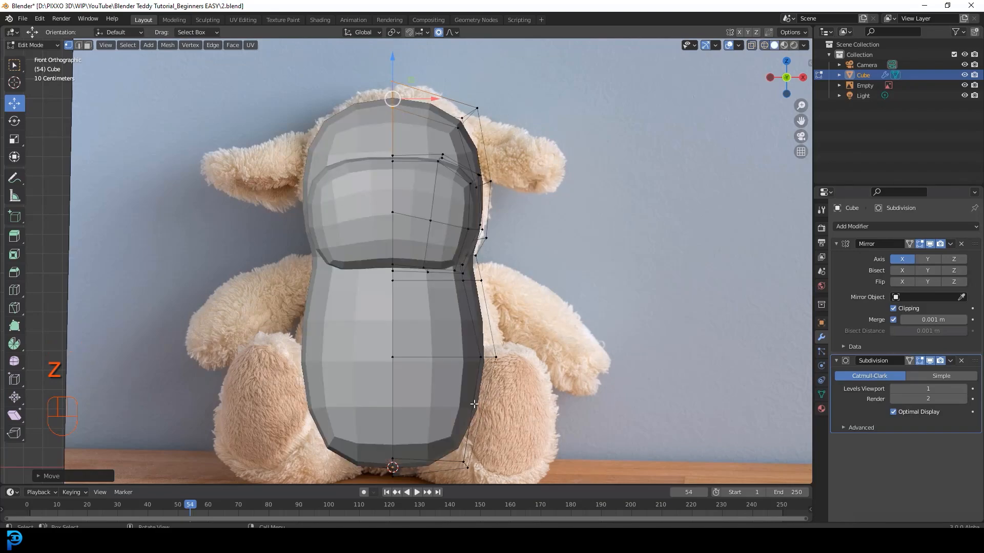
In face selection mode, duplicate the body's lower front face and place the copy just in front of the body.
scroll(469, 389, down, 2)
shift+middle_drag(476, 402, 464, 318)
scroll(464, 318, up, 3)
scroll(478, 292, up, 1)
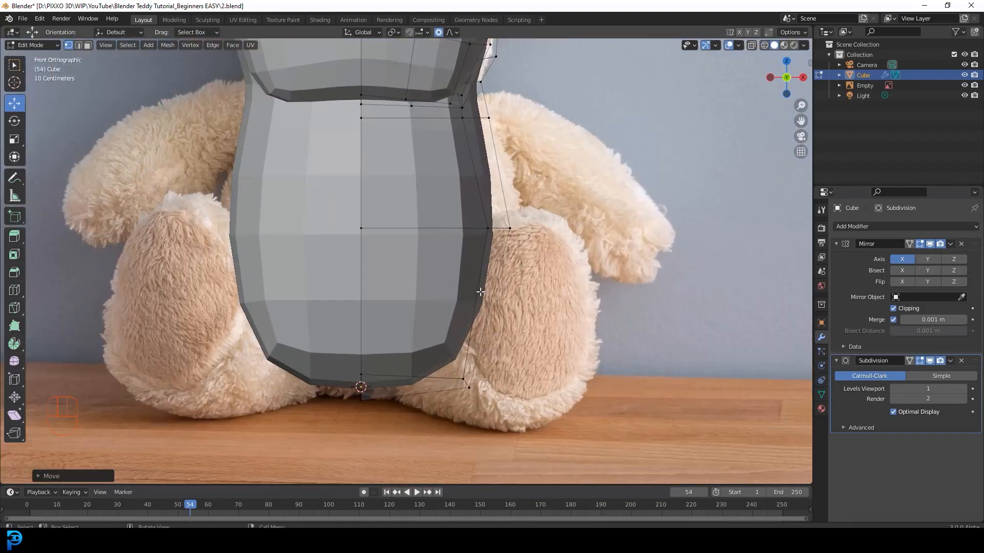
scroll(517, 293, up, 2)
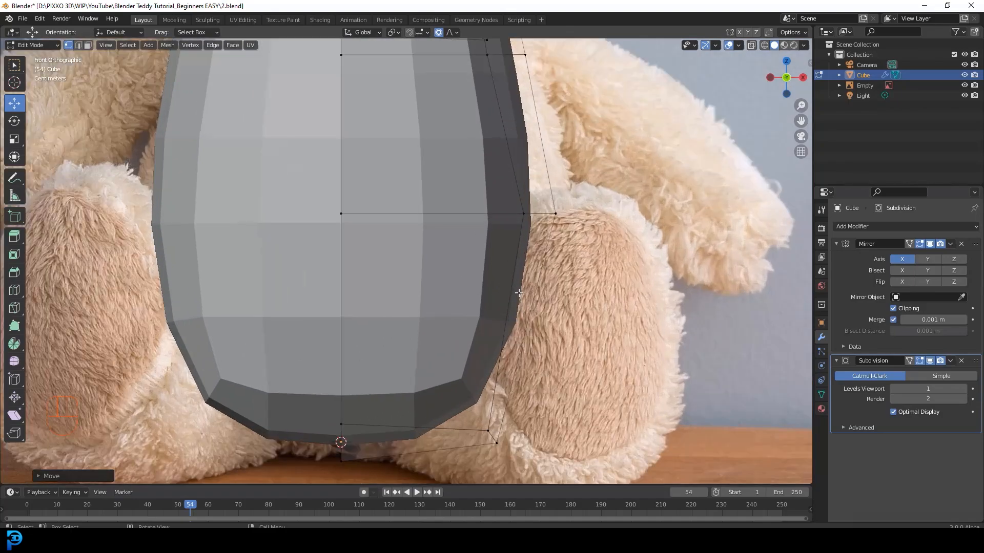
scroll(499, 299, down, 2)
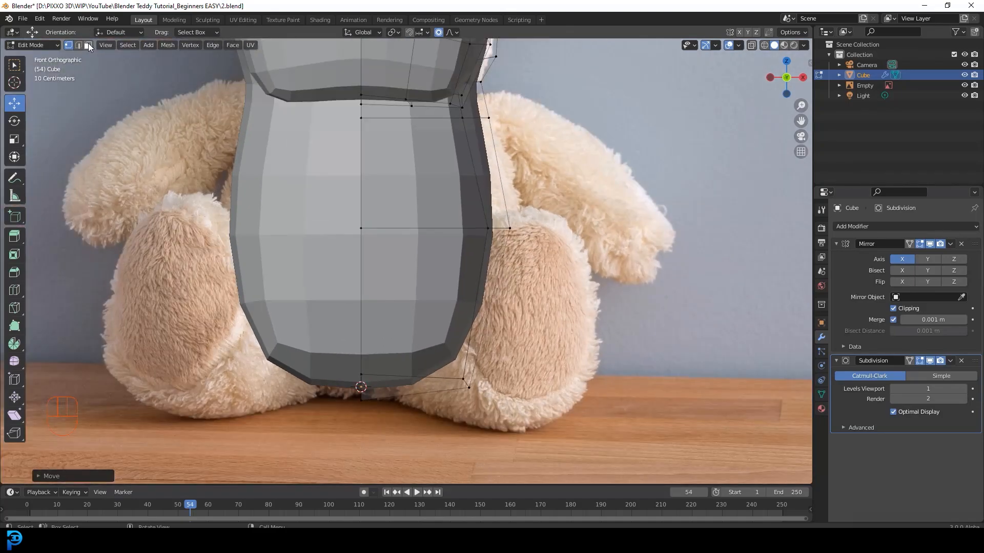
scroll(385, 315, down, 2)
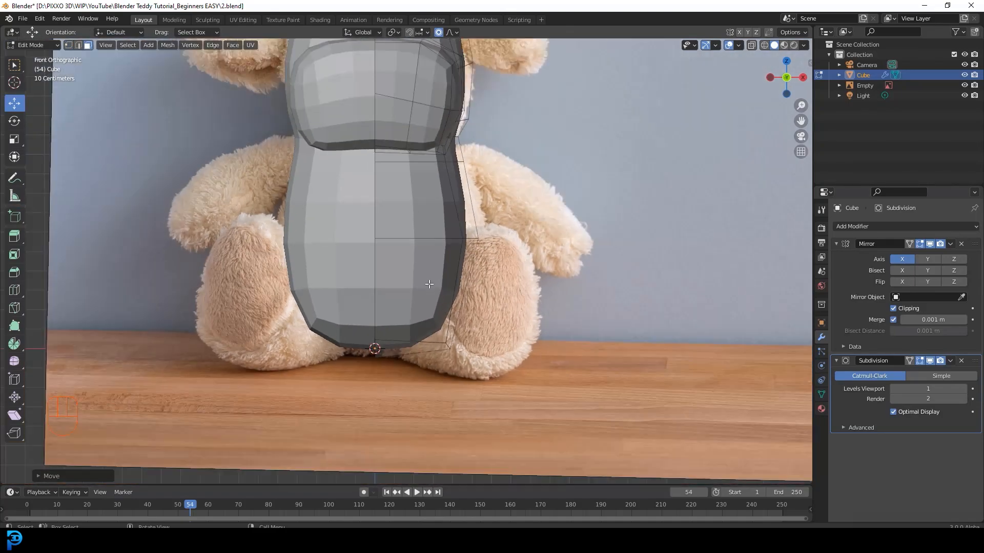
click(429, 290)
middle_drag(429, 290, 410, 294)
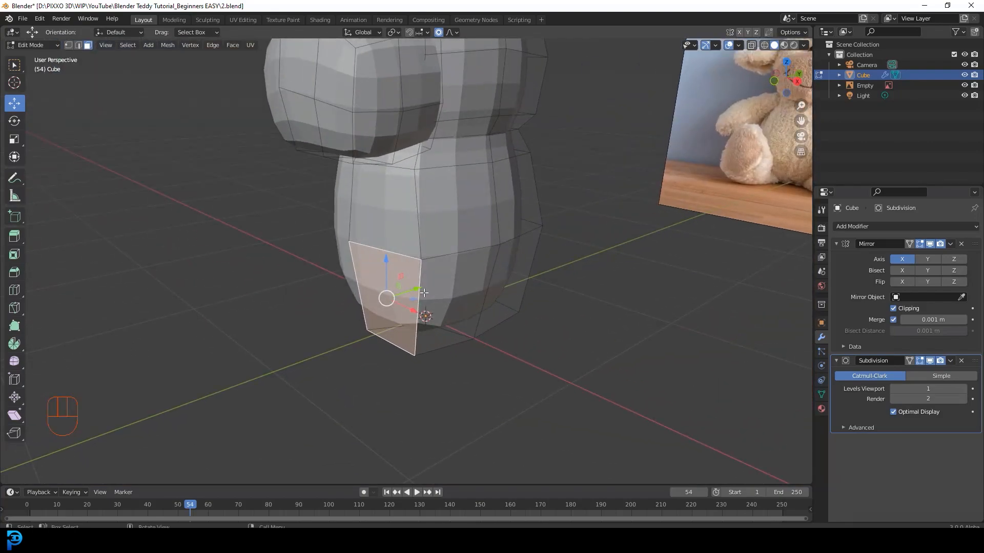
key(shift+d)
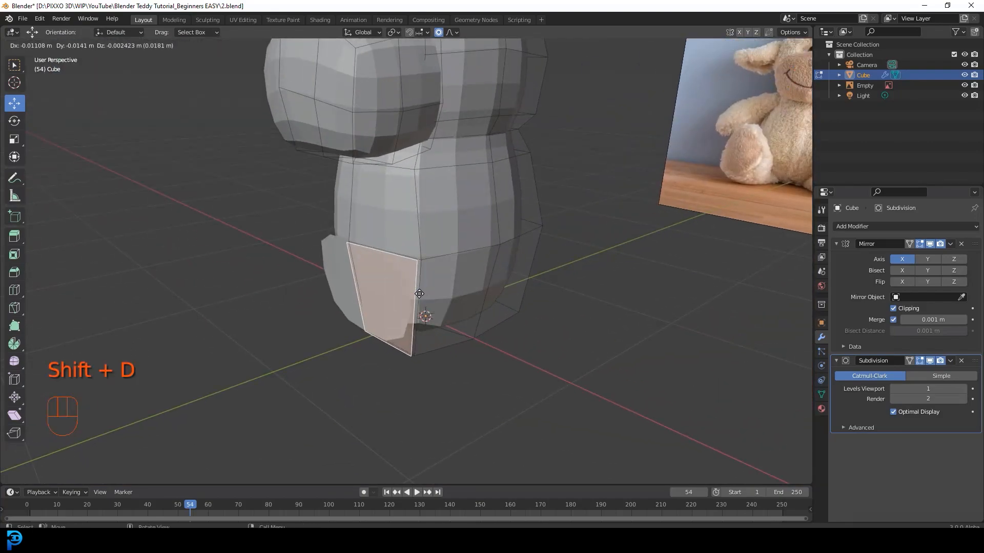
click(420, 297)
Disable clipping on the Mirror modifier, move the duplicated face sideways off the centre line, and re-enable clipping.
middle_drag(385, 301, 493, 300)
middle_drag(384, 271, 341, 210)
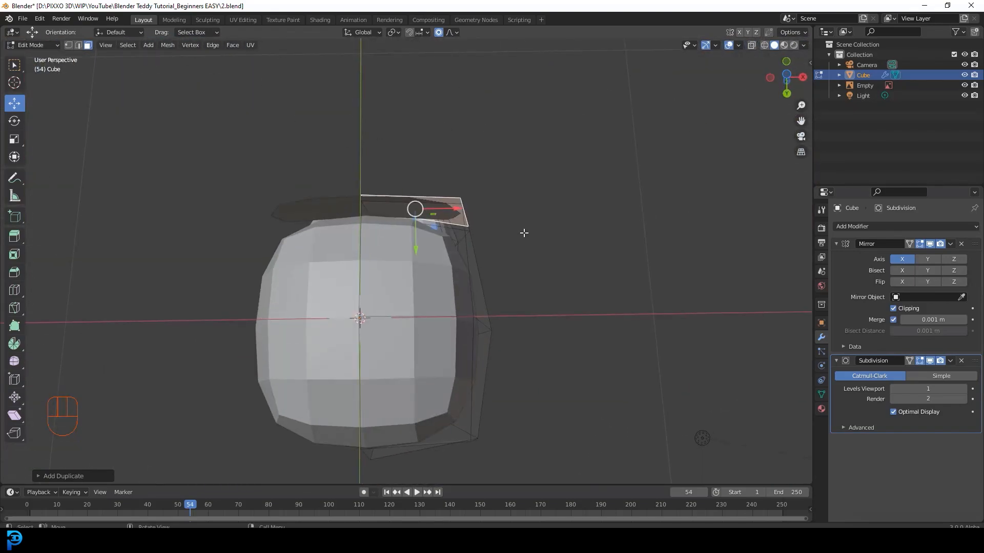
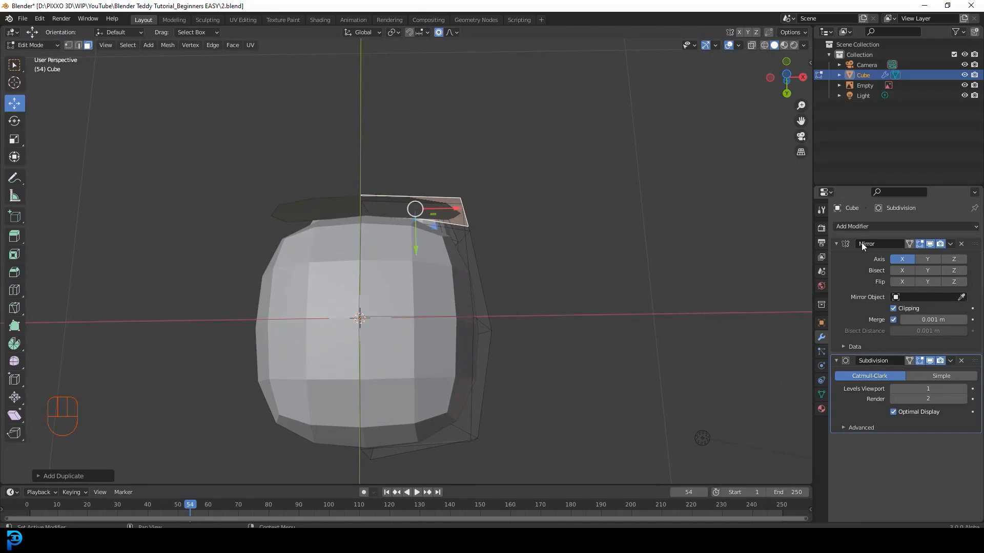
click(897, 308)
middle_drag(564, 252, 564, 302)
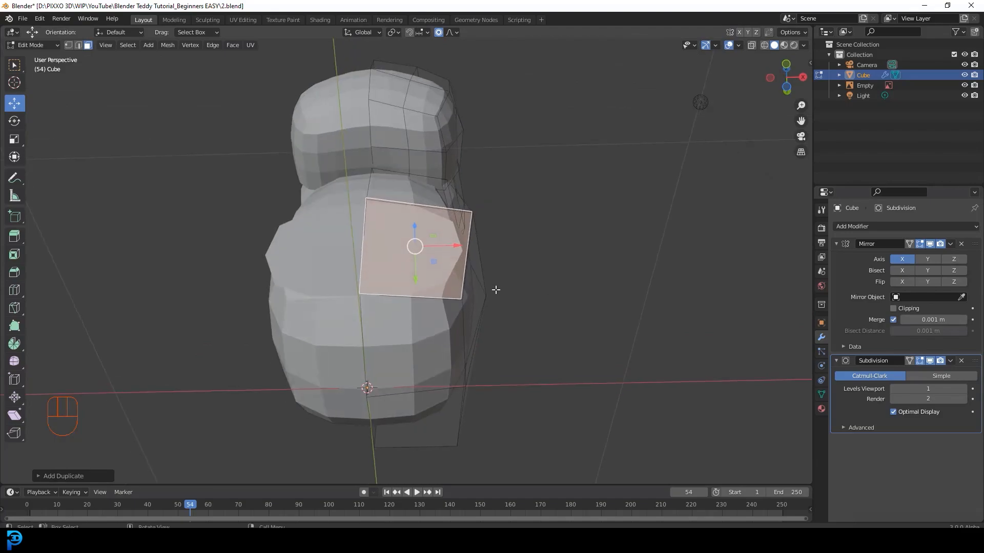
key(g)
click(540, 296)
click(894, 309)
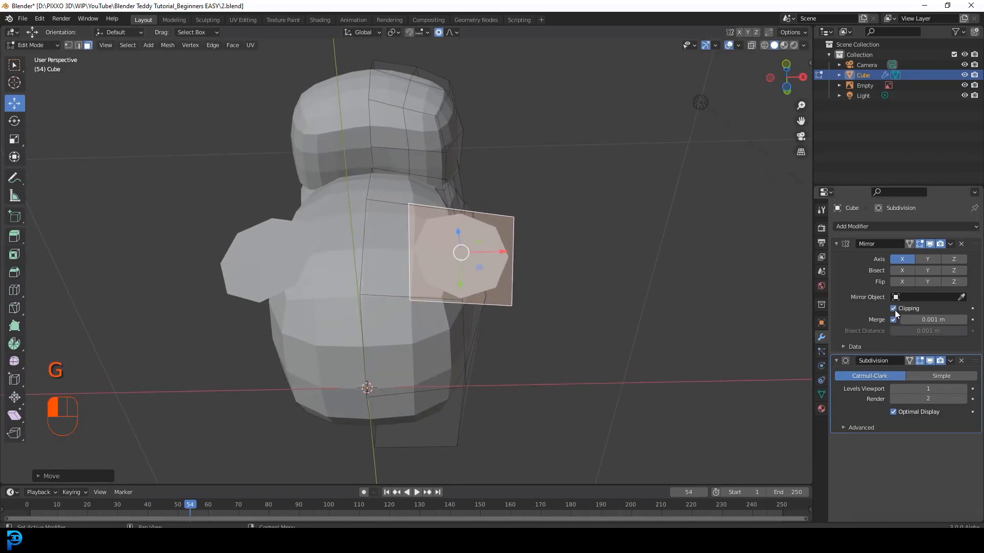
Scale the duplicated face down to less than half its size and move it back against the body's lower front.
middle_drag(430, 300, 479, 311)
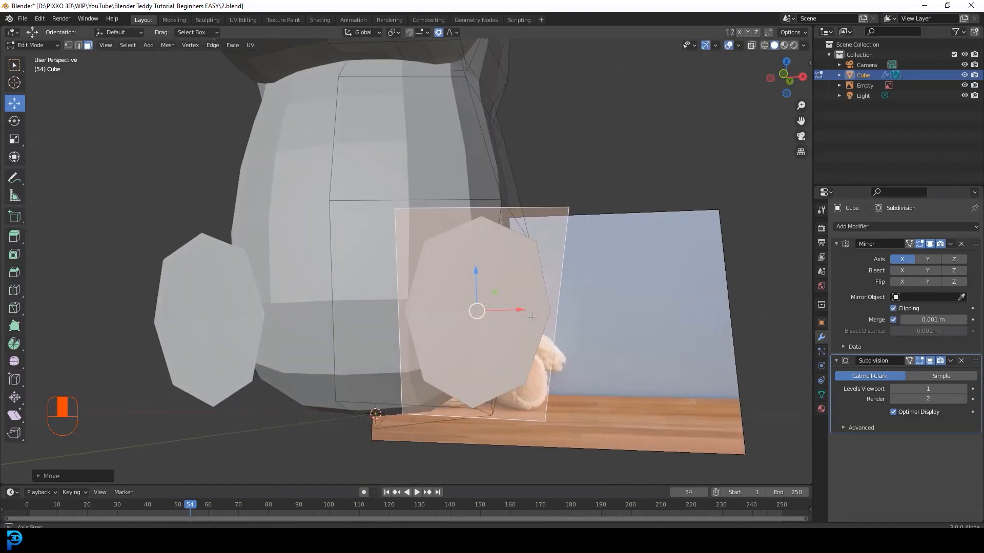
key(s)
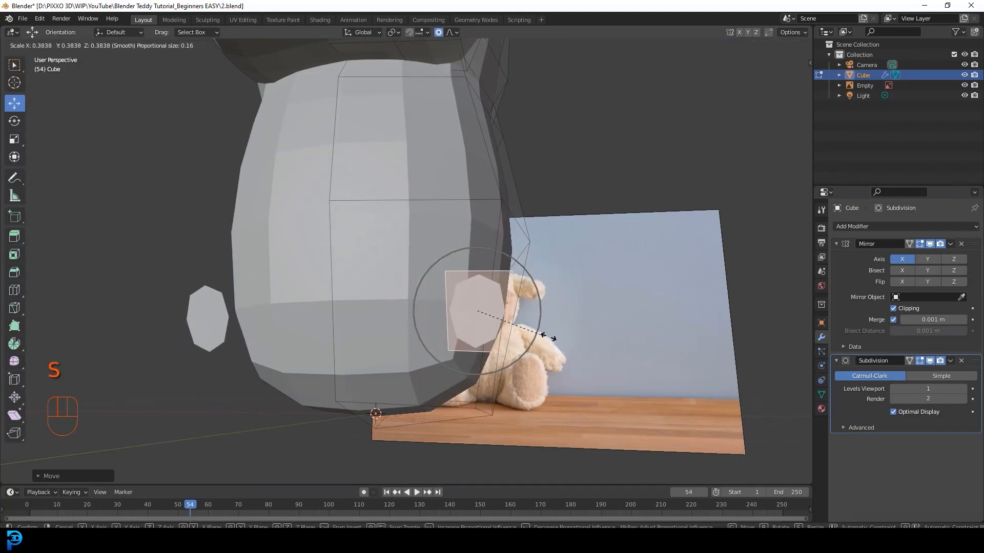
click(558, 340)
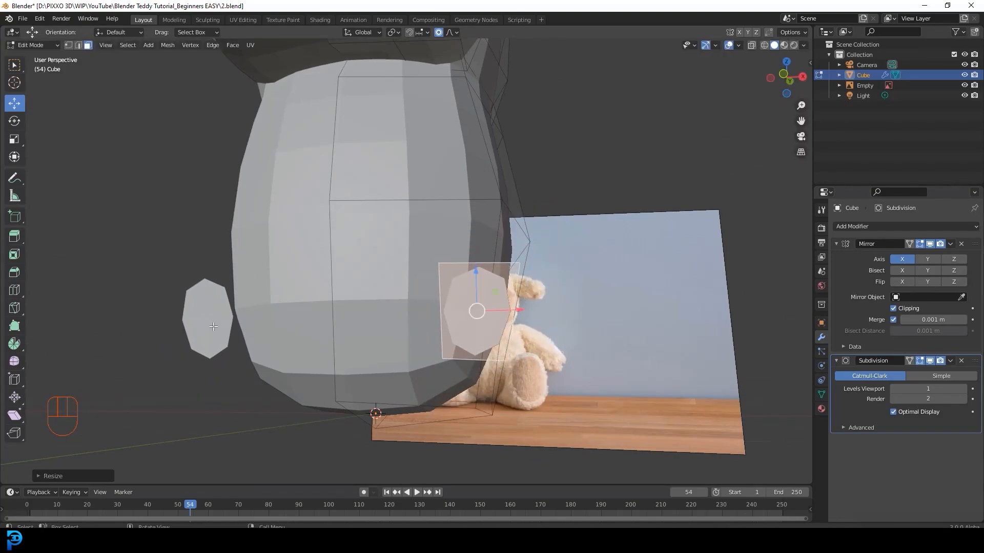
middle_drag(338, 413, 481, 266)
key(f)
key(g)
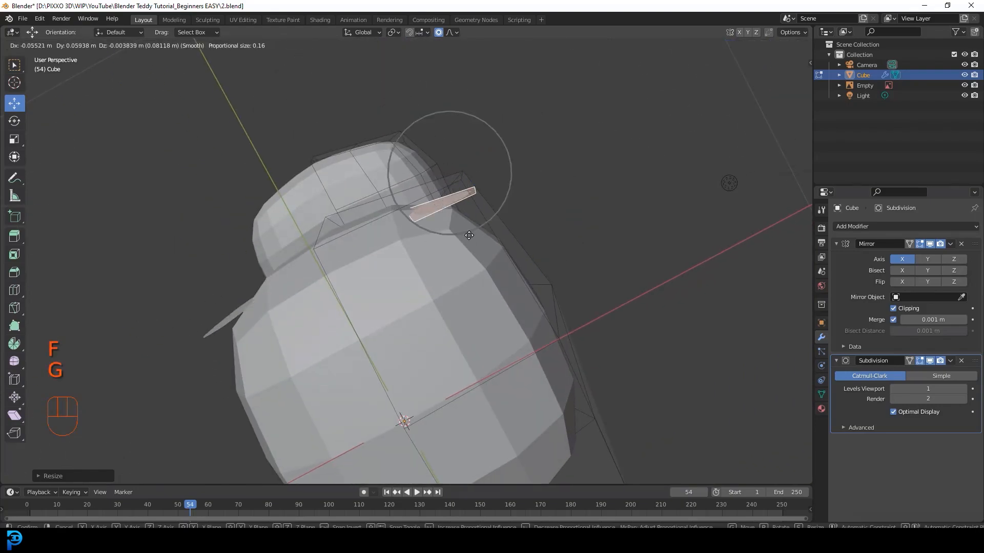
click(466, 239)
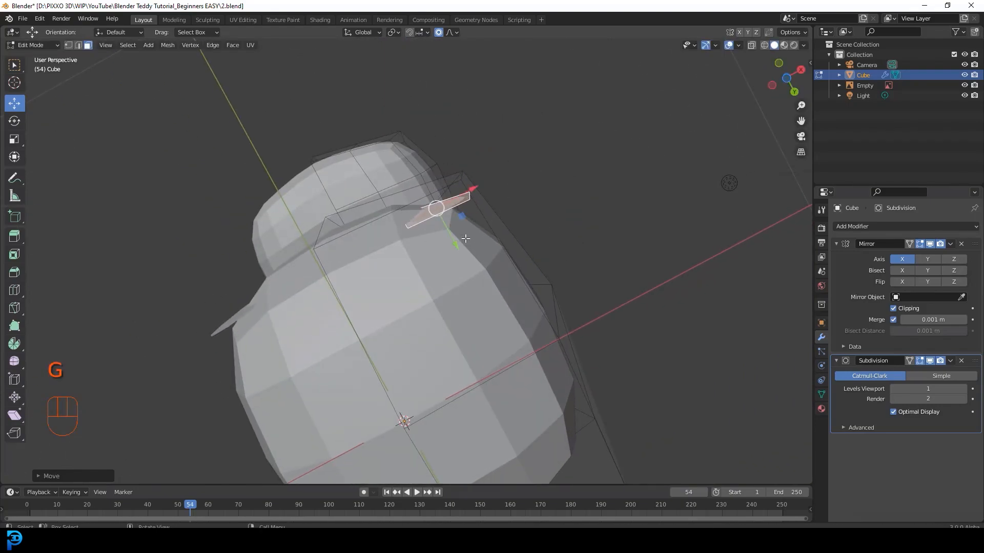
In front wireframe view, move the small face down to where the photo's leg joins the bottom of the body.
key(KP_1)
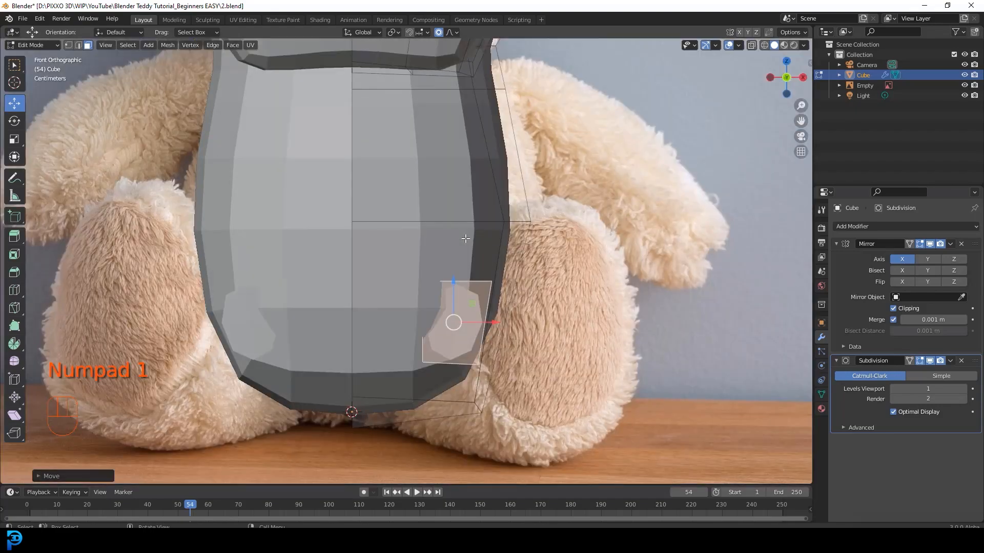
key(z)
click(410, 259)
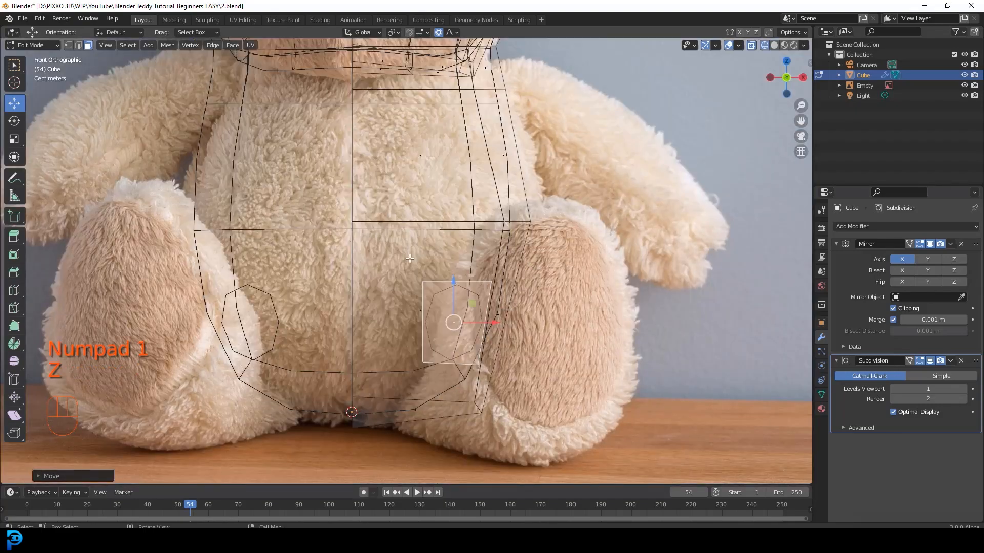
scroll(445, 285, down, 2)
shift+middle_drag(492, 340, 468, 309)
scroll(469, 310, up, 2)
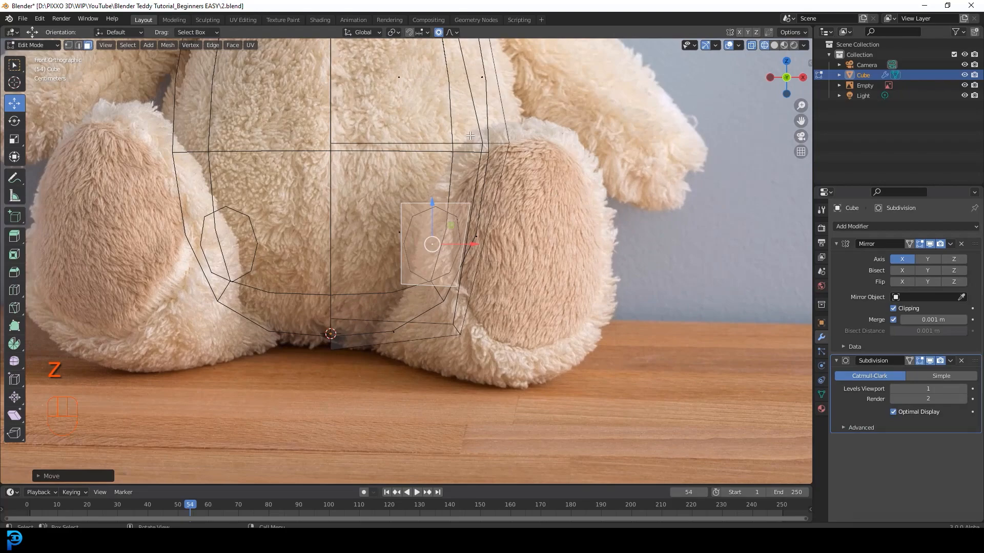
scroll(560, 161, up, 2)
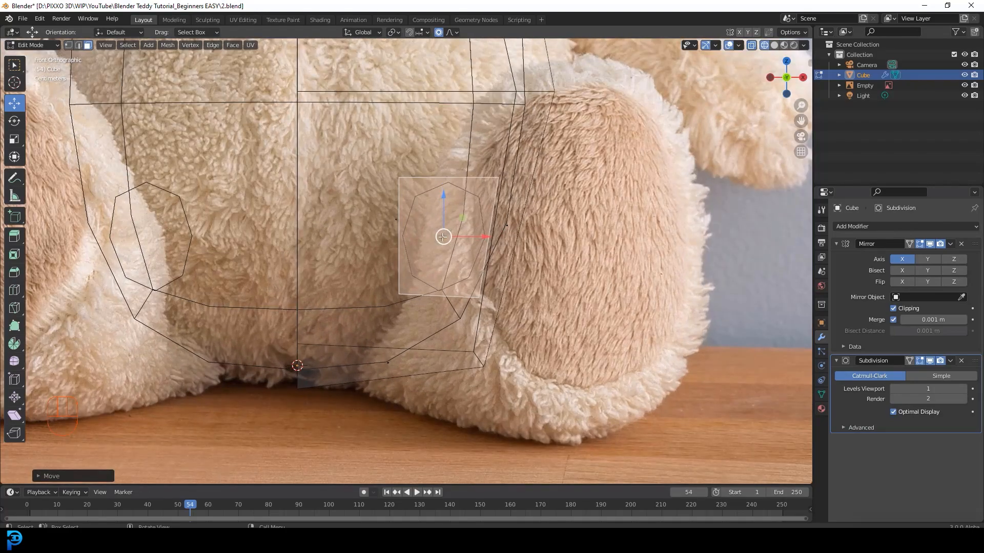
scroll(436, 246, up, 1)
key(g)
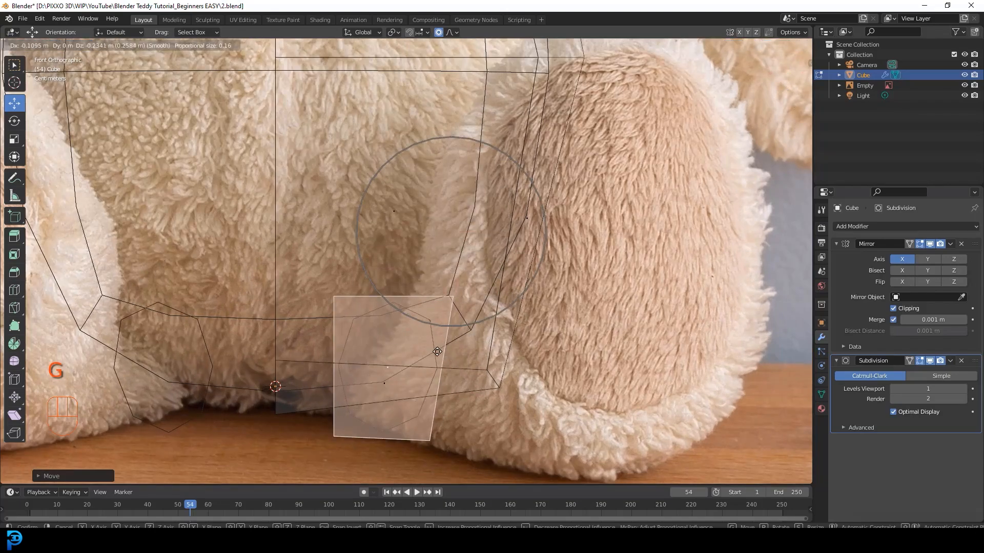
click(439, 348)
scroll(385, 318, up, 1)
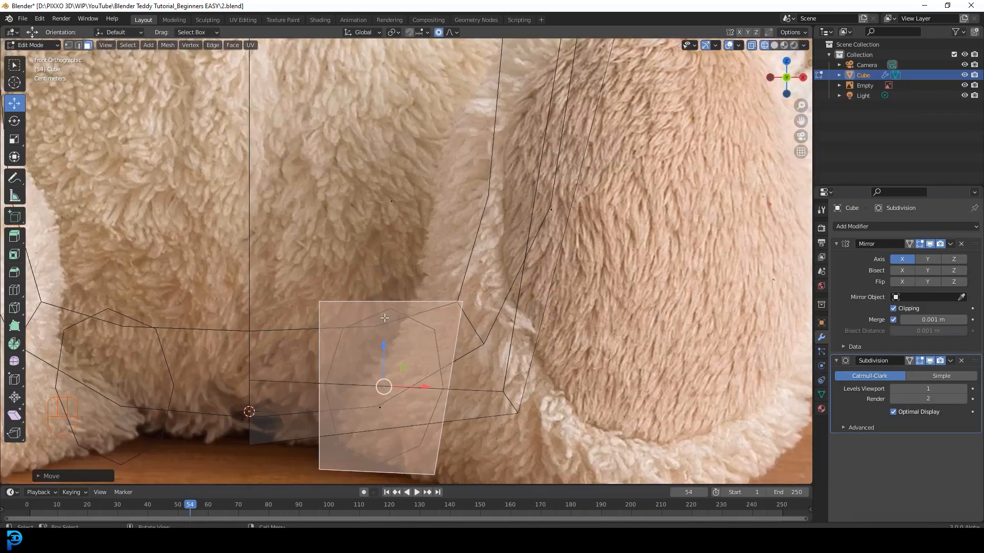
key(g)
click(412, 361)
Extrude the small face forward, away from the body, to form the leg.
scroll(413, 362, down, 2)
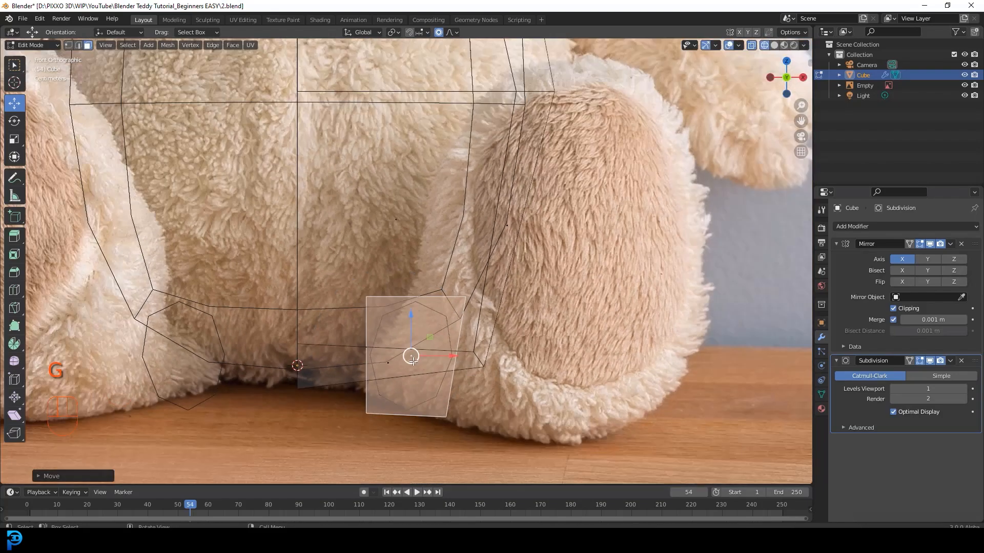
scroll(412, 361, down, 1)
scroll(408, 324, down, 3)
middle_drag(408, 324, 446, 307)
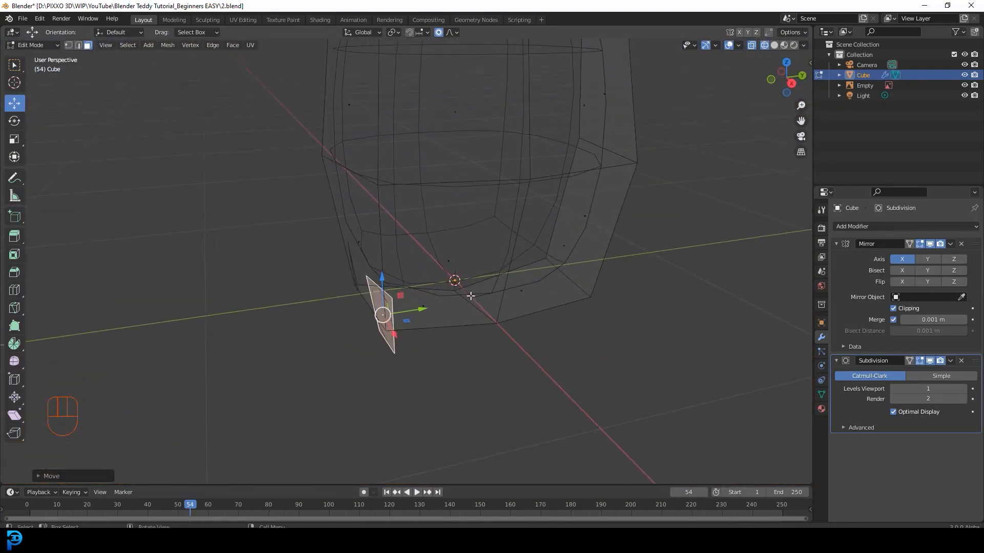
key(e)
click(281, 306)
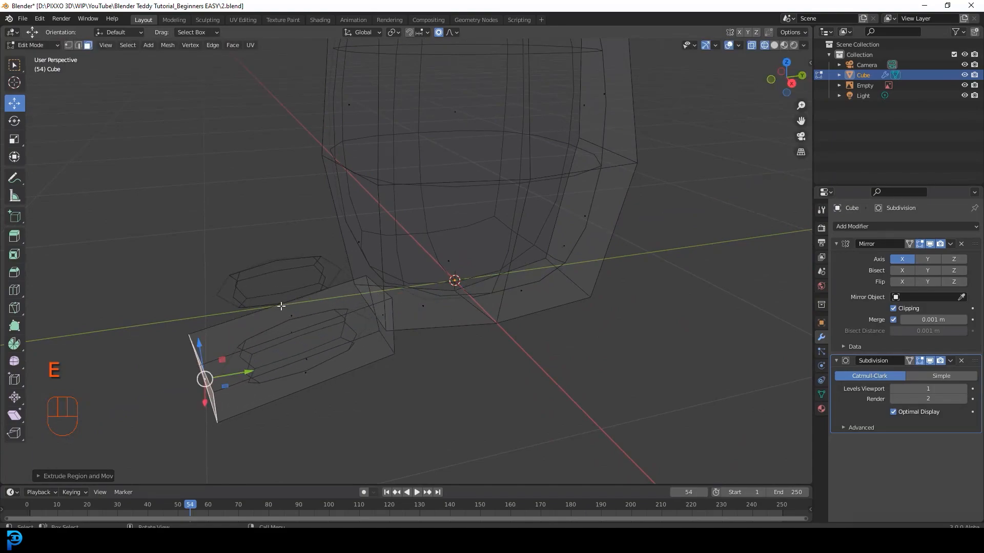
In front view, enlarge the leg's end face to nearly three times its size and move it over the photo's foot.
key(KP_1)
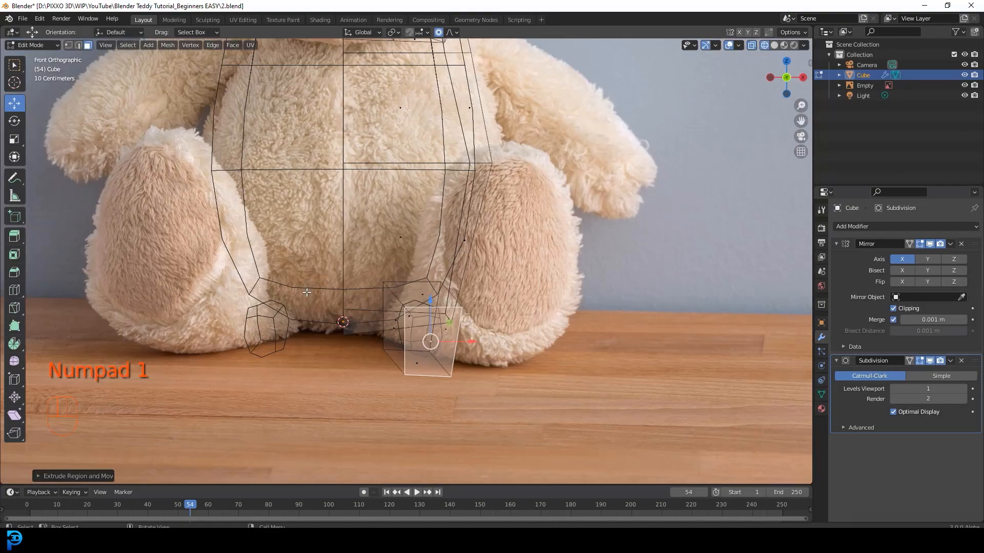
key(s)
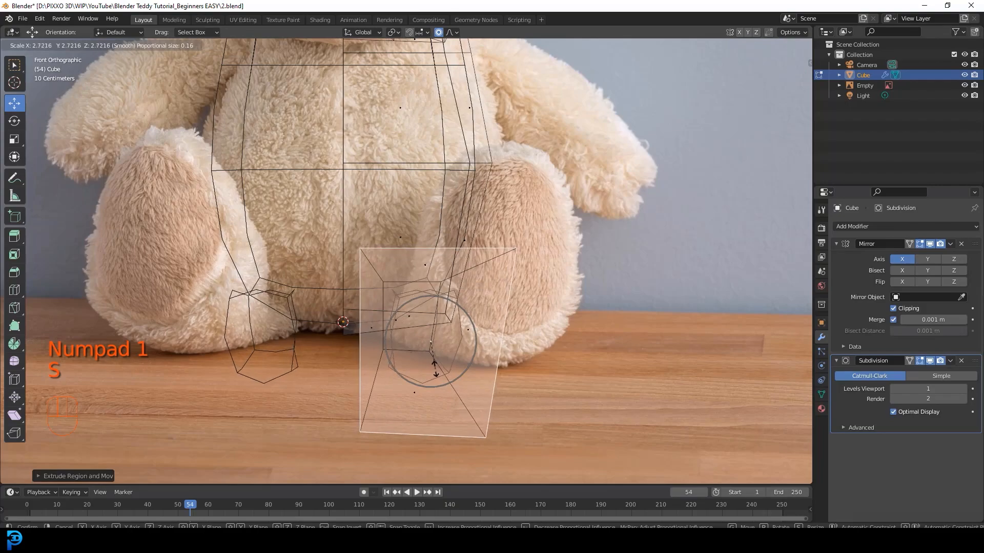
click(414, 363)
scroll(414, 364, up, 2)
key(g)
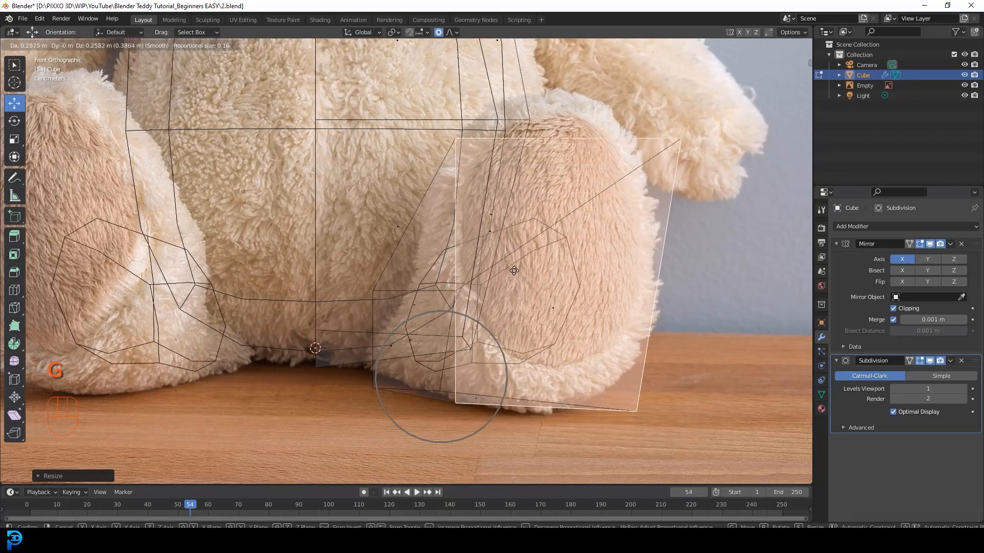
click(516, 255)
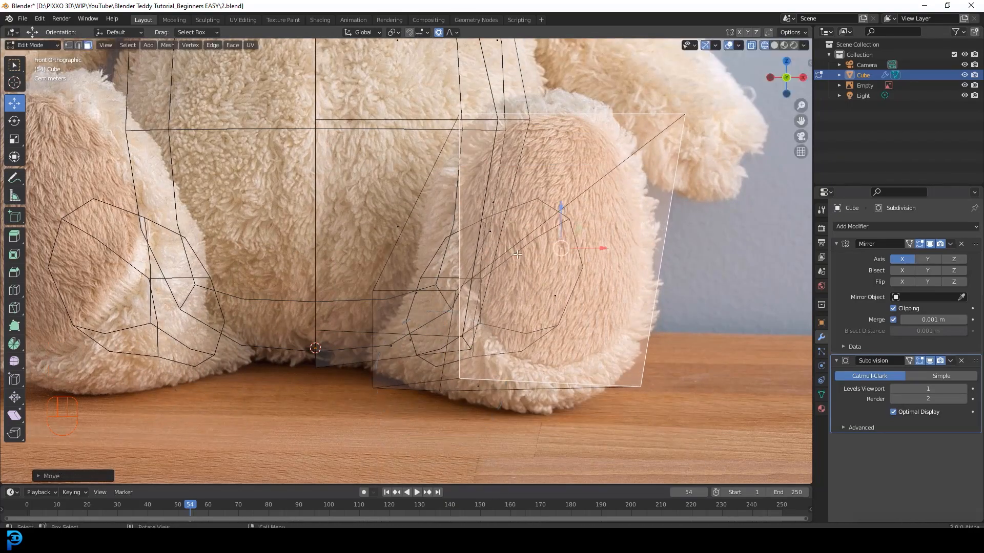
Stretch the leg's end face vertically, shrink it slightly overall and nudge it to fit the foot outline in the photo.
key(s)
key(z)
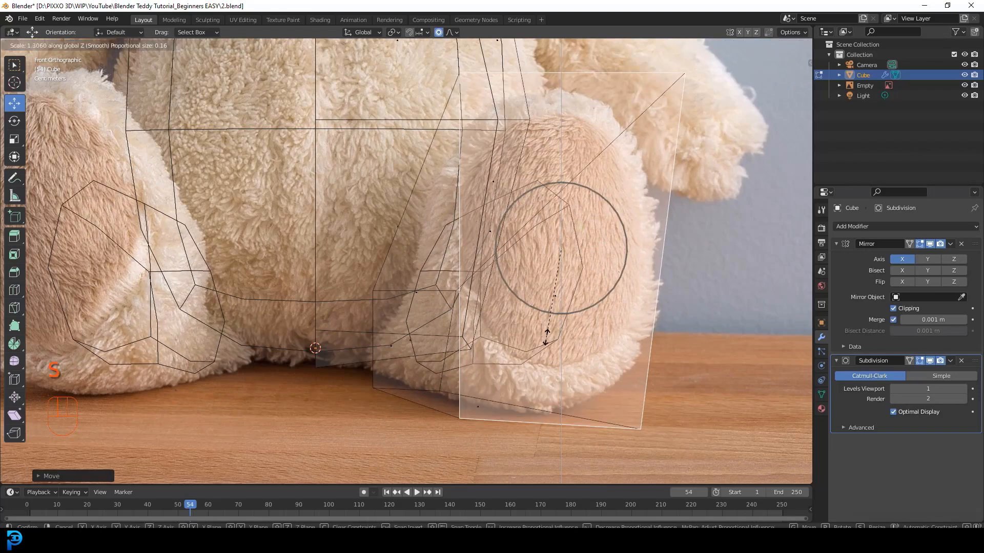
click(546, 337)
key(s)
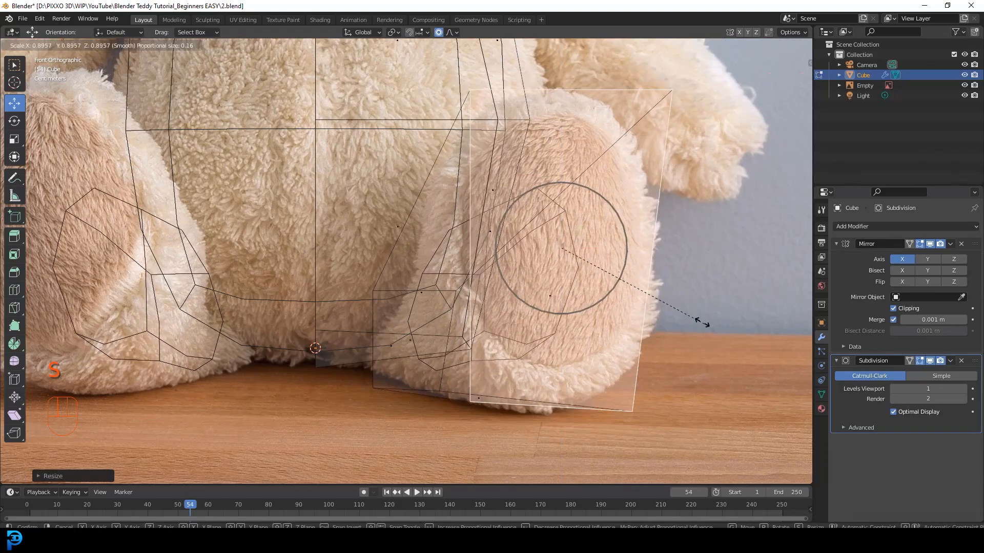
click(700, 323)
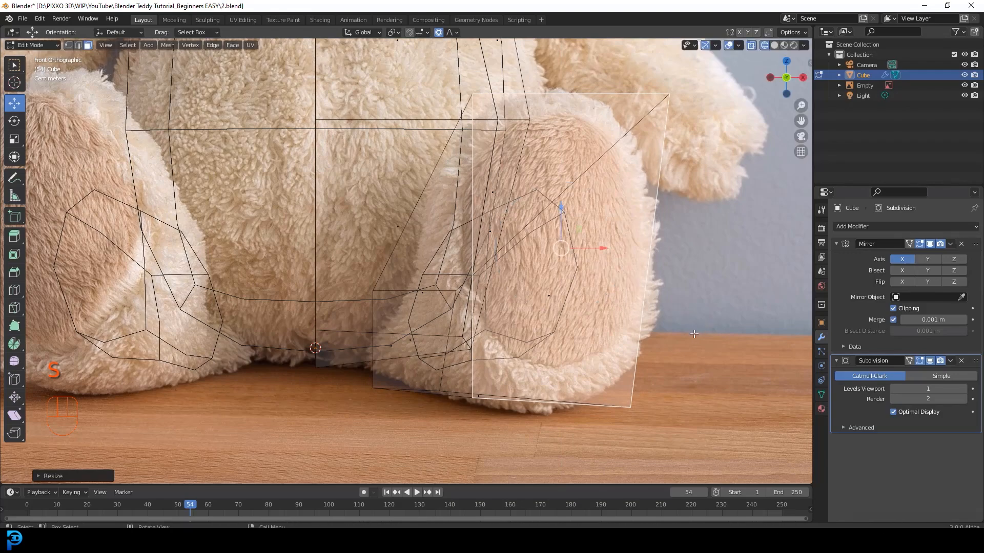
key(g)
click(692, 335)
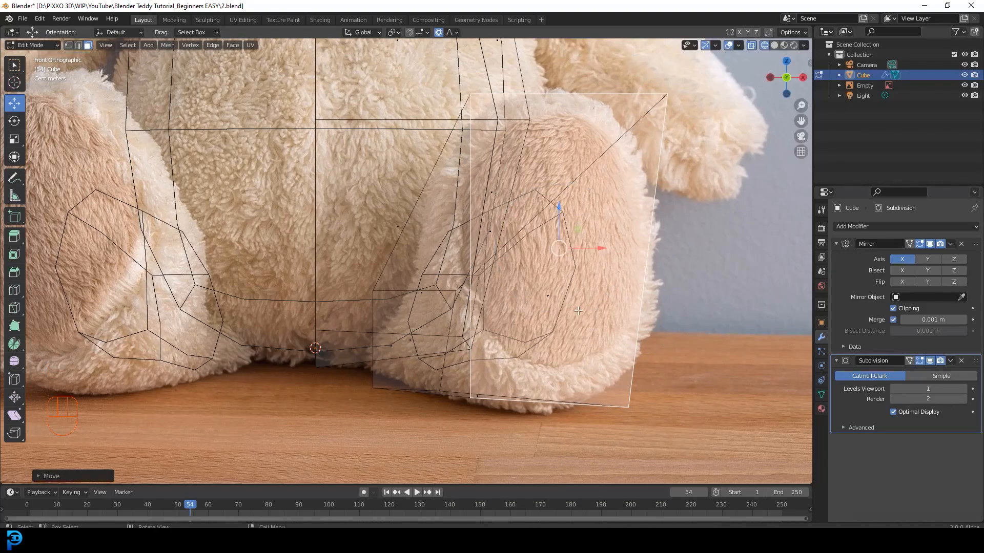
key(g)
click(583, 326)
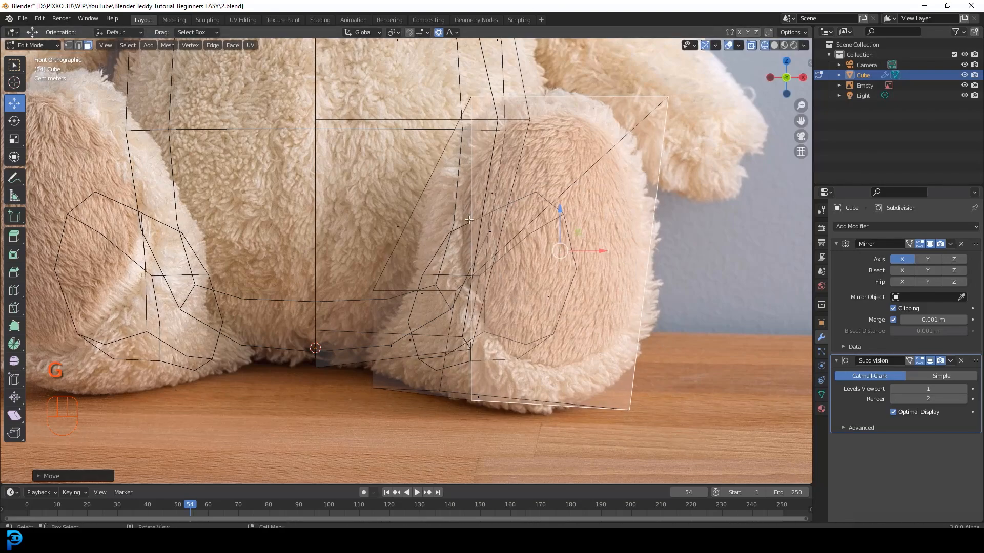
In side view, flatten the leg's end face along Y and rotate it slightly to straighten the sole.
scroll(615, 264, down, 3)
middle_drag(616, 263, 483, 264)
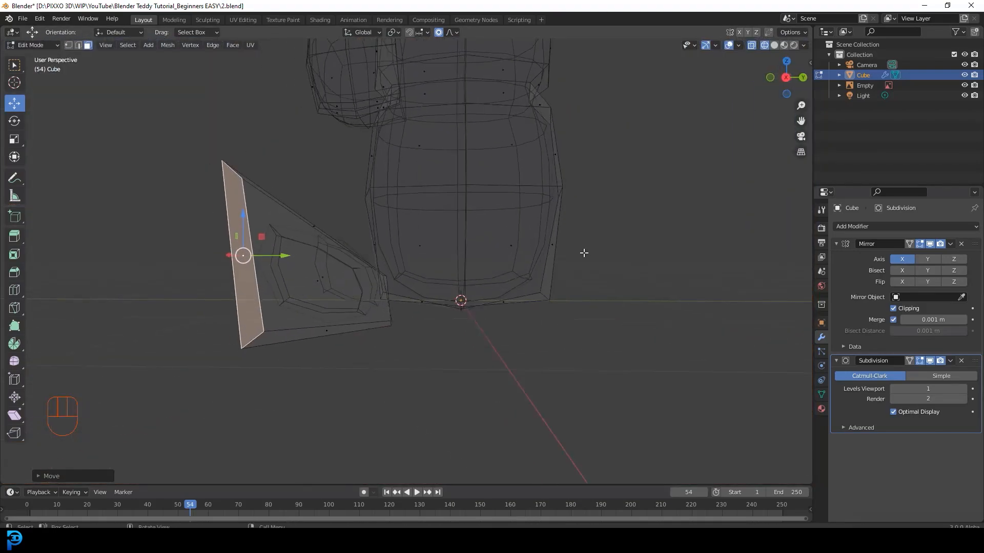
key(KP_3)
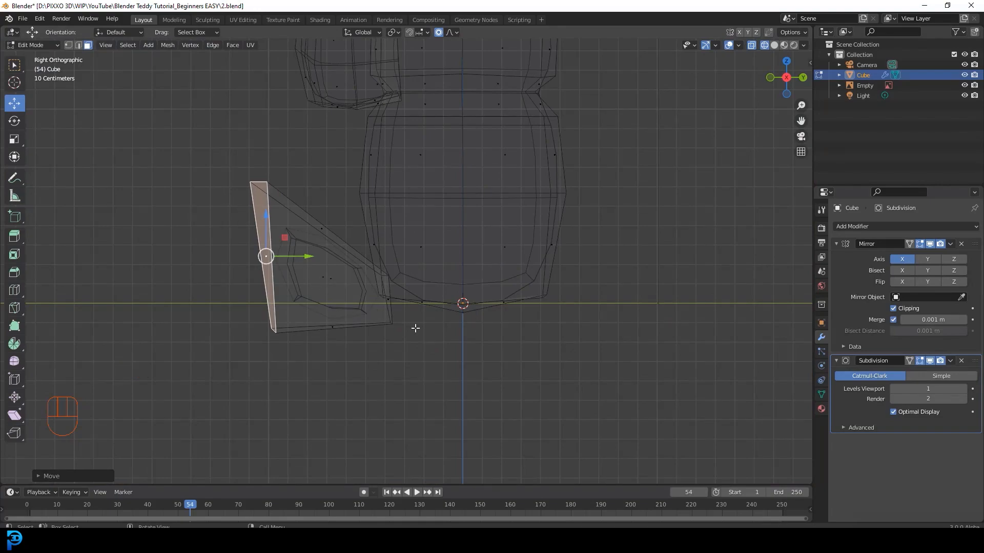
key(s)
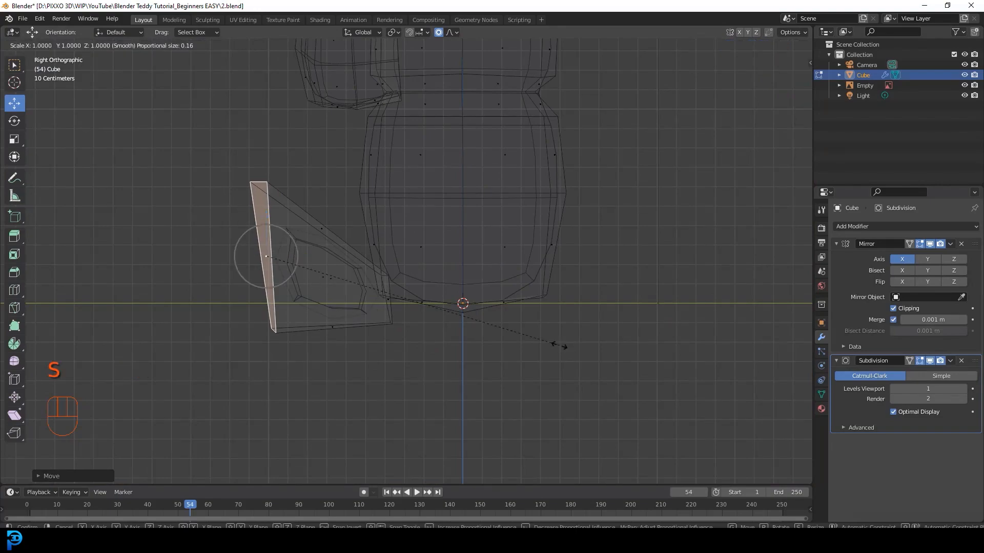
key(y)
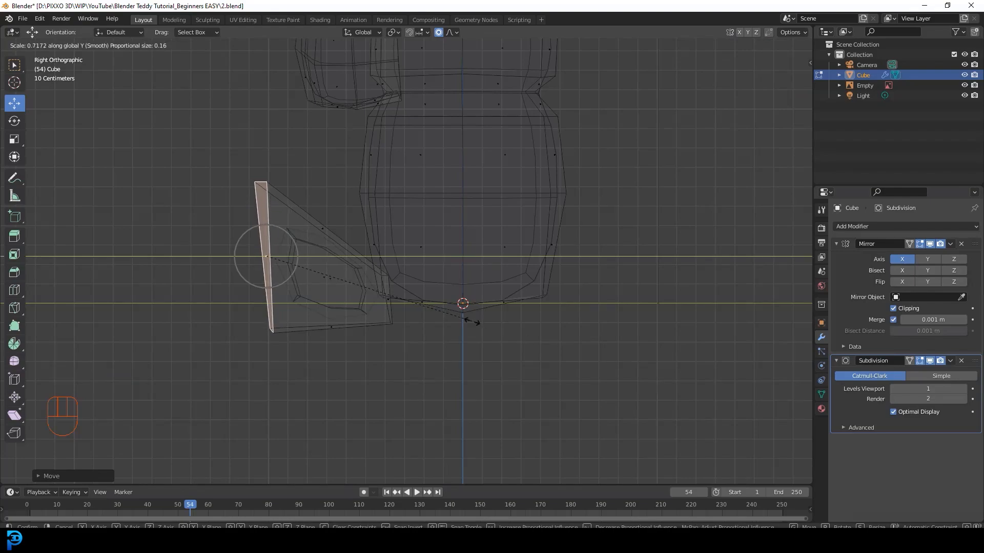
click(300, 268)
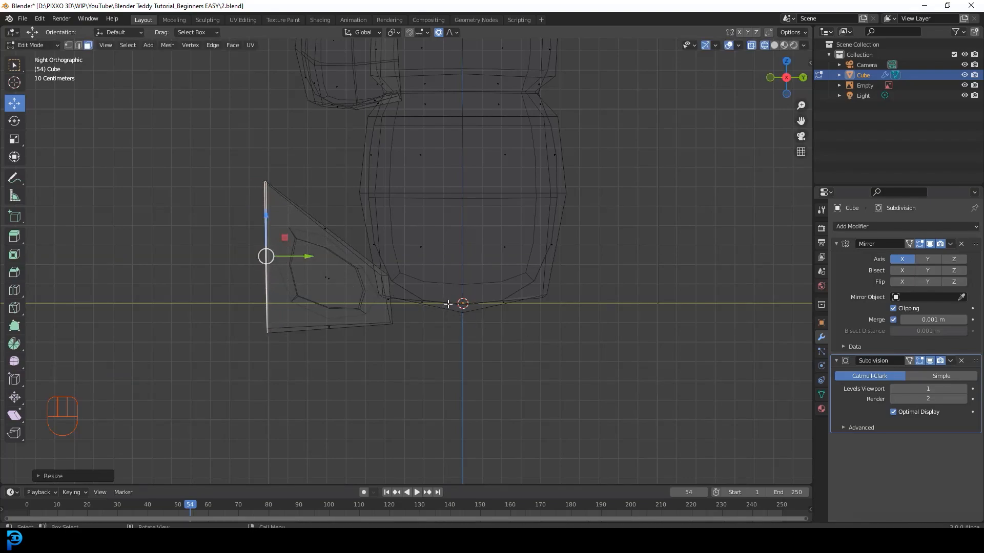
key(r)
click(508, 303)
Extrude the sole face a short distance forward, scale it down slightly, and return the viewport to solid shading.
middle_drag(508, 302, 323, 300)
scroll(323, 300, up, 4)
middle_drag(281, 259, 308, 271)
key(e)
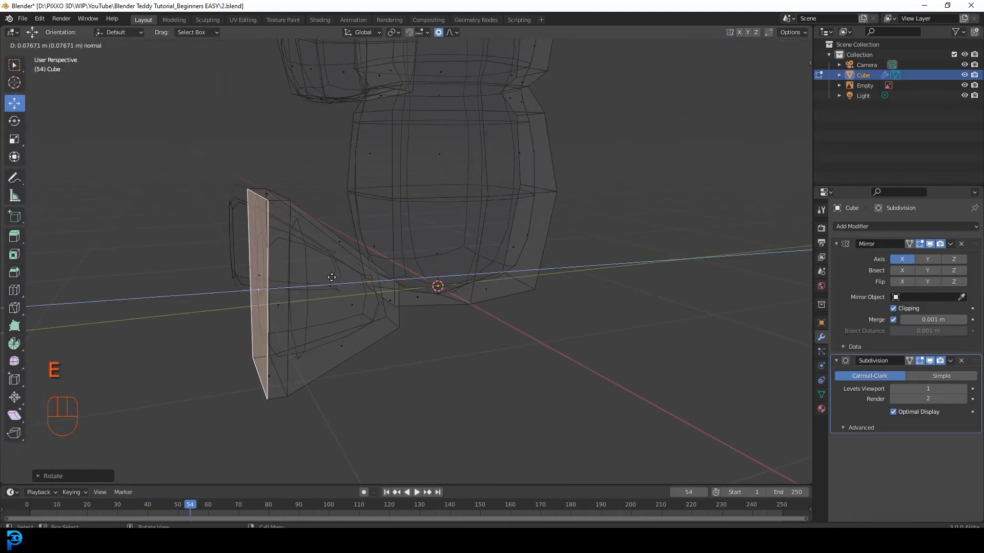
click(335, 278)
key(s)
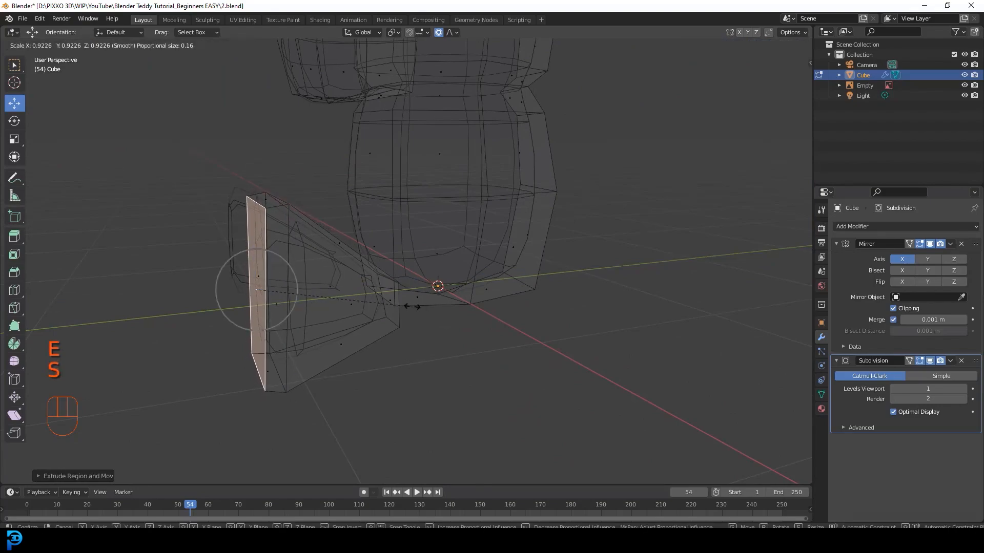
click(406, 299)
key(z)
click(480, 302)
Add a loop cut around the middle of the leg and slide it along the leg's length.
middle_drag(479, 303, 562, 315)
scroll(562, 315, up, 3)
key(ctrl+r)
click(553, 322)
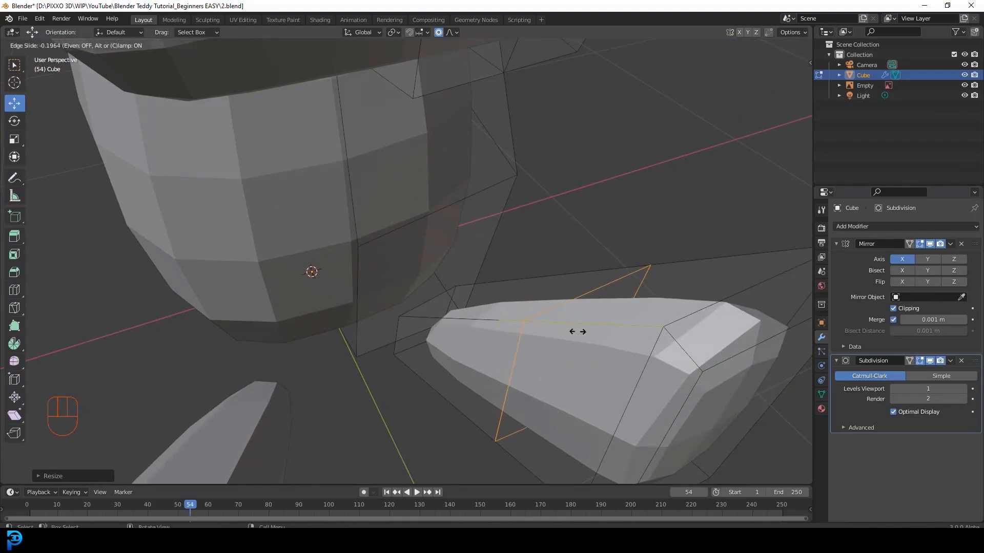
click(572, 332)
Move the new loop's top edge upward and its outer side edge outward to round out the leg.
click(547, 288)
middle_drag(547, 288, 583, 282)
key(g)
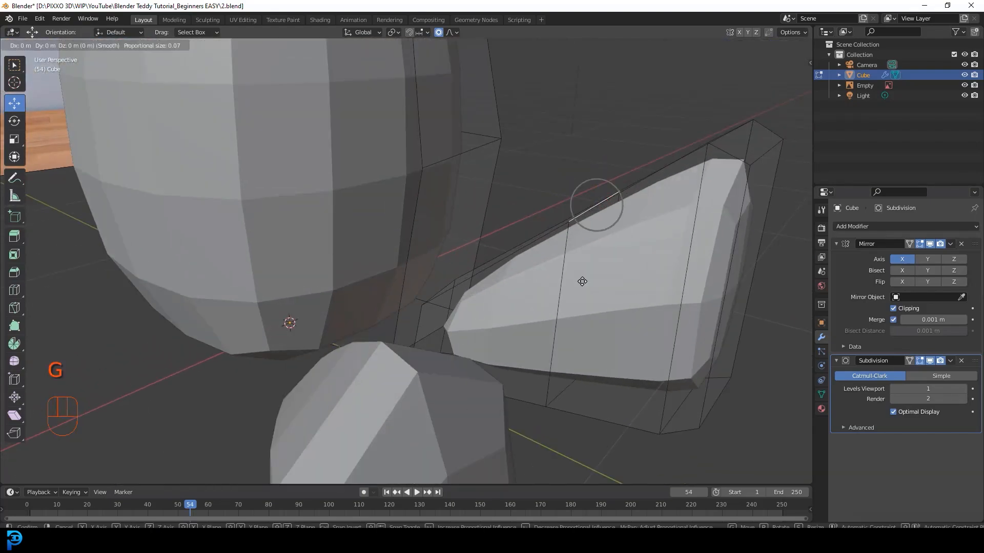
click(584, 250)
middle_drag(585, 250, 426, 402)
click(296, 323)
key(g)
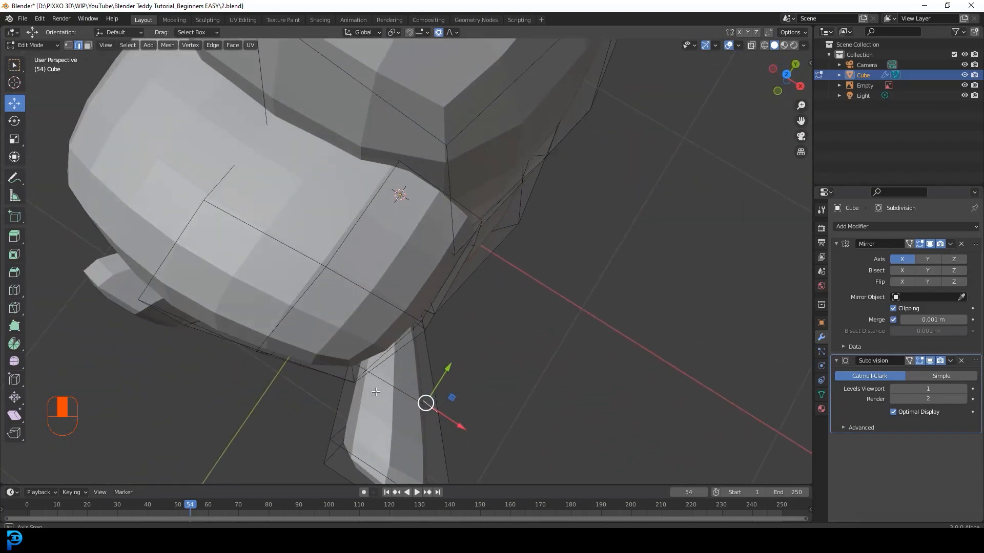
click(445, 401)
Select the sole face and scale it up about 1.24 times in front view, with the proportional editing radius widened to about 0.56.
middle_drag(444, 400, 394, 328)
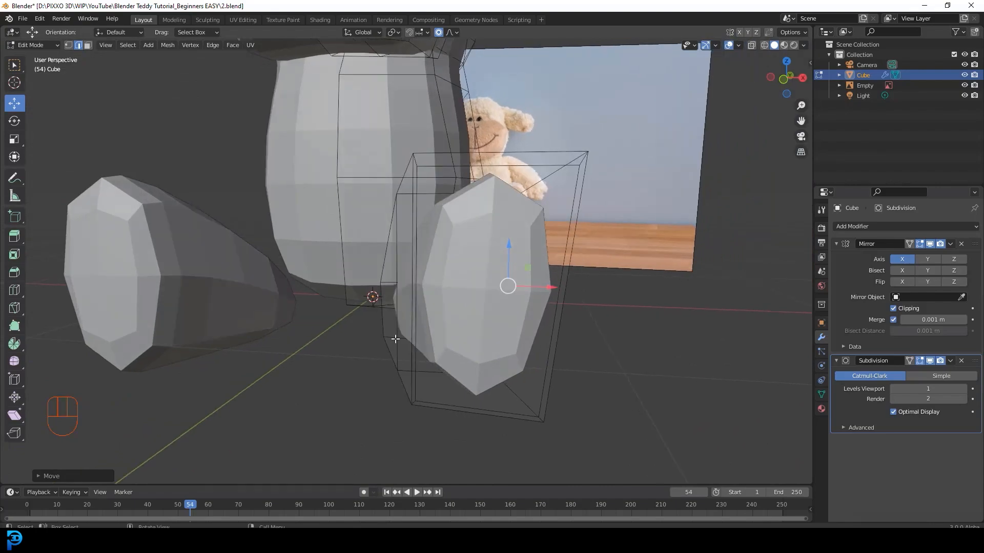
key(KP_1)
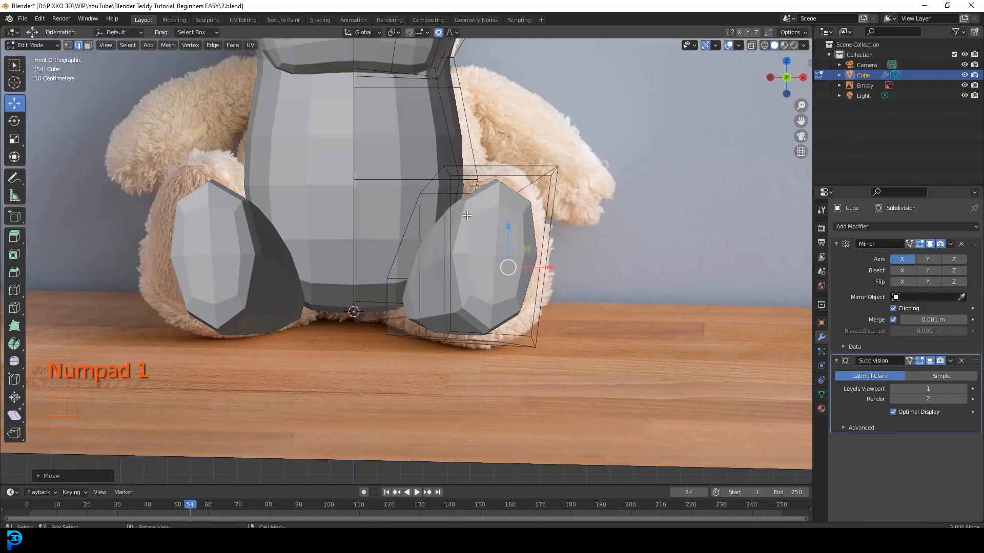
middle_drag(583, 173, 283, 153)
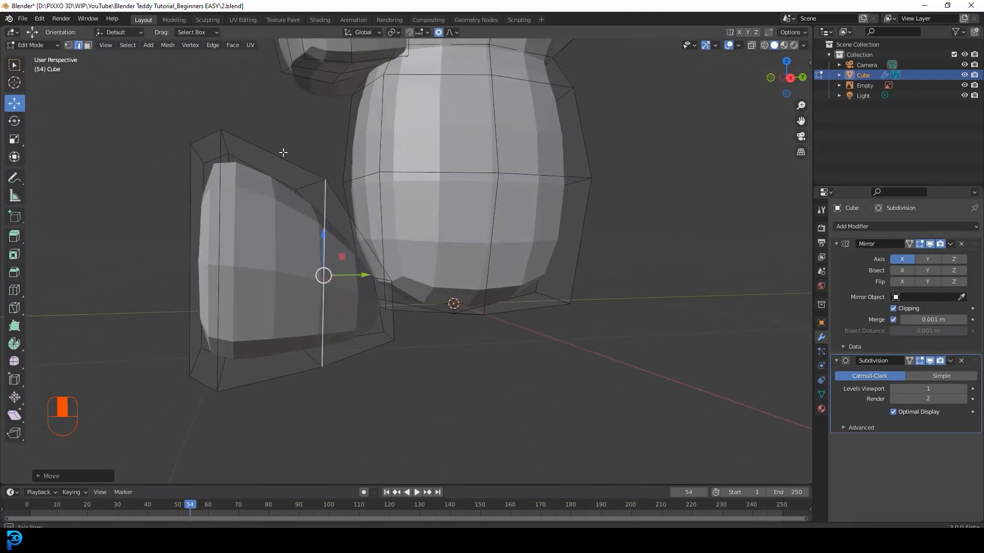
click(88, 45)
middle_drag(256, 262, 304, 245)
click(362, 220)
middle_drag(361, 219, 438, 281)
key(KP_1)
scroll(493, 283, up, 2)
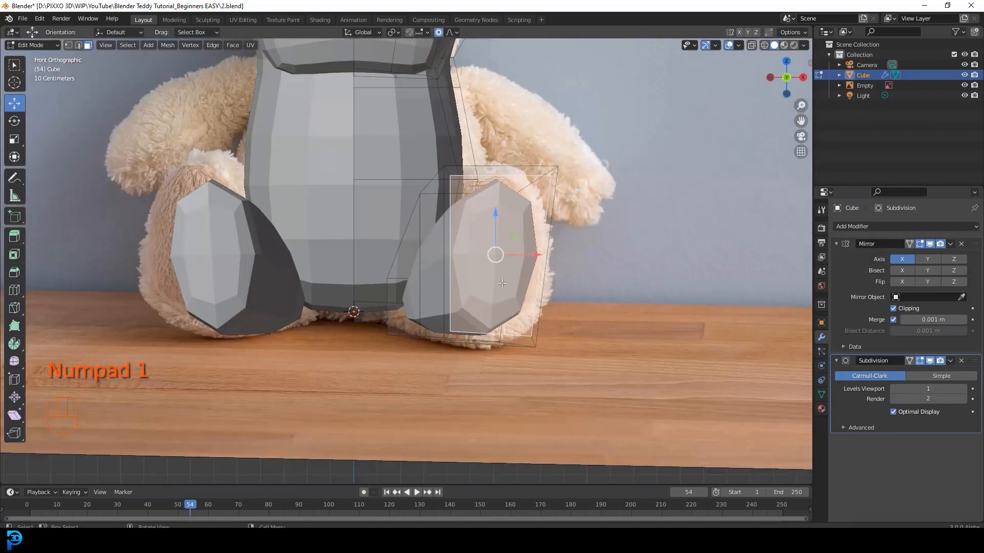
scroll(561, 349, up, 2)
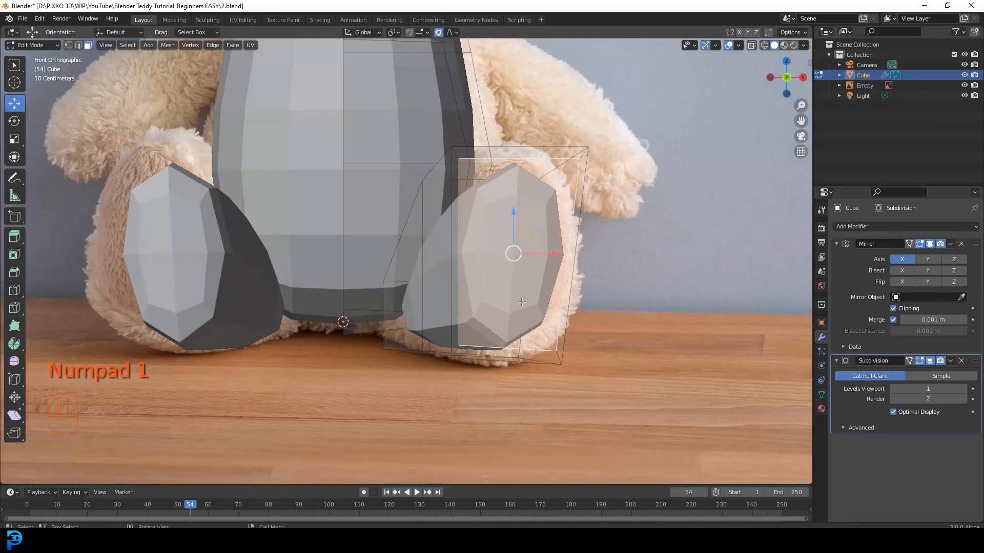
key(s)
scroll(579, 345, down, 10)
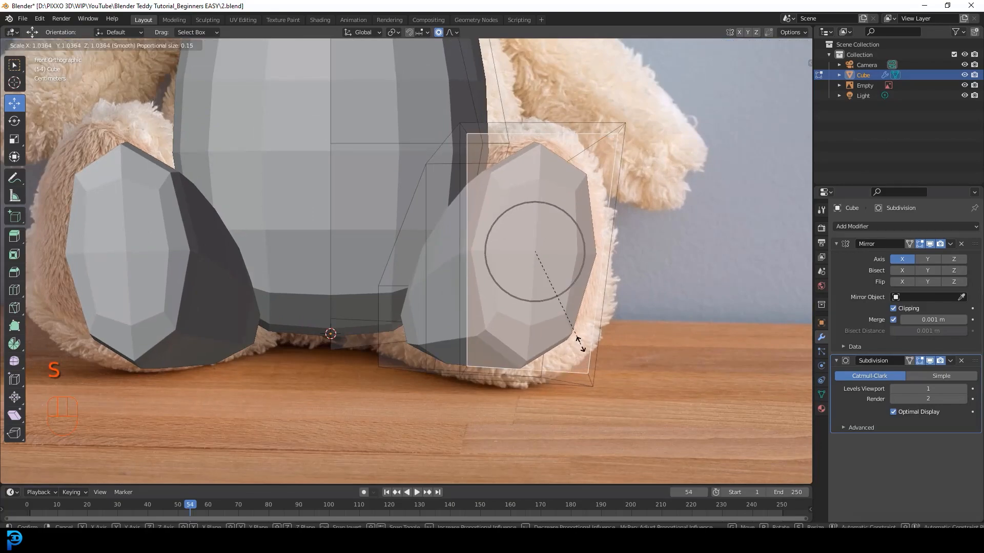
scroll(584, 353, down, 9)
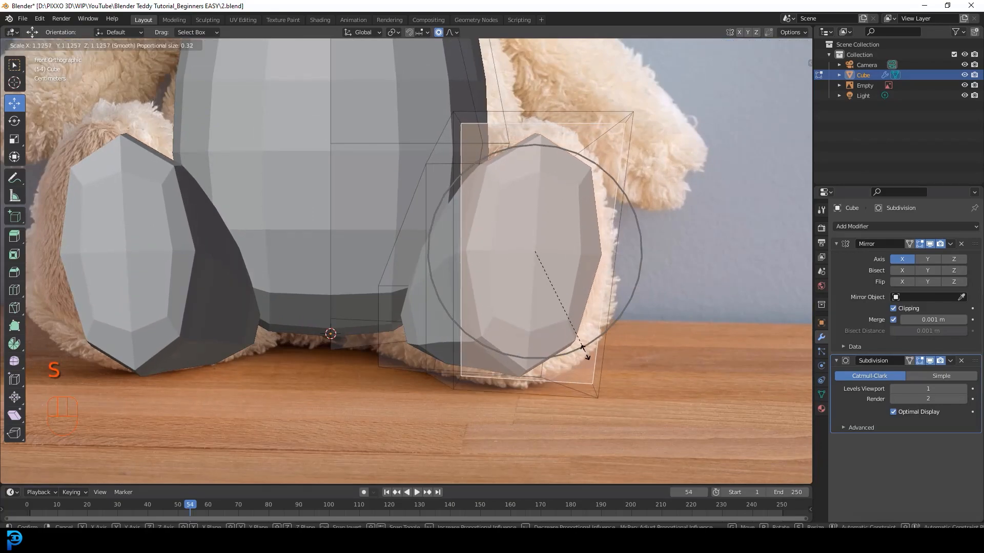
scroll(588, 361, down, 2)
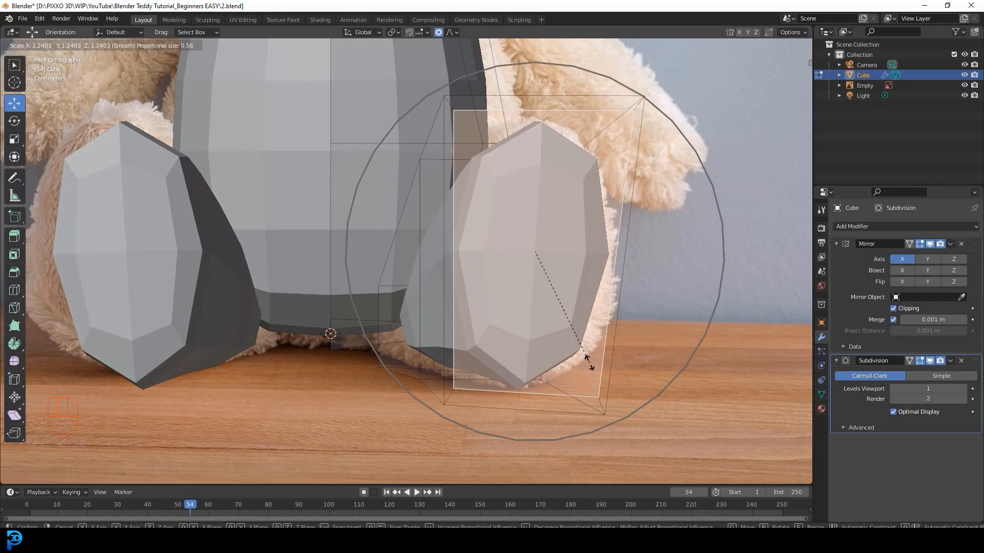
click(590, 363)
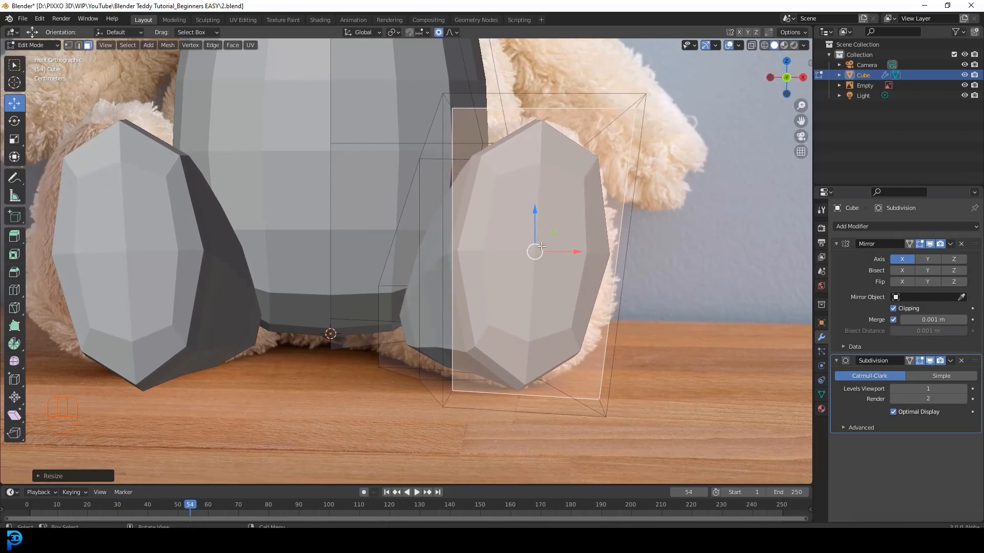
Move the enlarged foot to line up with the photo's foot, checking the position in wireframe before returning to solid shading.
key(g)
click(571, 275)
key(z)
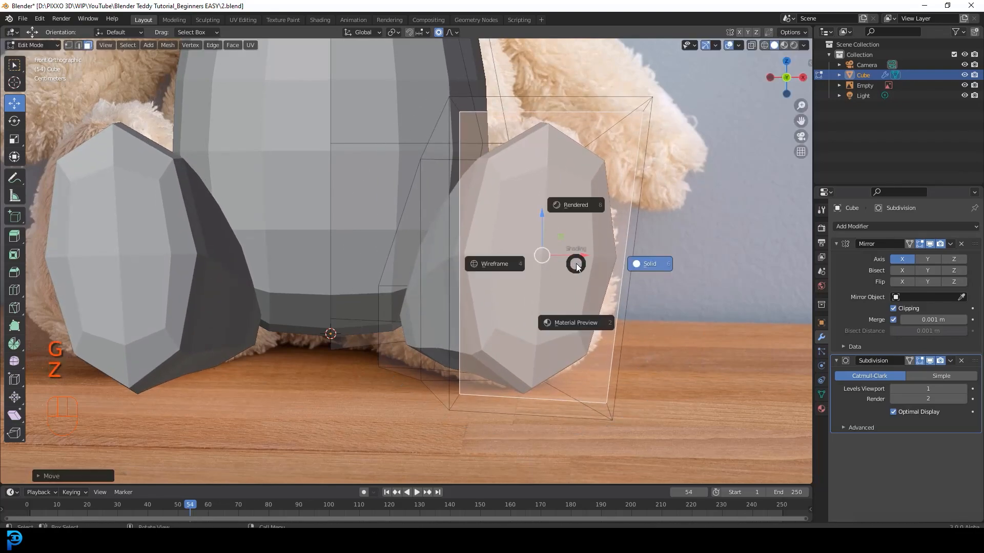
key(g)
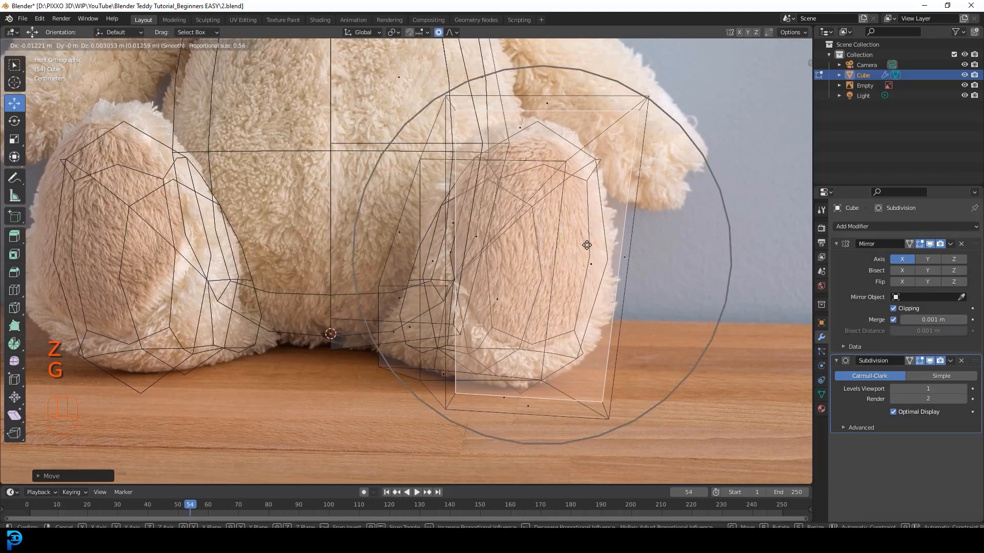
click(563, 207)
key(z)
Add a horizontal loop cut around the lower part of the body and slide it down toward the base.
scroll(503, 258, down, 3)
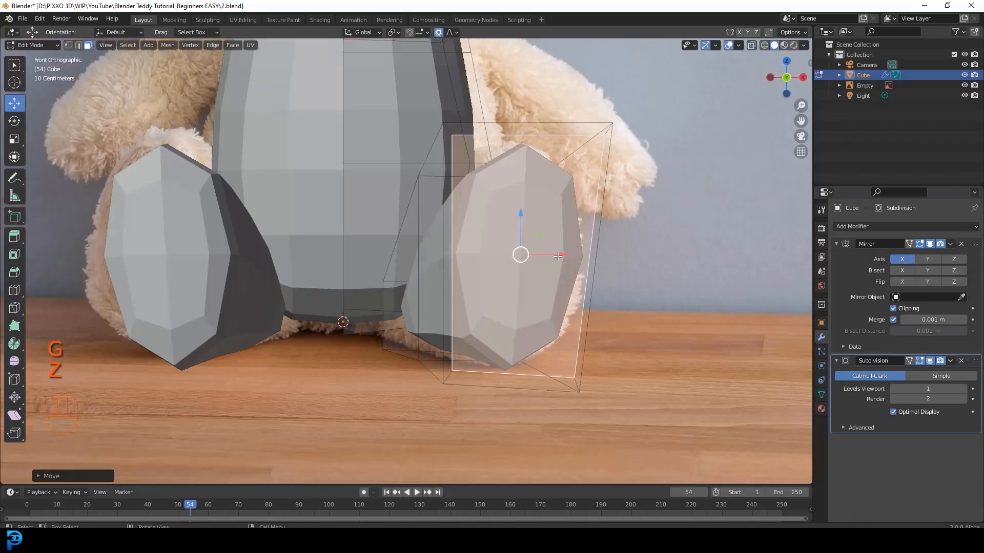
scroll(468, 226, down, 3)
shift+middle_drag(466, 231, 462, 251)
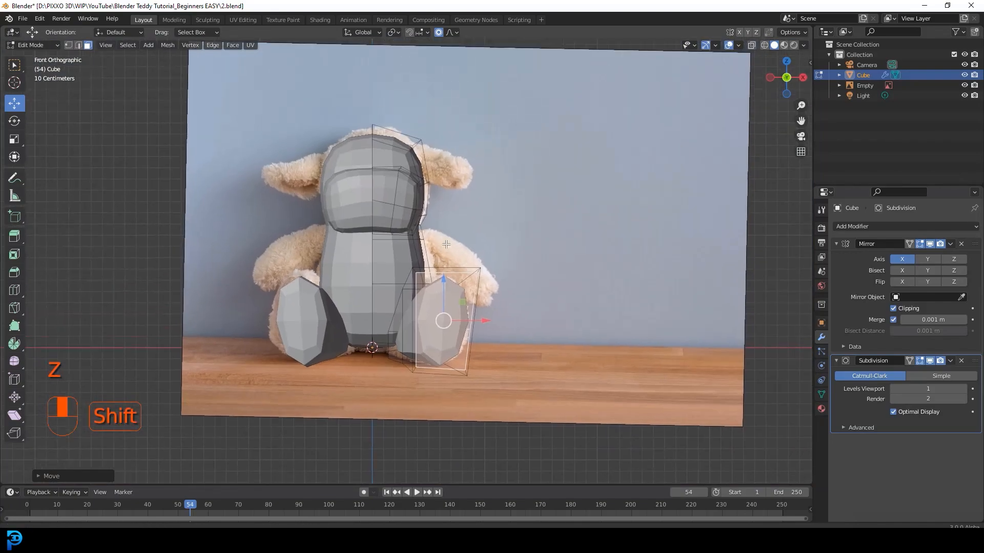
scroll(463, 251, up, 2)
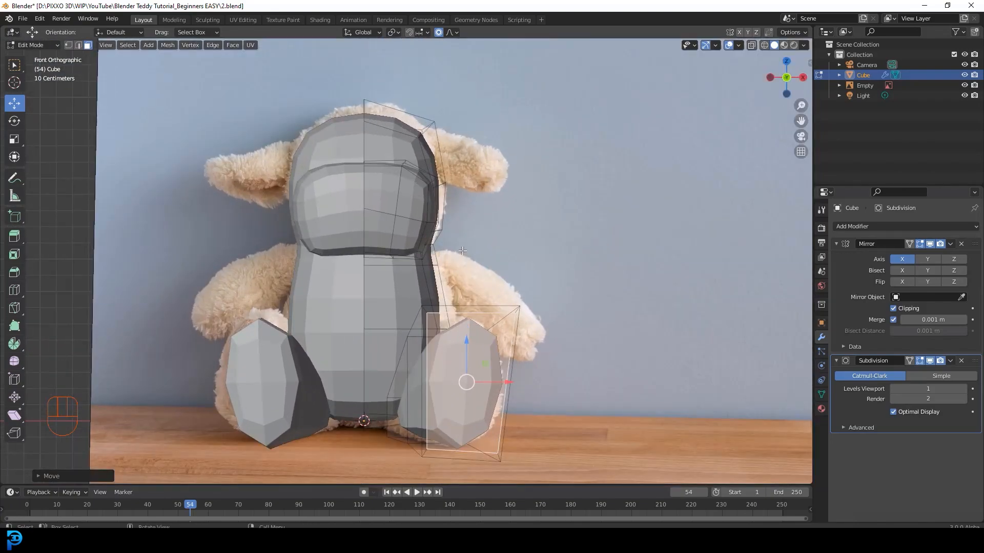
middle_drag(483, 268, 434, 286)
scroll(418, 302, up, 4)
scroll(437, 286, up, 2)
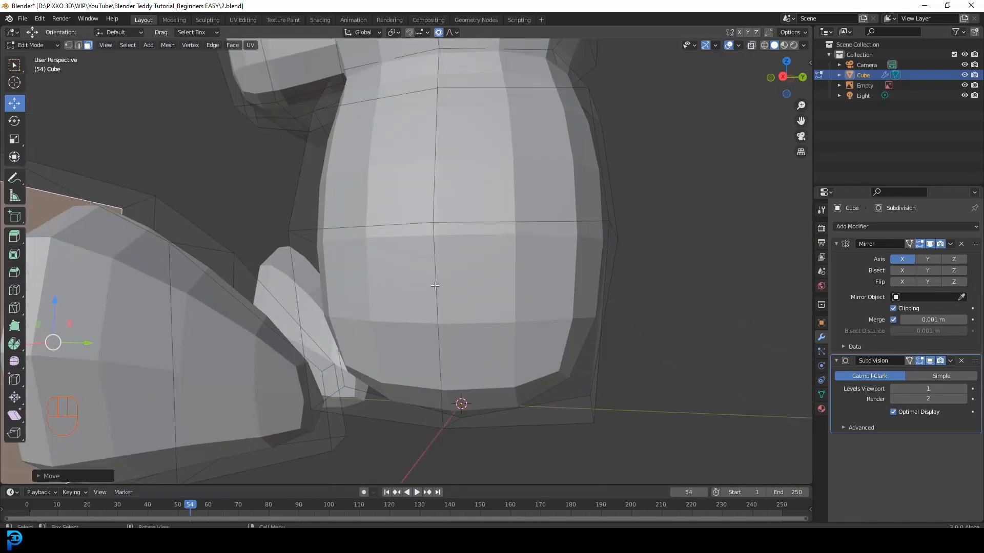
key(ctrl+r)
click(442, 289)
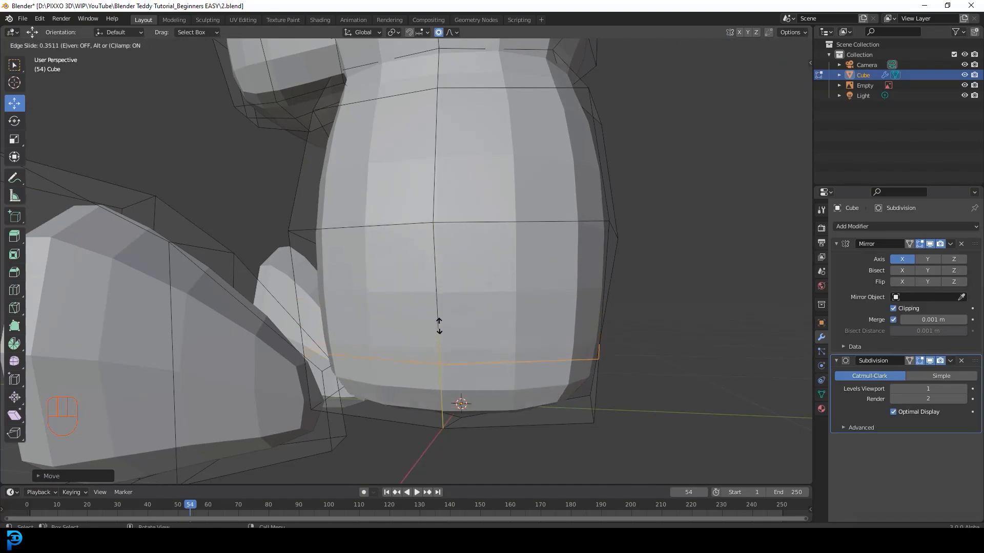
click(438, 316)
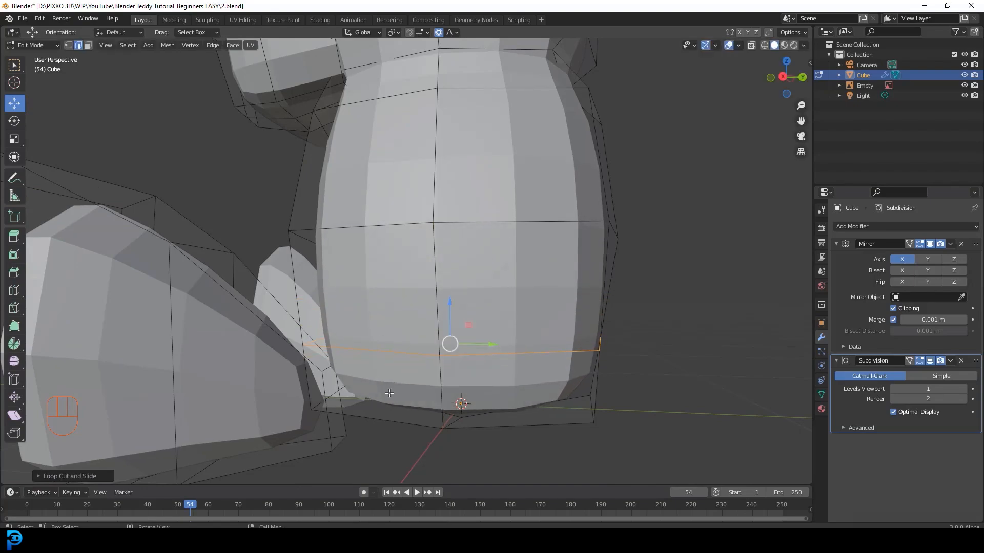
Fatten the new lower-body loop outward by about 0.04 m with Shrink/Fatten.
scroll(390, 393, down, 3)
scroll(461, 415, up, 2)
key(alt+s)
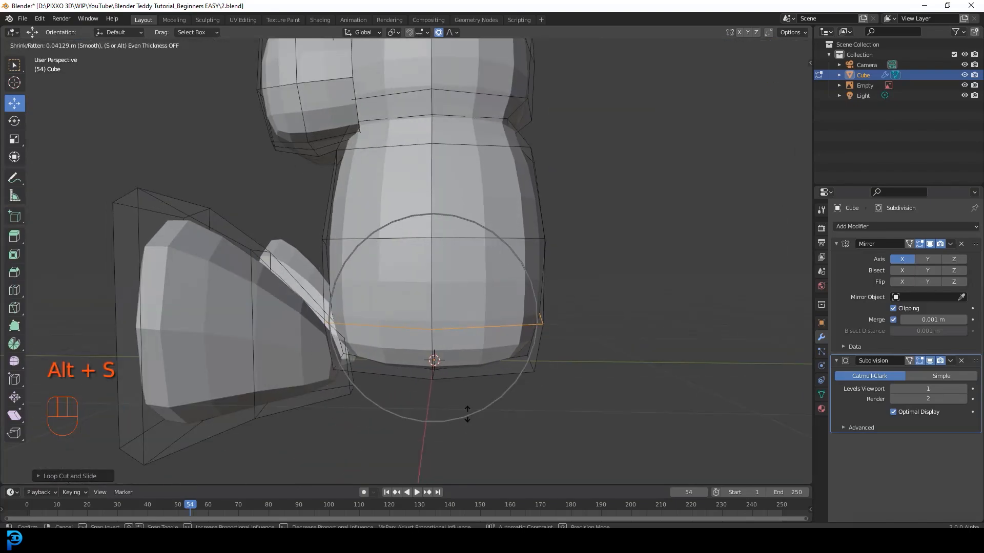
click(466, 411)
Move the lower body's middle side edge outward by about 0.12 m with proportional editing.
middle_drag(466, 411, 447, 296)
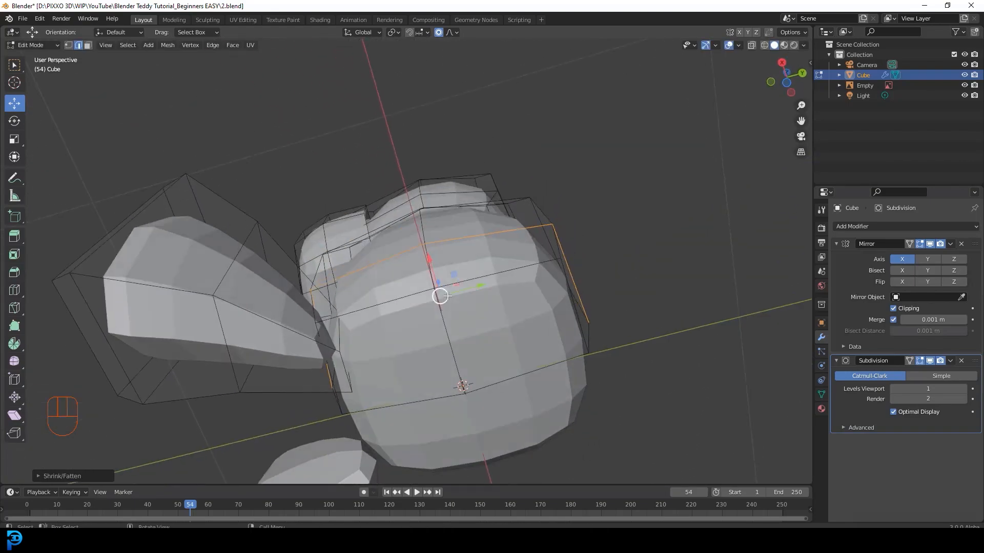
middle_drag(426, 256, 435, 272)
scroll(445, 285, up, 2)
key(g)
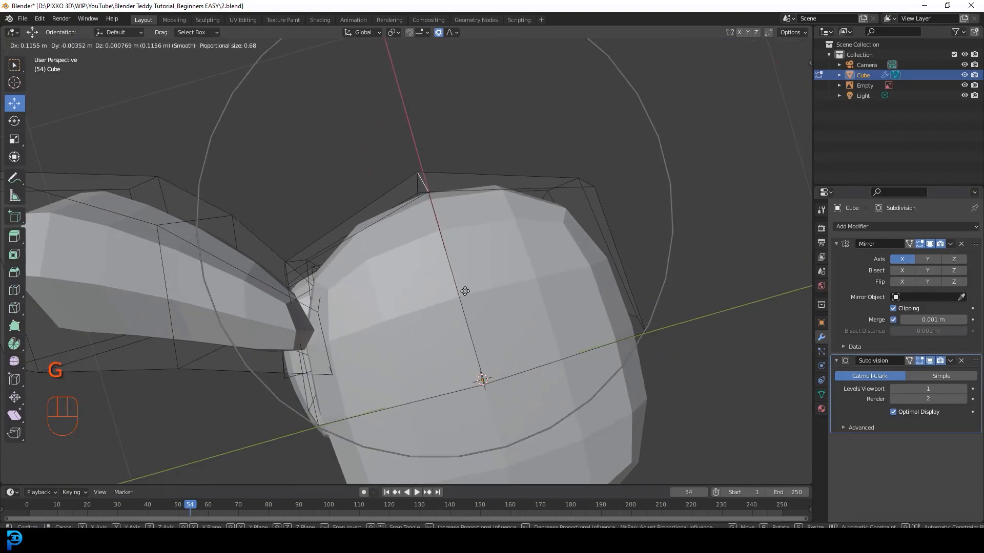
click(465, 291)
scroll(465, 291, down, 4)
middle_drag(465, 291, 449, 56)
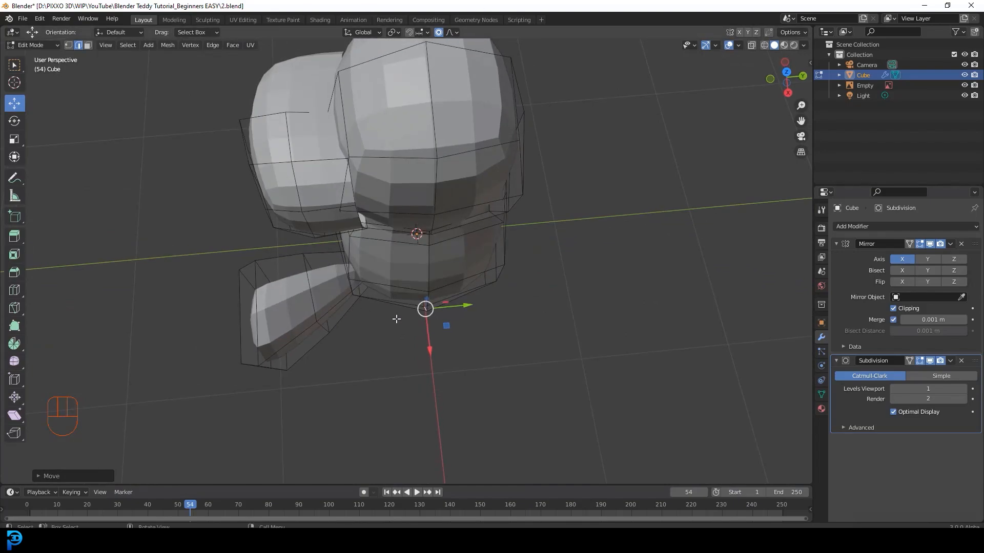
Move the leg's outer side edge by about 0.05 m to round it, and compare the shape with the photo in front view.
middle_drag(394, 355, 407, 278)
middle_drag(300, 322, 340, 343)
click(320, 337)
key(g)
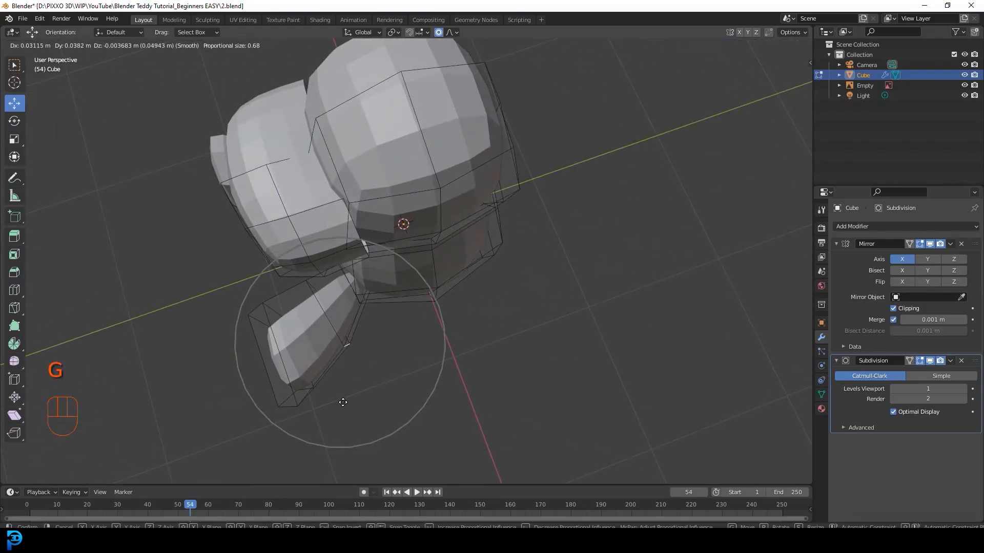
click(344, 402)
middle_drag(344, 402, 431, 256)
key(KP_1)
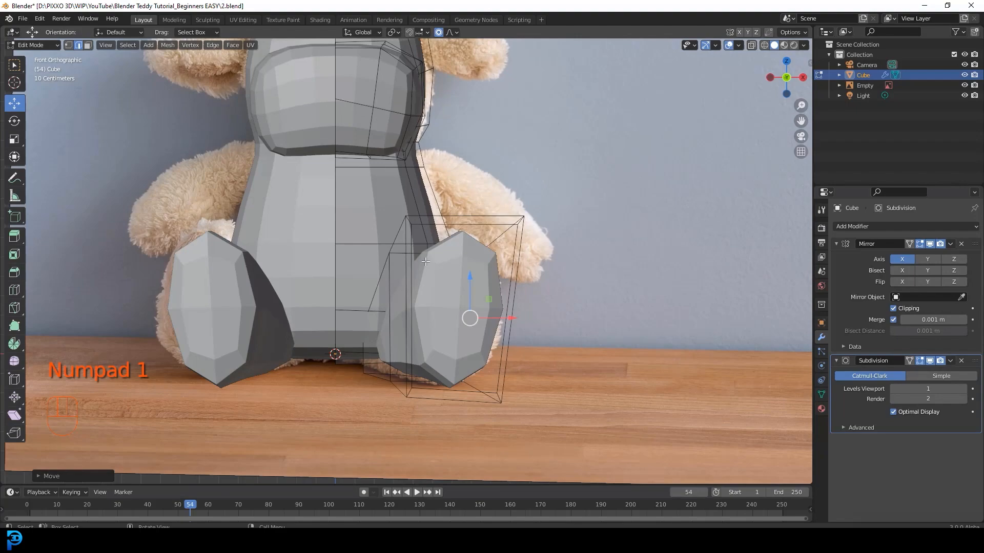
scroll(332, 251, down, 3)
scroll(459, 221, up, 3)
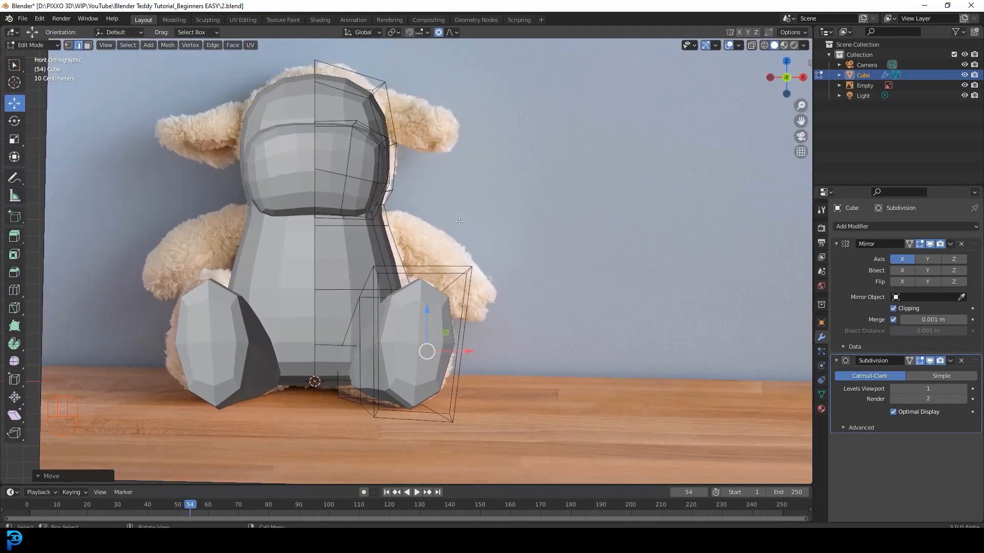
Duplicate the upper side face of the body as the start of the arm and scale the copy down to under half size.
click(87, 46)
middle_drag(543, 220, 436, 224)
scroll(318, 224, up, 3)
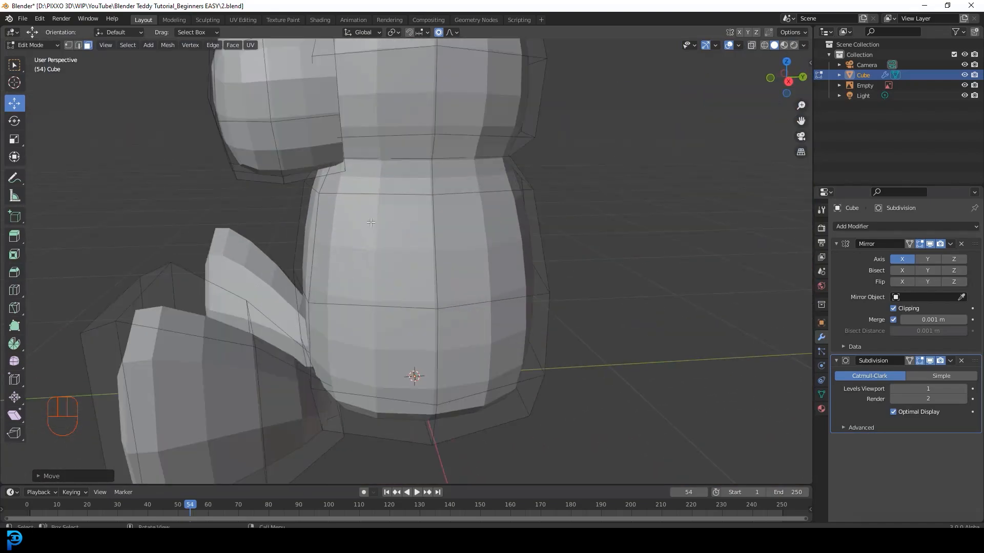
click(403, 226)
middle_drag(370, 295, 401, 345)
scroll(398, 339, up, 2)
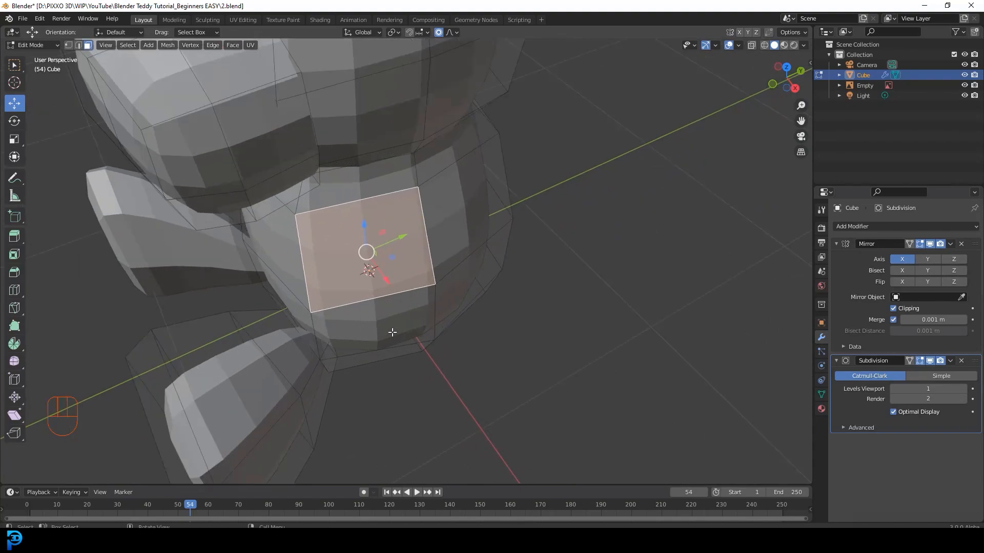
key(shift+d)
click(462, 319)
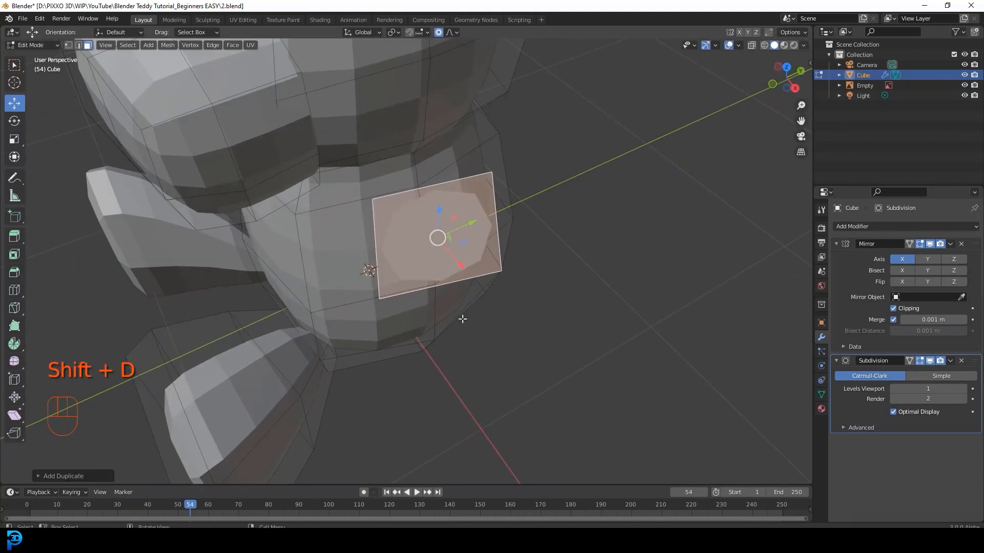
key(s)
click(510, 317)
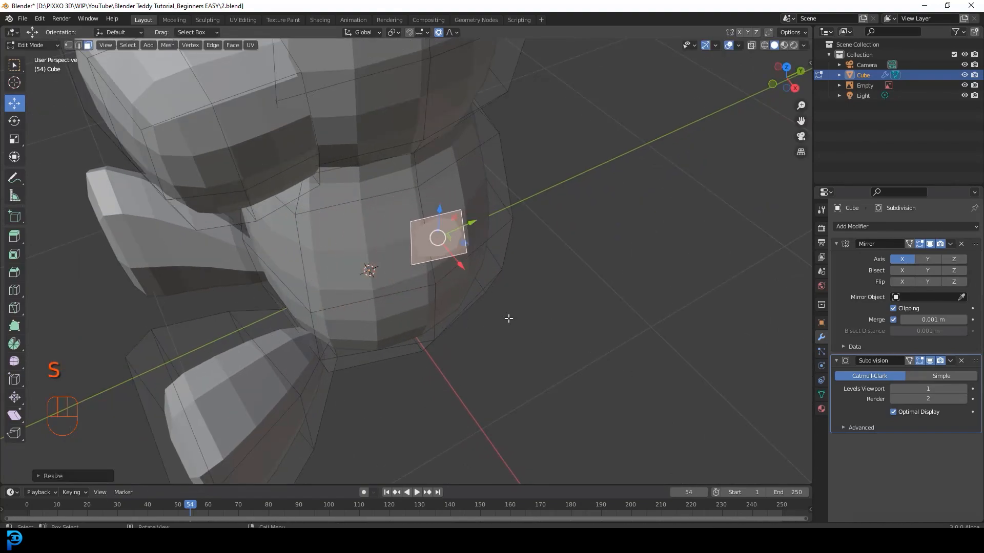
Place the duplicated face at the photo's shoulder in front view and rotate it to follow the arm, using wireframe display.
key(KP_1)
scroll(508, 319, up, 4)
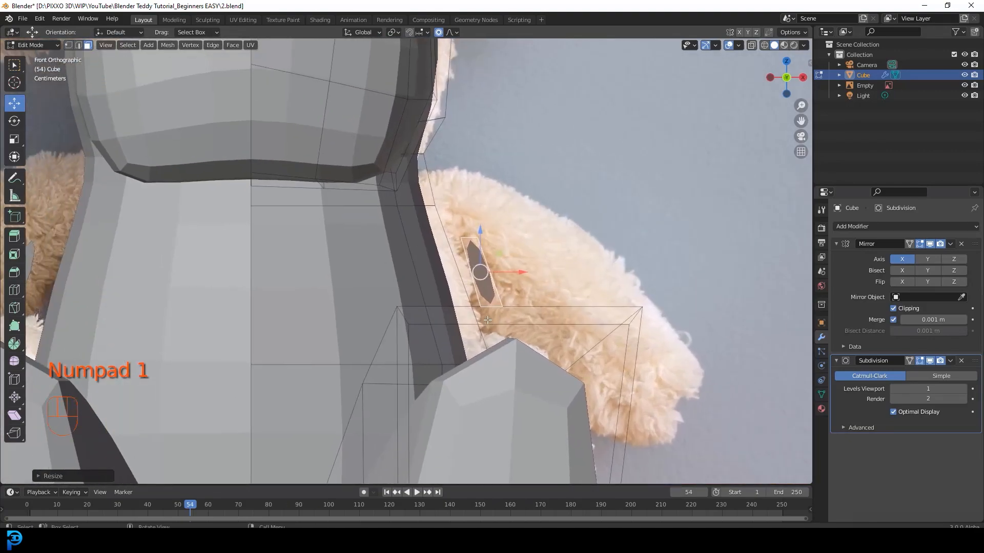
key(g)
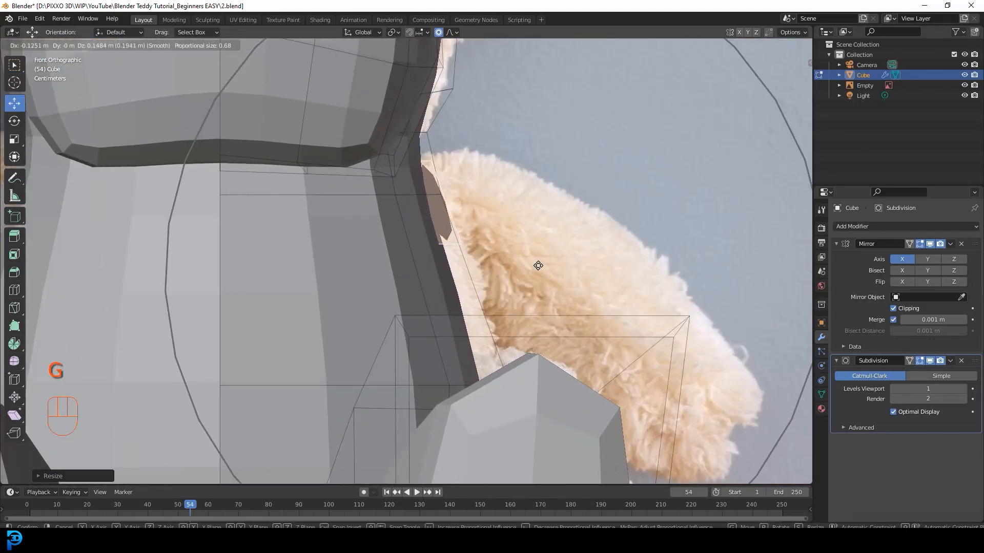
click(538, 267)
key(z)
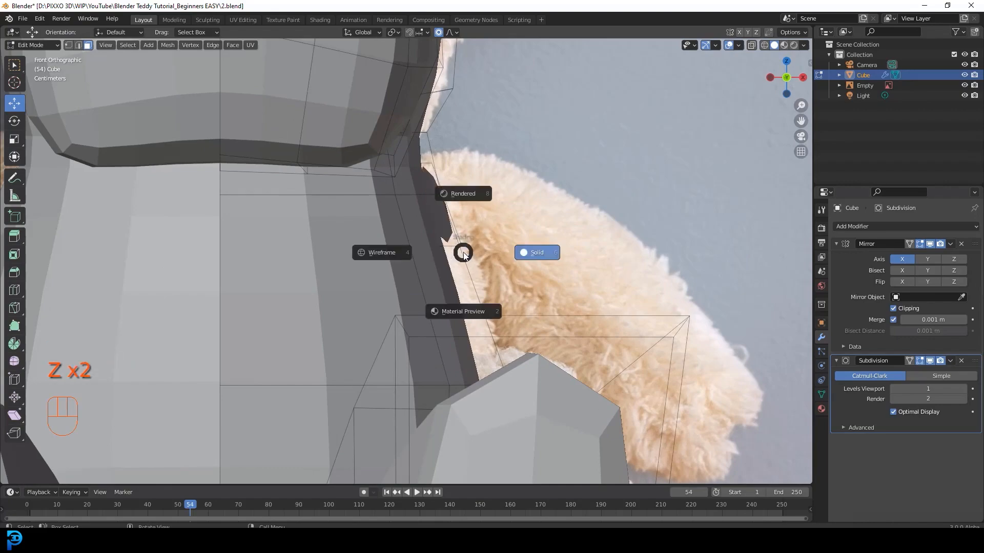
click(409, 257)
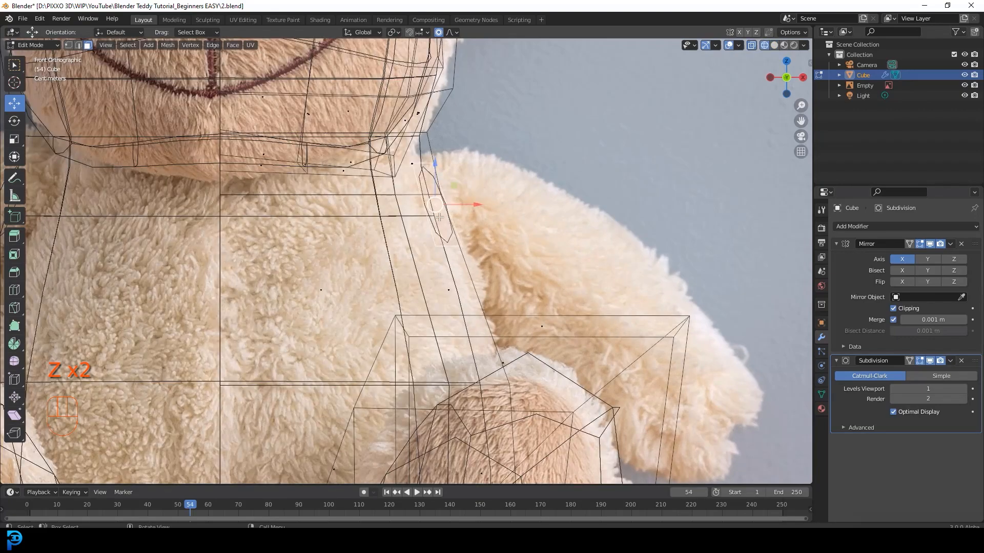
scroll(450, 164, down, 4)
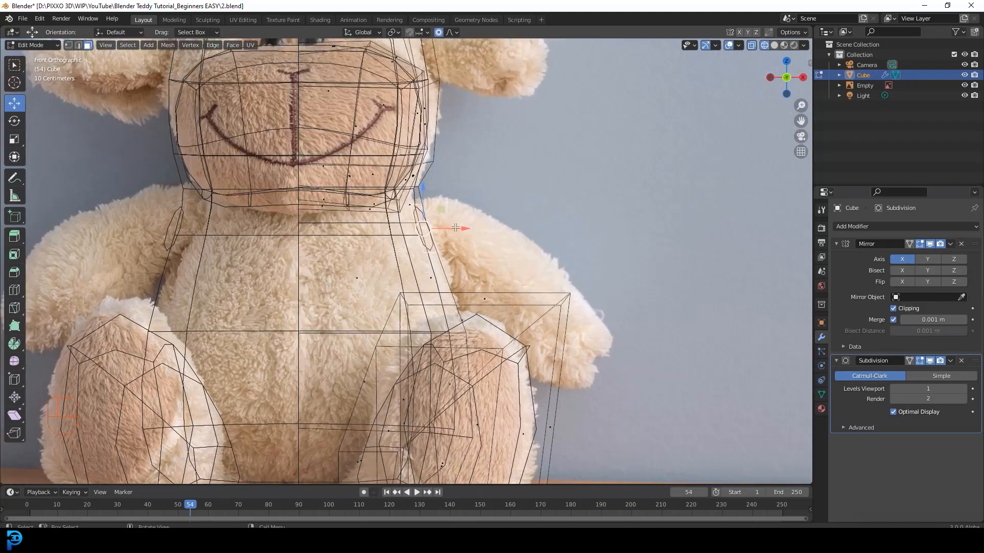
scroll(515, 237, up, 2)
key(r)
click(512, 251)
Extrude the shoulder face into an arm and move its end onto the photo's hand.
key(e)
click(725, 258)
key(g)
click(624, 410)
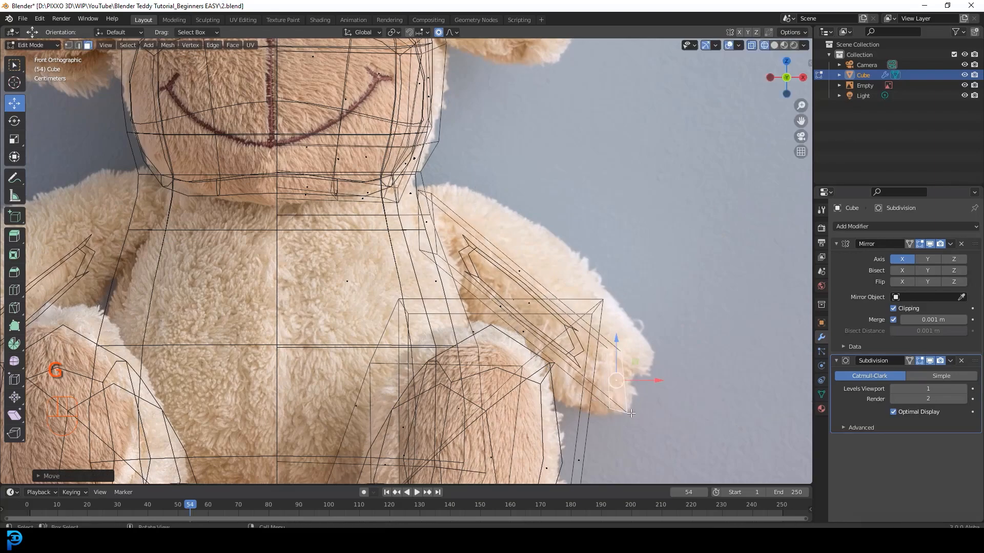
Rotate and scale the hand end face to fit the photo's arm, and shift it about 0.16 m along Y.
scroll(626, 287, up, 3)
key(r)
click(613, 303)
key(s)
click(615, 302)
middle_drag(615, 302, 527, 336)
key(g)
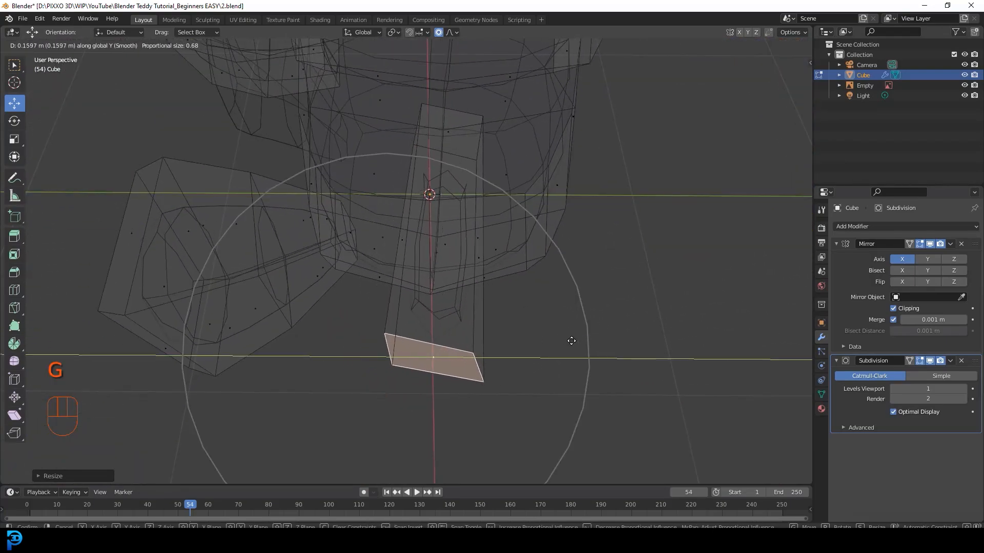
click(571, 340)
In solid shading, add a loop cut around the middle of the arm and scale it to thicken the arm.
mouse_move(571, 340)
middle_down()
mouse_move(576, 318)
mouse_move(630, 290)
mouse_move(597, 292)
middle_up()
key(z)
click(678, 296)
middle_drag(679, 296, 440, 169)
key(ctrl+r)
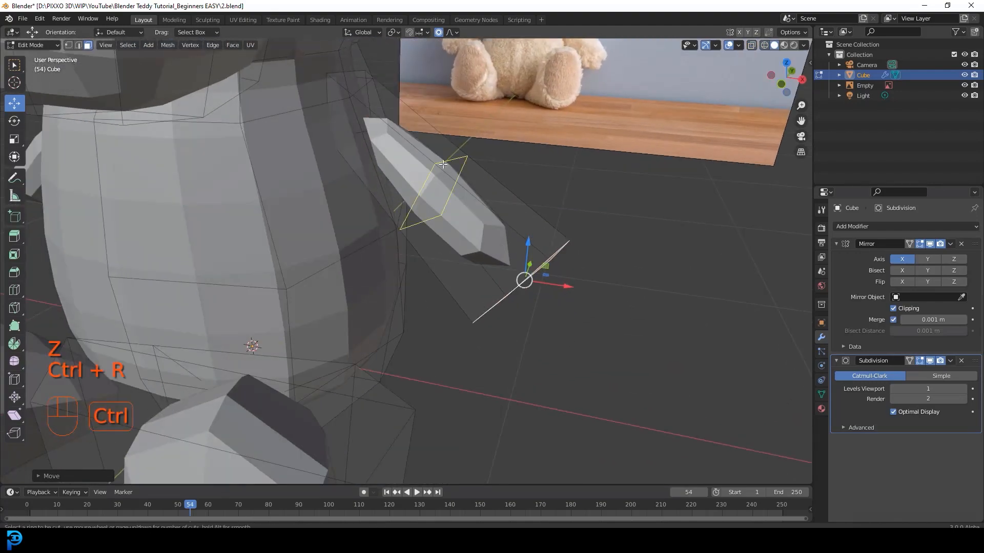
click(439, 170)
middle_drag(440, 170, 461, 209)
key(s)
scroll(479, 269, up, 3)
click(460, 174)
Extrude the arm's shoulder end face about 0.12 m into the body in wireframe and delete the extruded end face.
middle_drag(459, 174, 304, 106)
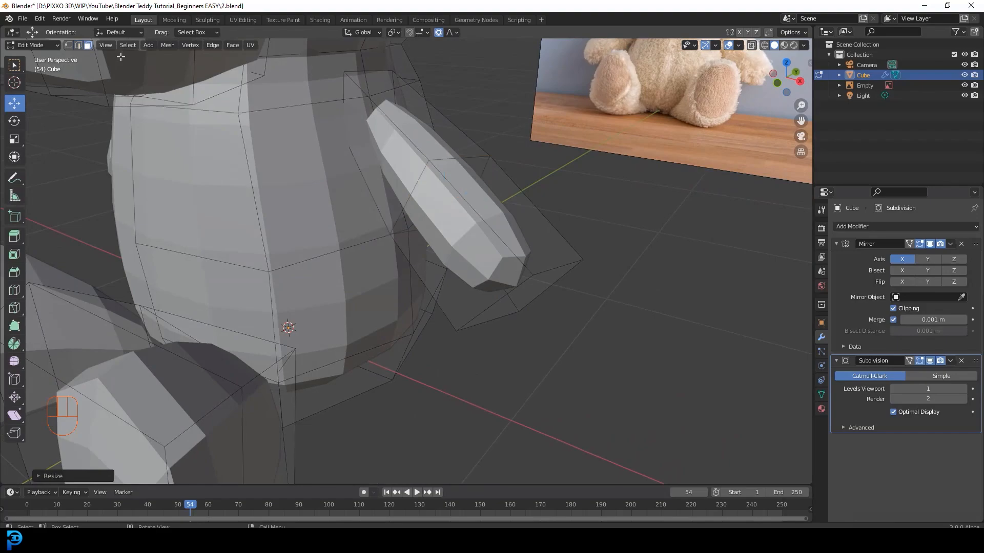
click(352, 91)
mouse_move(476, 154)
middle_down()
mouse_move(309, 147)
mouse_move(287, 160)
mouse_move(308, 156)
middle_up()
key(z)
click(394, 155)
middle_drag(395, 155, 469, 191)
click(511, 79)
key(KP_1)
key(e)
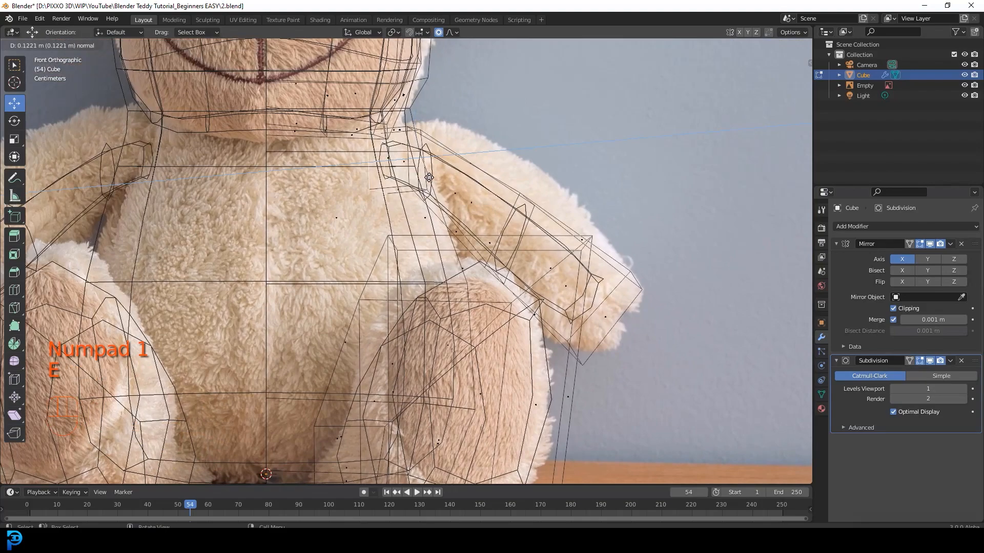
click(431, 174)
key(x)
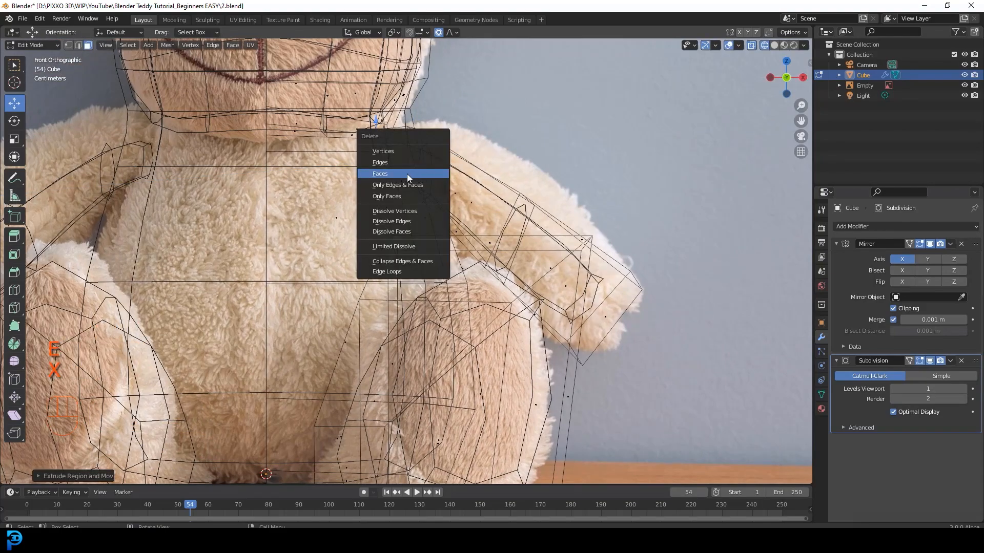
click(407, 174)
In front view, move the upper vertices of the arm's middle loop up and outward about 0.1 m, with proportional size about 0.42.
scroll(520, 193, down, 1)
key(z)
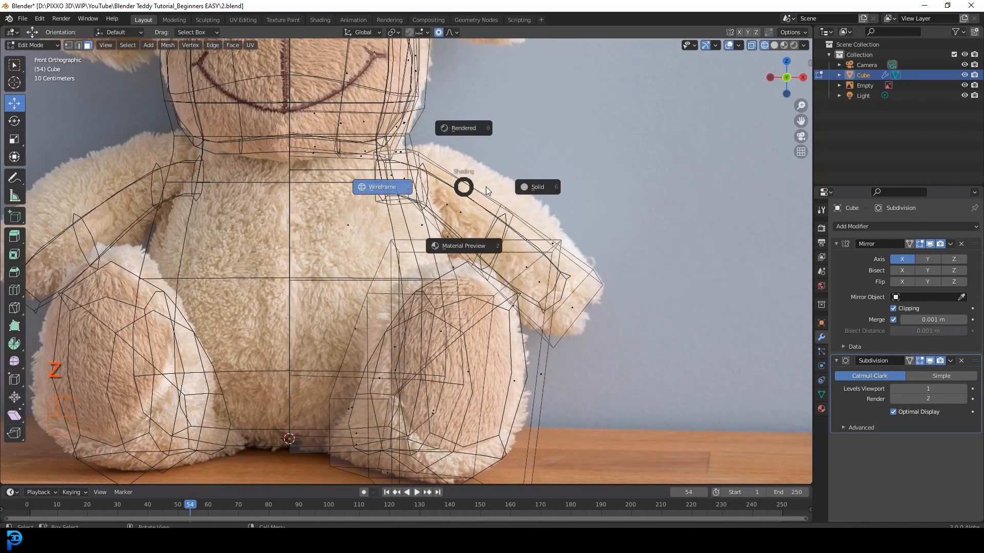
click(486, 187)
click(69, 45)
middle_drag(497, 212, 479, 217)
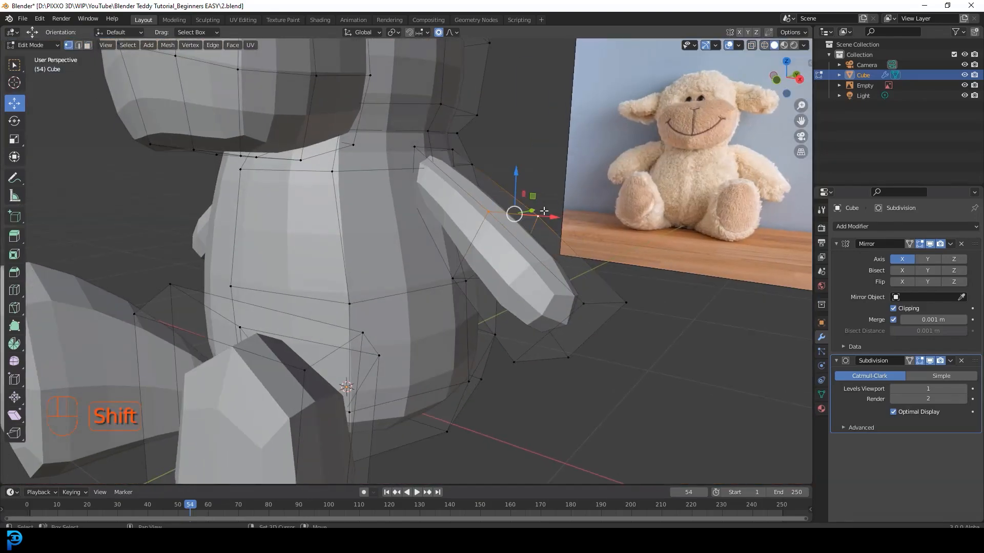
key(KP_1)
scroll(544, 211, up, 2)
key(g)
scroll(538, 191, down, 2)
scroll(546, 188, down, 3)
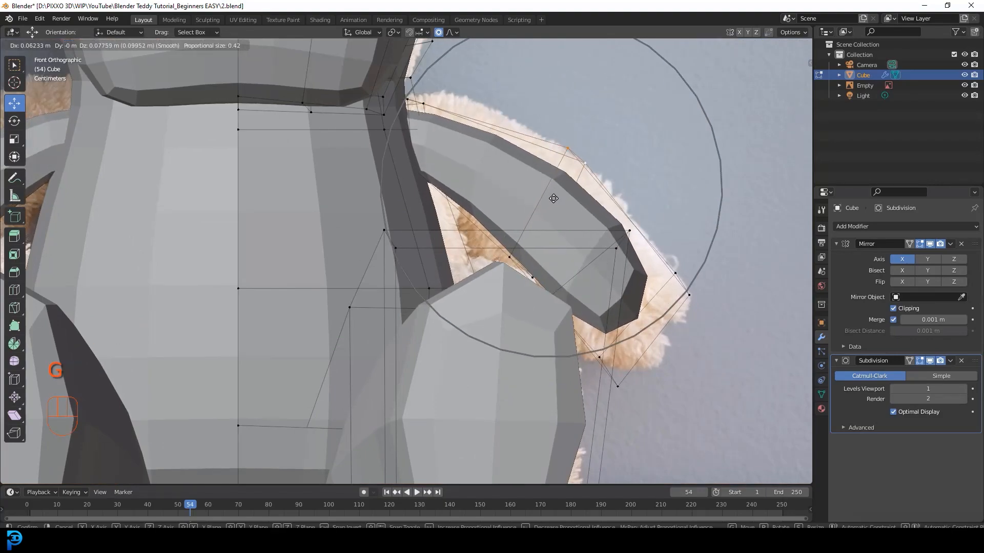
scroll(678, 330, down, 3)
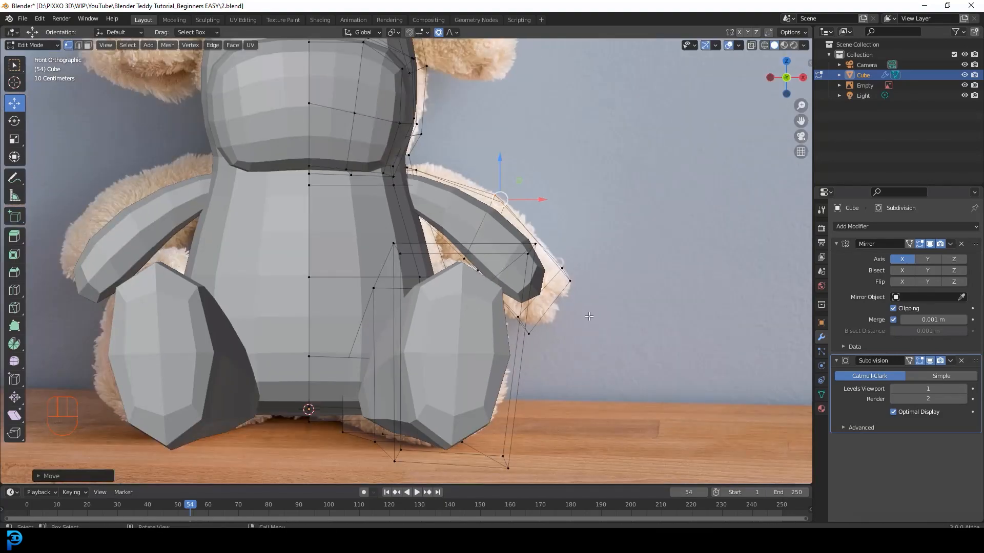
Move the outer corner vertices of the hand end outward about 0.08 m toward the photo's hand outline.
click(583, 285)
key(g)
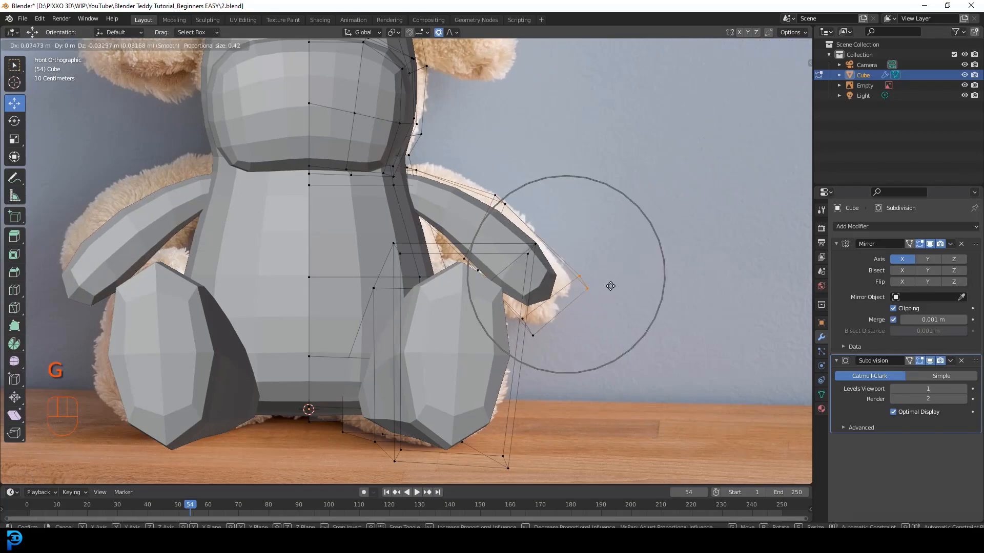
scroll(612, 292, up, 2)
click(611, 292)
In wireframe, select the lower vertices of the arm's shoulder end and move them down to widen the shoulder opening.
middle_drag(611, 292, 425, 270)
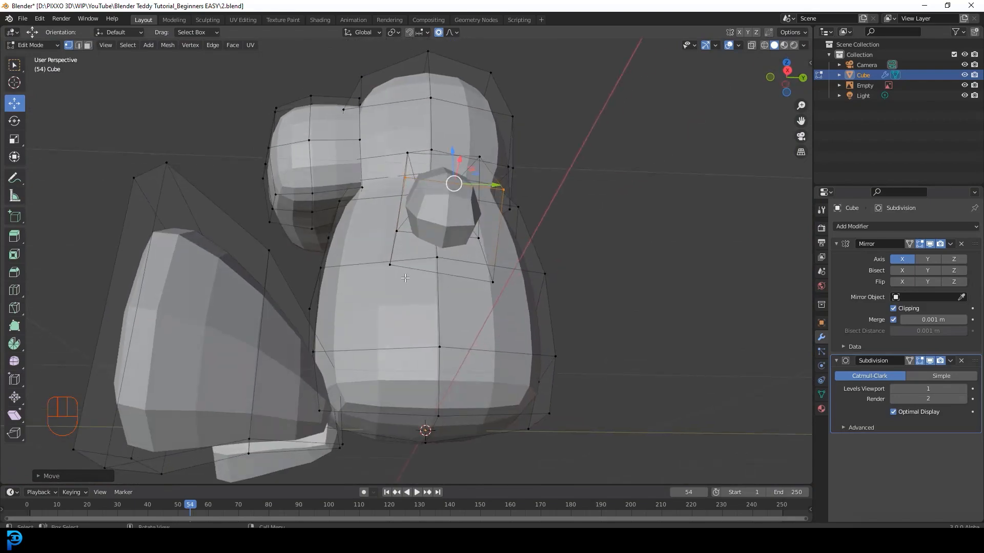
mouse_move(393, 226)
middle_down()
mouse_move(446, 238)
mouse_move(459, 264)
mouse_move(418, 206)
middle_up()
key(z)
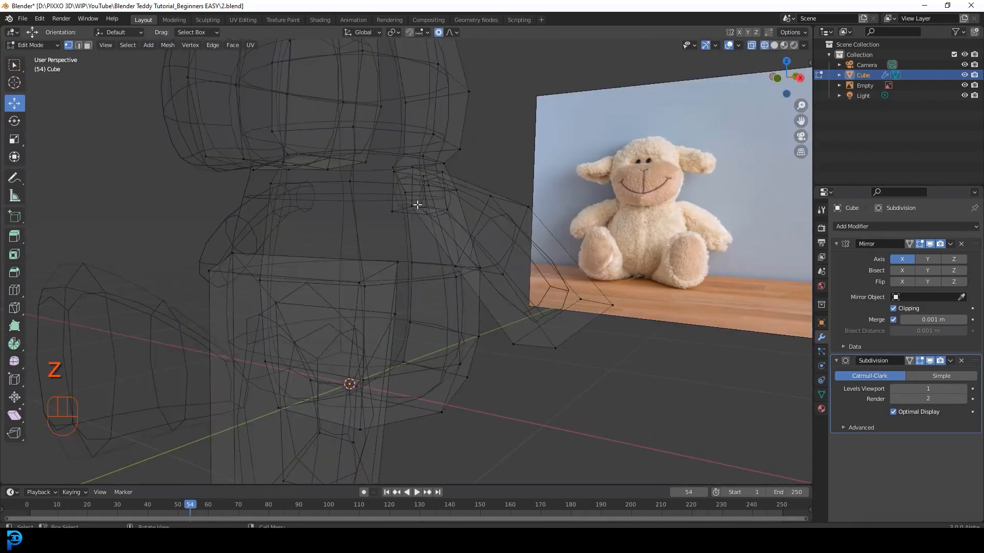
mouse_move(393, 223)
mouse_down()
mouse_move(423, 201)
mouse_move(472, 201)
mouse_up()
key(z)
click(522, 221)
key(g)
scroll(422, 261, up, 3)
click(424, 277)
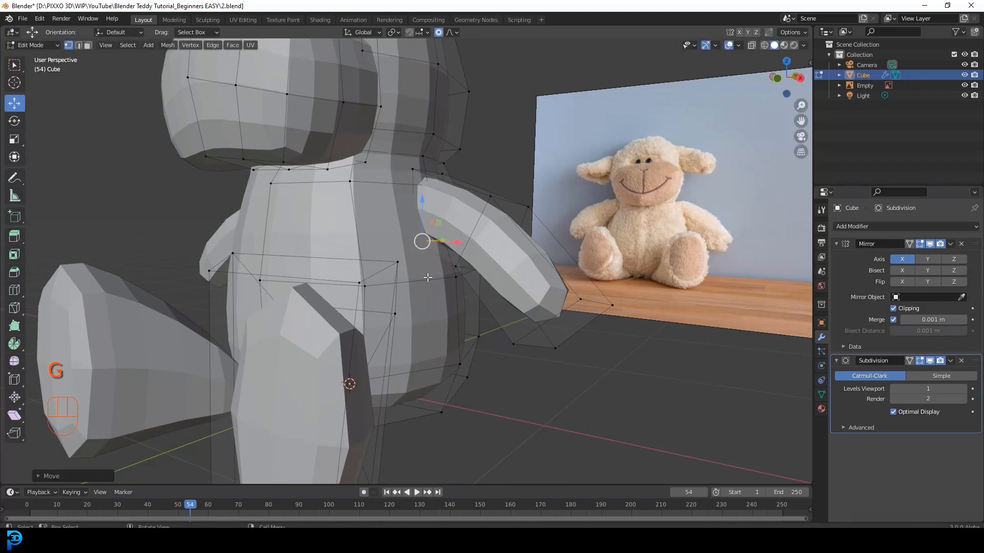
In front view, add a loop cut near the shoulder and move it up about 0.06 m with proportional size about 0.32.
key(KP_1)
scroll(474, 198, up, 2)
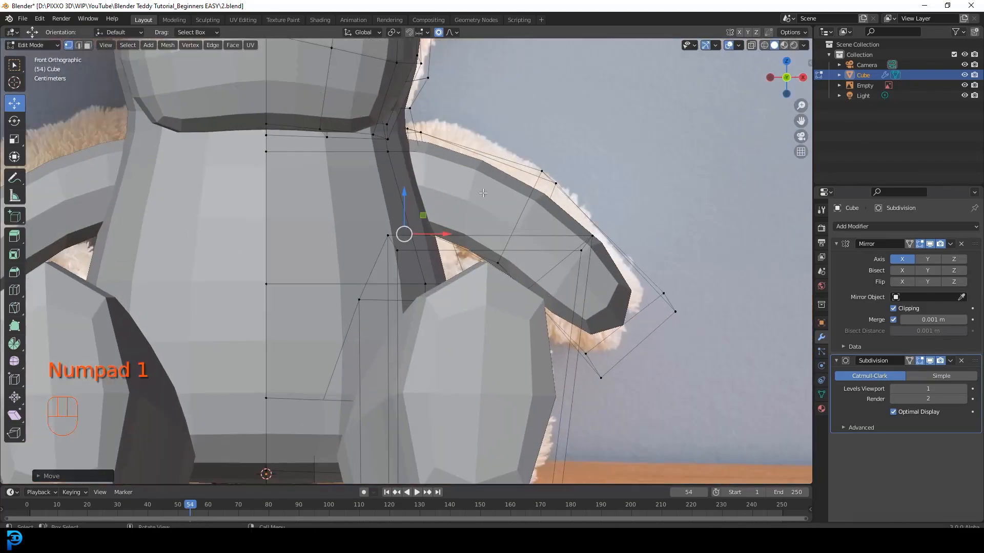
key(ctrl+r)
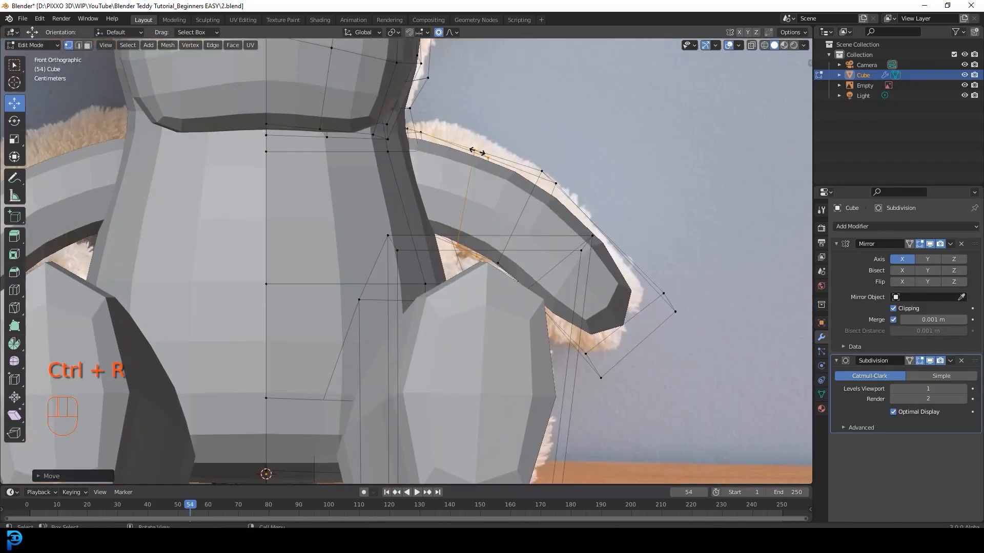
click(477, 152)
click(464, 158)
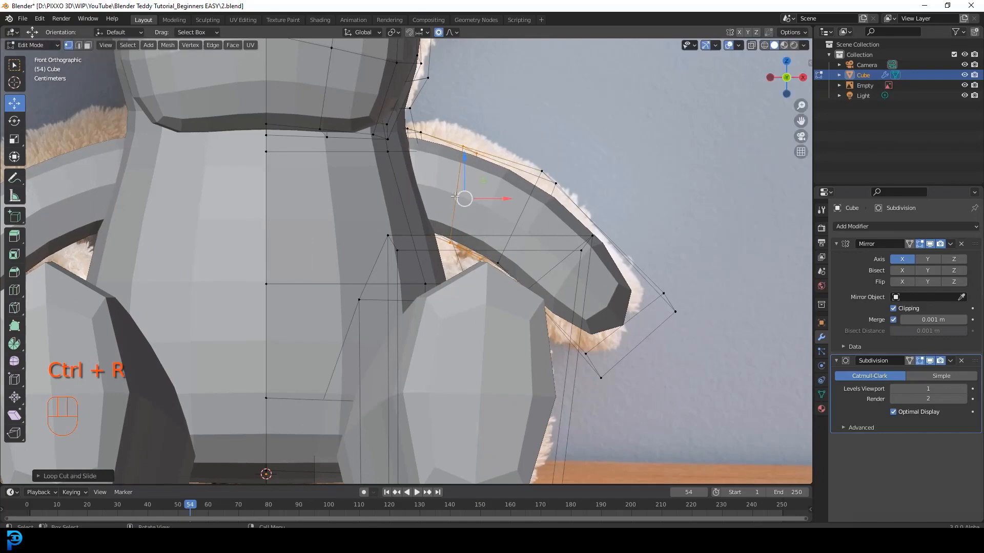
scroll(464, 158, up, 3)
shift+middle_drag(461, 221, 434, 334)
key(g)
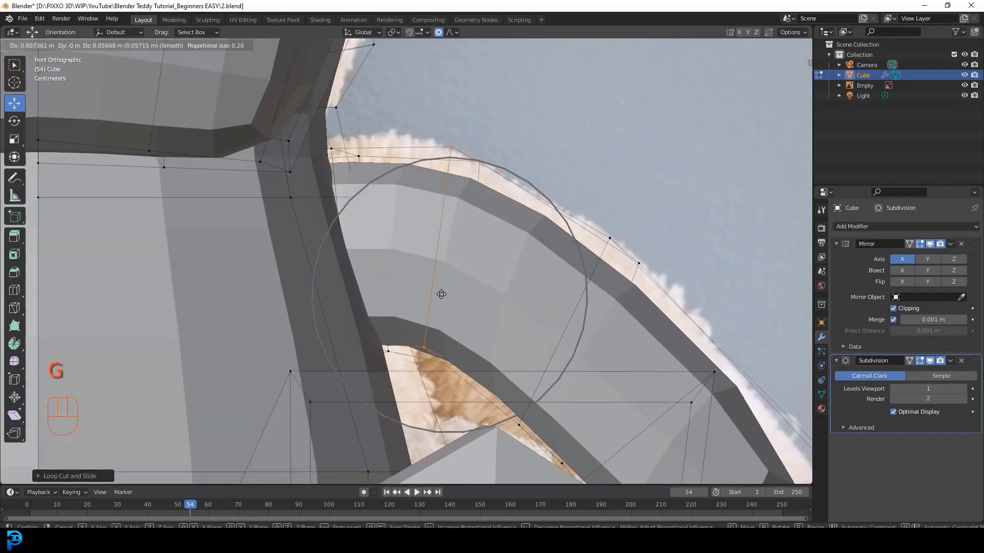
scroll(442, 291, down, 4)
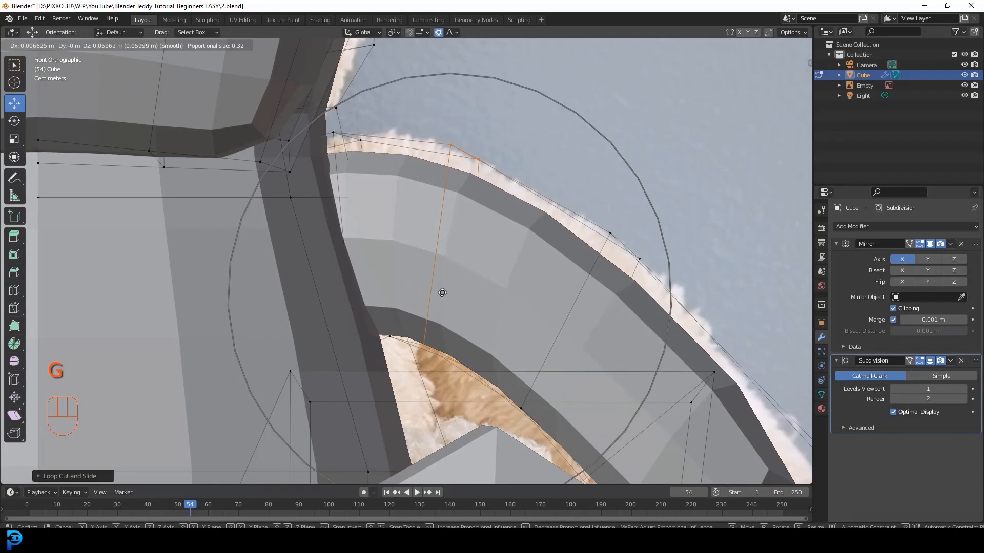
click(442, 292)
Add a centred loop cut between the arm's middle loop and the hand, and fatten it by about 0.08 m.
scroll(575, 321, down, 4)
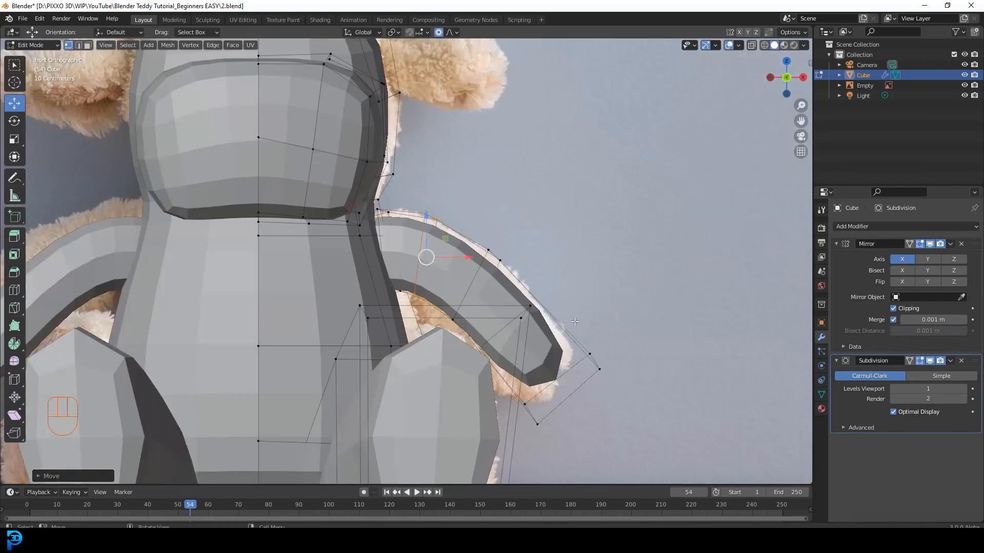
scroll(512, 310, down, 5)
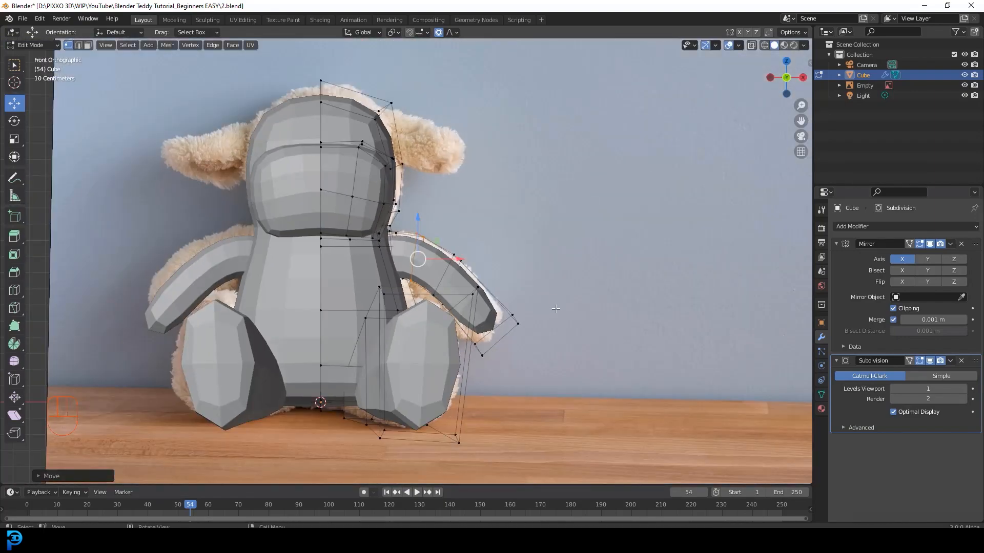
scroll(578, 310, up, 3)
key(alt+a)
middle_drag(523, 287, 503, 323)
alt+shift+click(503, 323)
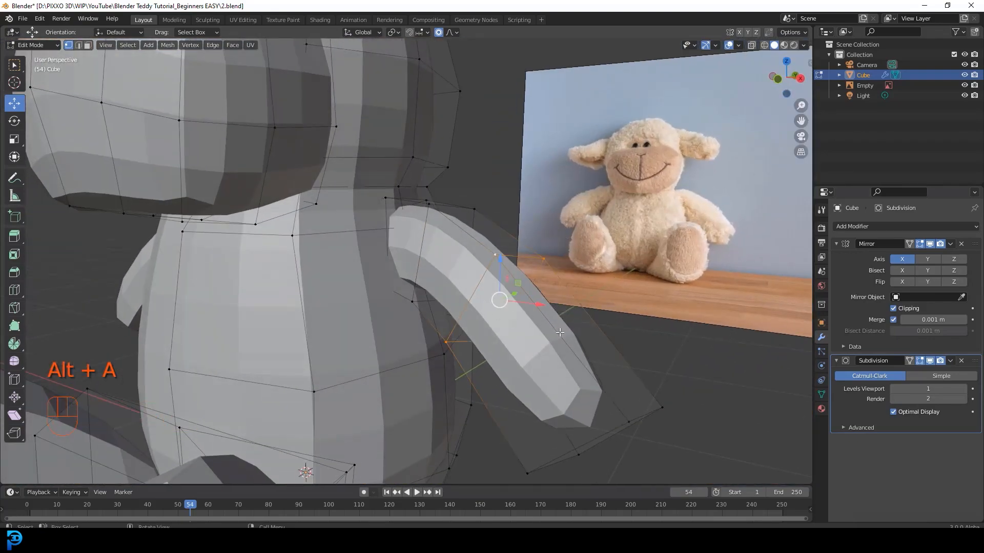
key(ctrl+r)
click(555, 326)
right_click(555, 325)
middle_drag(555, 325, 632, 353)
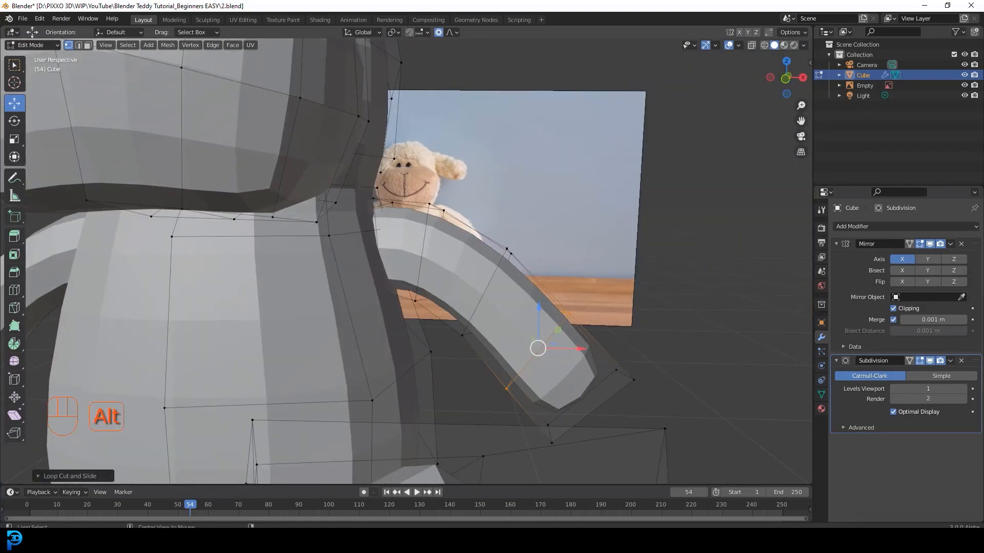
key(alt+s)
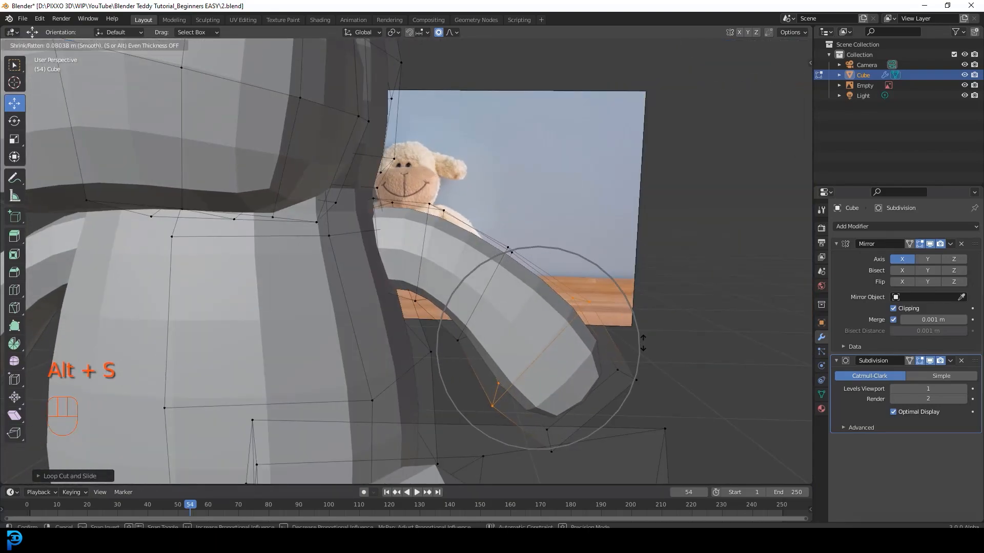
click(641, 341)
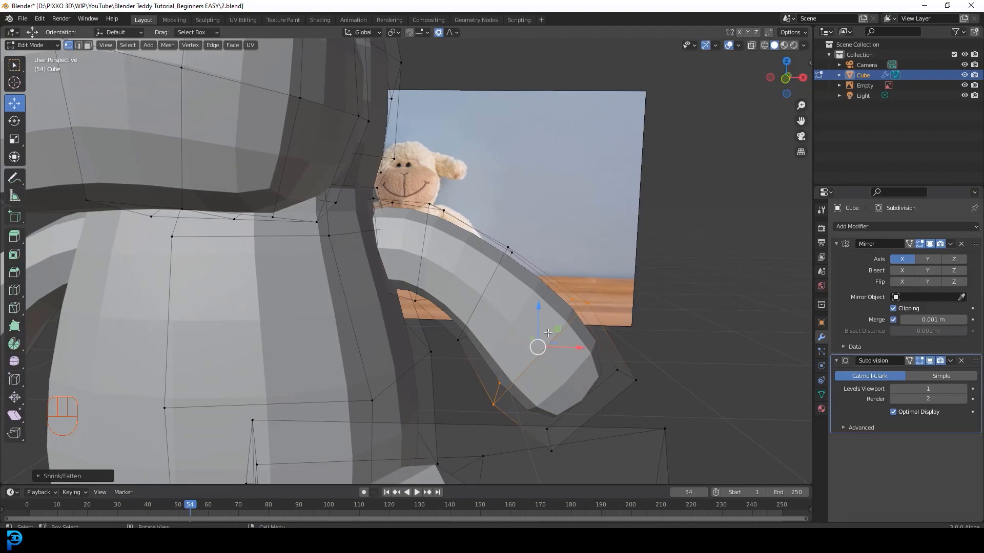
Examine the arm and overall toy shape from several angles and against the photo in front view.
scroll(538, 338, down, 5)
middle_drag(538, 338, 309, 290)
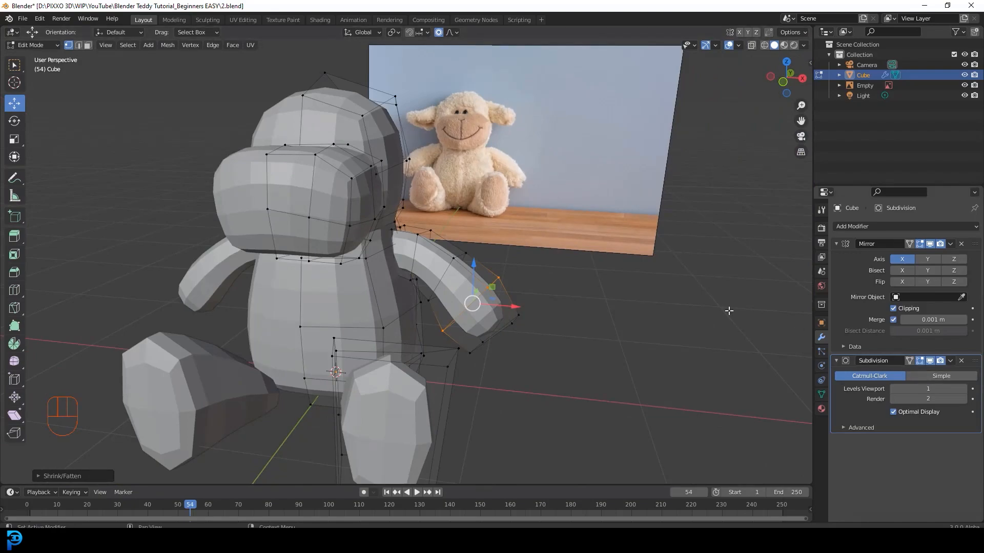
scroll(545, 314, down, 2)
middle_drag(544, 314, 672, 281)
key(KP_1)
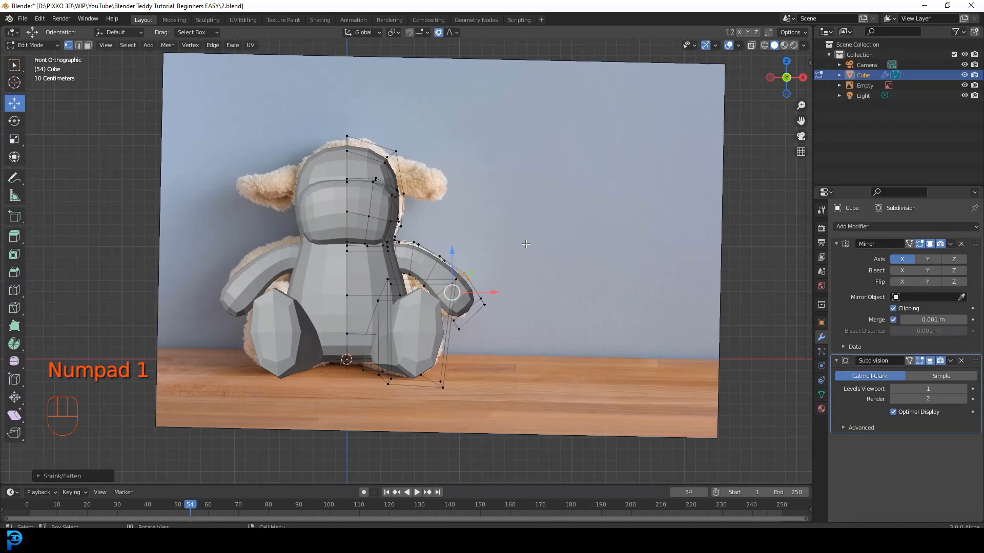
scroll(469, 231, up, 2)
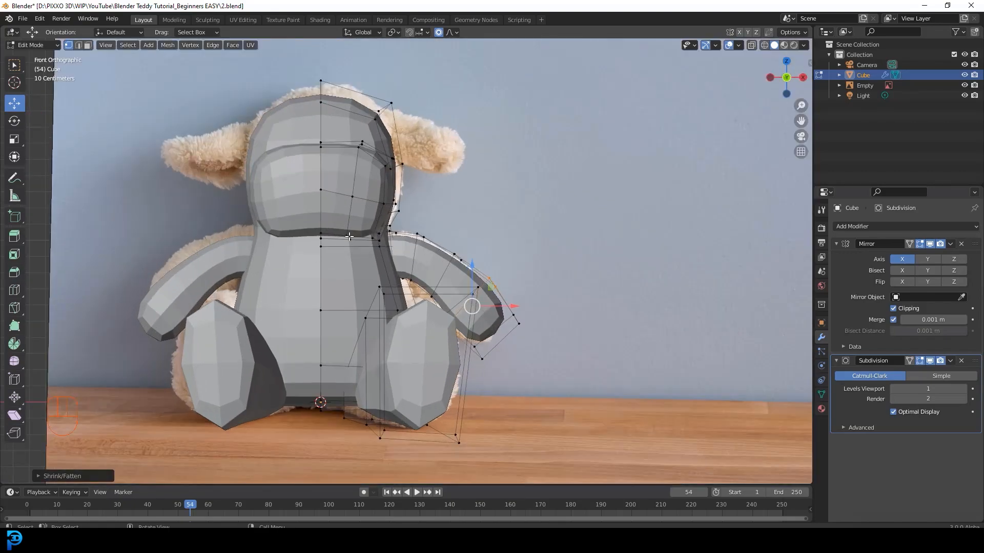
scroll(444, 231, up, 2)
scroll(358, 197, up, 2)
In wireframe, select the linked head, body, arm and leg geometry and hide it to isolate the snout.
key(z)
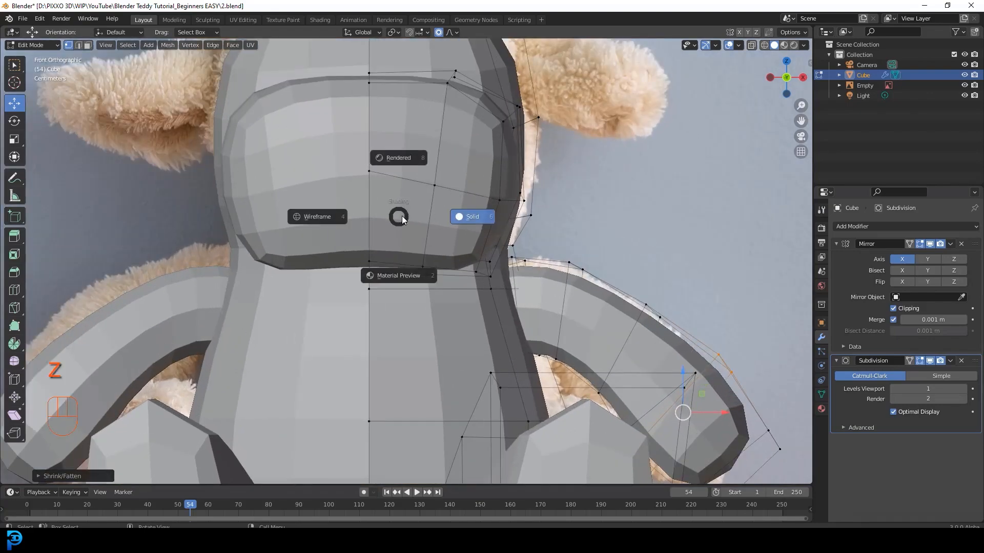
click(342, 215)
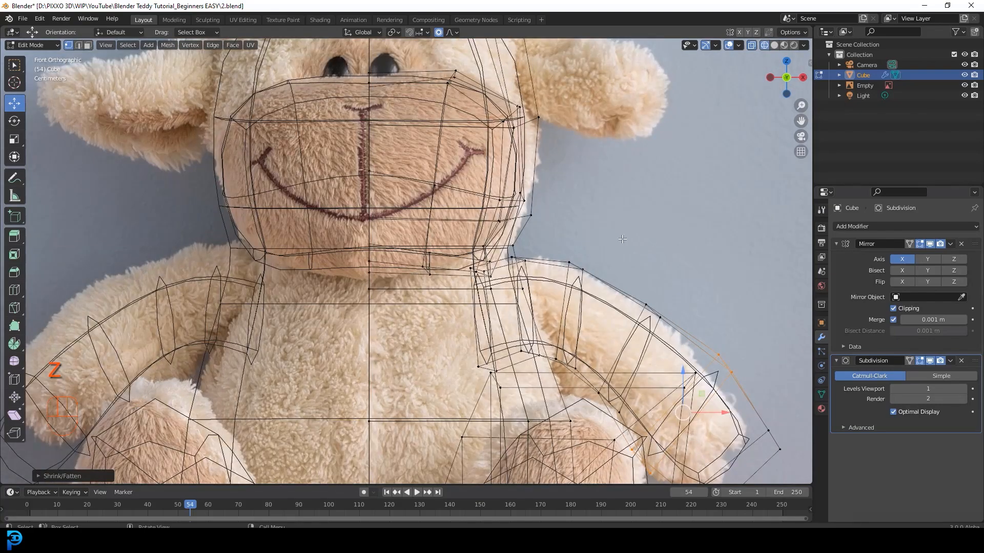
scroll(622, 239, down, 5)
drag(619, 286, 314, 425)
middle_drag(604, 355, 421, 364)
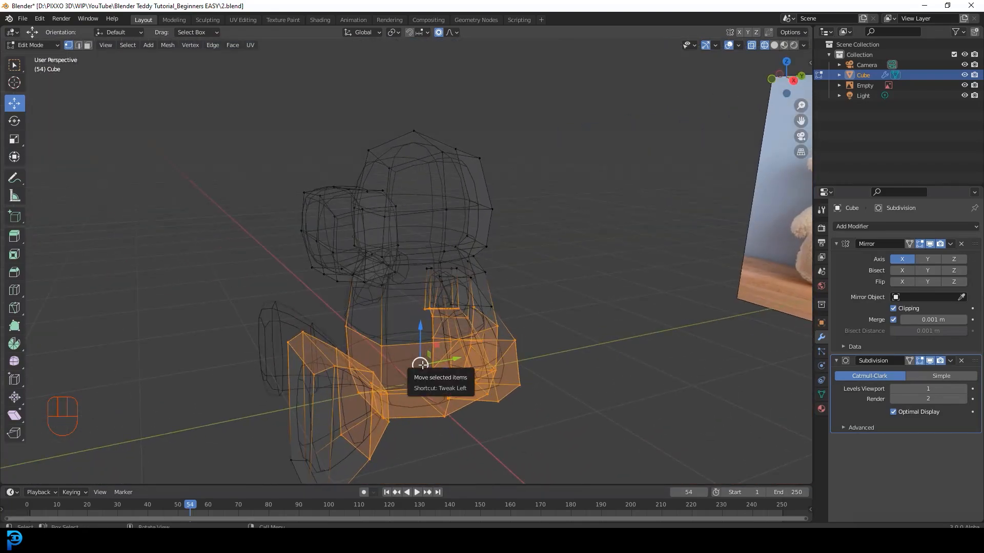
key(ctrl+l)
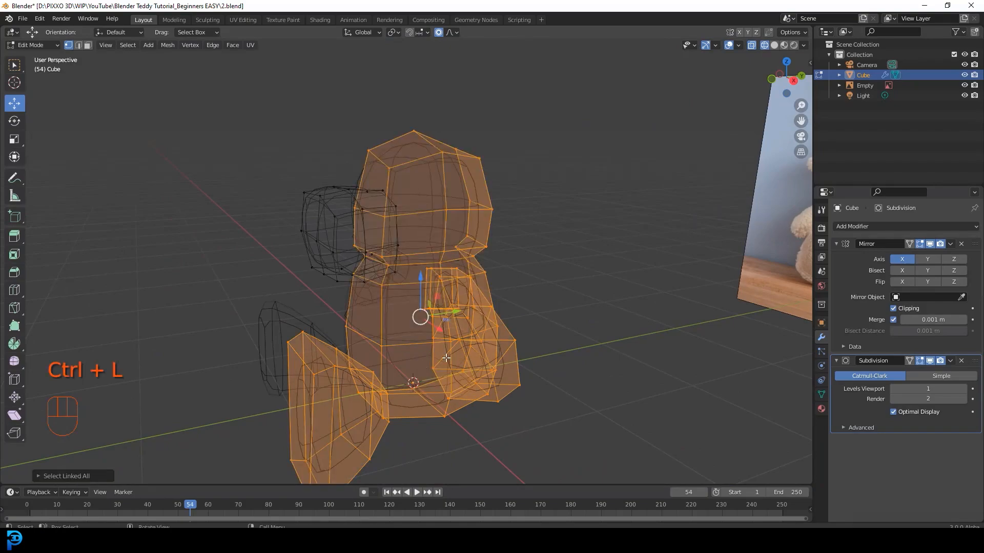
key(g)
right_click(486, 221)
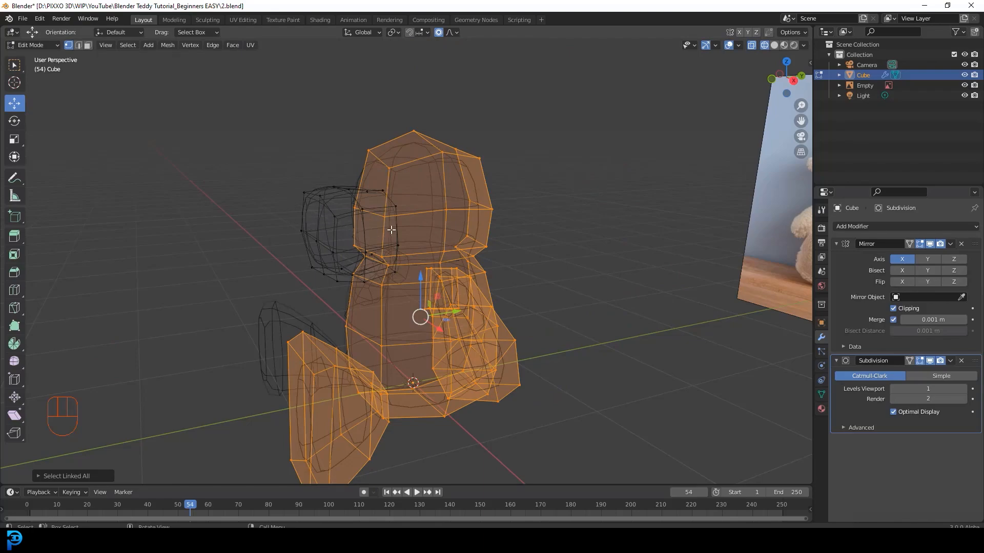
key(h)
In front view, move the snout's bottom centre vertices down toward the chin line in the photo.
drag(466, 318, 270, 132)
key(KP_1)
scroll(567, 202, up, 5)
shift+middle_drag(471, 254, 476, 268)
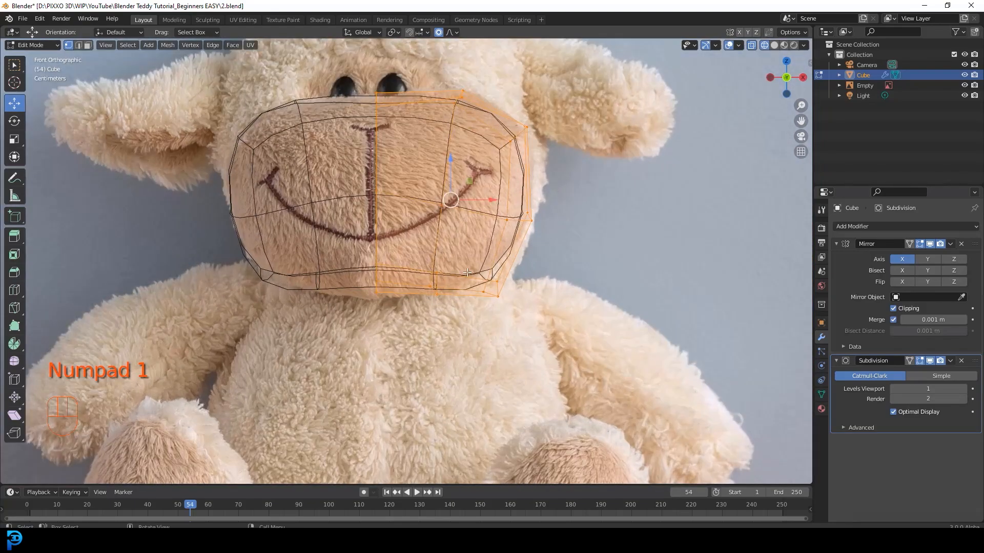
drag(399, 336, 351, 246)
scroll(369, 266, up, 4)
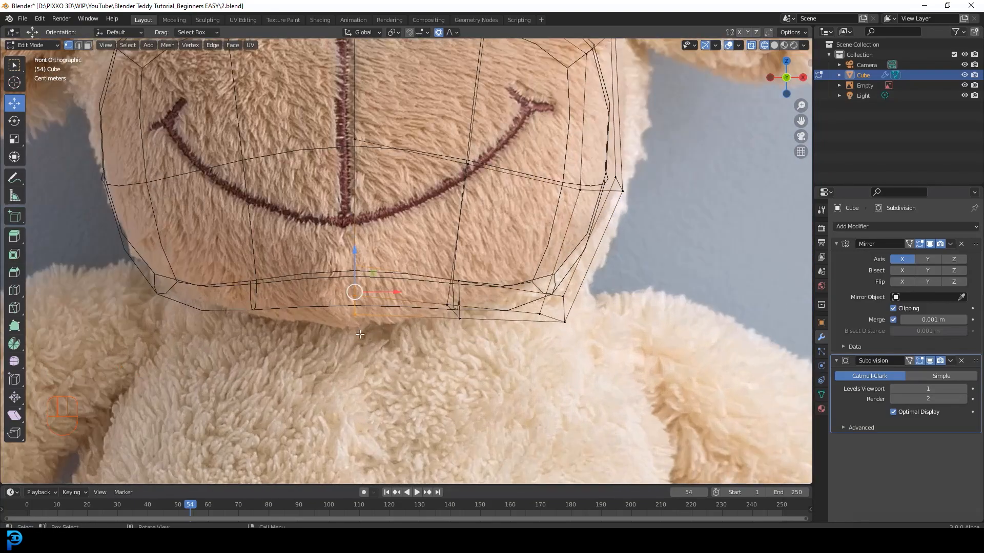
key(g)
click(362, 340)
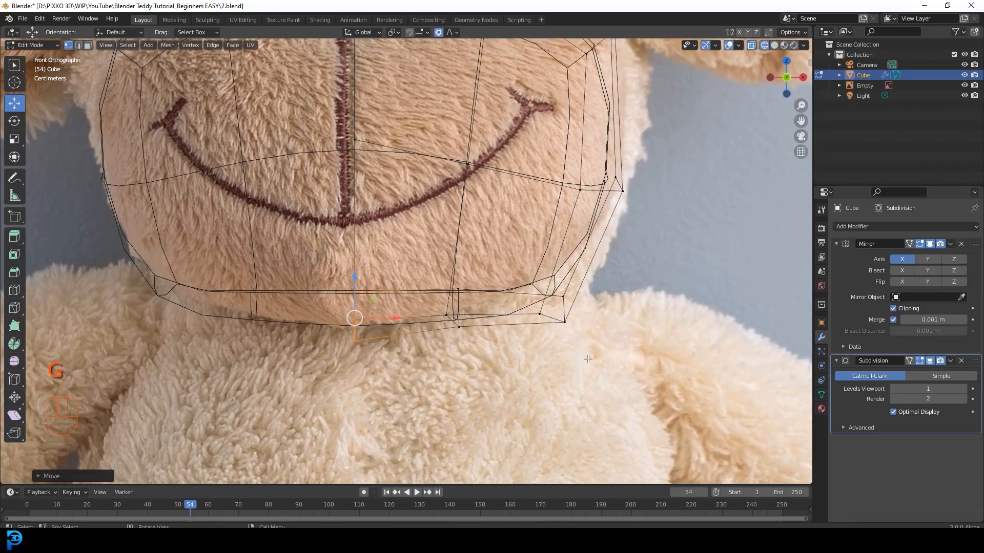
Move the snout's lower outer corner vertices up and inward and adjust its side vertices, with proportional size 0.18, and return to solid shading.
click(563, 296)
key(g)
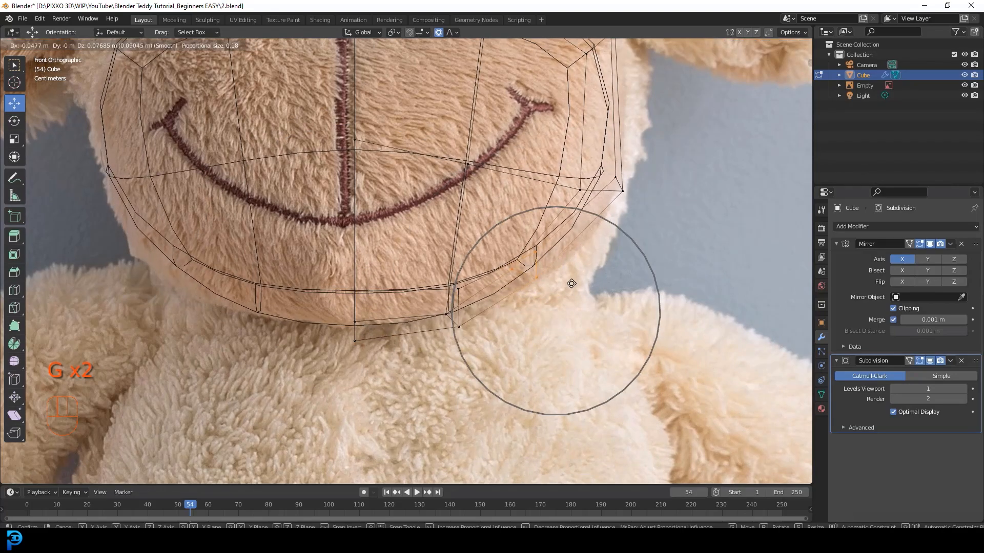
click(582, 285)
click(633, 190)
key(g)
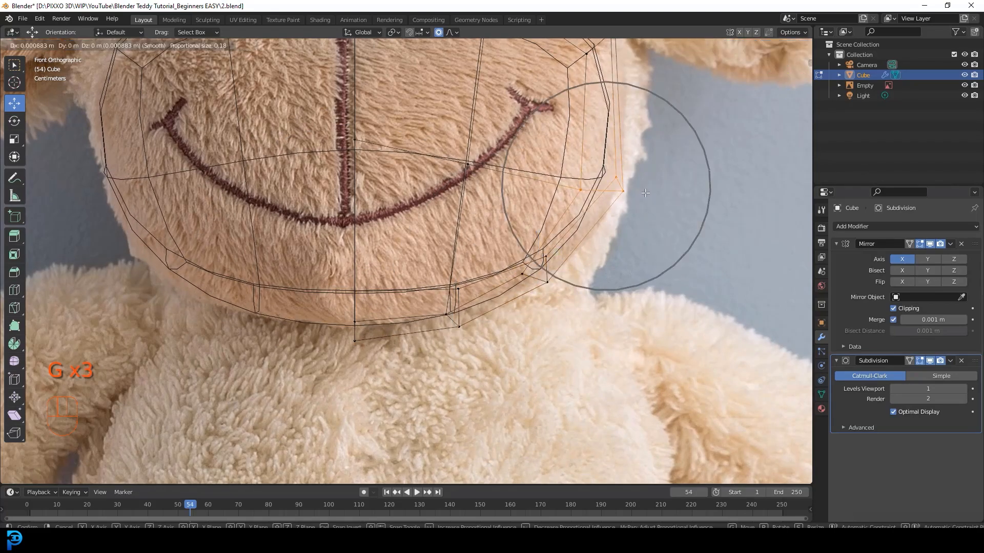
click(646, 193)
scroll(524, 185, down, 4)
key(z)
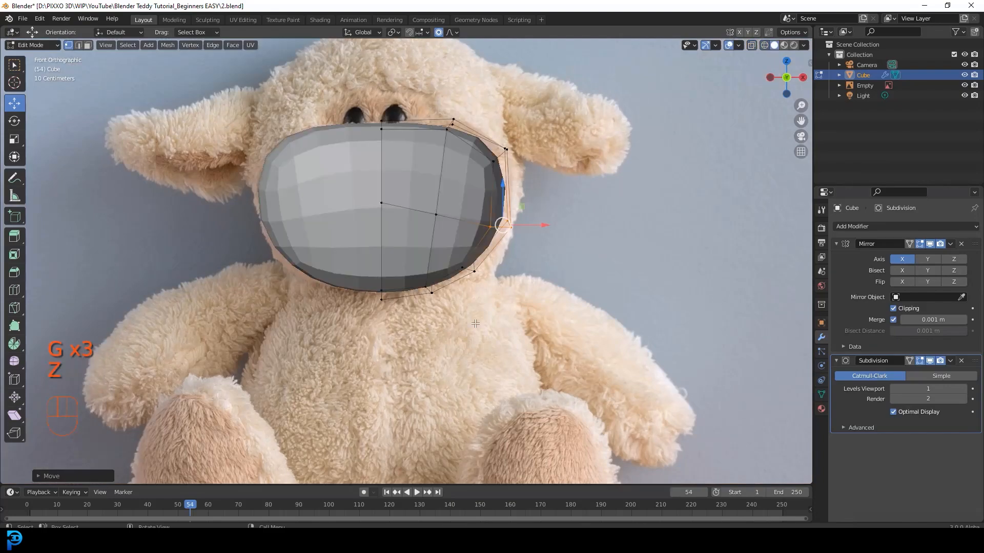
Move the centre vertex on the snout's front face down slightly, with proportional size 0.18.
click(398, 222)
key(g)
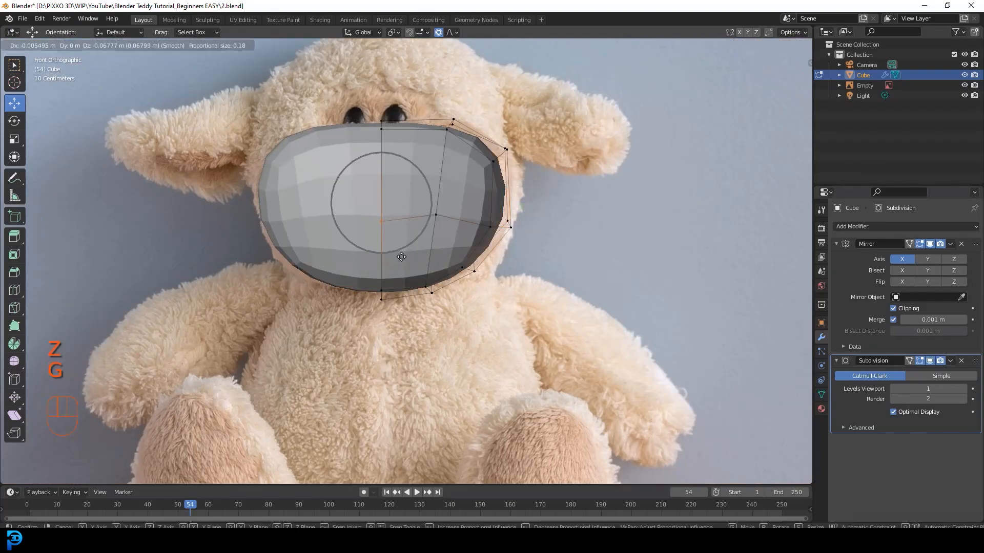
click(421, 226)
Move the snout's upper outer vertices up and outward with proportional size about 0.39, and its top centre vertices down about 0.03 m.
scroll(428, 111, up, 4)
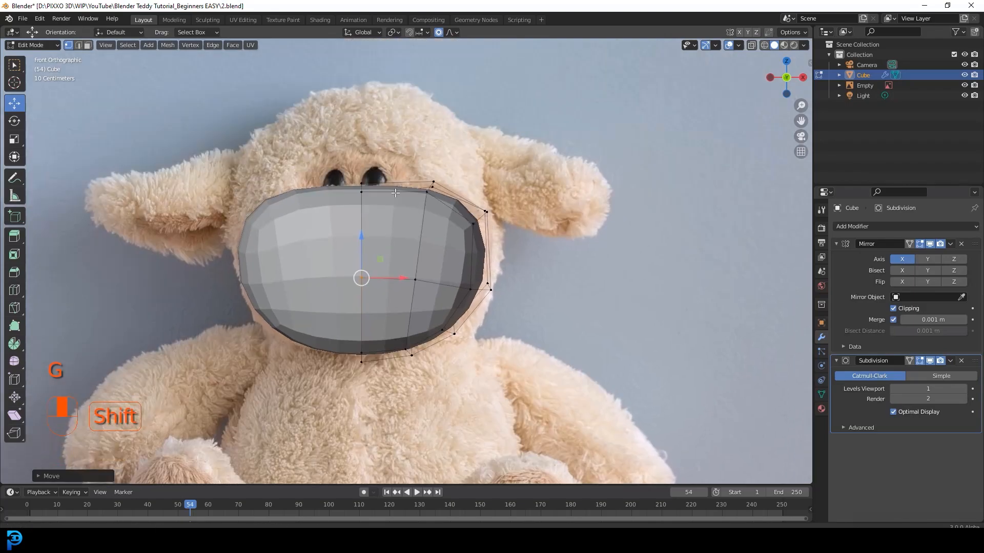
click(434, 147)
key(g)
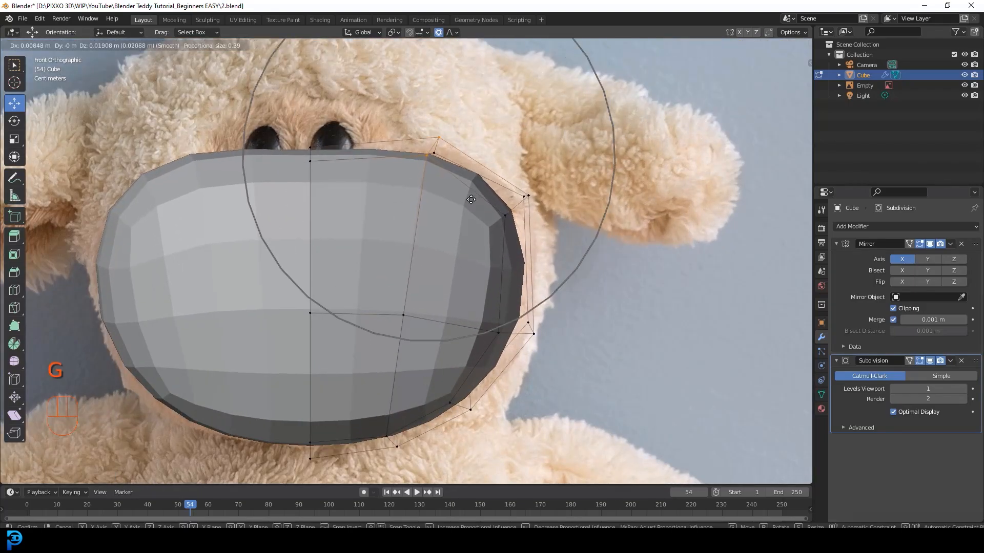
click(482, 201)
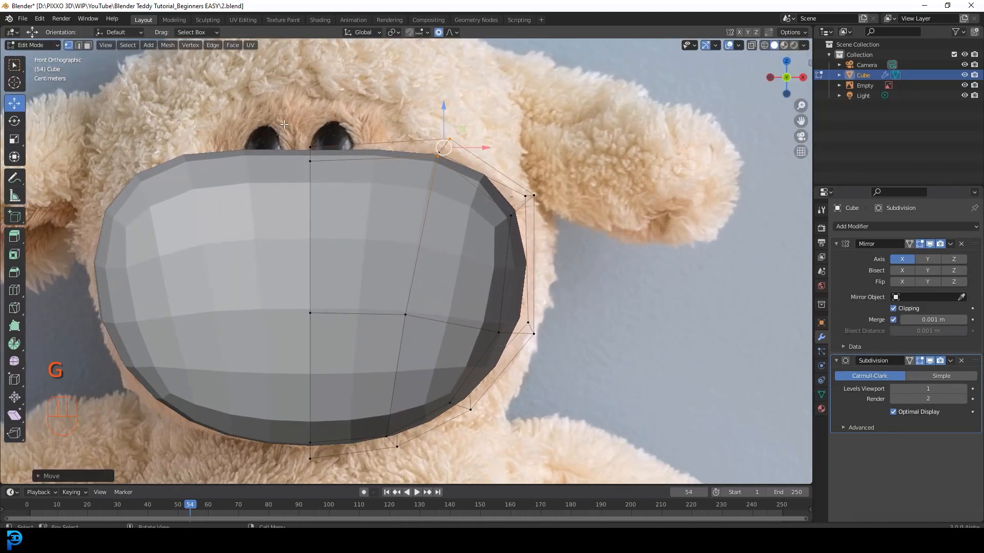
click(310, 147)
key(g)
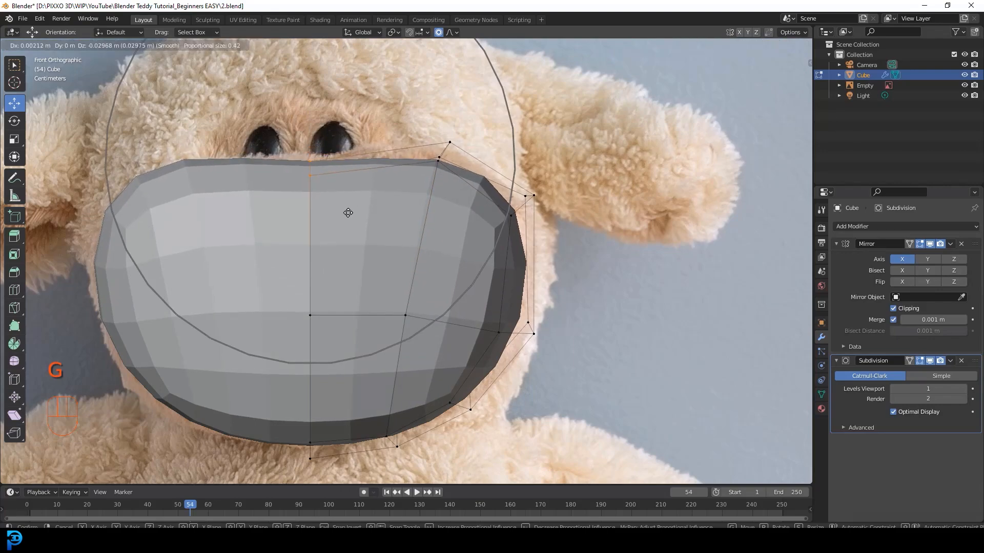
click(348, 213)
scroll(395, 235, down, 3)
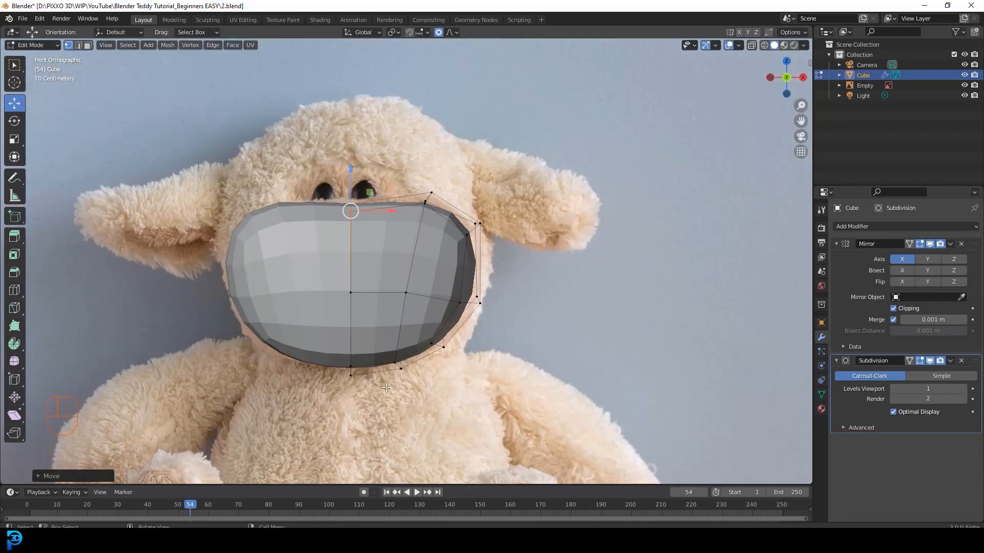
scroll(419, 242, down, 2)
mouse_move(420, 242)
middle_down()
mouse_move(437, 255)
mouse_move(402, 278)
mouse_move(402, 325)
mouse_move(406, 253)
middle_up()
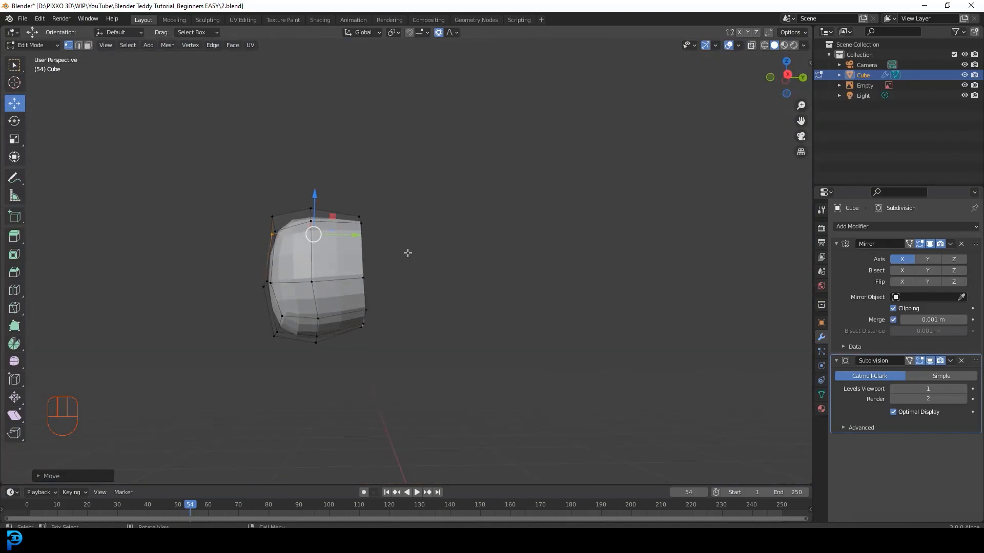
In front view, reveal the hidden body geometry around the snout and clear the selection.
key(KP_1)
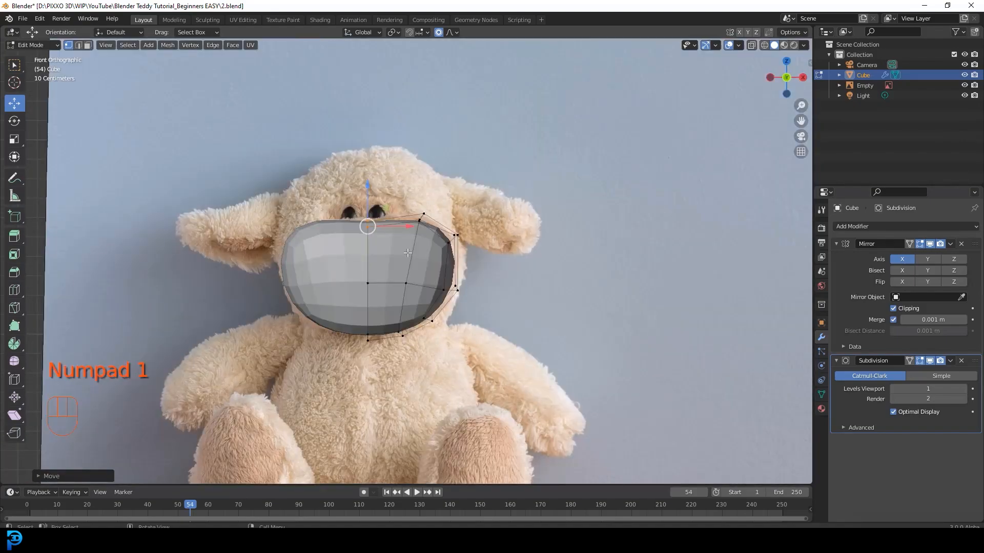
key(alt+h)
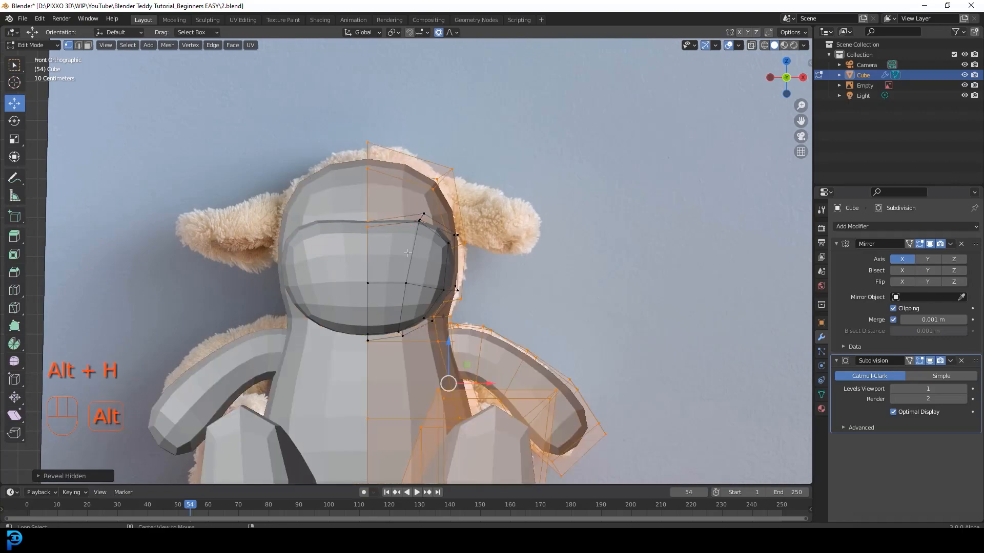
key(alt+a)
Move the vertex on the side of the neck inward toward the body, with the proportional size reduced to 0.18.
shift+middle_drag(449, 324, 526, 288)
click(446, 270)
scroll(526, 288, up, 2)
key(g)
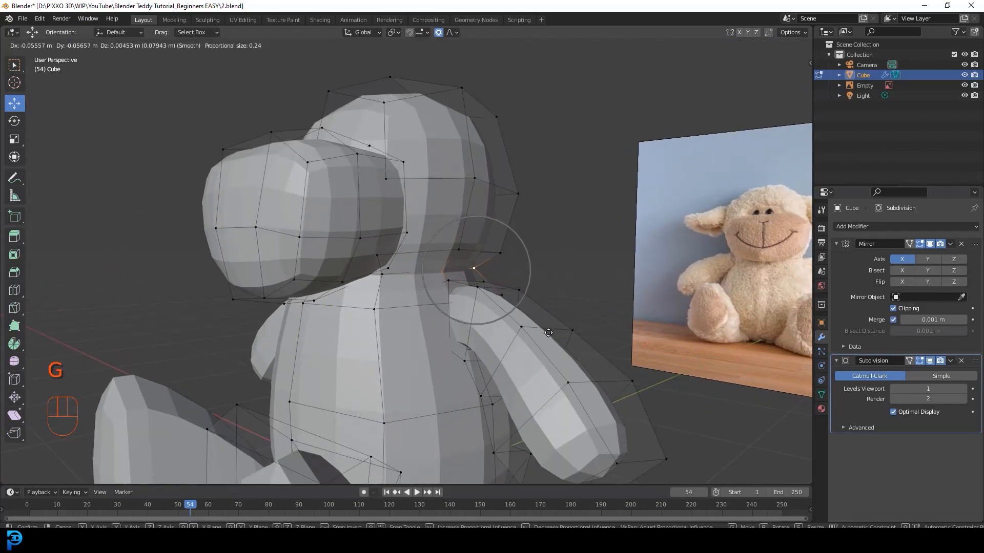
scroll(538, 333, up, 3)
click(538, 333)
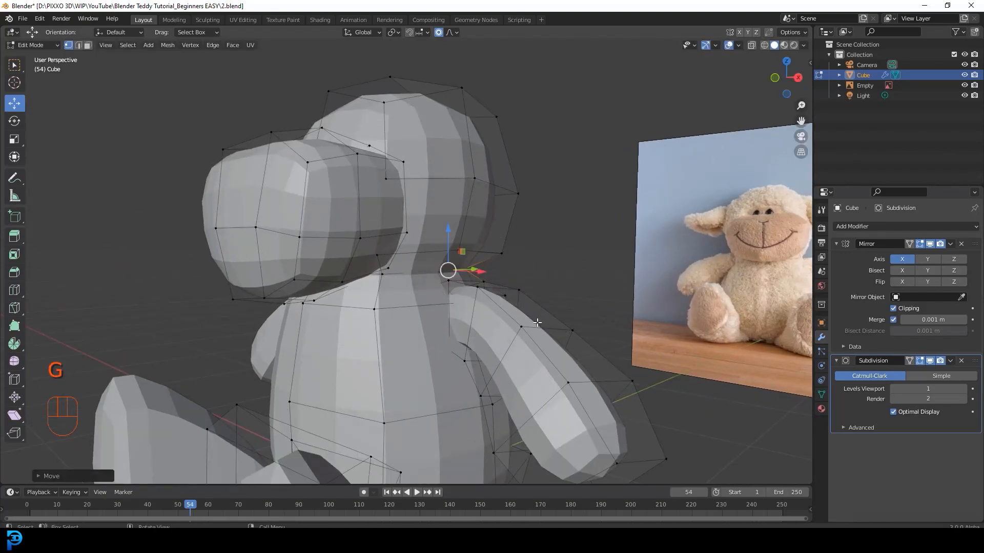
key(KP_1)
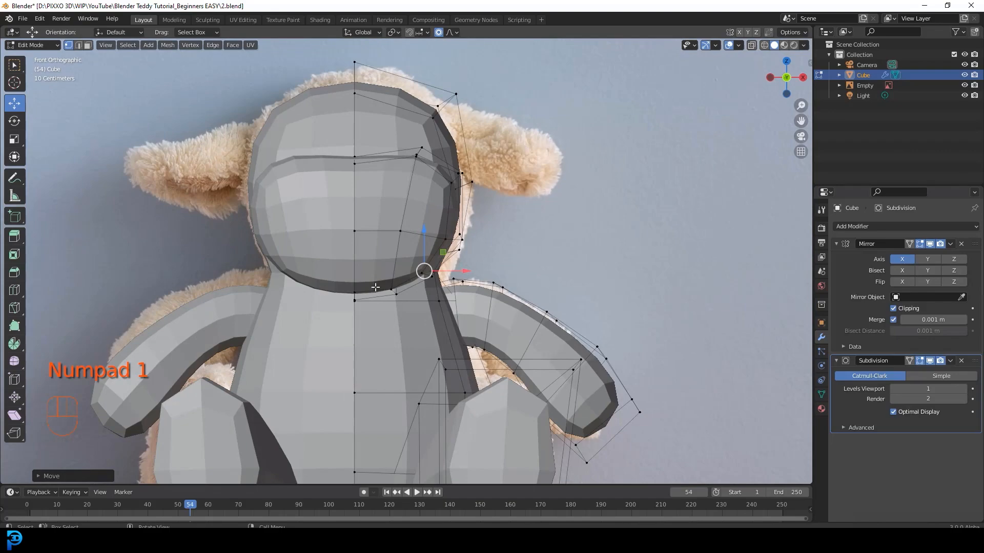
scroll(293, 271, down, 2)
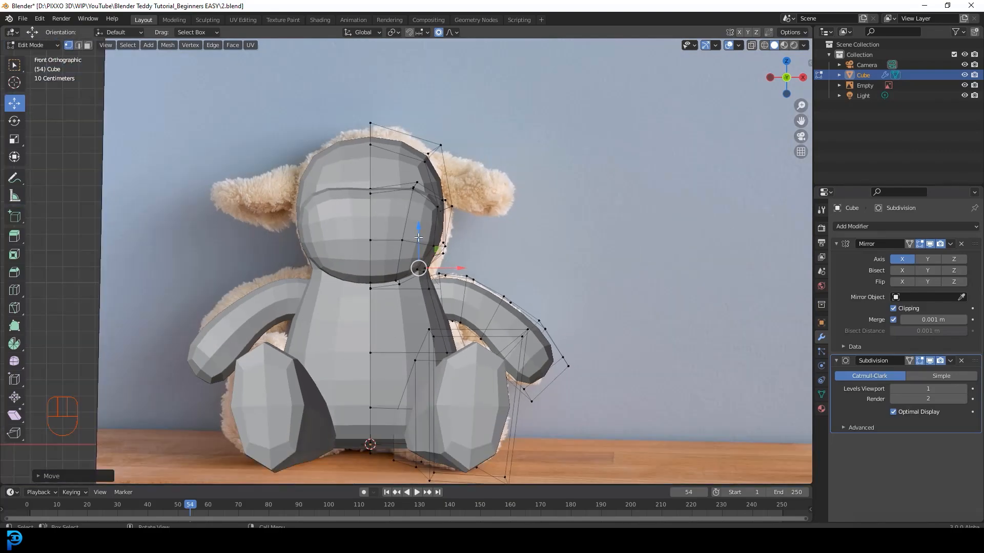
Move the foot's sole face forward along Y by about 0.04 m with proportional size 0.18, and return to Object Mode.
middle_drag(417, 266, 465, 258)
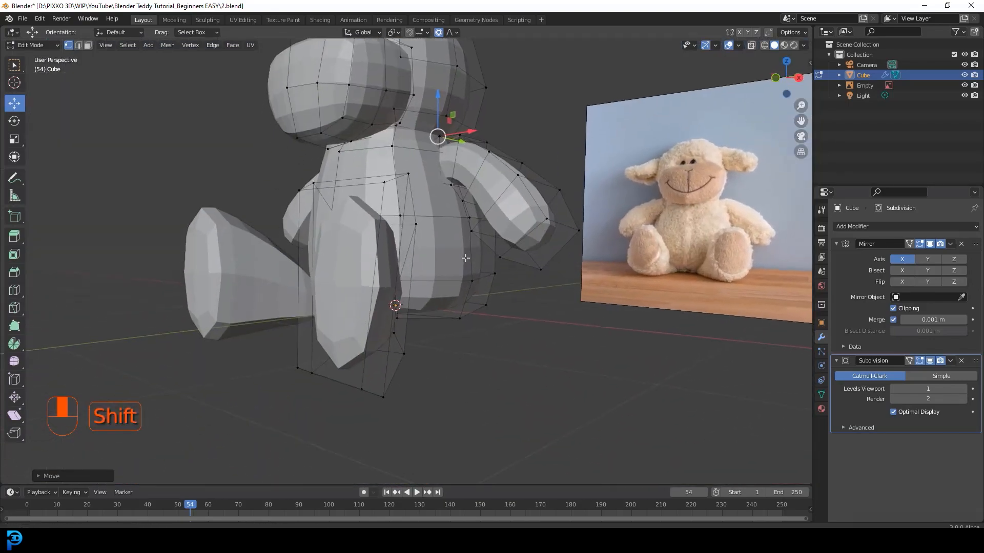
scroll(306, 210, up, 2)
click(88, 45)
click(350, 255)
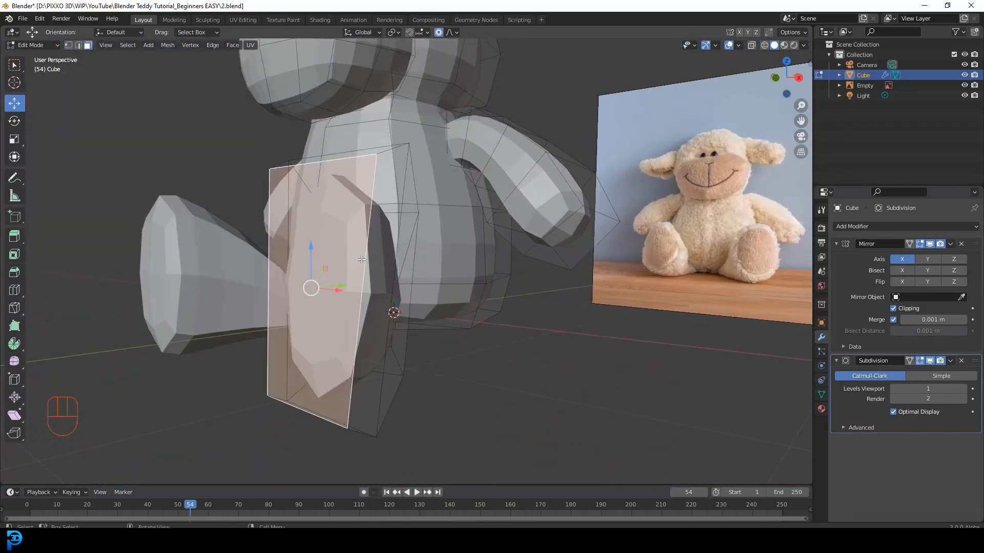
middle_drag(310, 304, 333, 242)
scroll(331, 241, up, 1)
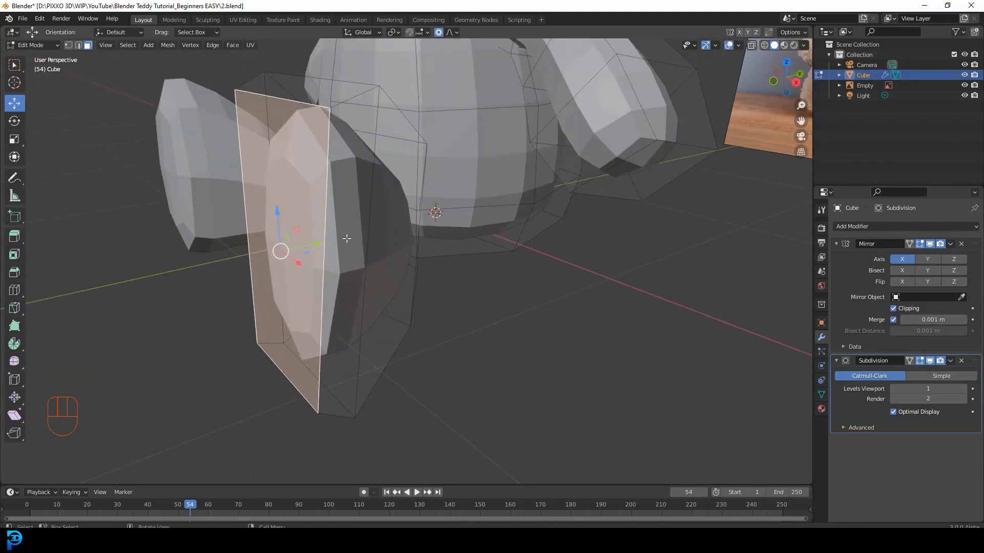
key(g)
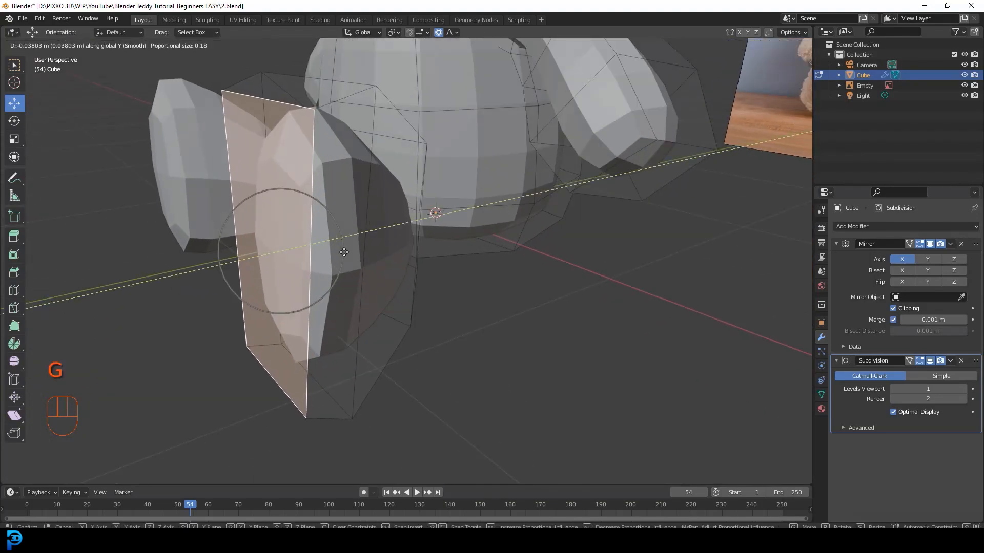
click(349, 252)
middle_drag(348, 252, 409, 231)
key(Tab)
Duplicate the whole toy object and leave the duplicate in the same place as the original.
scroll(393, 163, down, 4)
middle_drag(392, 162, 488, 255)
scroll(495, 180, up, 4)
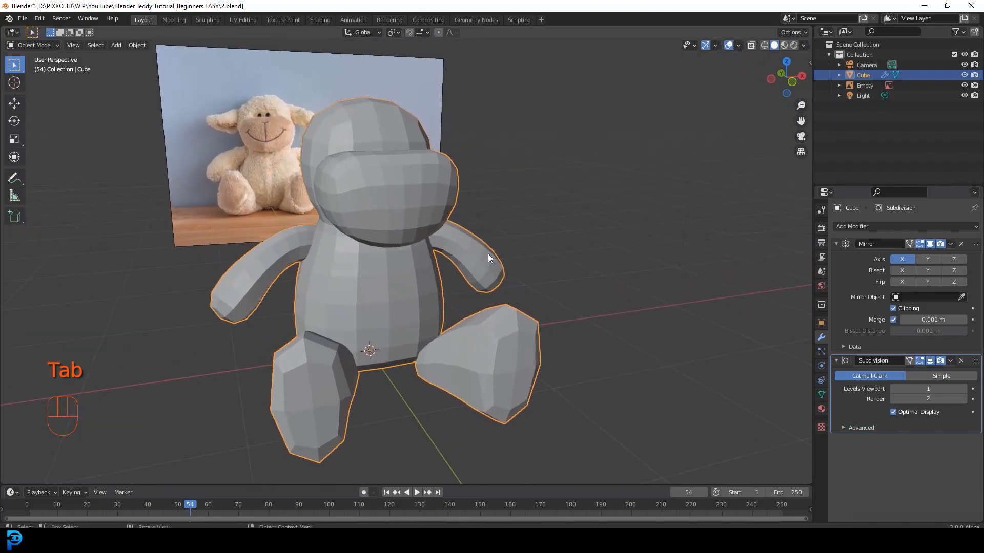
middle_drag(567, 233, 672, 242)
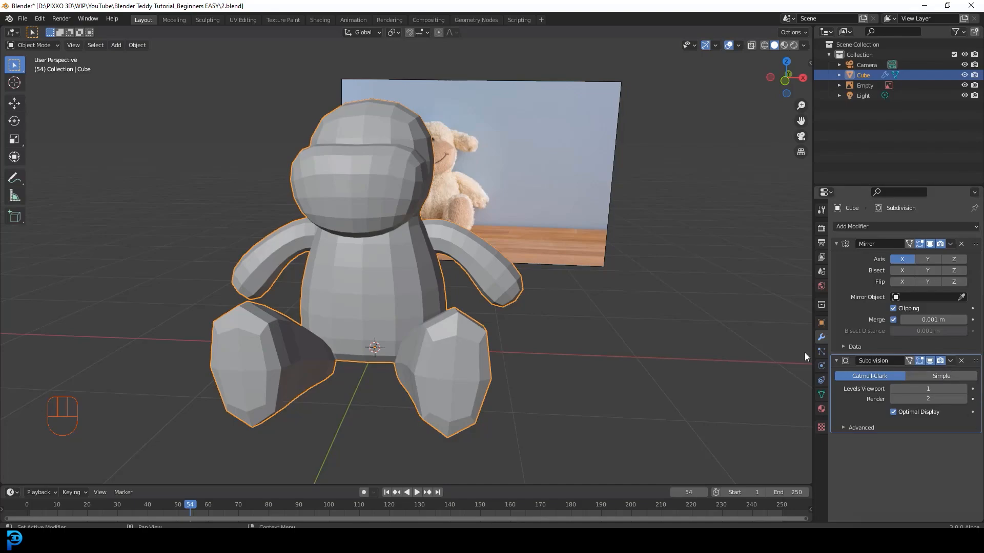
scroll(534, 252, down, 1)
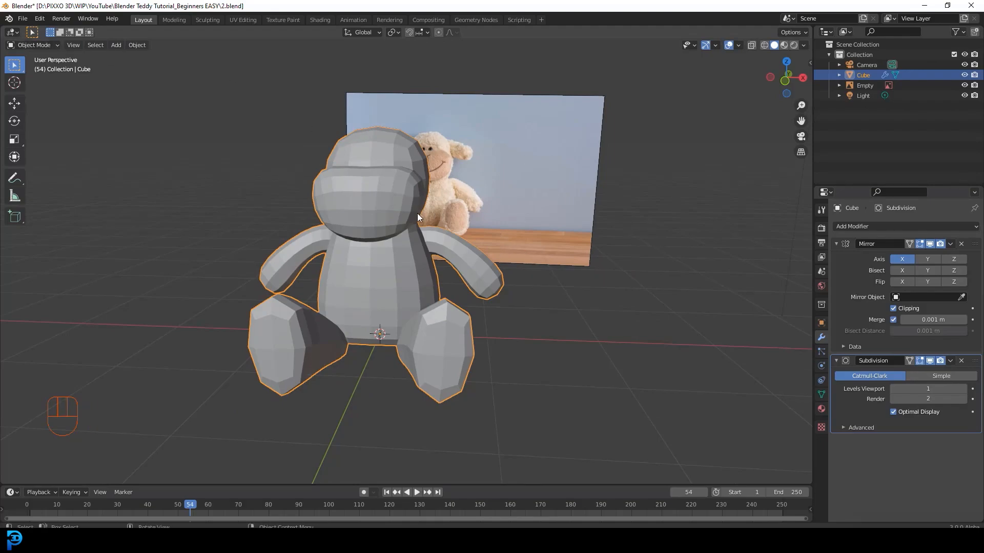
key(shift+d)
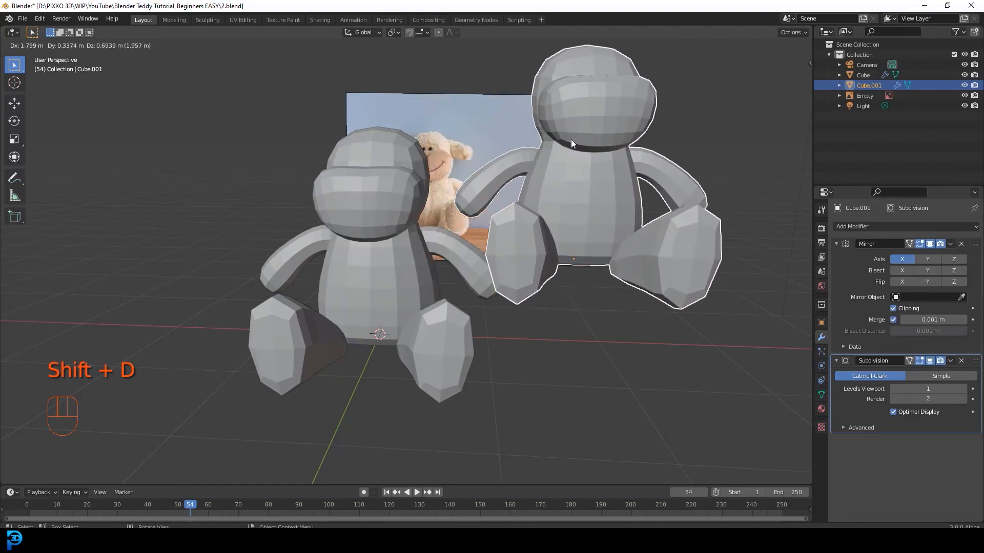
right_click(448, 204)
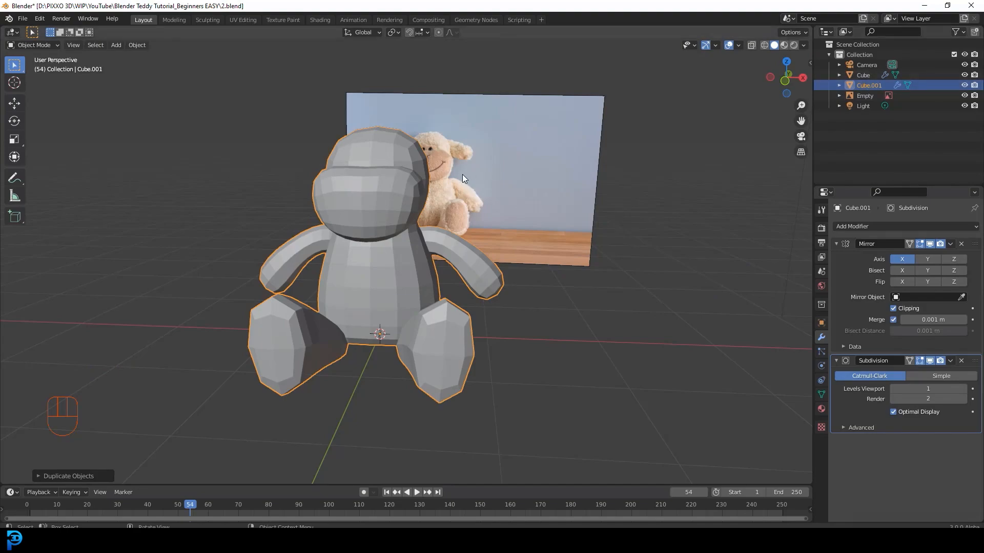
Move the duplicate to a new collection named "copy" and exclude that collection from the view layer.
key(m)
click(409, 174)
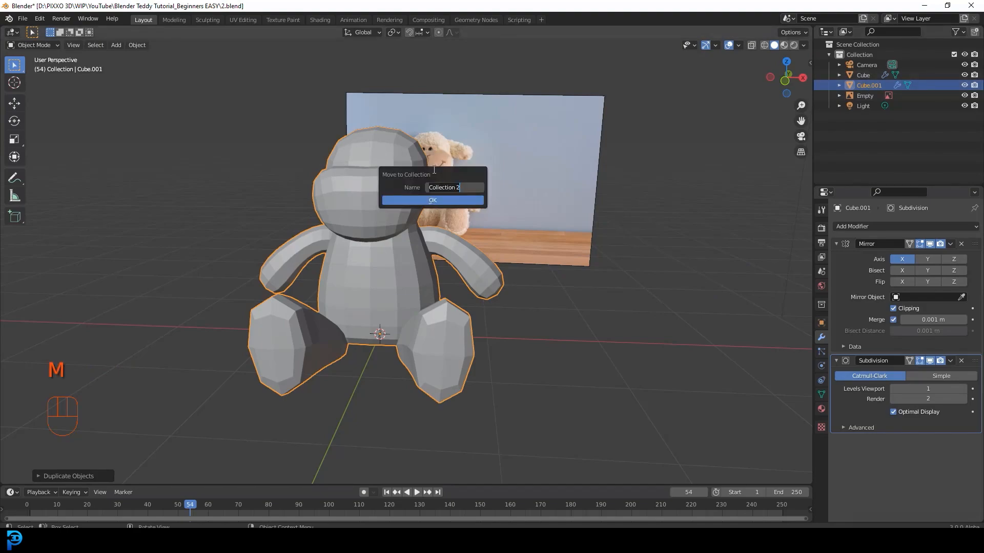
text(copy)
key(Return)
click(453, 200)
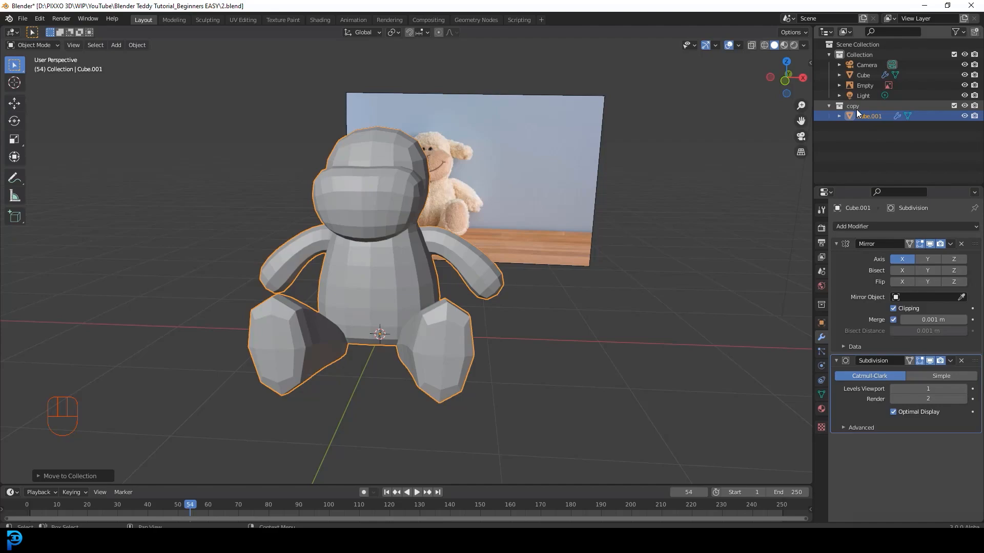
click(954, 105)
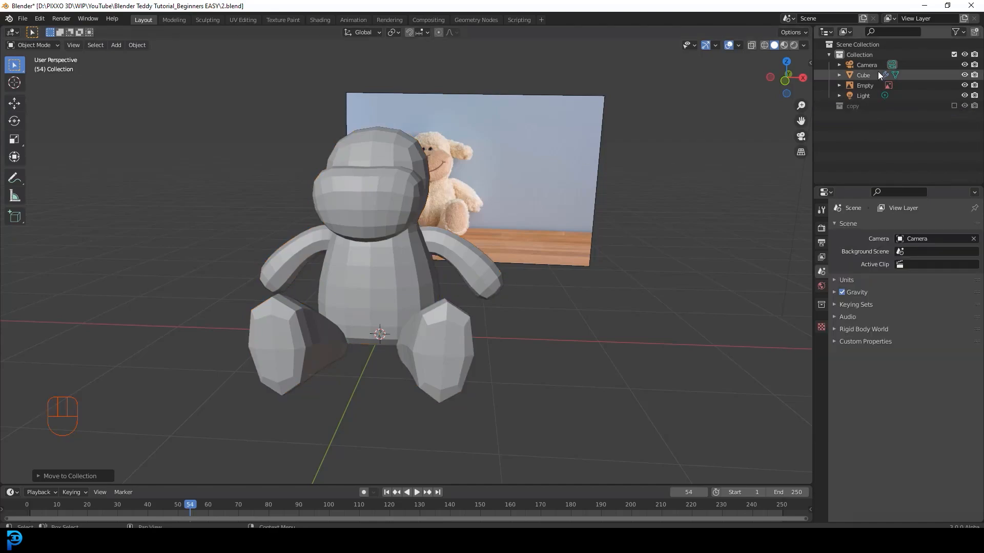
Apply the Subdivision modifier on the original toy.
click(340, 188)
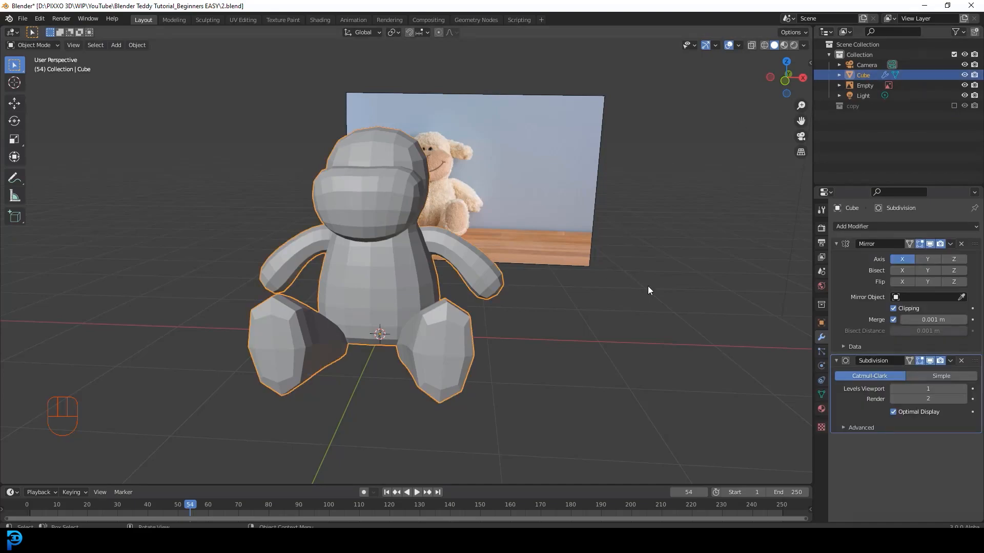
click(951, 361)
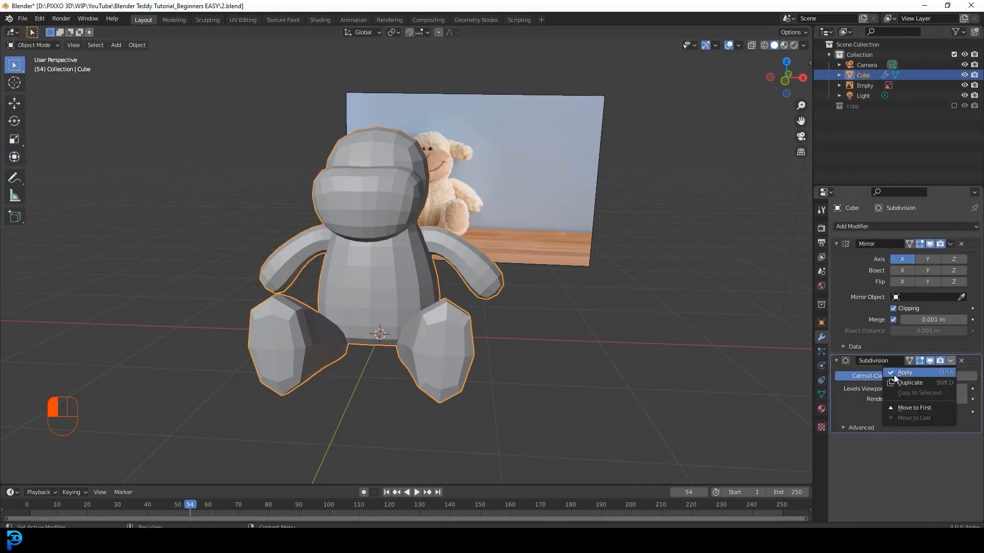
click(911, 372)
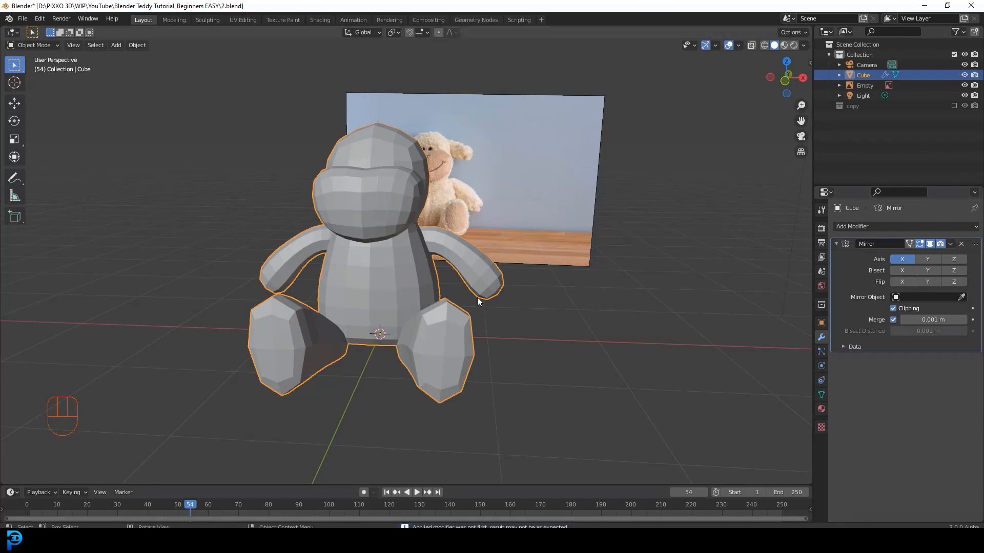
In Edit Mode, scale the foot's four sole faces up to about 1.1 with proportional size 0.07.
scroll(478, 297, up, 3)
key(Tab)
middle_drag(497, 251, 439, 236)
middle_drag(440, 302, 432, 299)
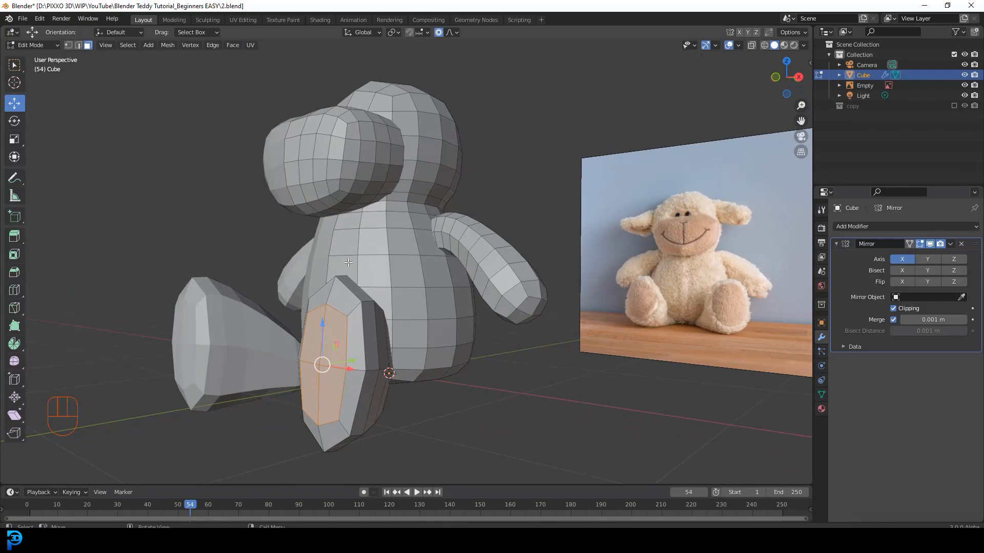
key(KP_1)
shift+middle_drag(420, 347, 410, 274)
scroll(411, 274, up, 2)
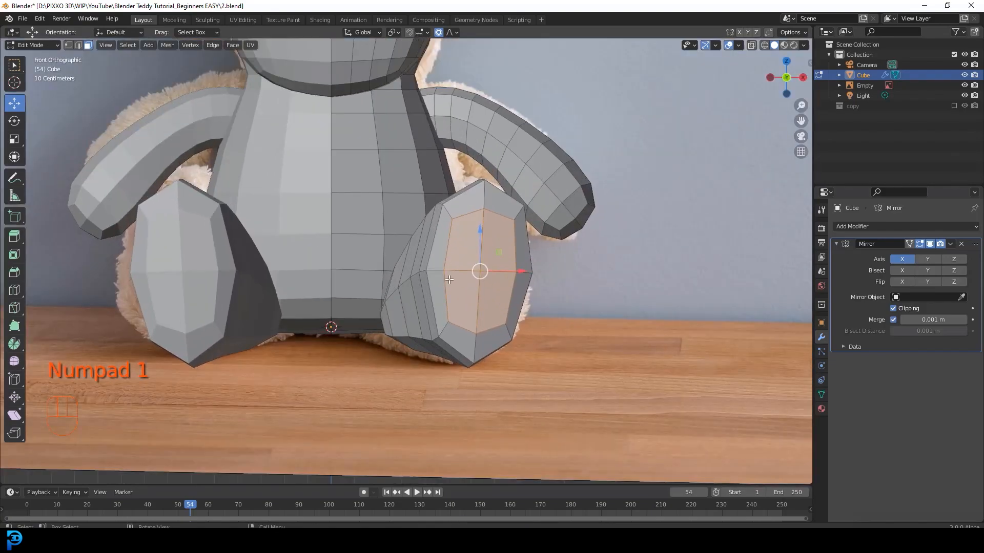
middle_drag(523, 239, 348, 256)
click(405, 183)
drag(442, 214, 410, 287)
scroll(481, 275, down, 4)
key(s)
scroll(484, 280, up, 4)
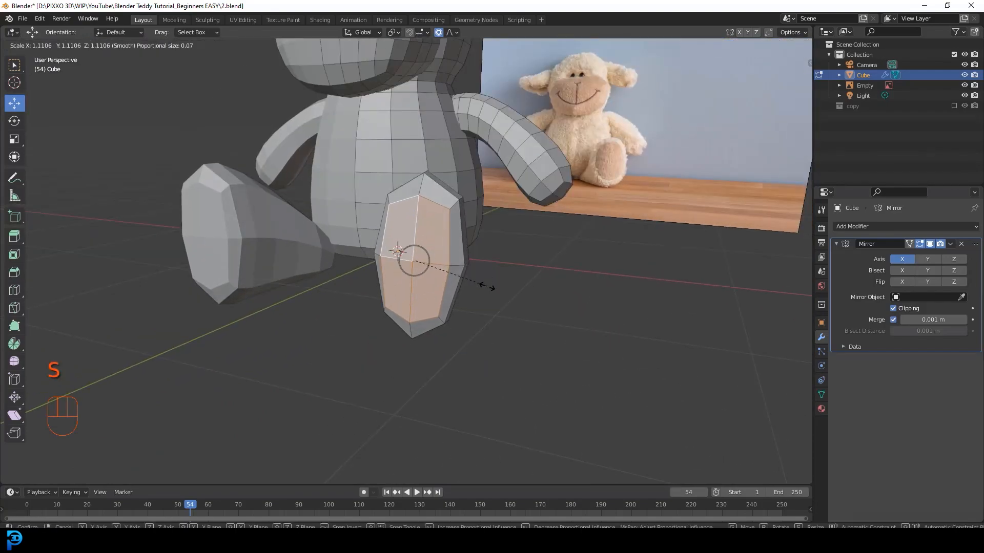
click(484, 280)
Bevel the loop of edges outlining the foot's sole into a narrow band with two segments.
click(78, 45)
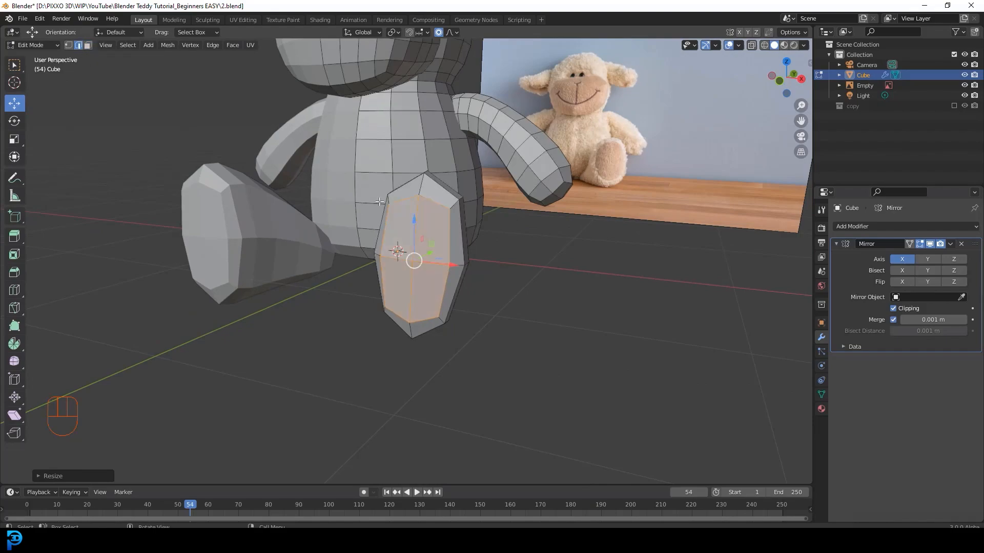
scroll(415, 246, up, 4)
key(alt+a)
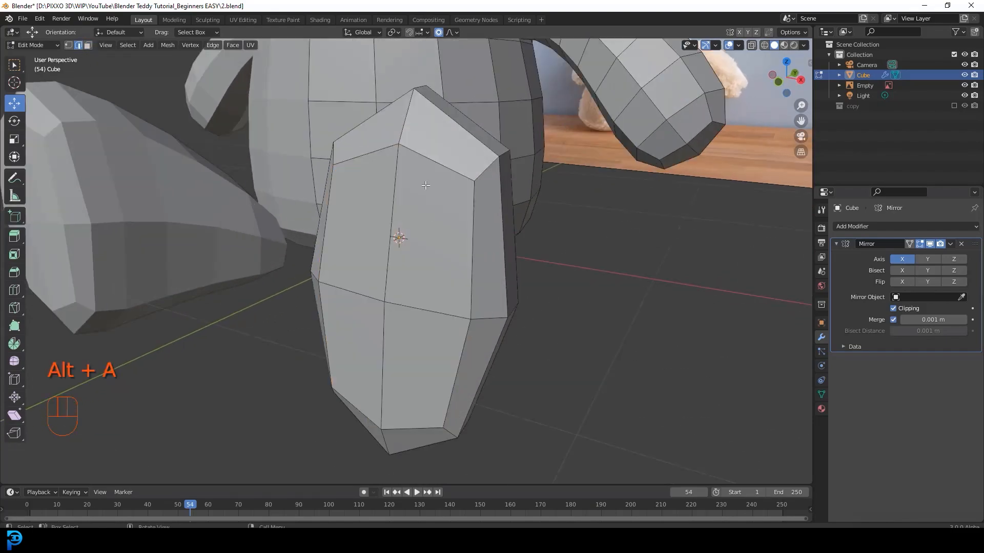
alt+shift+click(422, 155)
shift+click(474, 217)
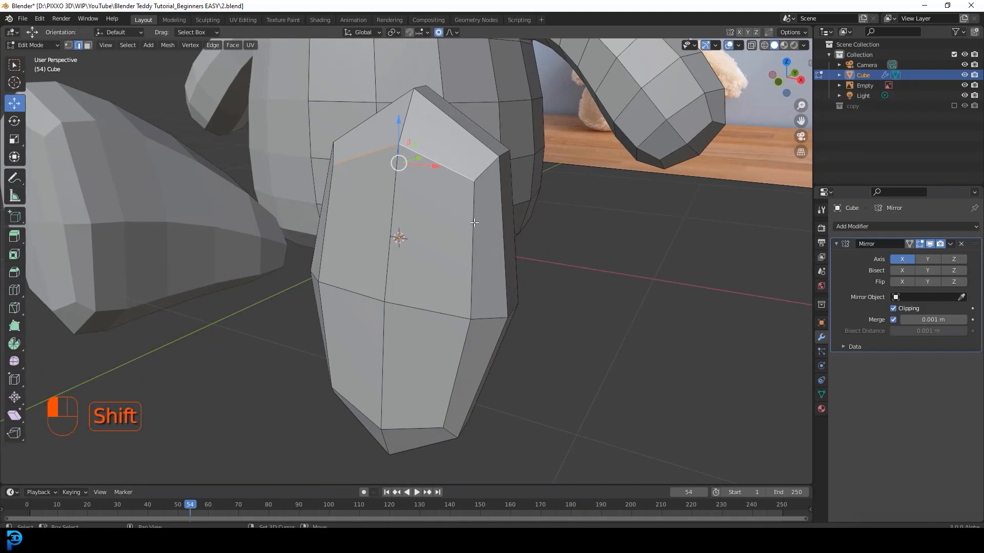
alt+shift+click(463, 343)
alt+shift+click(407, 429)
shift+middle_drag(348, 384, 602, 290)
alt+shift+click(539, 199)
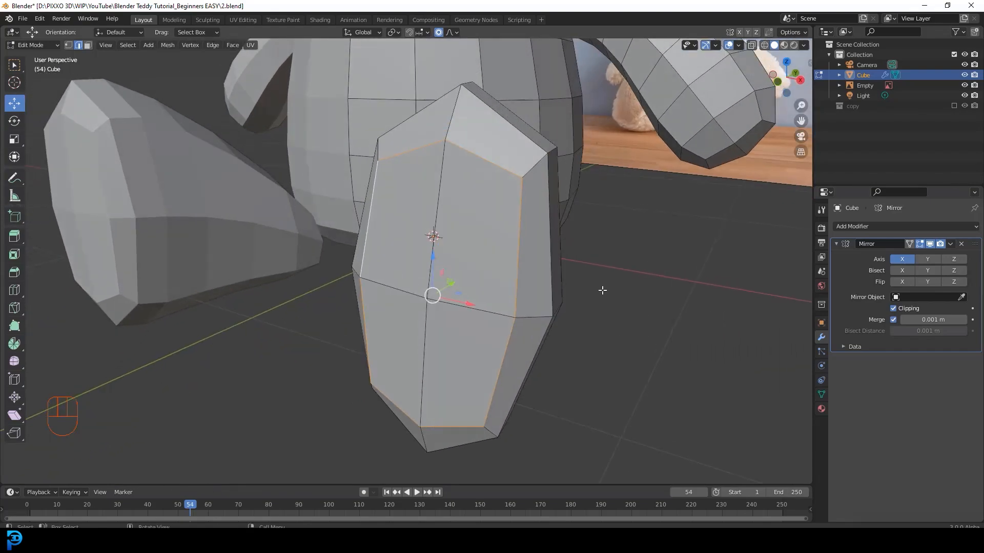
key(ctrl)
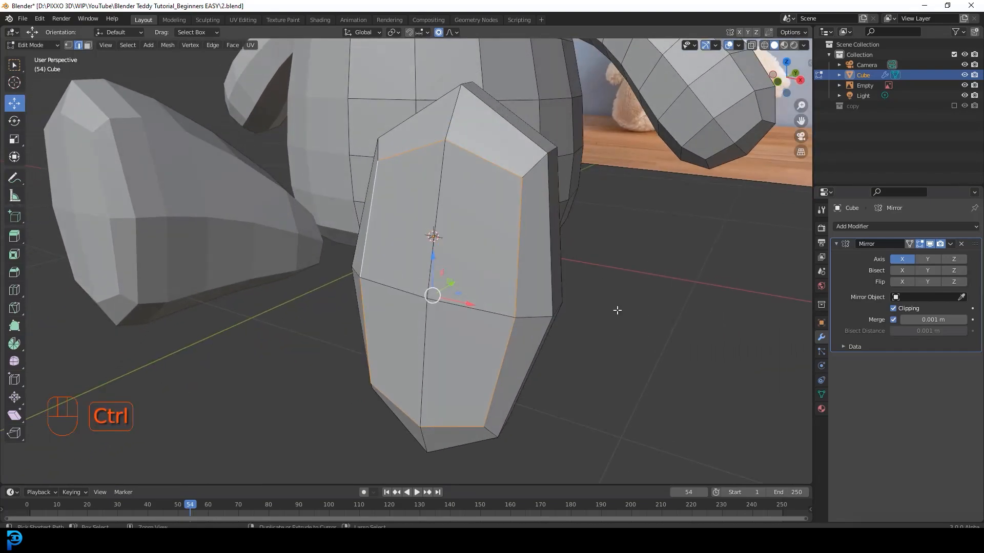
key(ctrl+b)
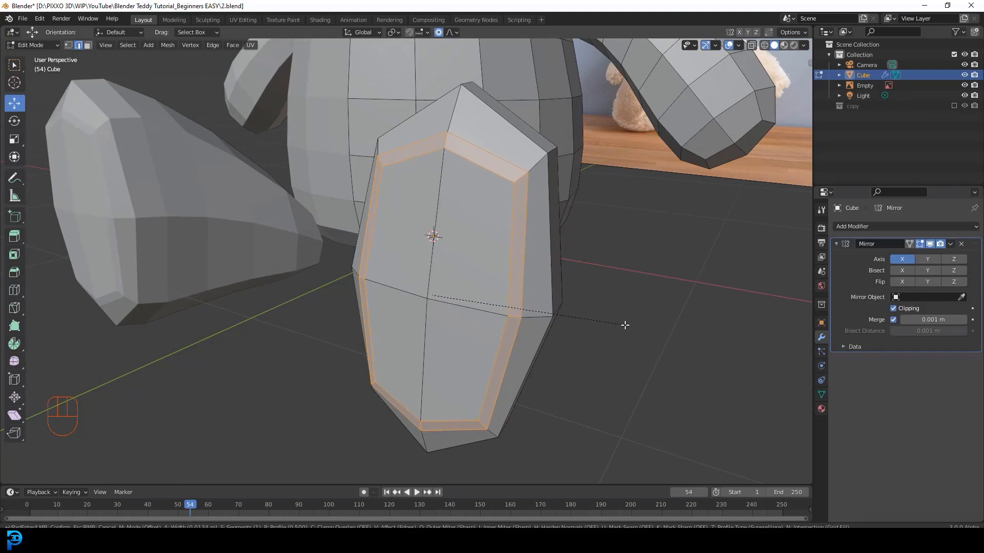
scroll(625, 325, up, 1)
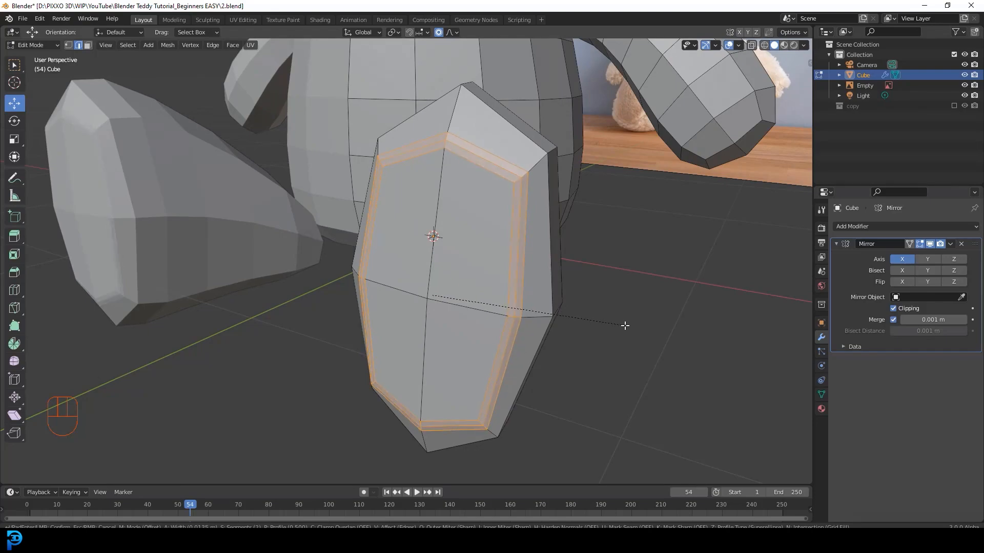
click(625, 325)
Reduce the selection to the middle edge loop of the sole's bevel and sink it inward about 0.008 m with Shrink/Fatten to form a seam groove.
middle_drag(519, 222, 543, 177)
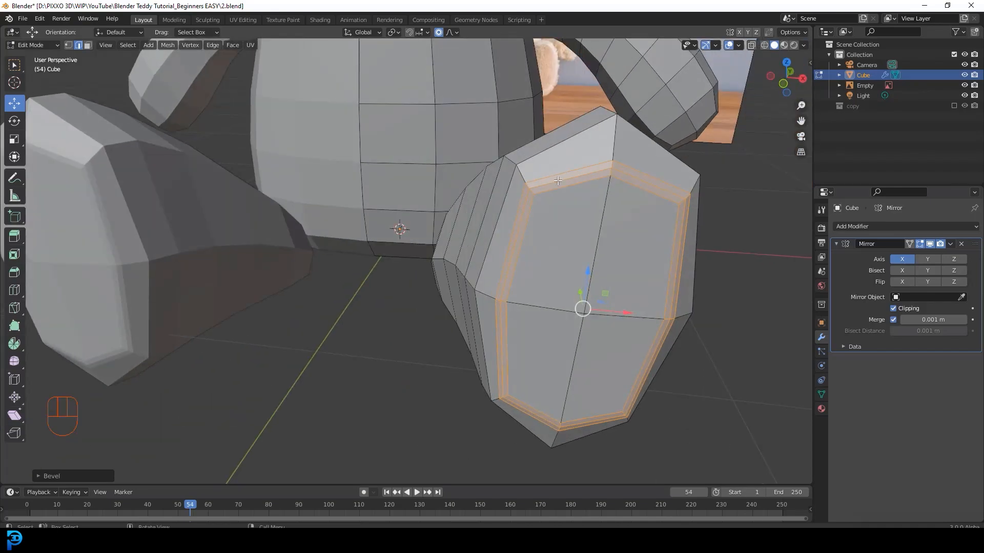
key(ctrl+KP_Subtract)
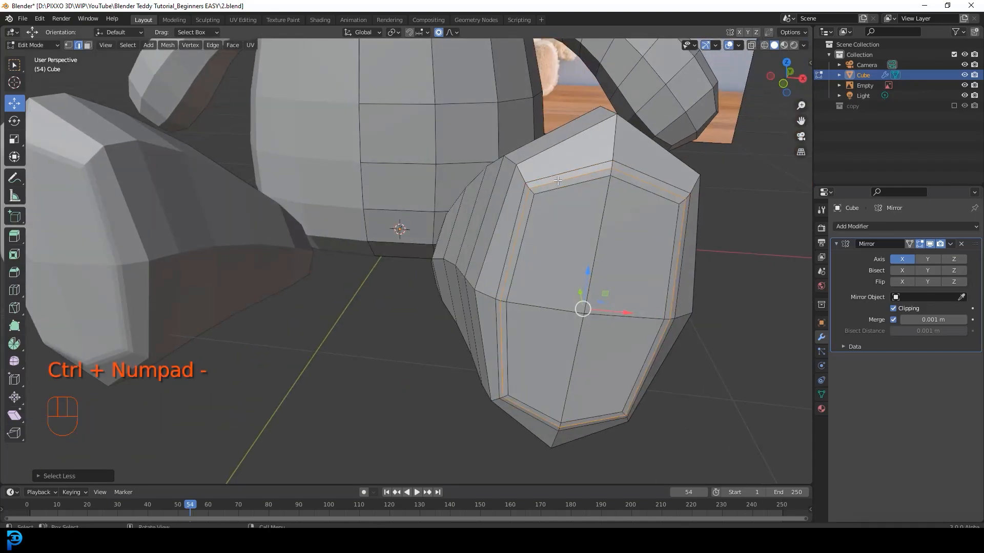
middle_drag(590, 203, 480, 103)
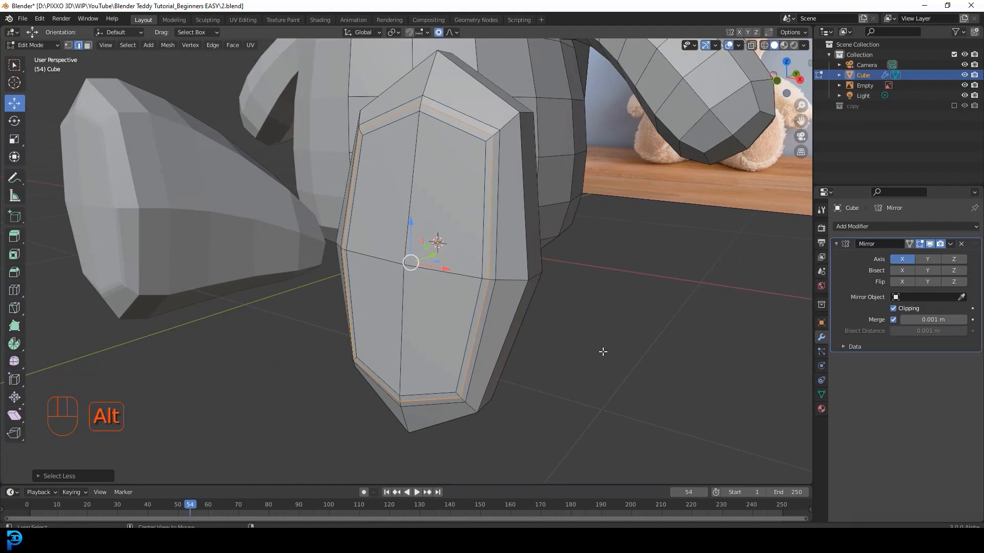
key(alt+s)
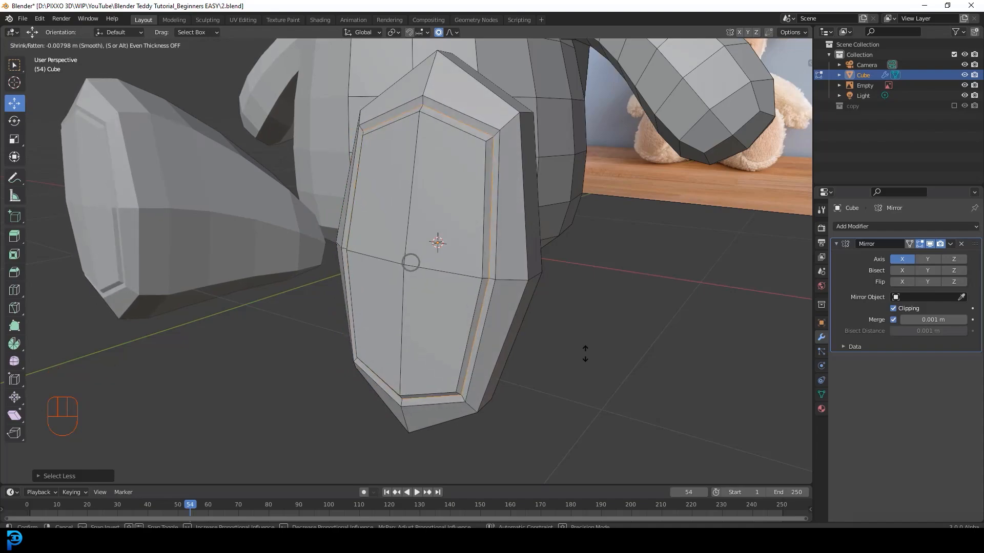
click(594, 357)
middle_drag(558, 323, 592, 187)
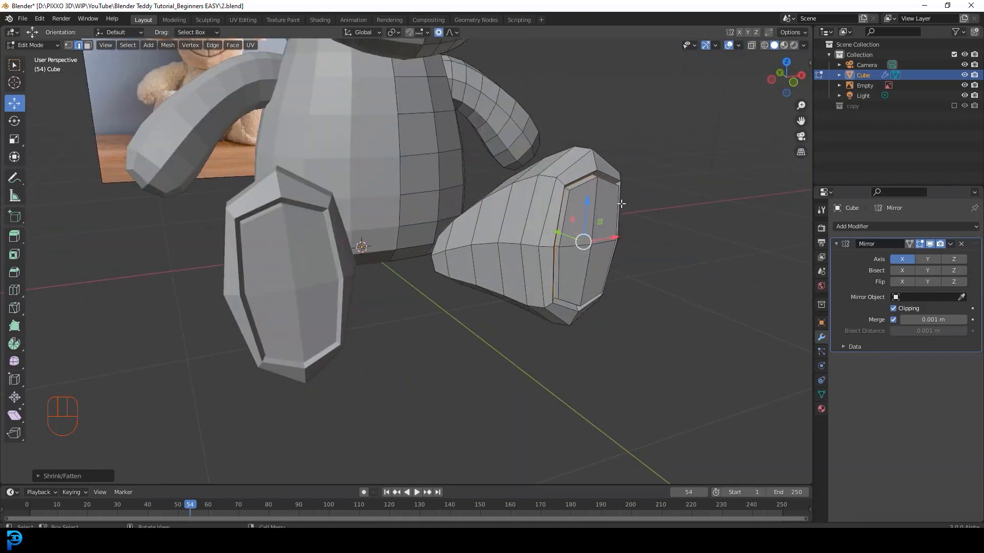
middle_drag(626, 204, 682, 204)
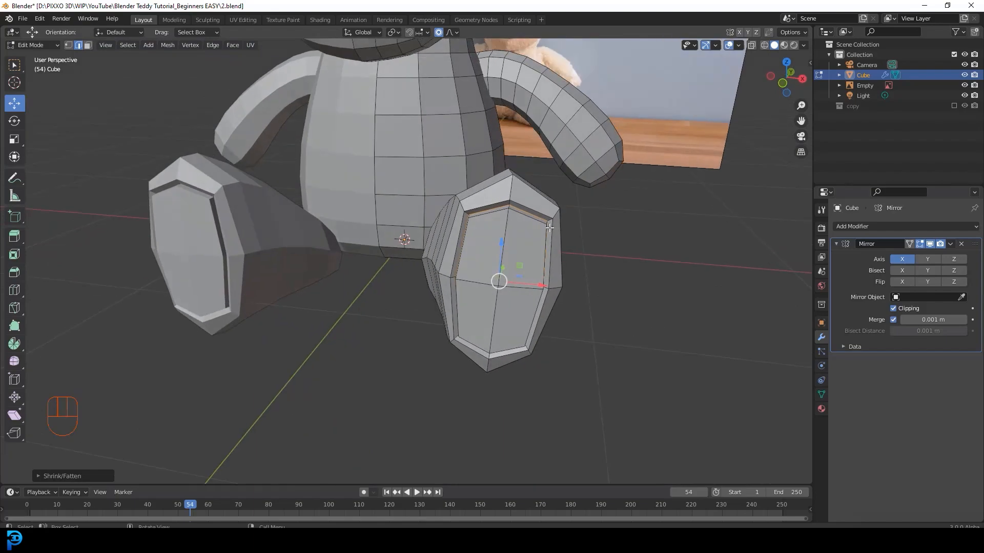
Add a Subdivision Surface modifier to the toy and, in Object Mode, shade it smooth.
click(860, 226)
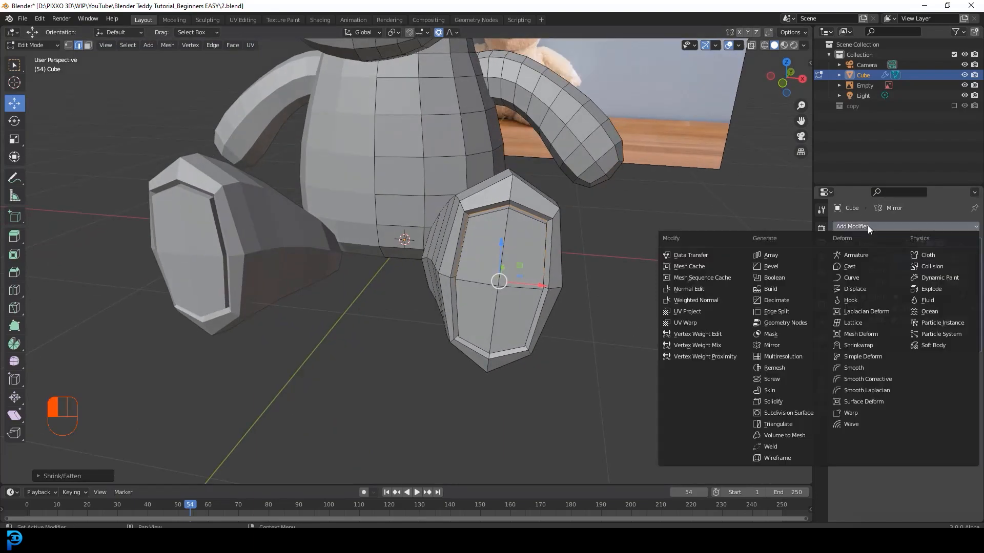
click(816, 413)
scroll(566, 259, down, 4)
middle_drag(566, 259, 545, 257)
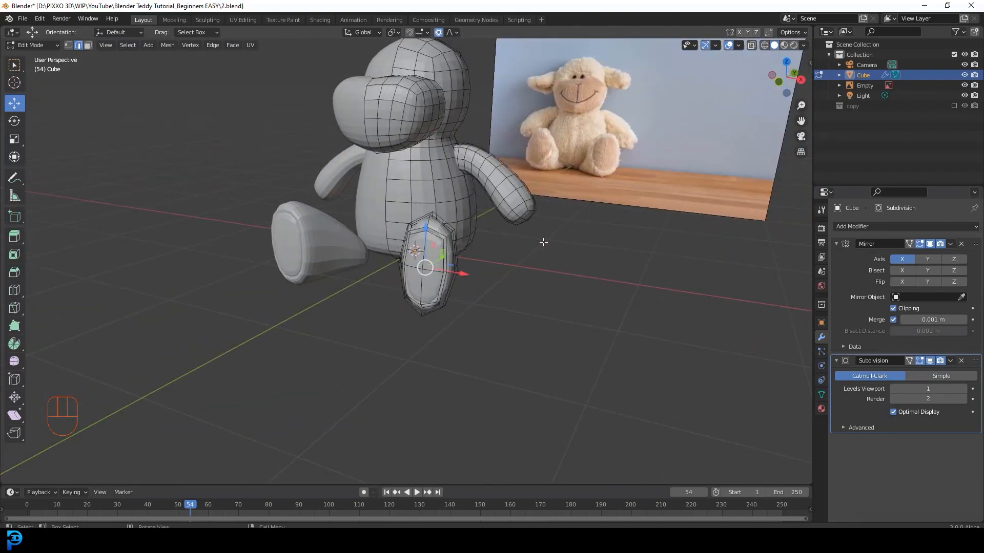
key(Tab)
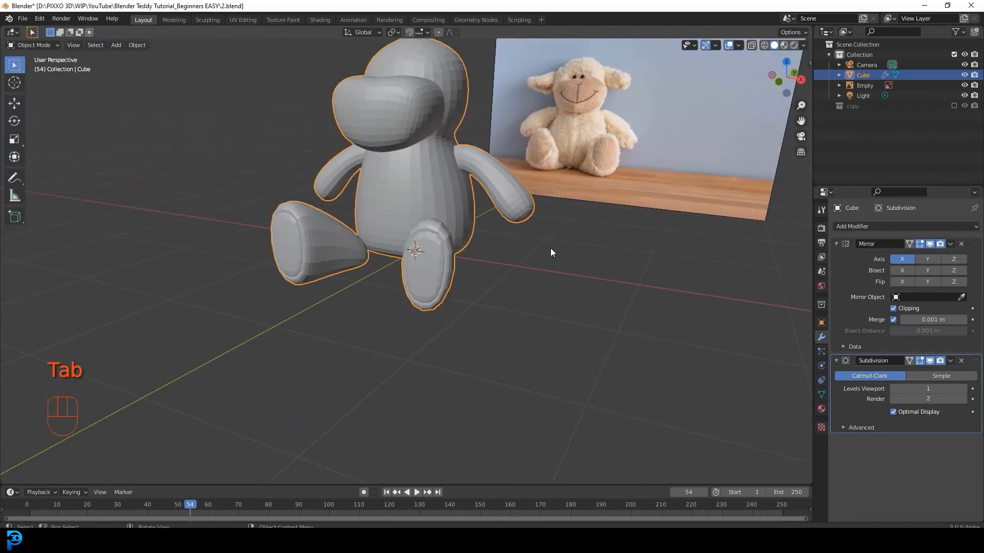
right_click(368, 134)
click(377, 129)
middle_drag(395, 136, 483, 185)
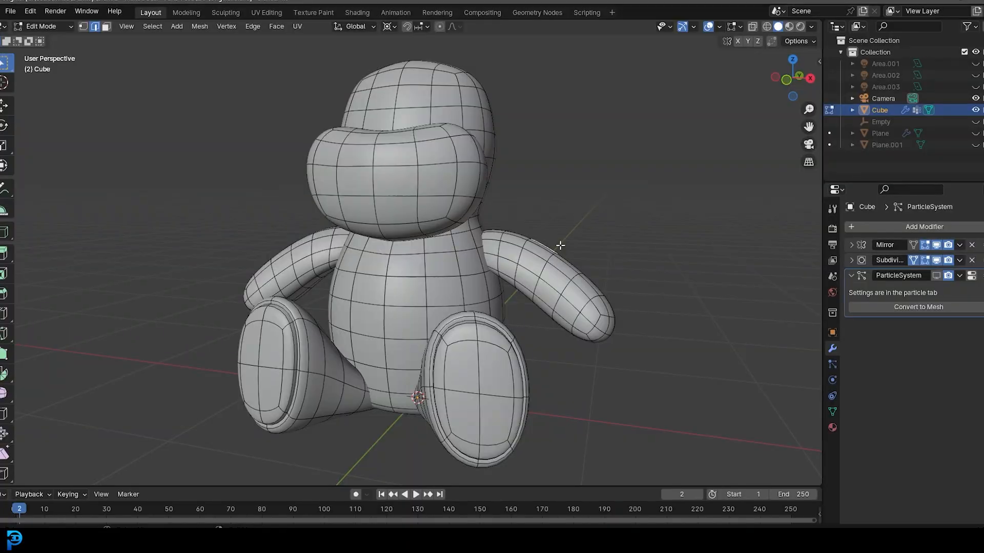
middle_drag(571, 176, 518, 171)
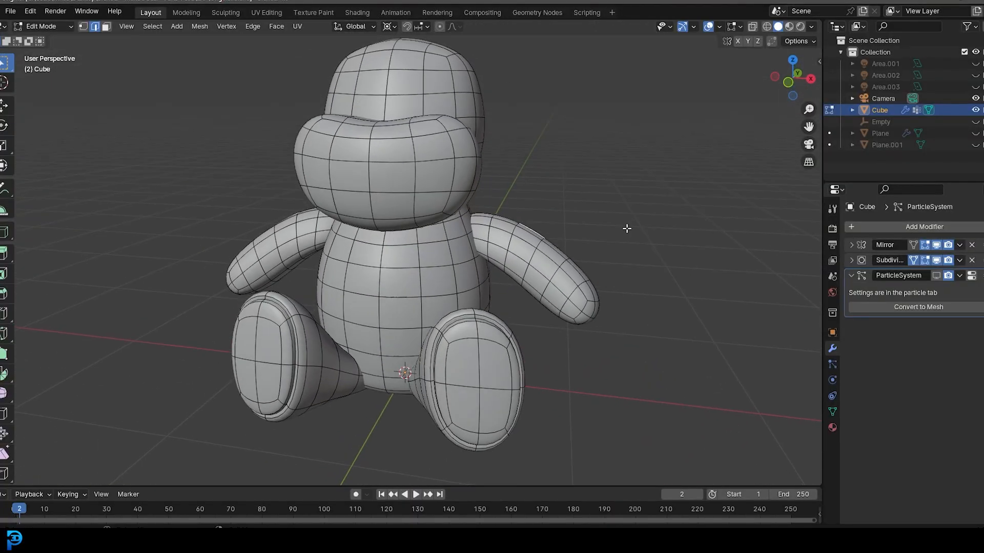